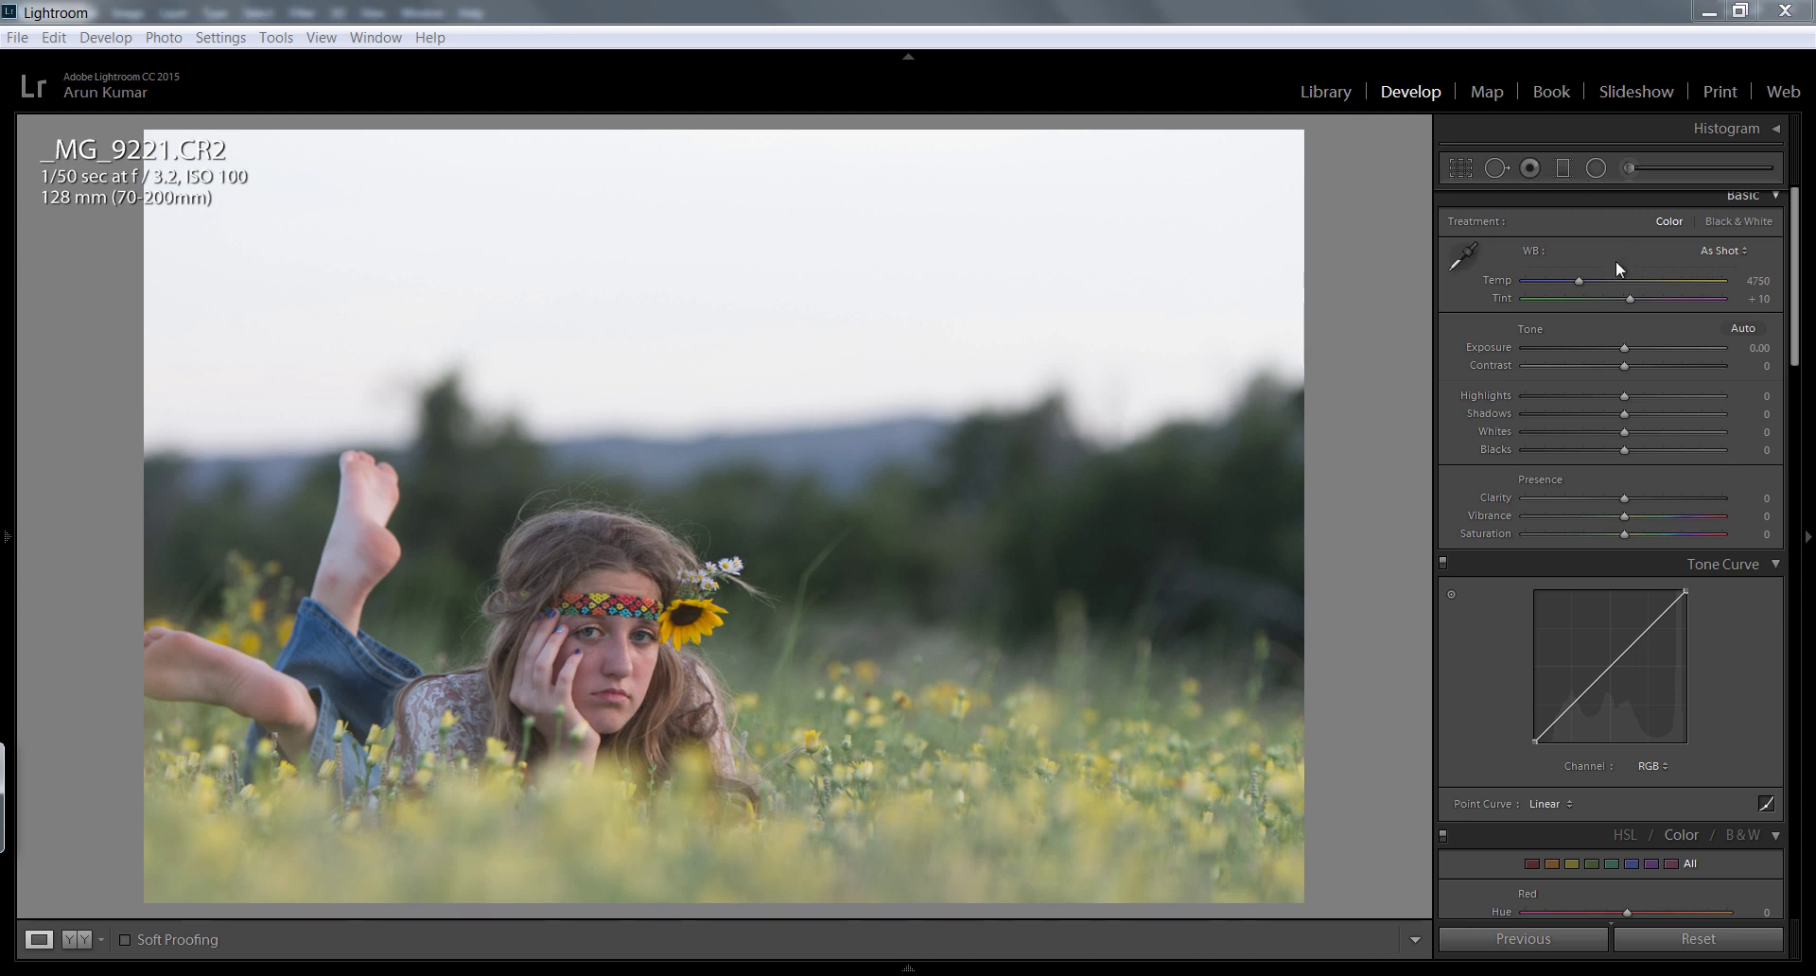
Step: Set Highlights to -100 and Vibrance to +56 in the Basic panel
{"action": "left_click_drag", "start_coordinate": [1626, 393], "coordinate": [1400, 389]}
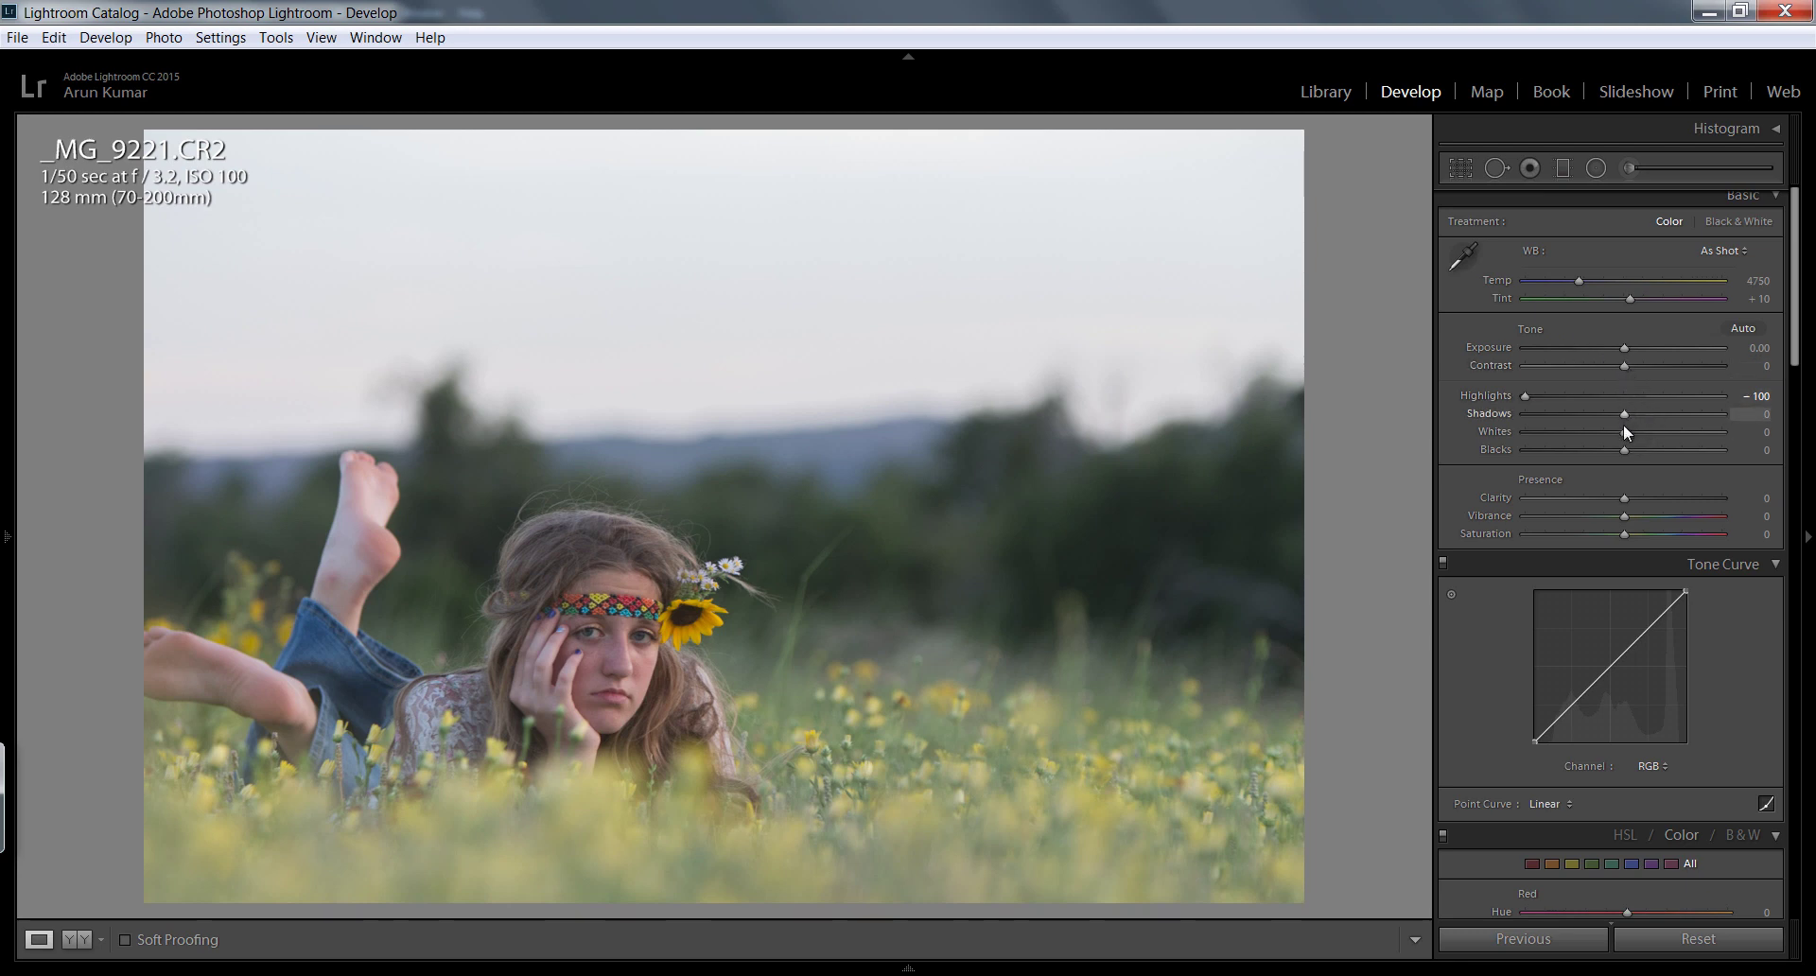
{"action": "left_click_drag", "start_coordinate": [1627, 515], "coordinate": [1661, 522]}
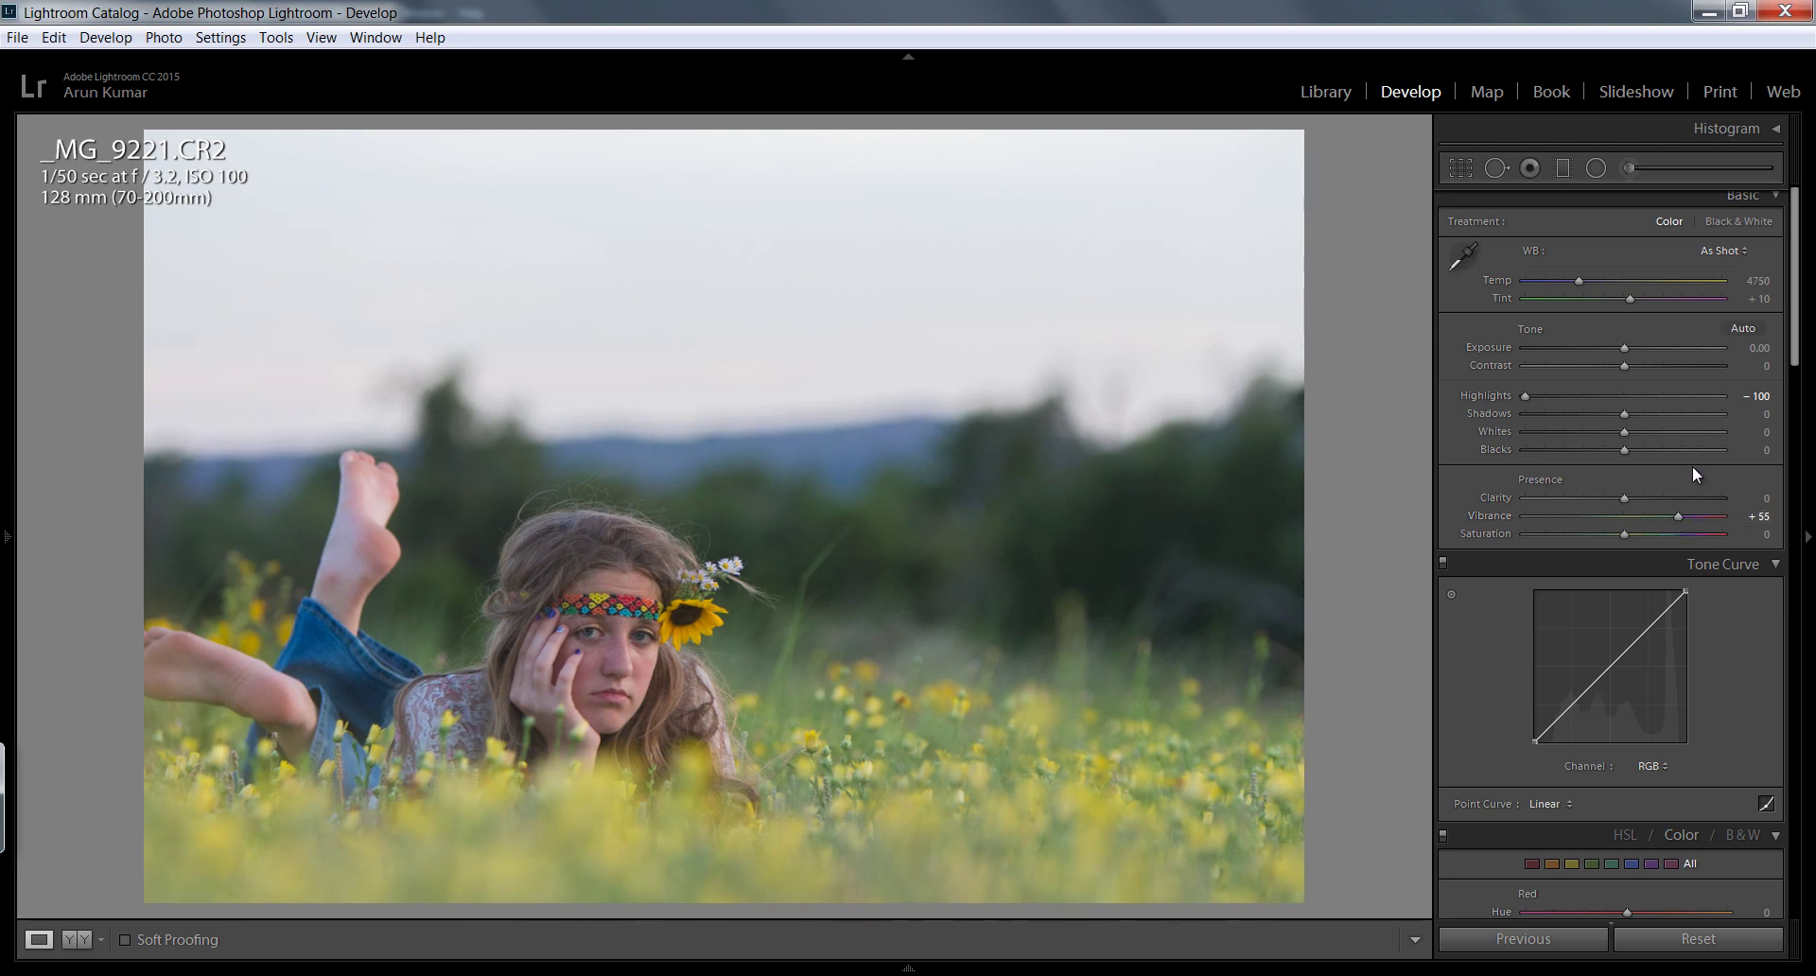
{"action": "left_click_drag", "start_coordinate": [1677, 515], "coordinate": [1674, 515]}
{"action": "left_click_drag", "start_coordinate": [1794, 331], "coordinate": [1780, 435]}
Step: Lower the Orange saturation and luminance in the HSL panel
{"action": "scroll", "coordinate": [1702, 454], "scroll_direction": "down", "scroll_amount": 3}
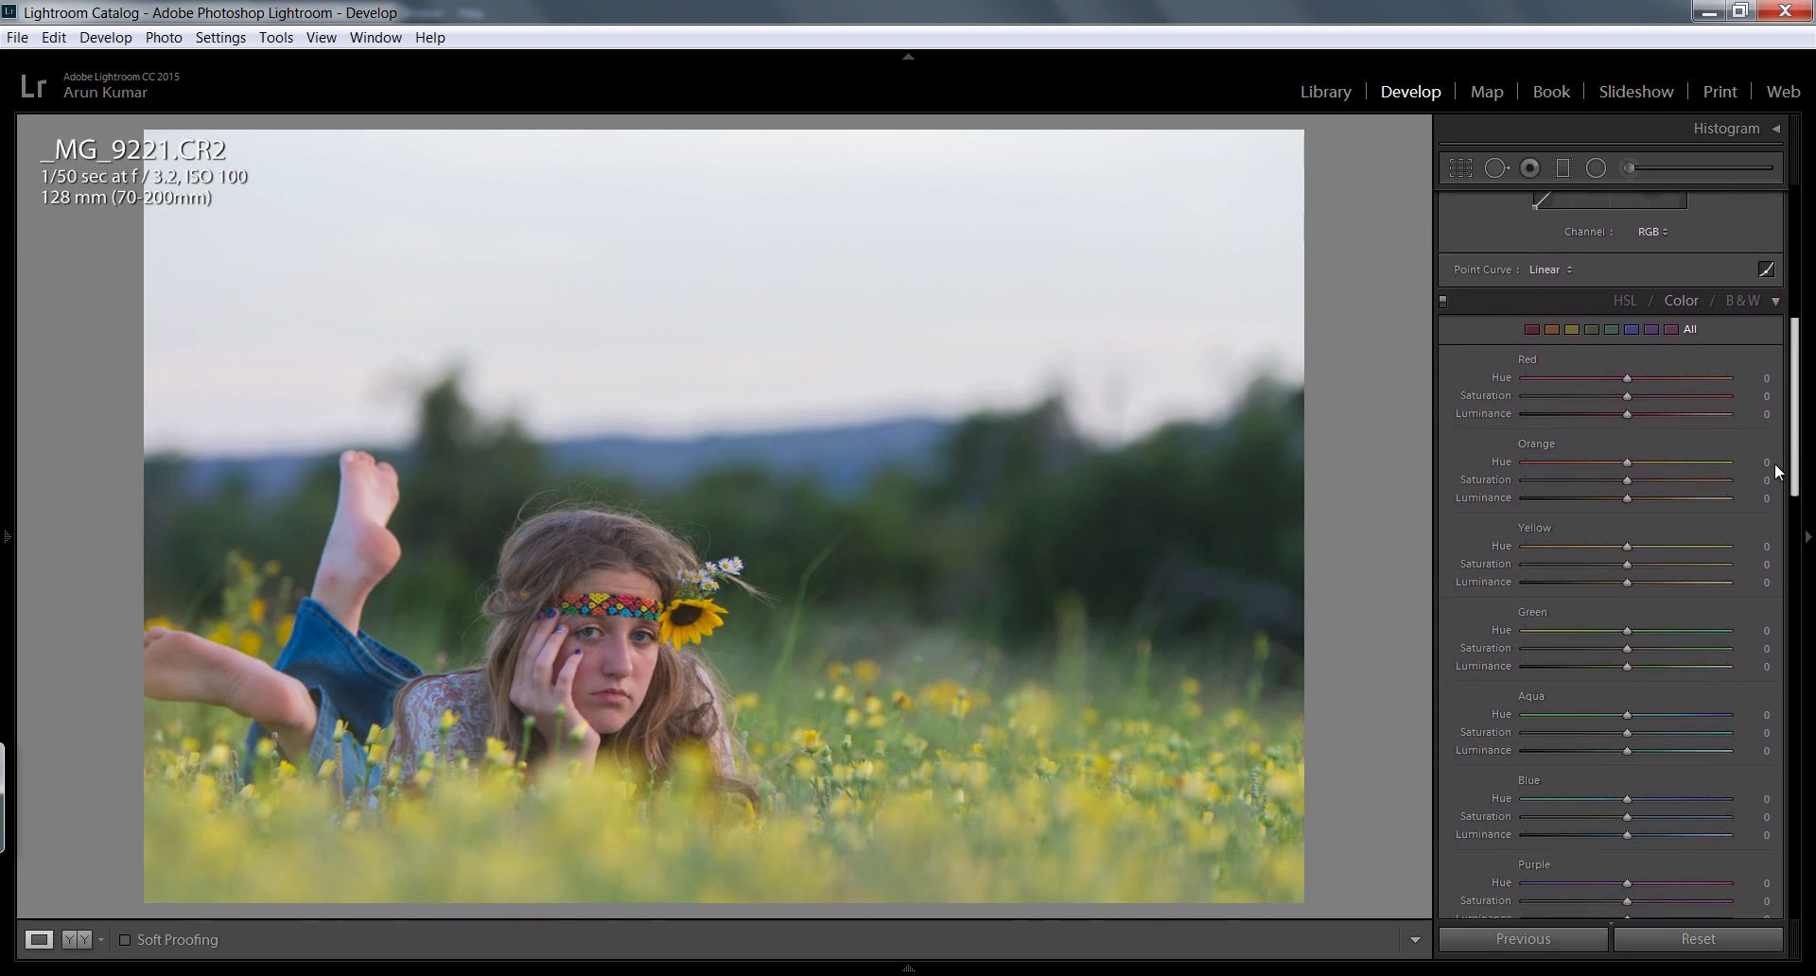
{"action": "left_click", "coordinate": [1626, 464]}
{"action": "left_click_drag", "start_coordinate": [1626, 465], "coordinate": [1609, 467]}
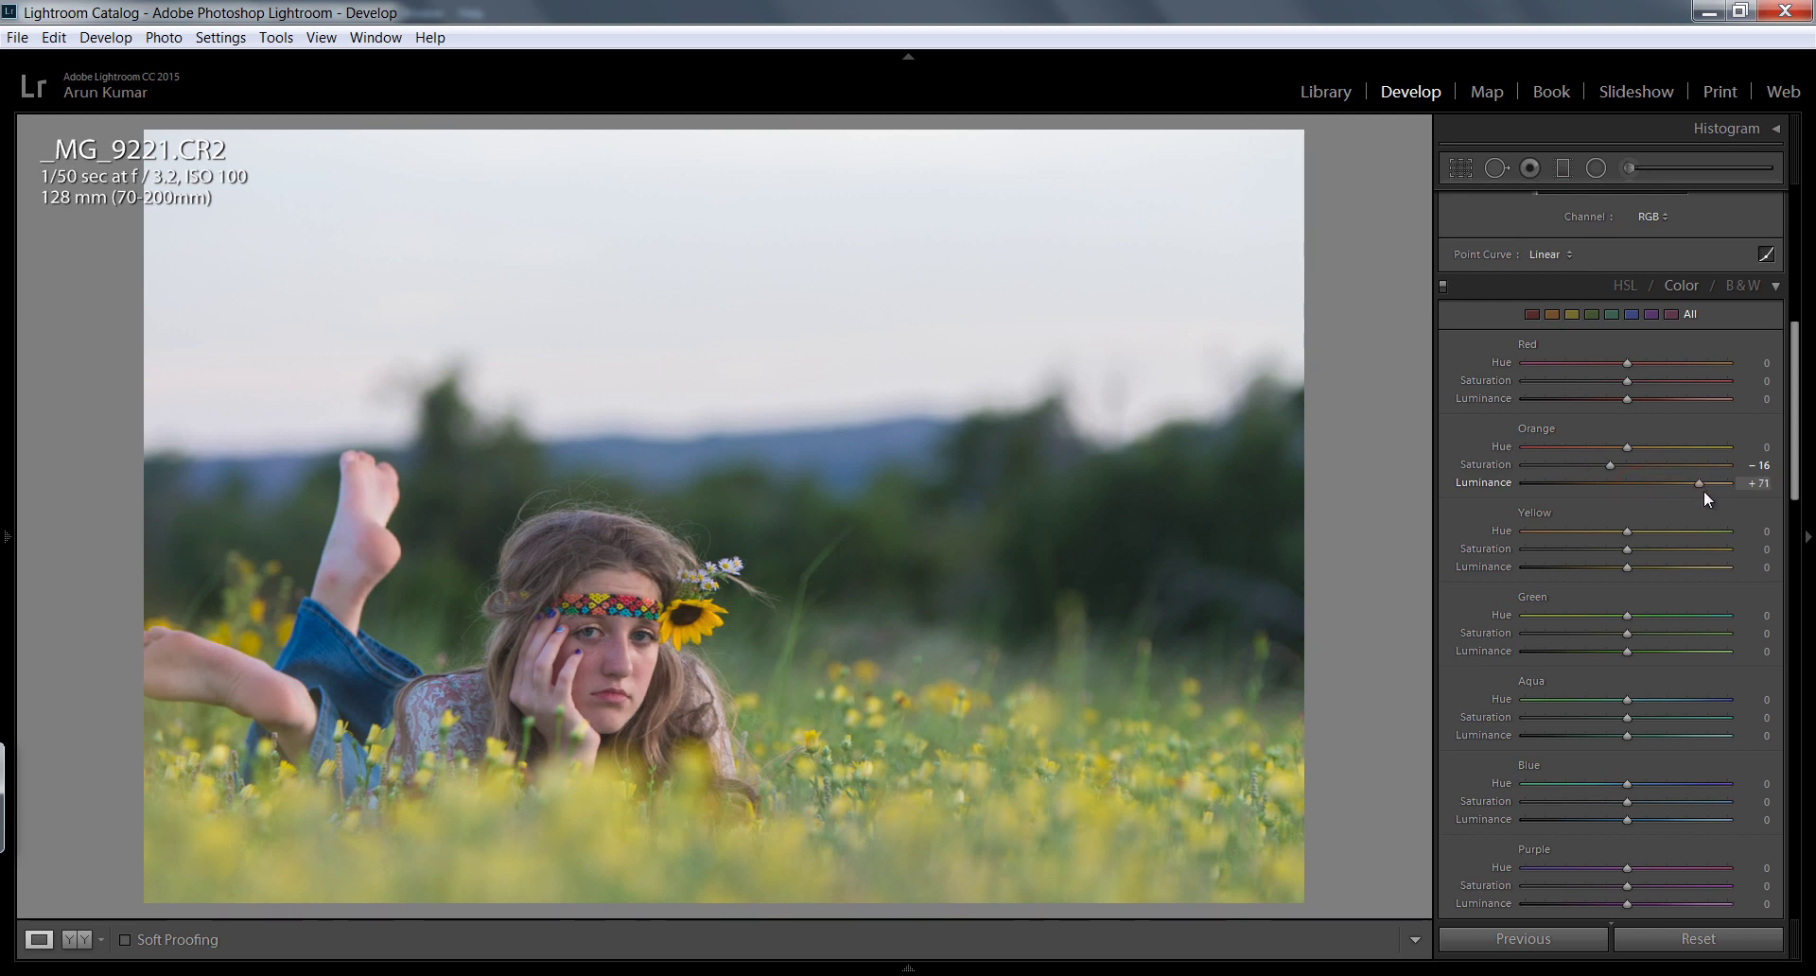
{"action": "left_click_drag", "start_coordinate": [1705, 490], "coordinate": [1644, 486]}
Step: Warm the white balance temperature to 5158 and deepen Blacks to -18
{"action": "scroll", "coordinate": [1703, 426], "scroll_direction": "up", "scroll_amount": 5}
{"action": "scroll", "coordinate": [1740, 312], "scroll_direction": "up", "scroll_amount": 3}
{"action": "scroll", "coordinate": [1776, 214], "scroll_direction": "up", "scroll_amount": 2}
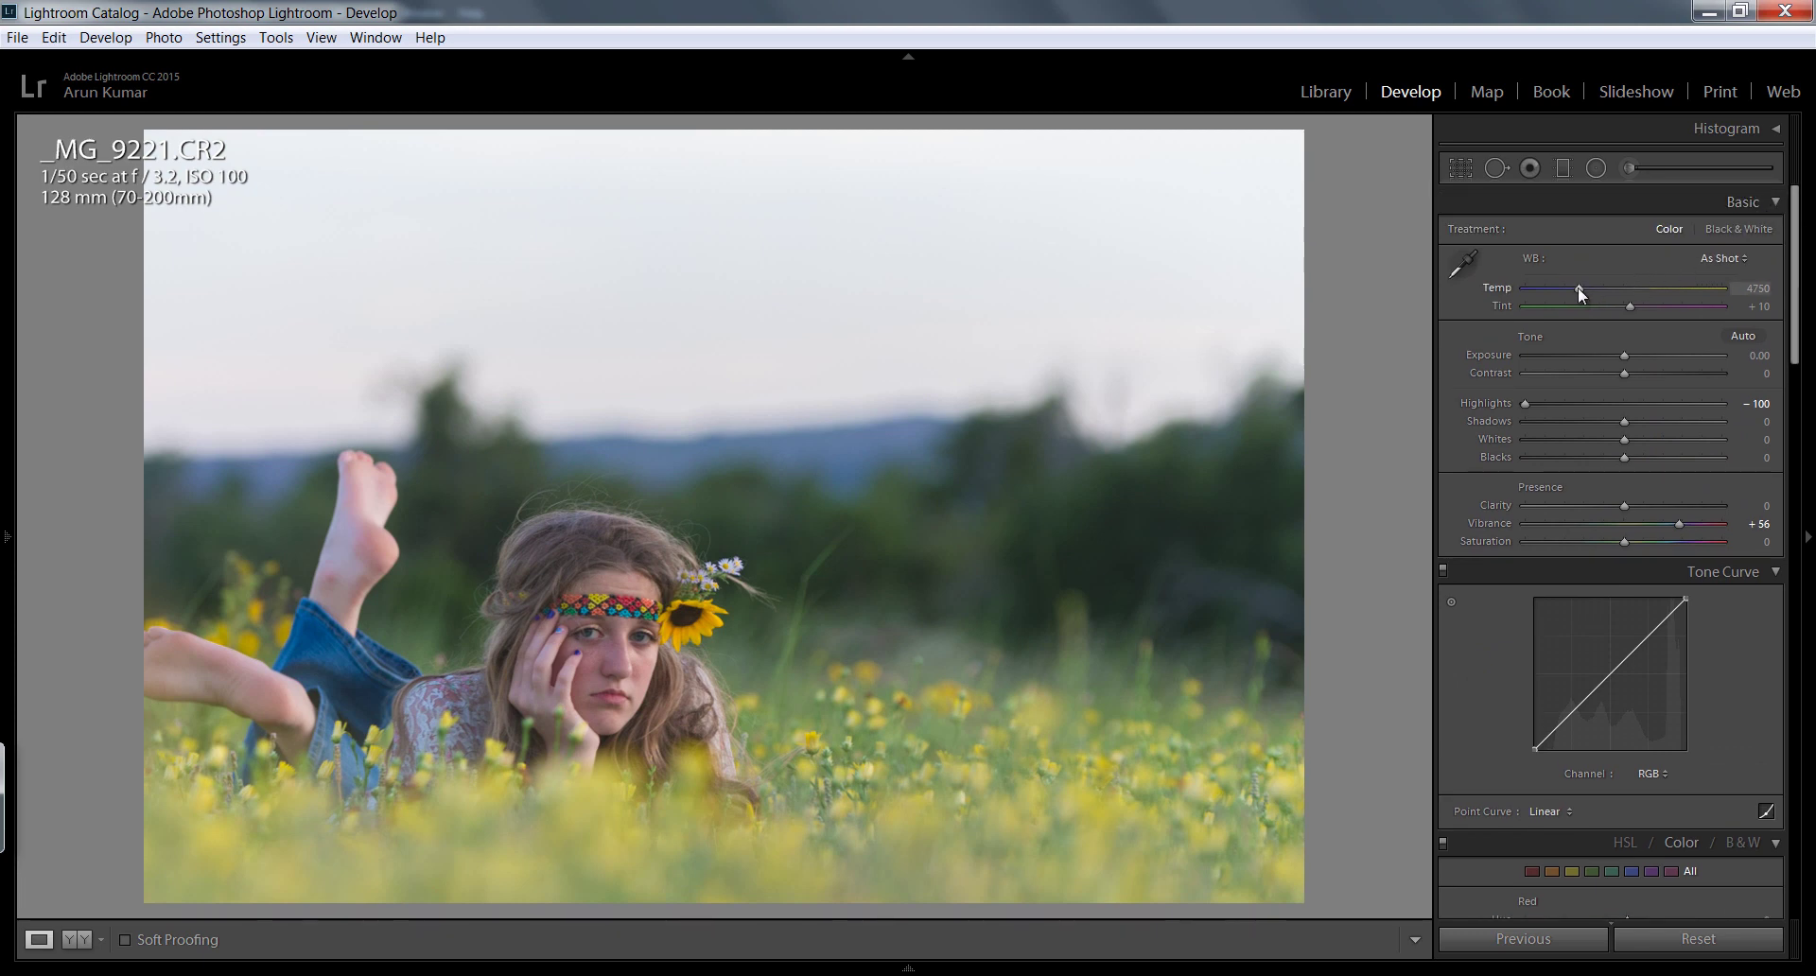
{"action": "left_click_drag", "start_coordinate": [1578, 287], "coordinate": [1582, 288]}
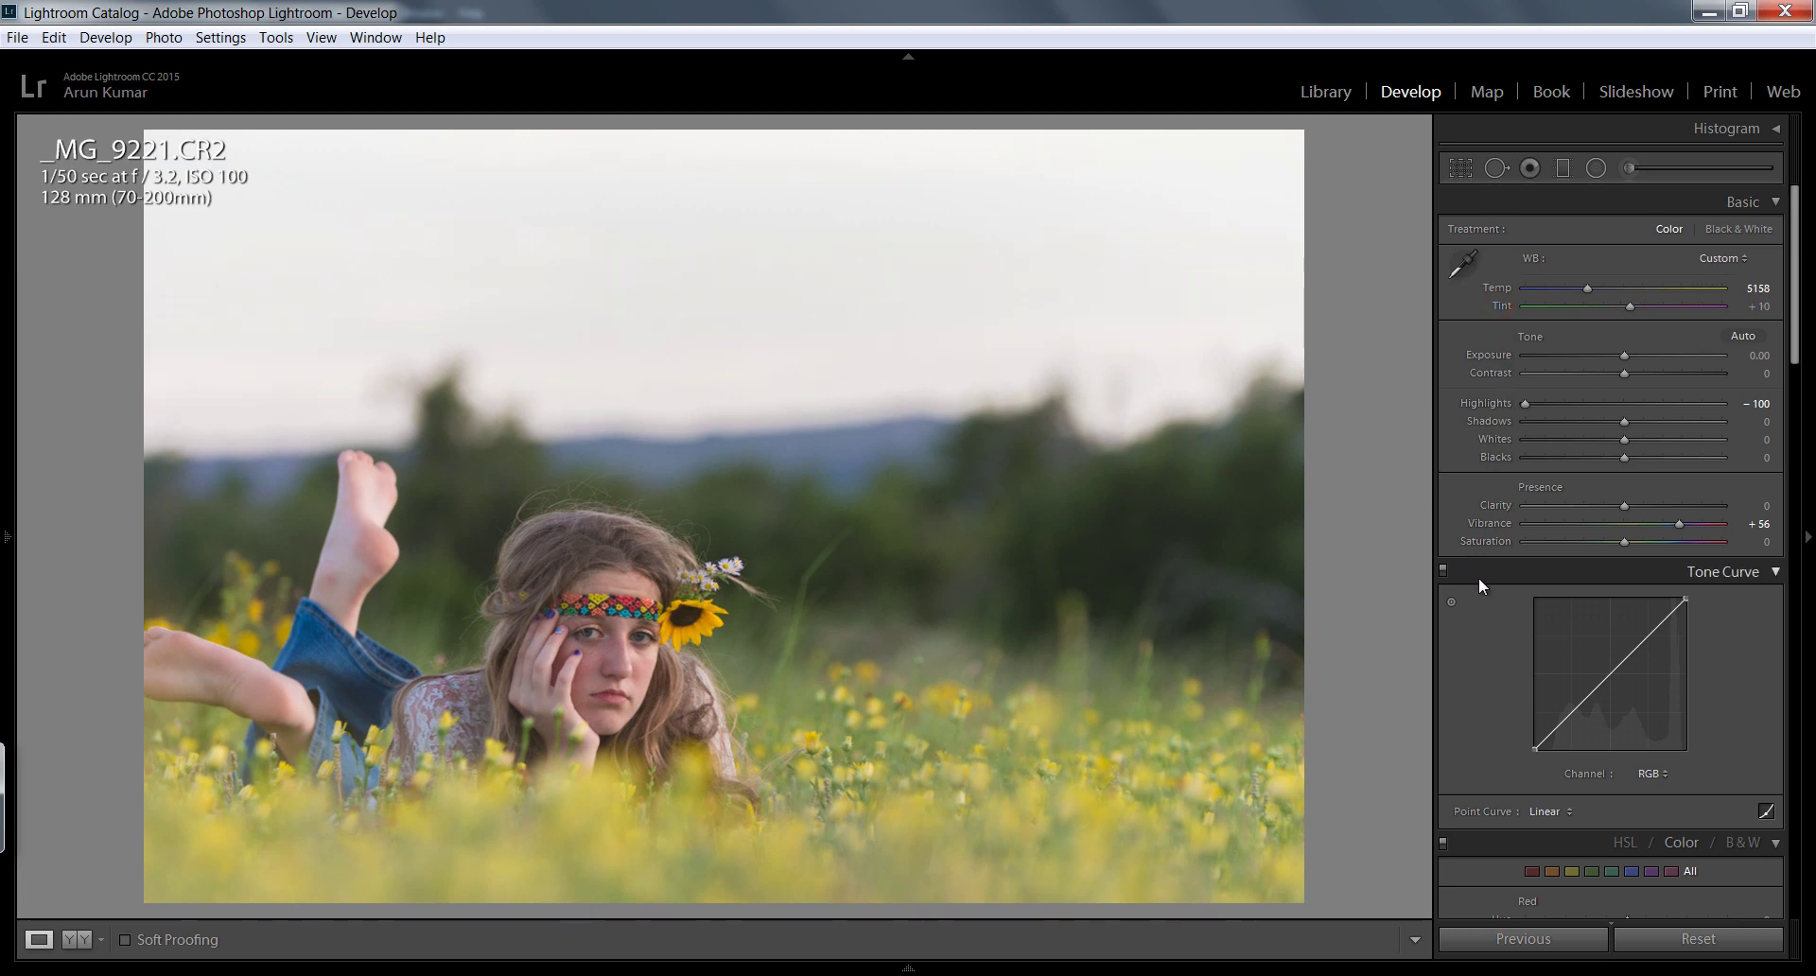
{"action": "left_click", "coordinate": [1623, 458]}
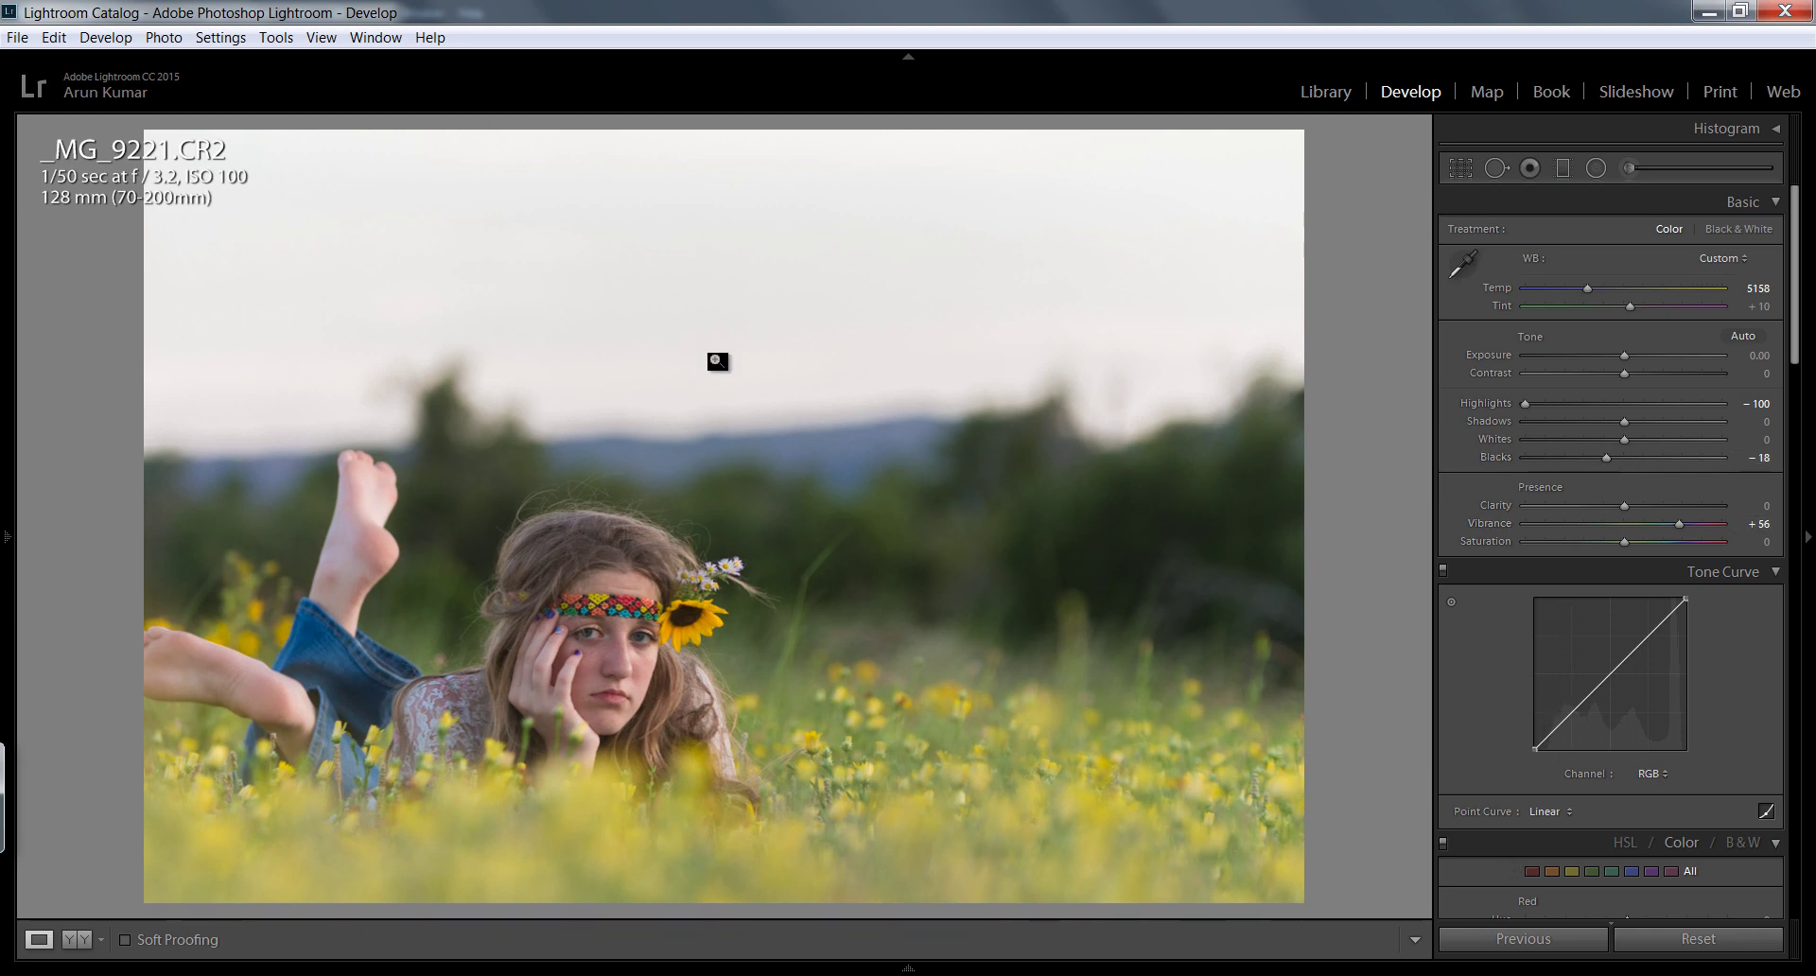
Step: Send _MG_9221.CR2 to Photoshop CC via Edit In, opening it anyway past the warning
{"action": "right_click", "coordinate": [717, 361]}
{"action": "left_click", "coordinate": [764, 507]}
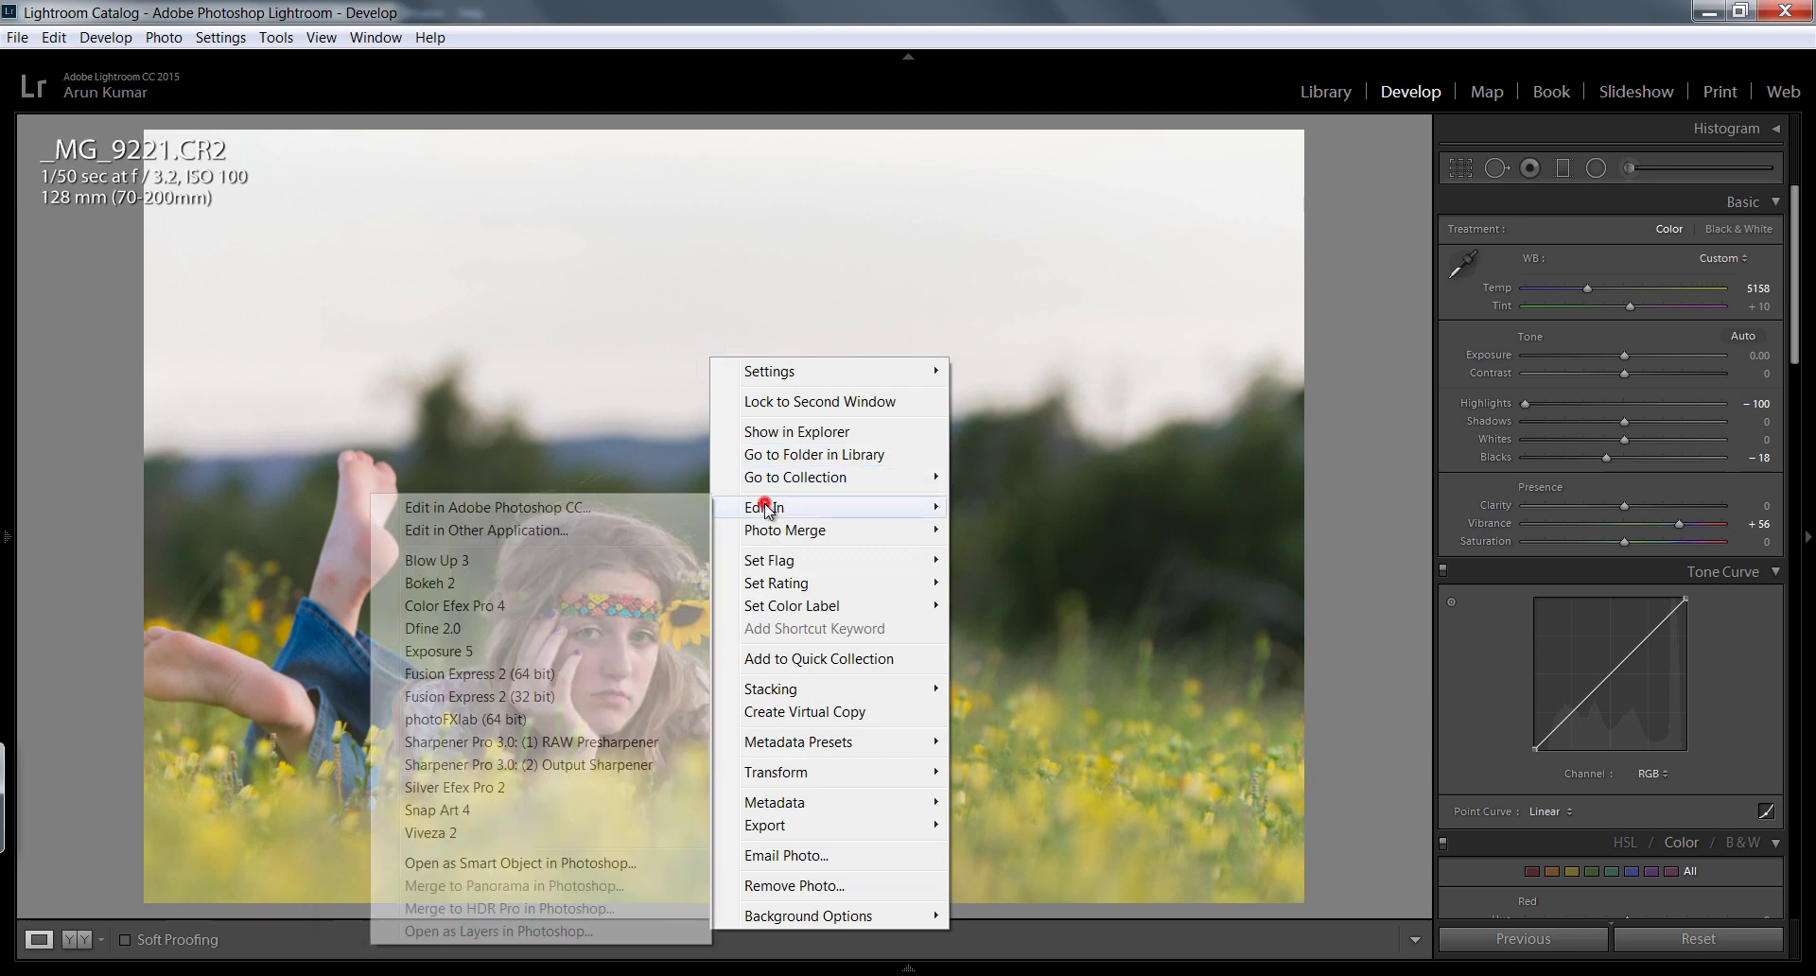
{"action": "left_click", "coordinate": [659, 511]}
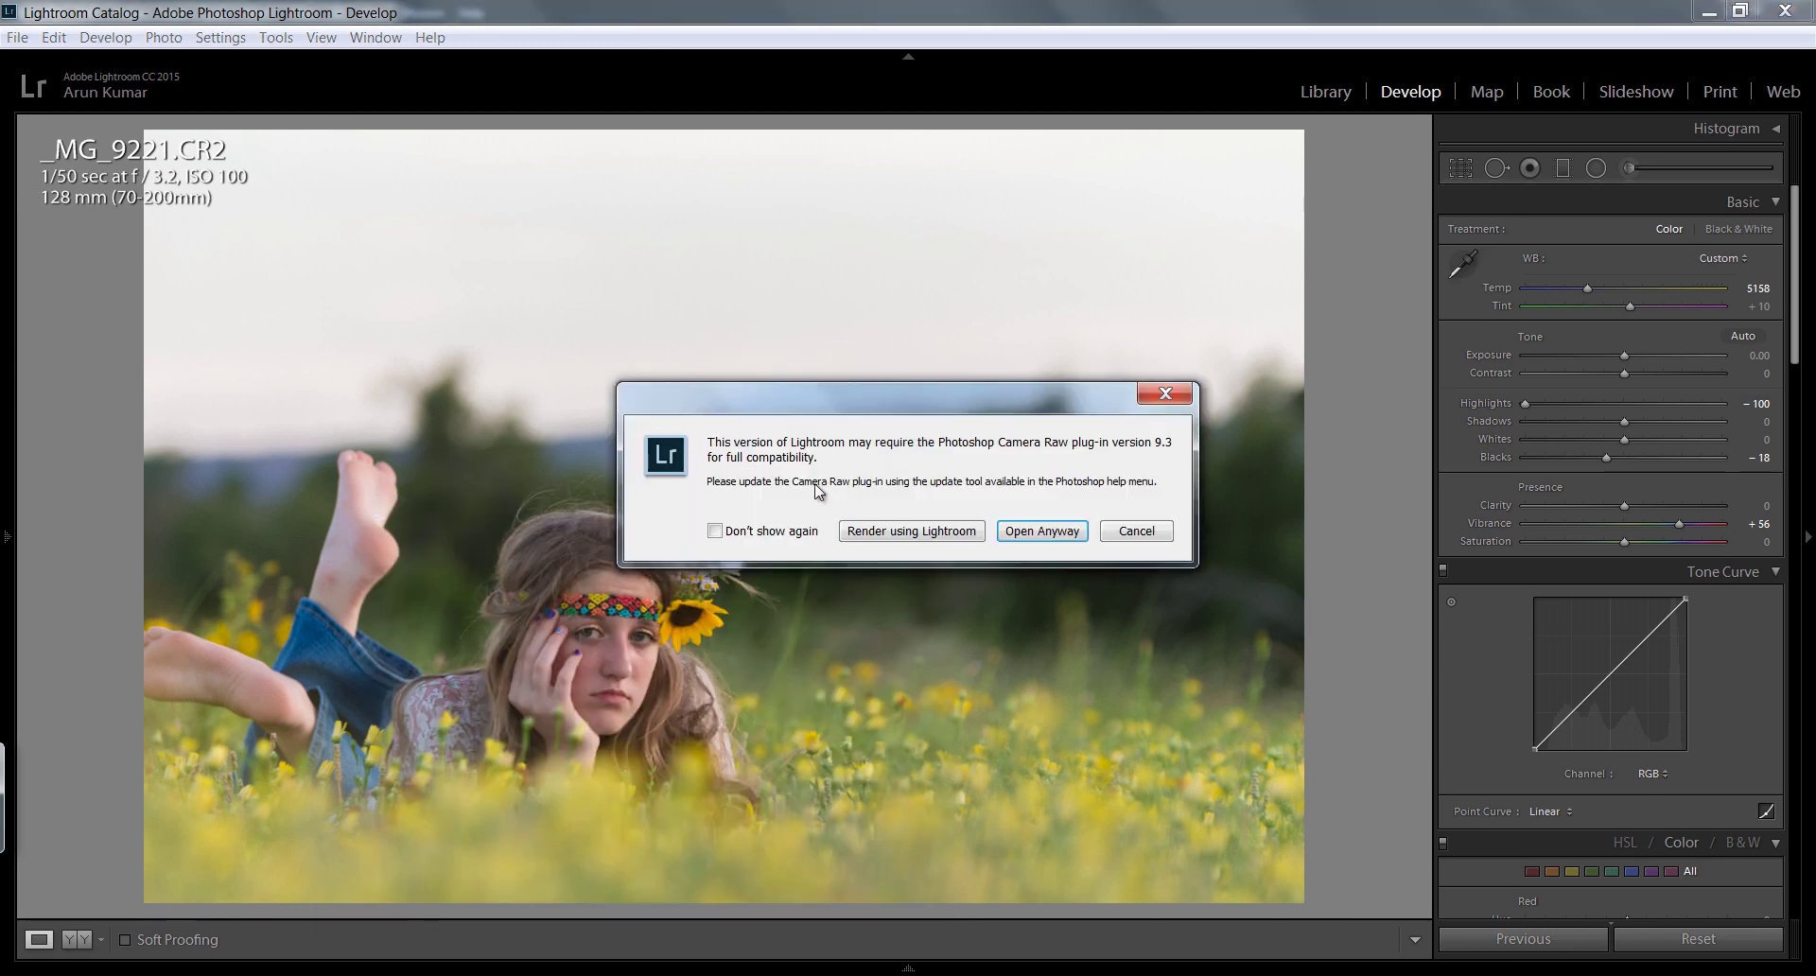
{"action": "left_click", "coordinate": [1007, 530]}
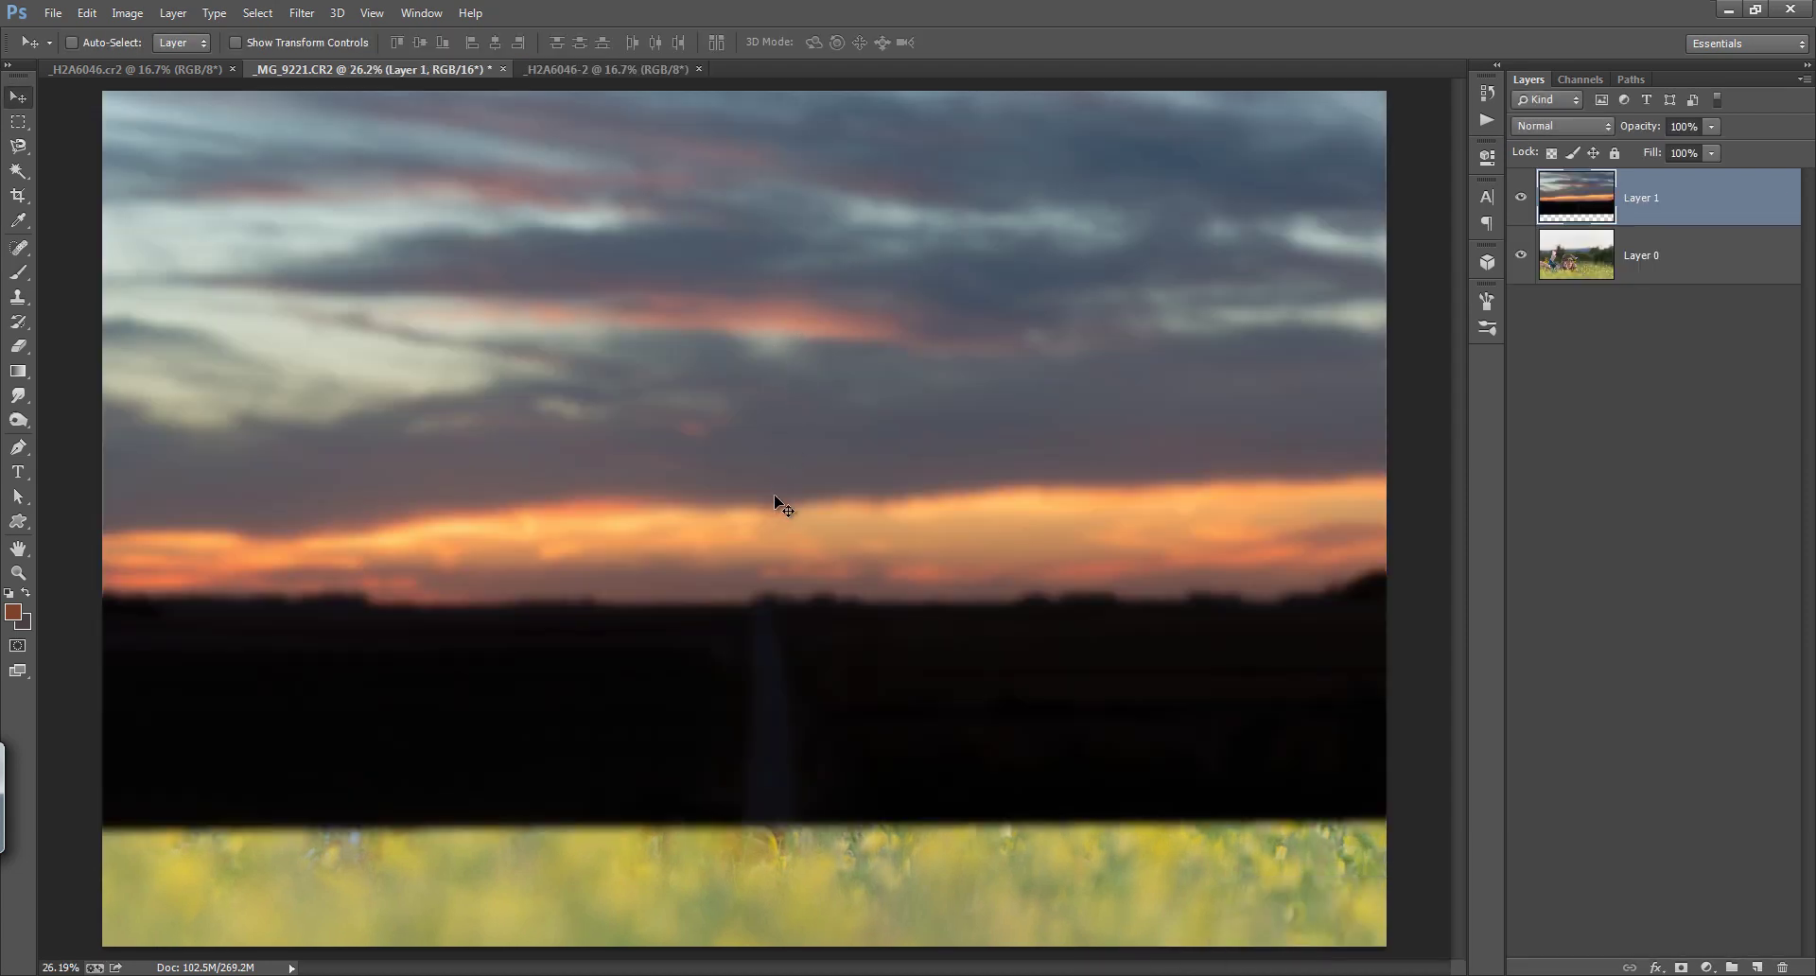
Step: Move the sunset sky layer up over the photo and set its opacity to 60%
{"action": "mouse_move", "coordinate": [774, 499]}
{"action": "left_mouse_down"}
{"action": "mouse_move", "coordinate": [824, 237]}
{"action": "mouse_move", "coordinate": [809, 365]}
{"action": "left_mouse_up"}
{"action": "left_click_drag", "start_coordinate": [1637, 132], "coordinate": [1602, 134]}
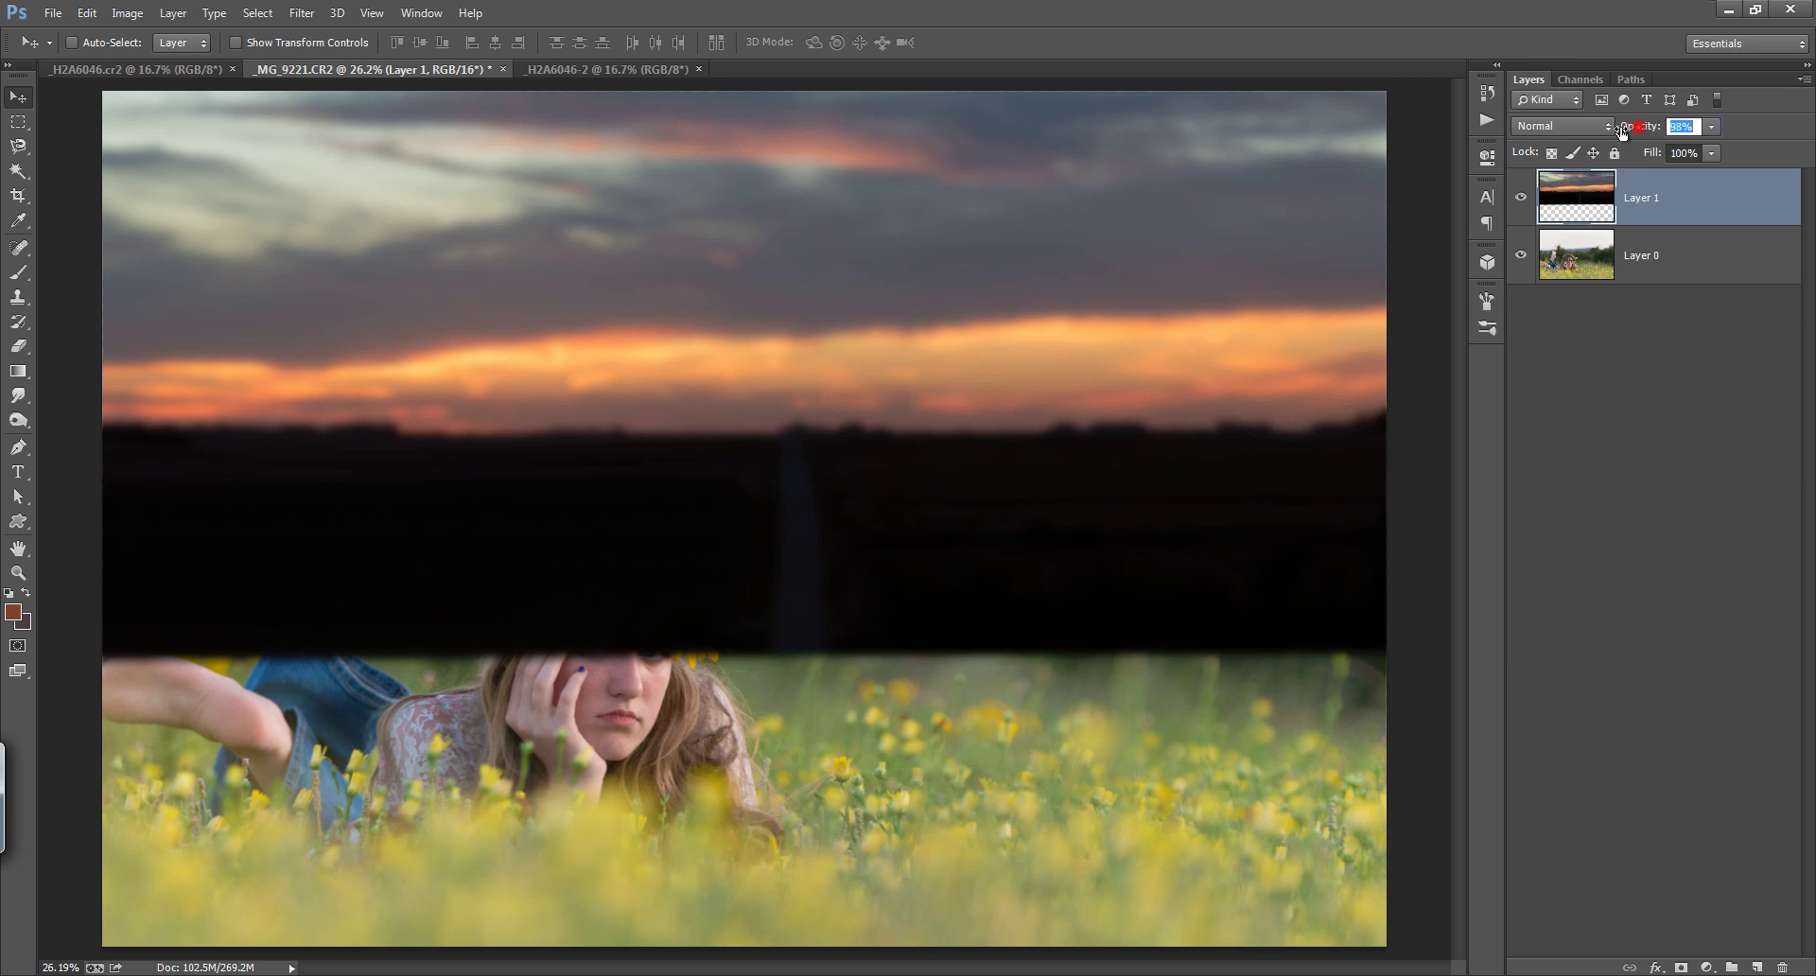
{"action": "mouse_move", "coordinate": [1122, 278]}
{"action": "left_mouse_down"}
{"action": "mouse_move", "coordinate": [1118, 252]}
{"action": "mouse_move", "coordinate": [1122, 301]}
{"action": "left_mouse_up"}
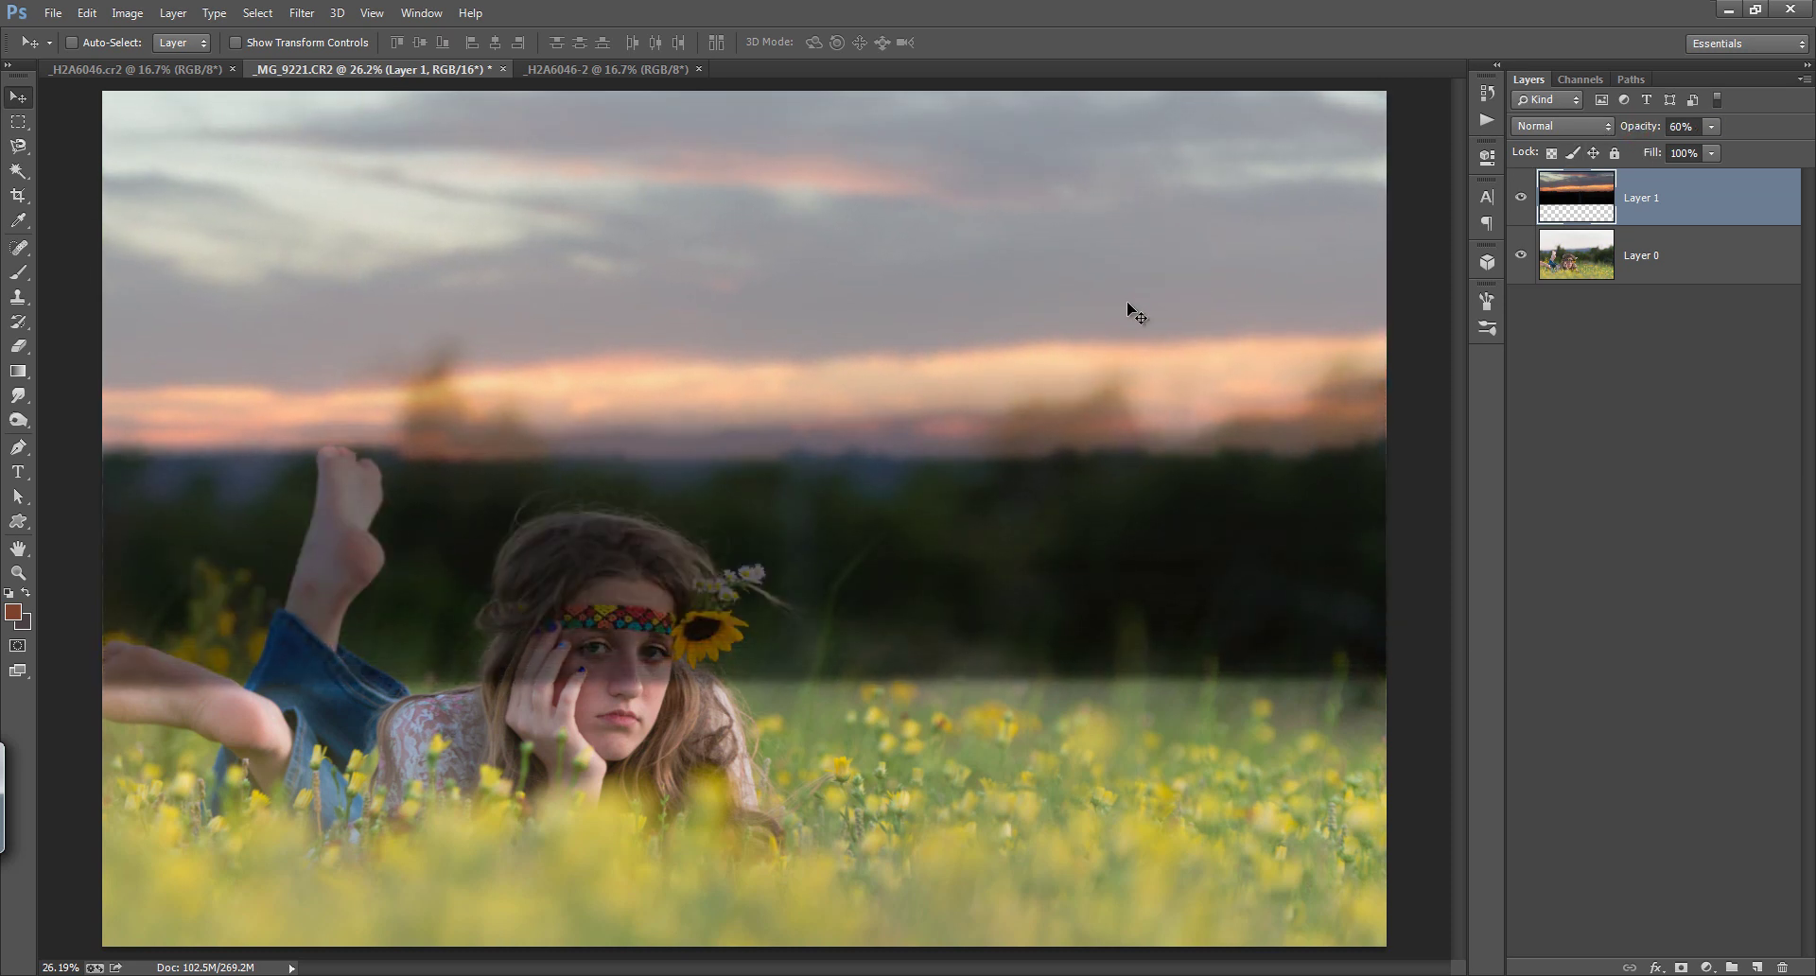
{"action": "mouse_move", "coordinate": [1165, 246]}
{"action": "left_mouse_down"}
{"action": "mouse_move", "coordinate": [1140, 256]}
{"action": "mouse_move", "coordinate": [1205, 288]}
{"action": "left_mouse_up"}
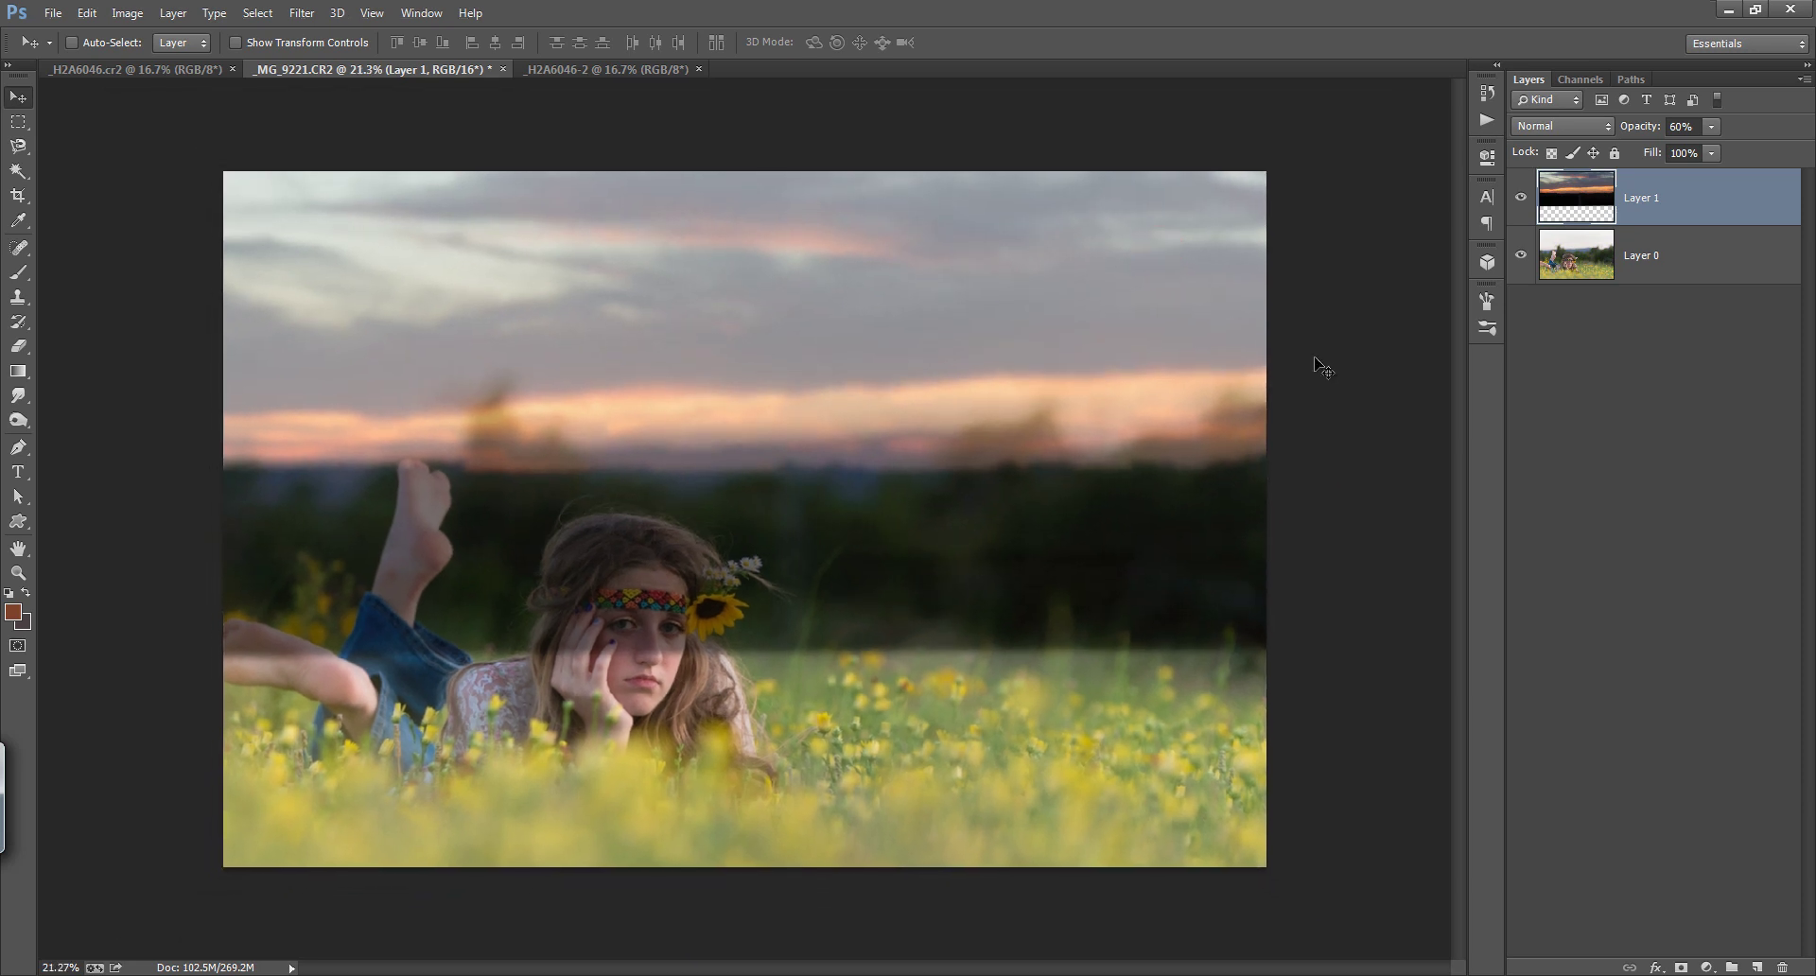
Step: Rotate the sky layer about -2° to match the horizon and fit the image in view
{"action": "key", "text": "ctrl+t"}
{"action": "left_click_drag", "start_coordinate": [1370, 691], "coordinate": [1392, 675]}
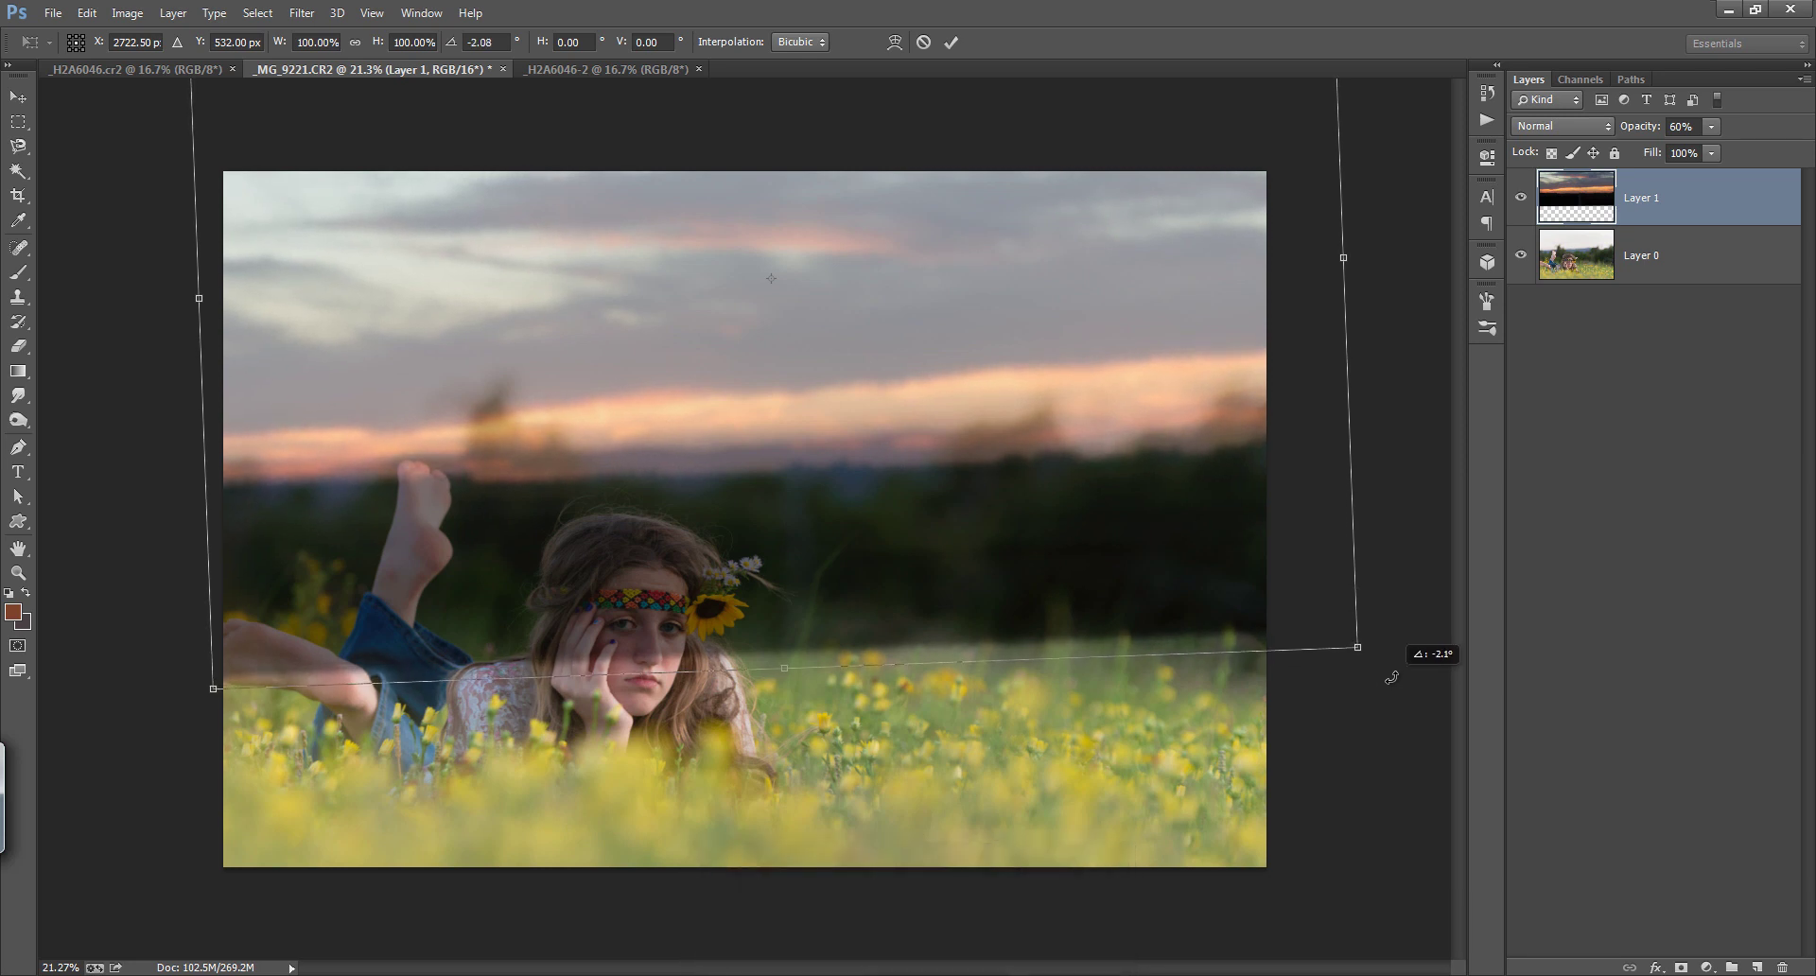
{"action": "left_click", "coordinate": [958, 43]}
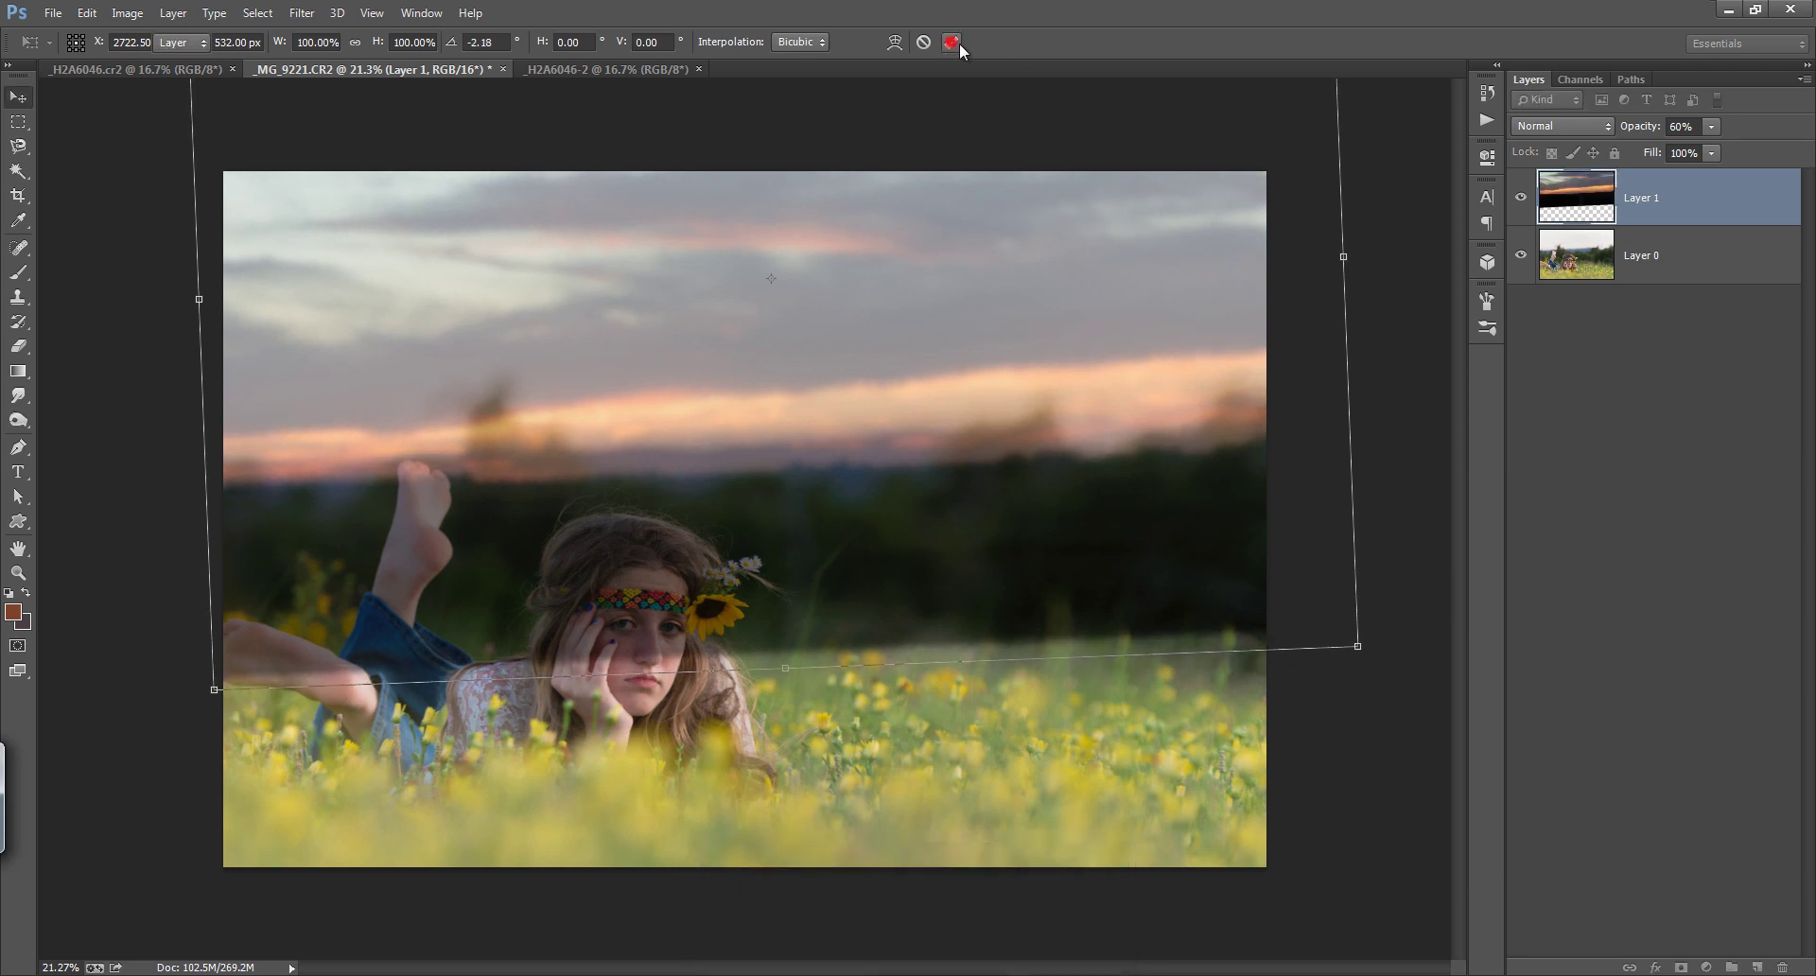
{"action": "key", "text": "ctrl+0"}
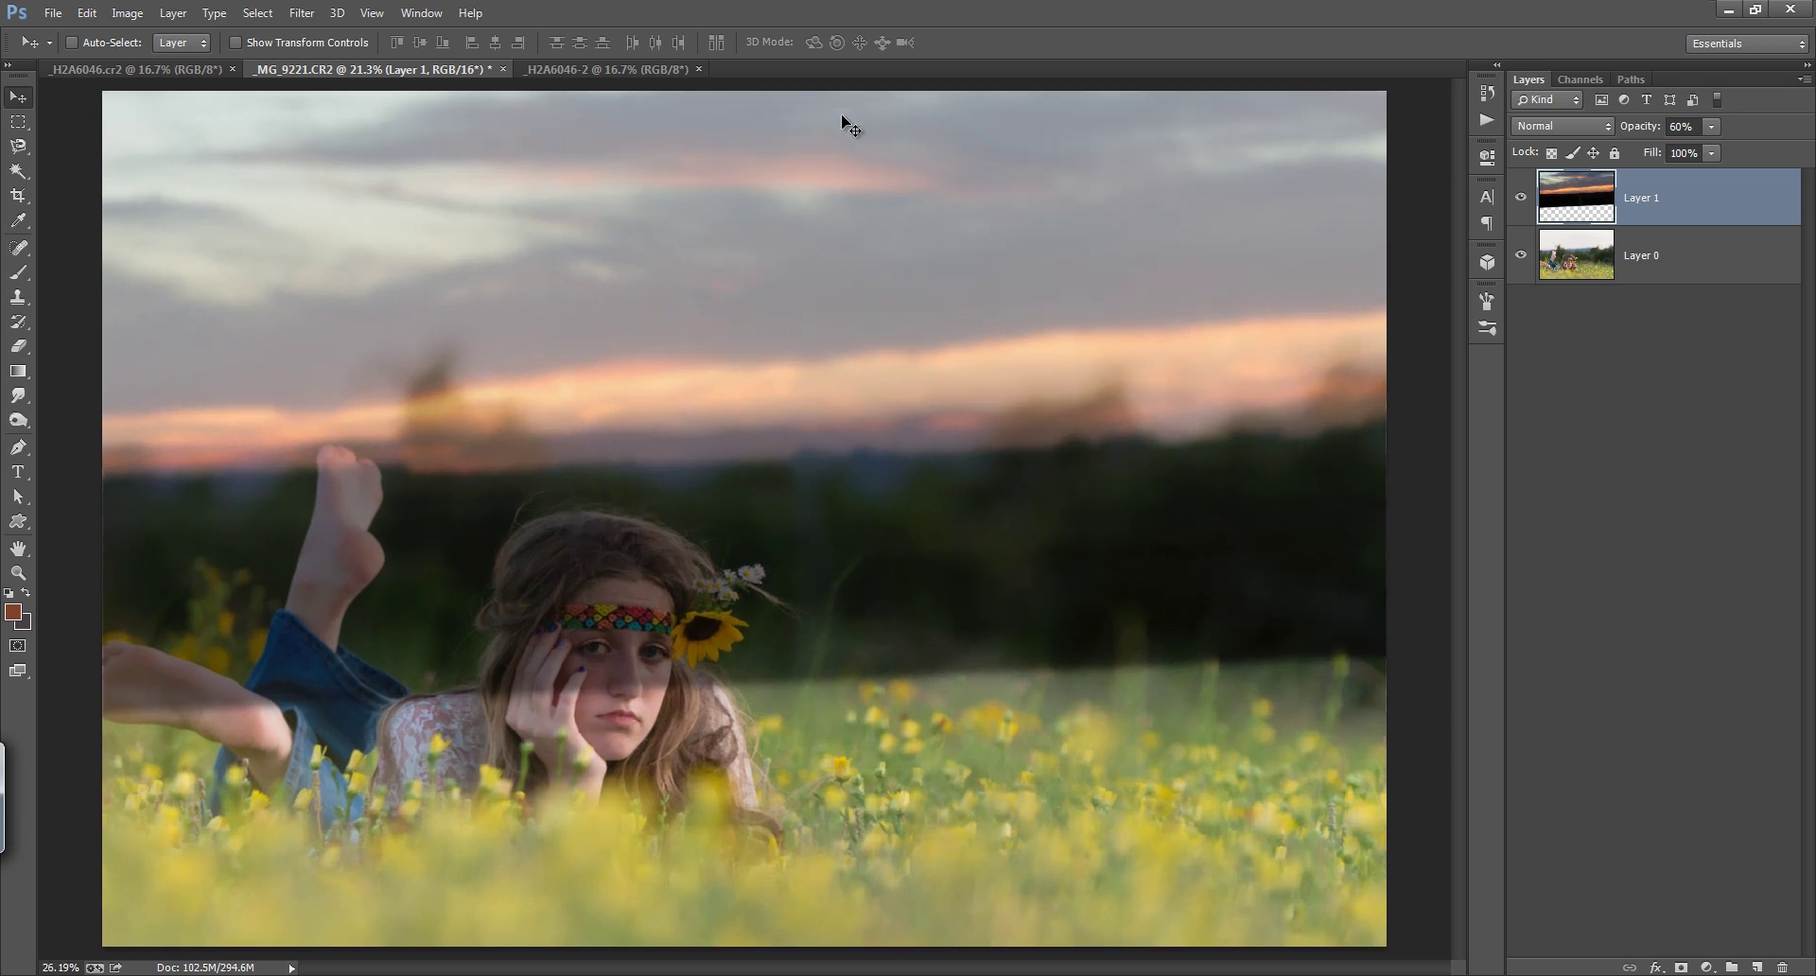
Step: Add a layer mask, set opacity to 99%, and draw a gradient fading the sky into the field
{"action": "left_click", "coordinate": [1680, 966]}
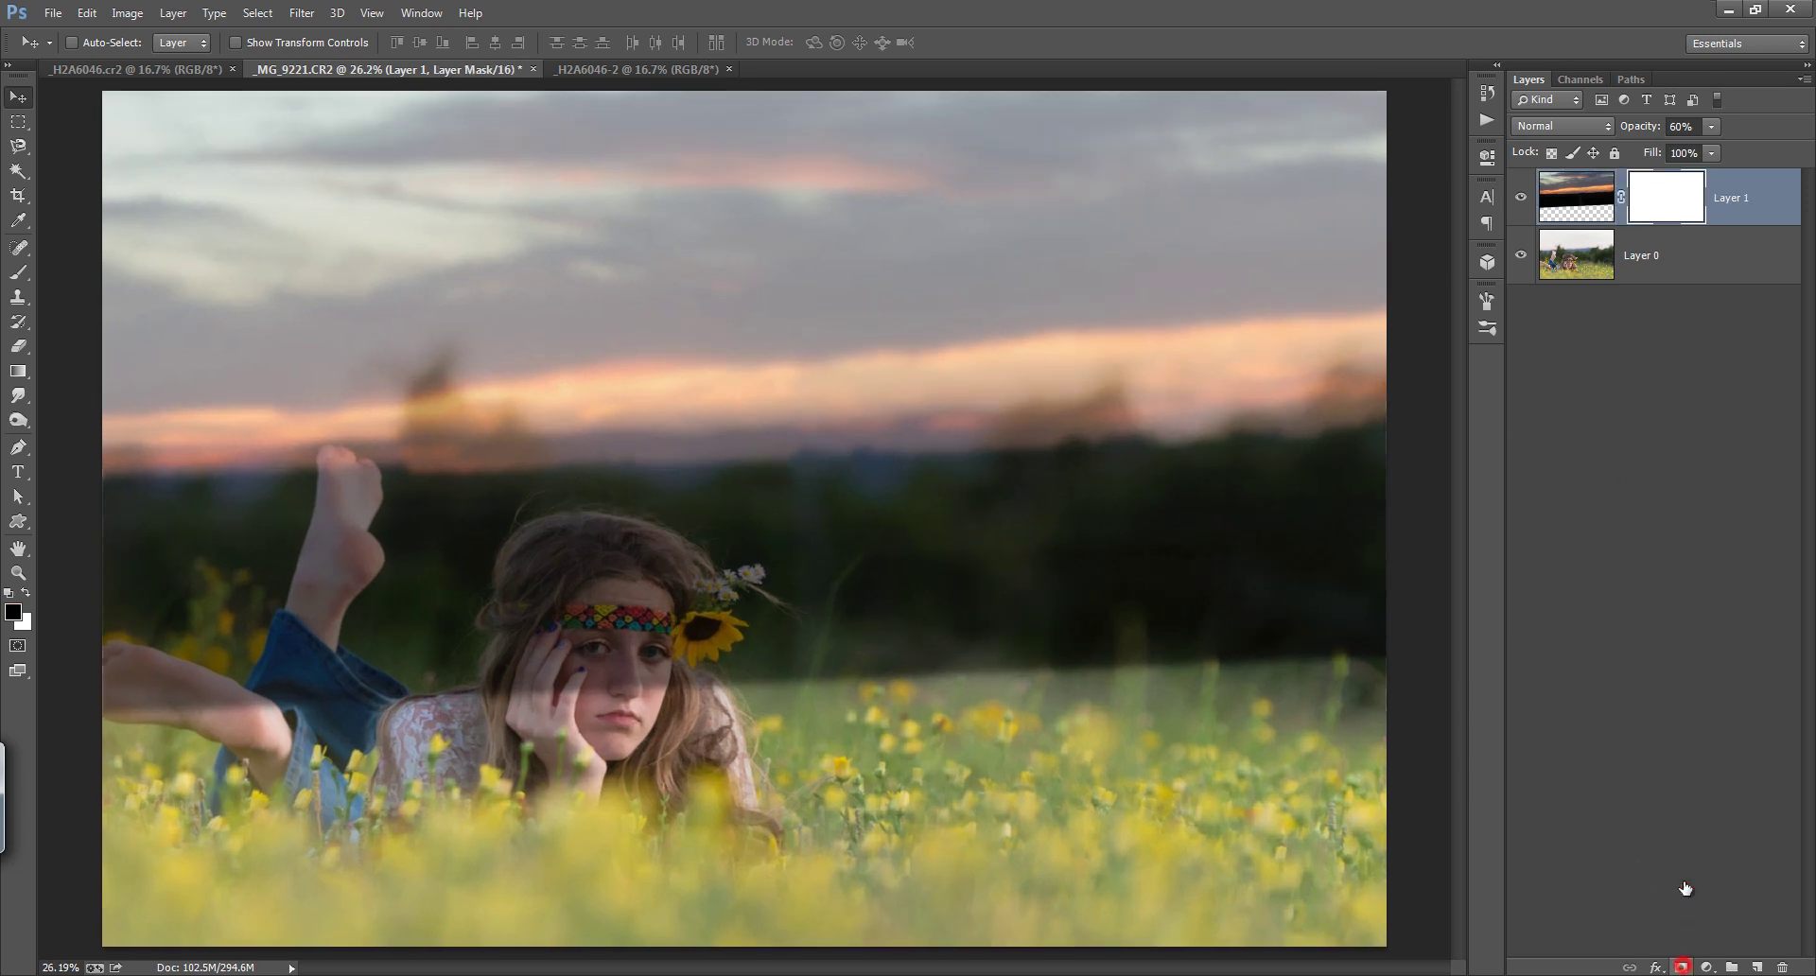
{"action": "left_click_drag", "start_coordinate": [1638, 131], "coordinate": [1665, 132]}
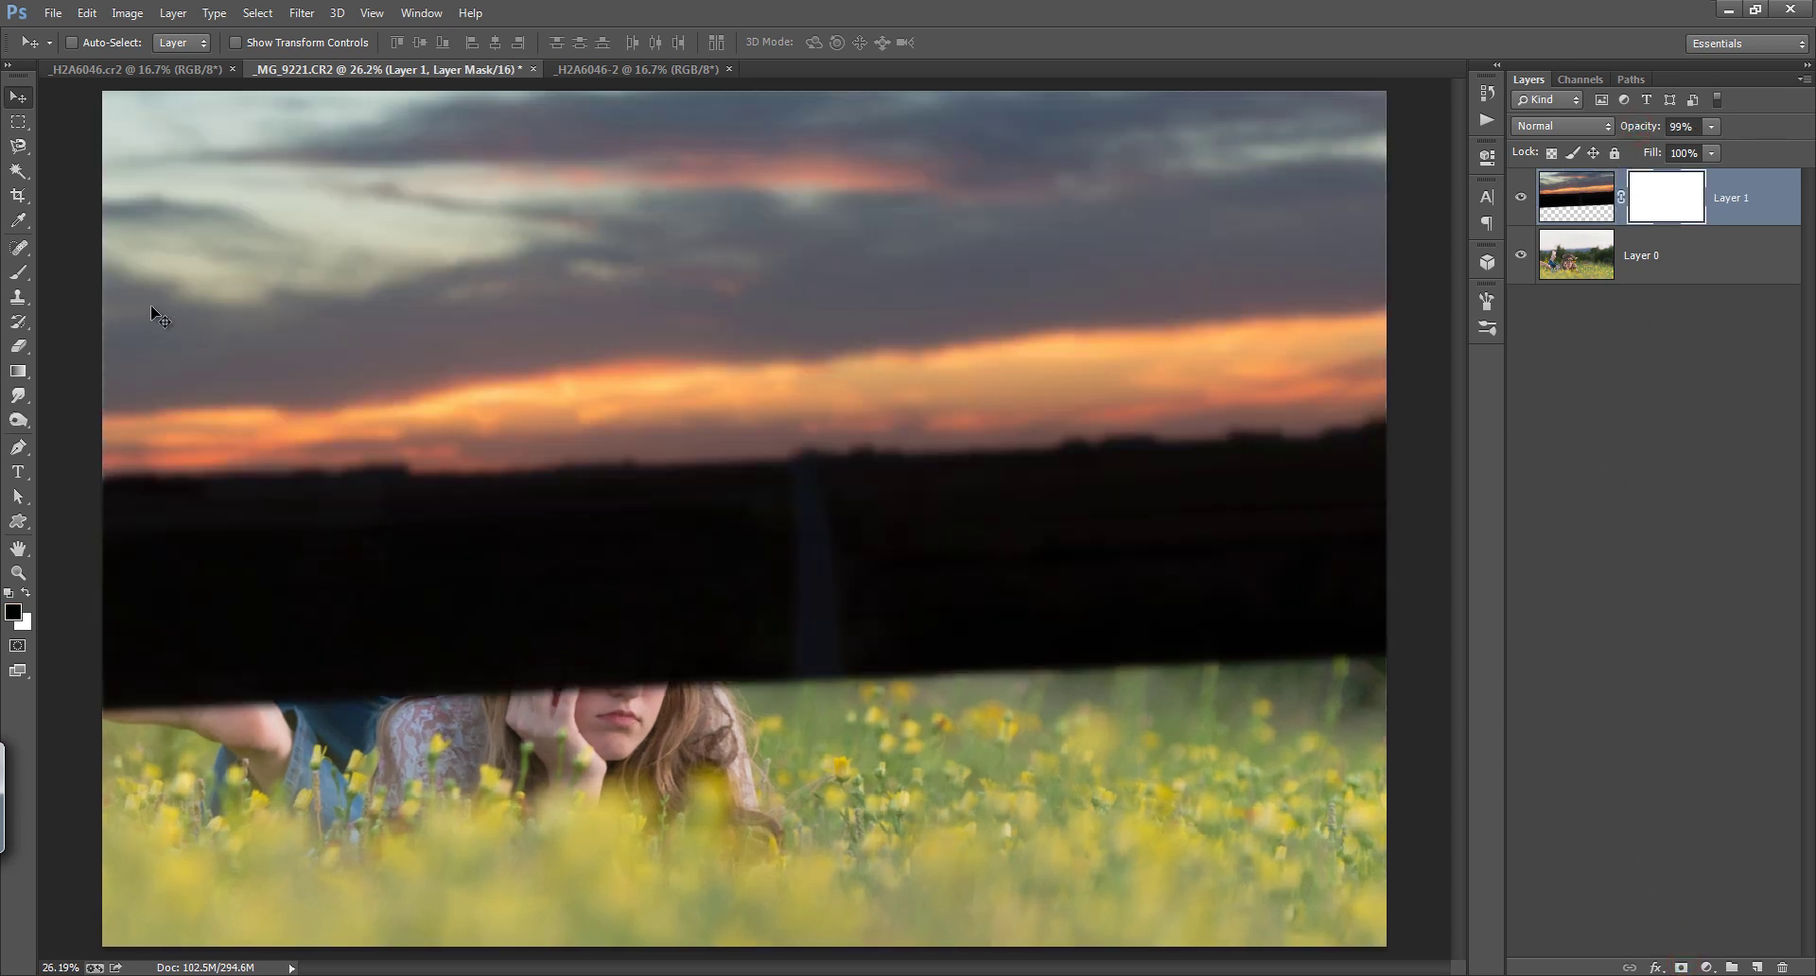
{"action": "left_click", "coordinate": [18, 370]}
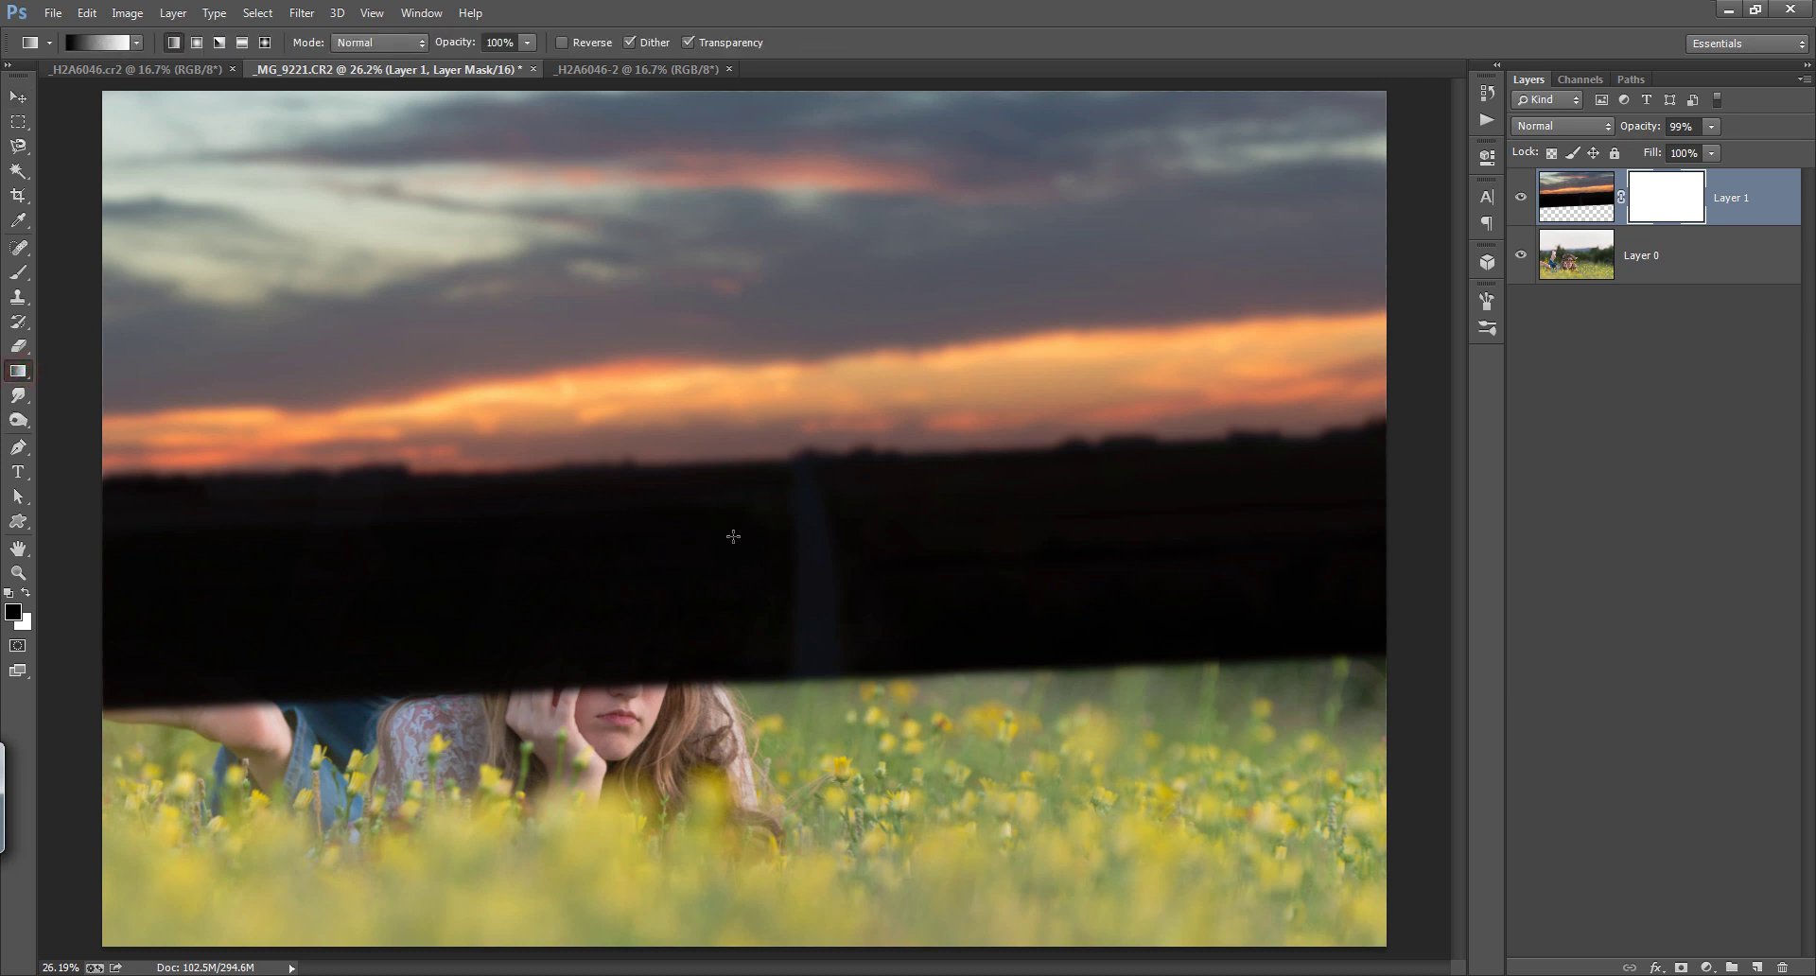
{"action": "mouse_move", "coordinate": [747, 558]}
{"action": "left_mouse_down"}
{"action": "mouse_move", "coordinate": [740, 414]}
{"action": "mouse_move", "coordinate": [756, 419]}
{"action": "left_mouse_up"}
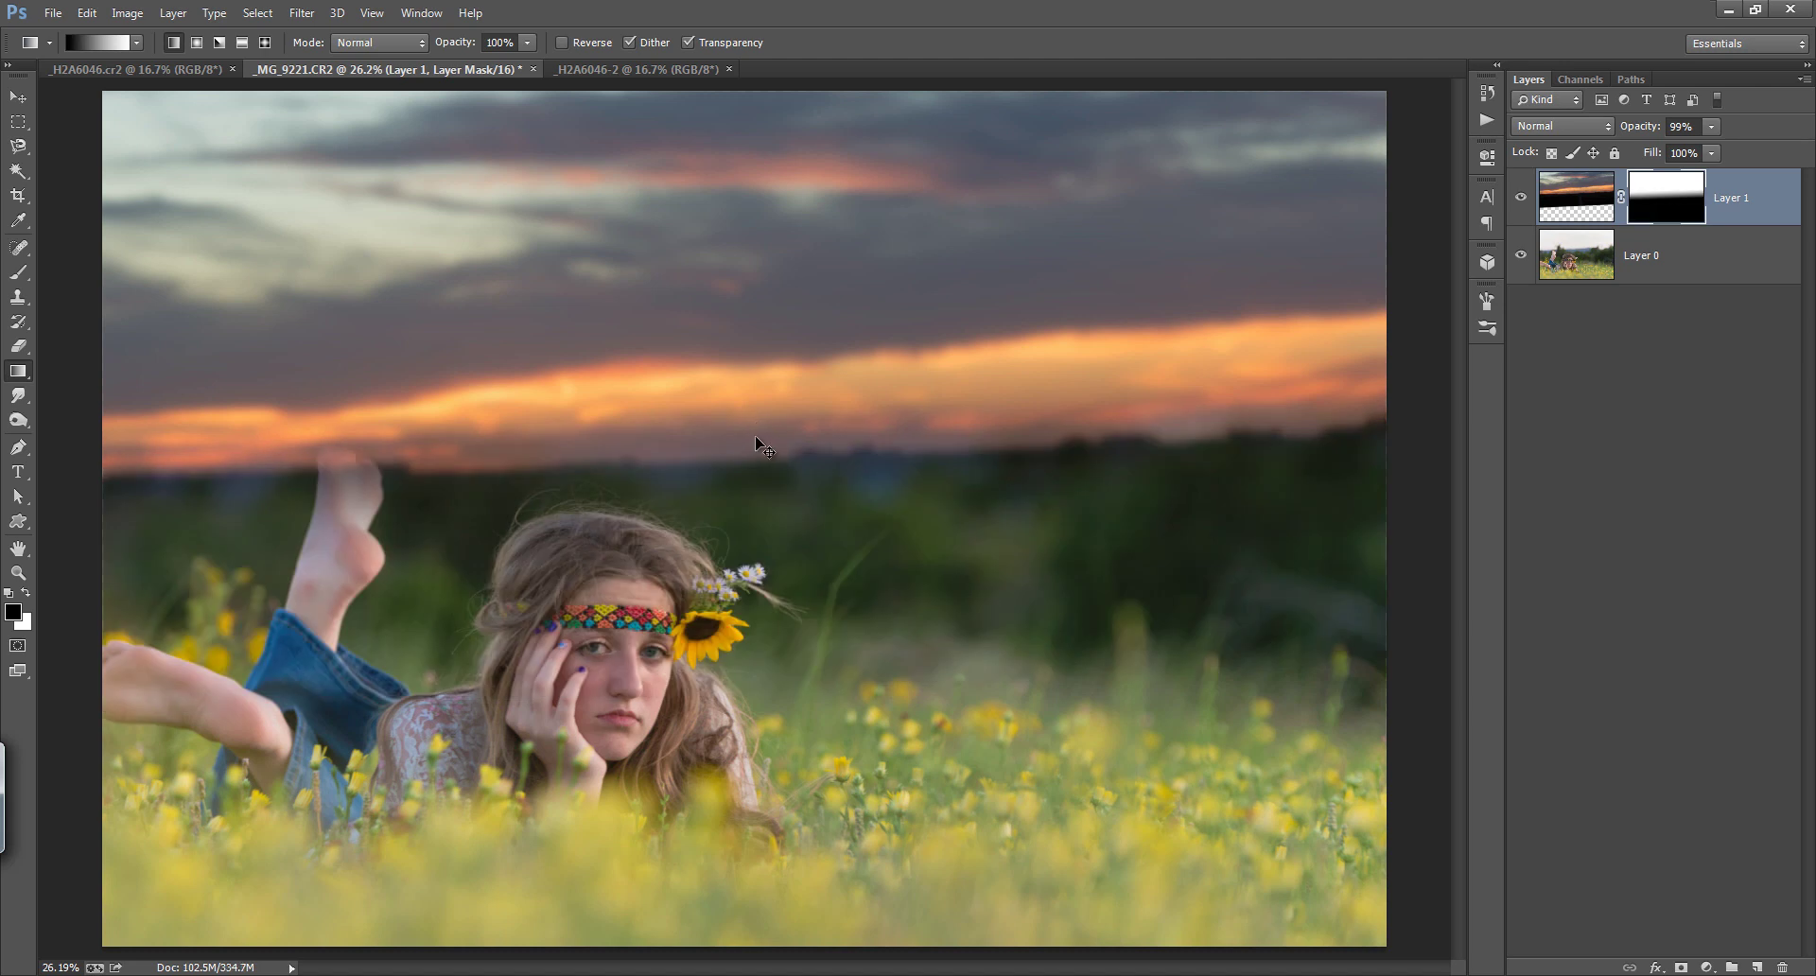
Step: Switch the sky layer to Multiply and redraw the mask gradient across the horizon band
{"action": "left_click", "coordinate": [1542, 125]}
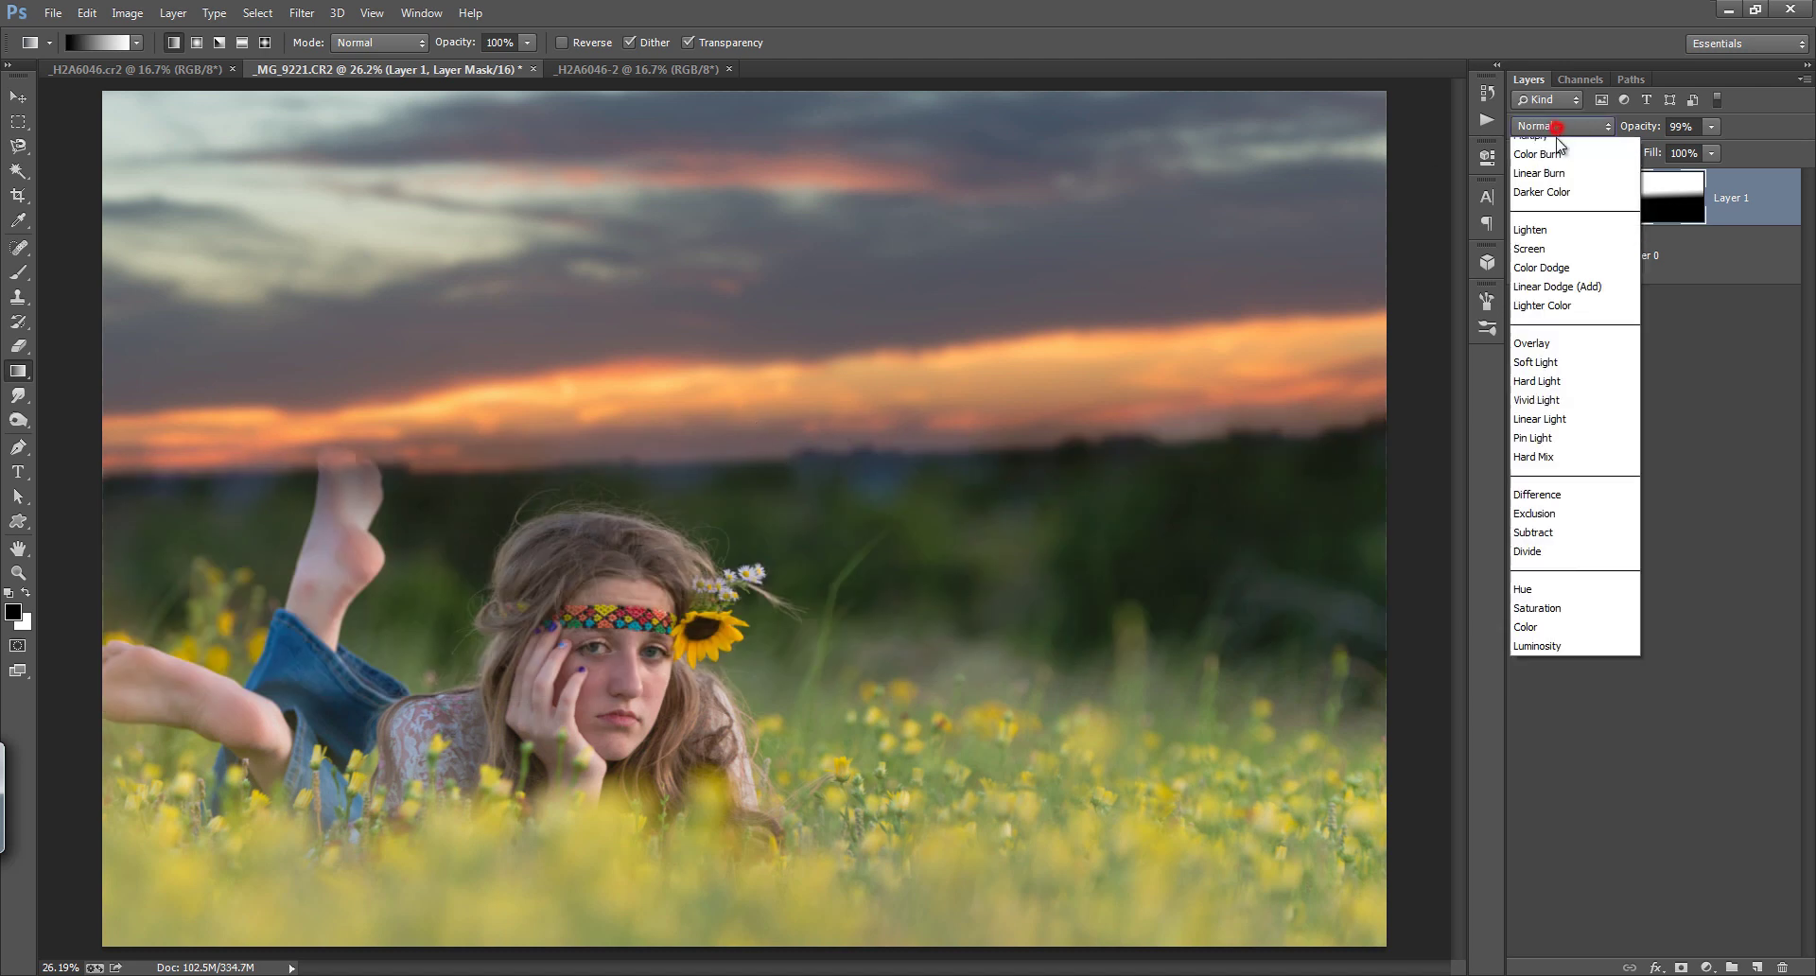
{"action": "left_click", "coordinate": [1566, 227]}
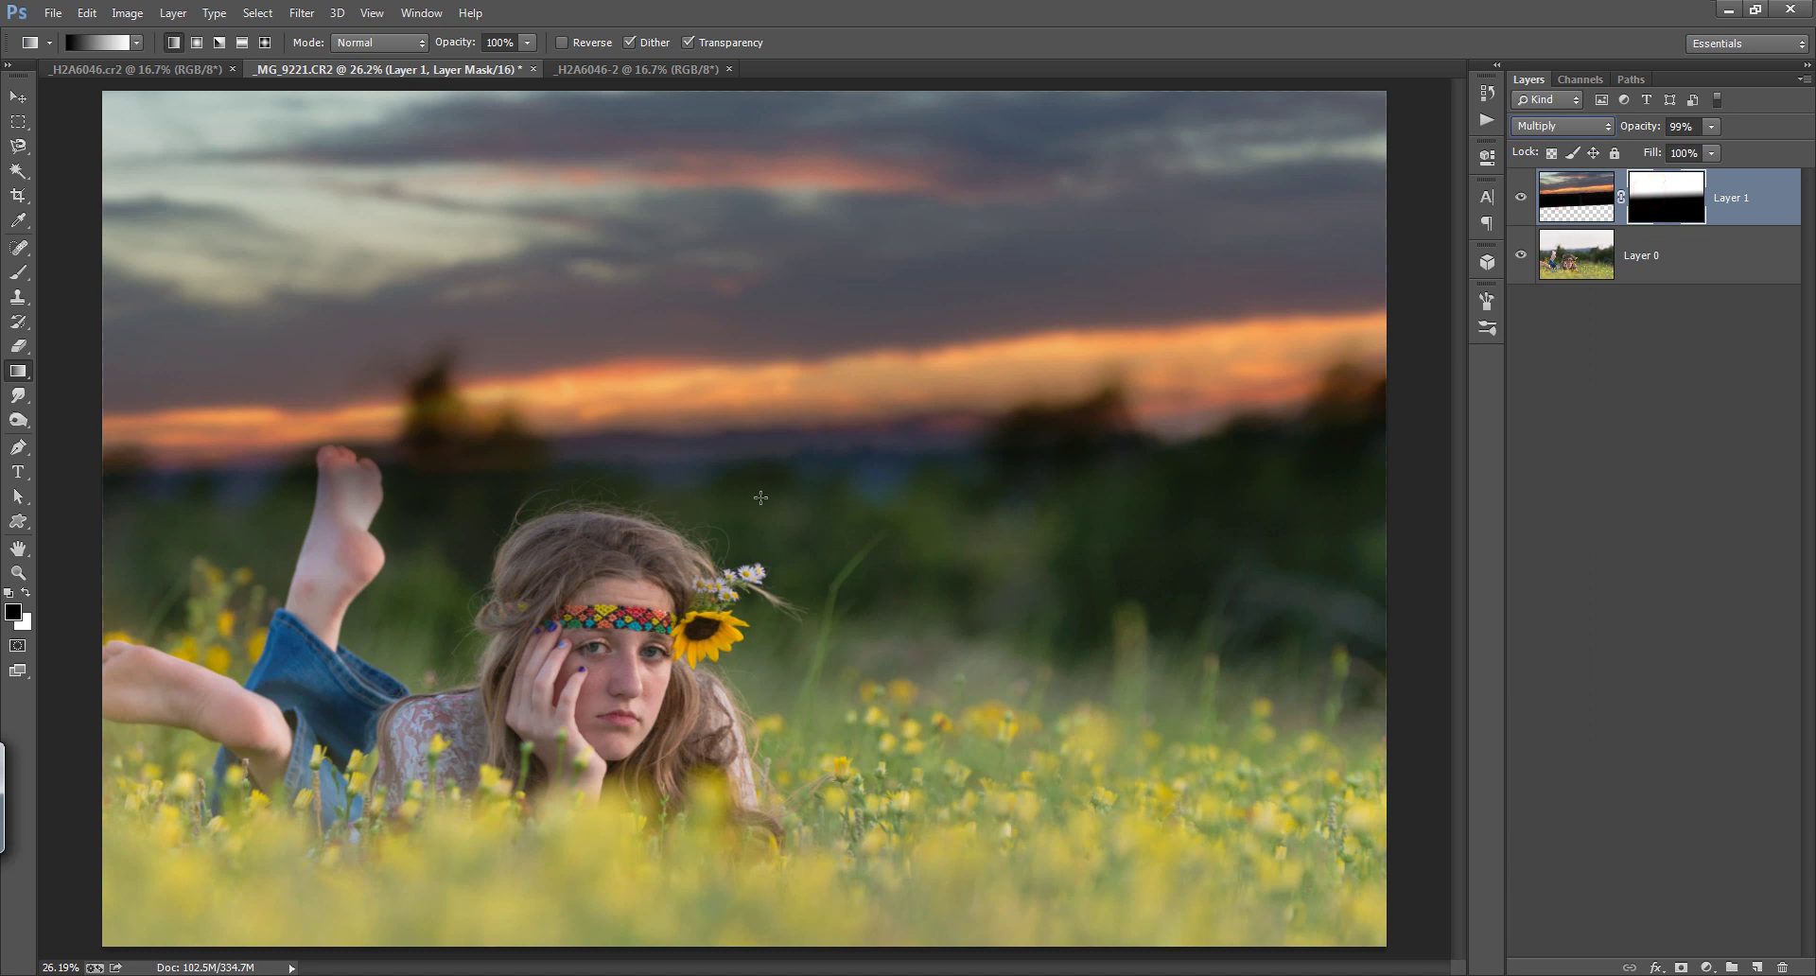
{"action": "left_click_drag", "start_coordinate": [760, 496], "coordinate": [787, 355]}
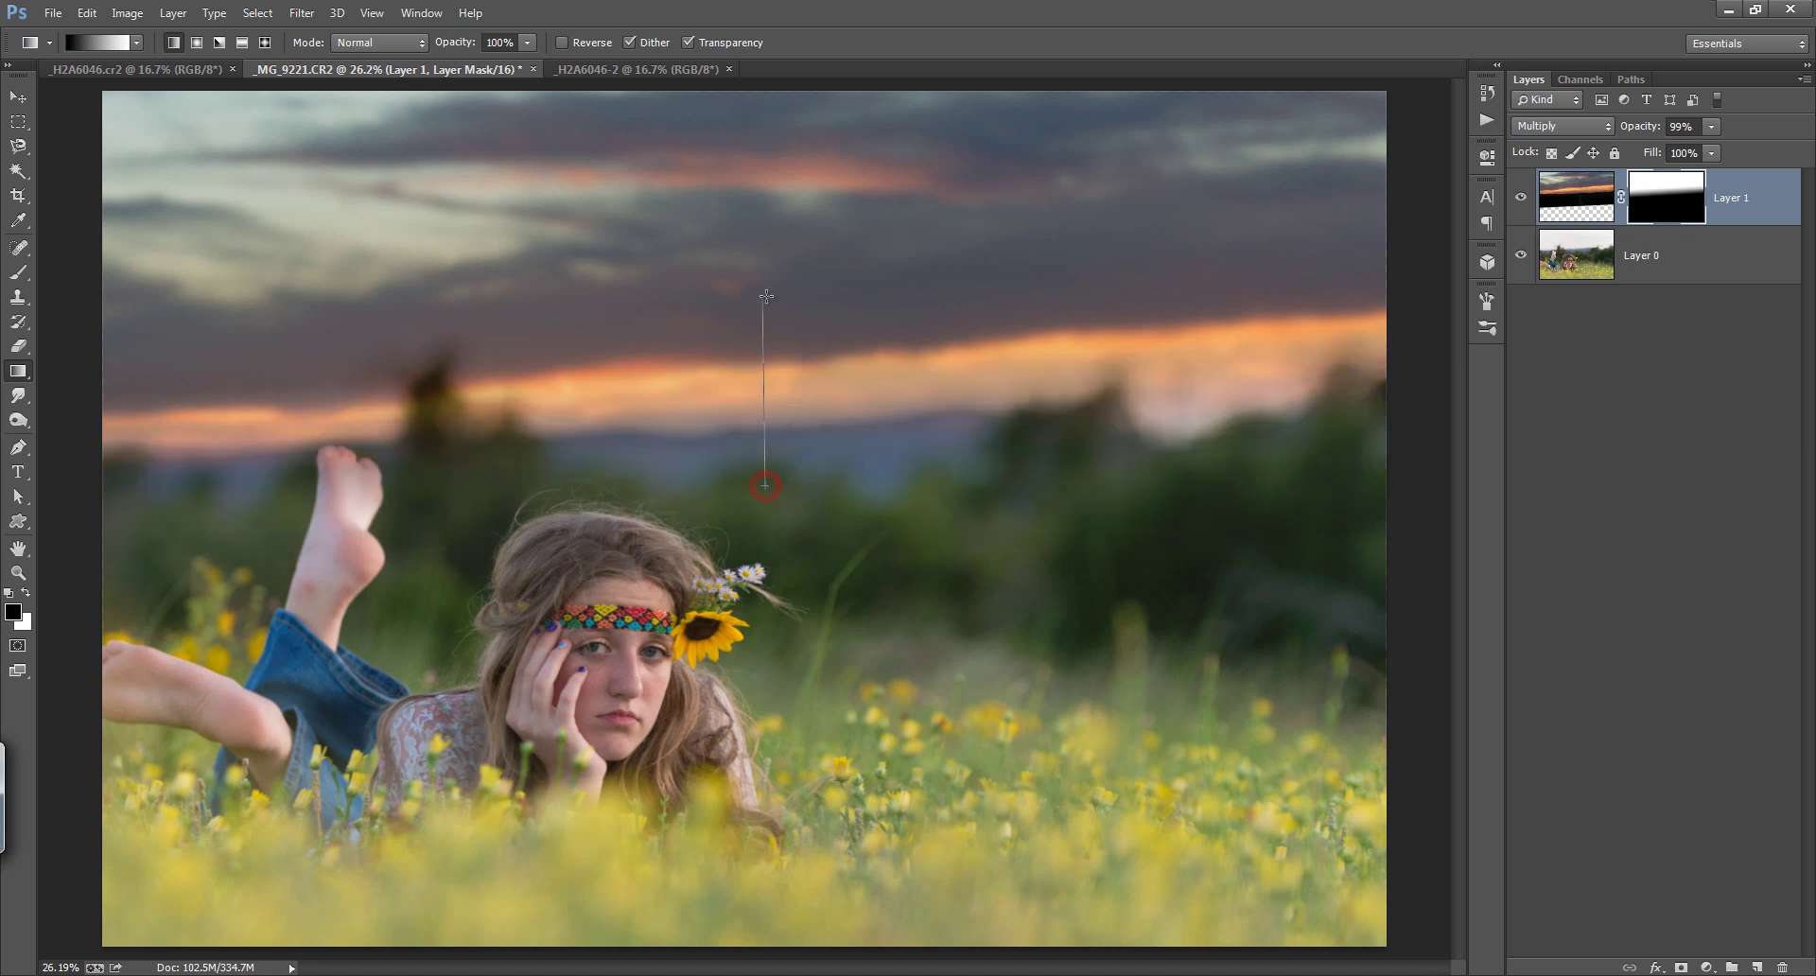
{"action": "left_click_drag", "start_coordinate": [766, 484], "coordinate": [780, 287]}
Step: Add a Levels adjustment layer clipped to the sunset sky layer
{"action": "left_click", "coordinate": [1707, 967]}
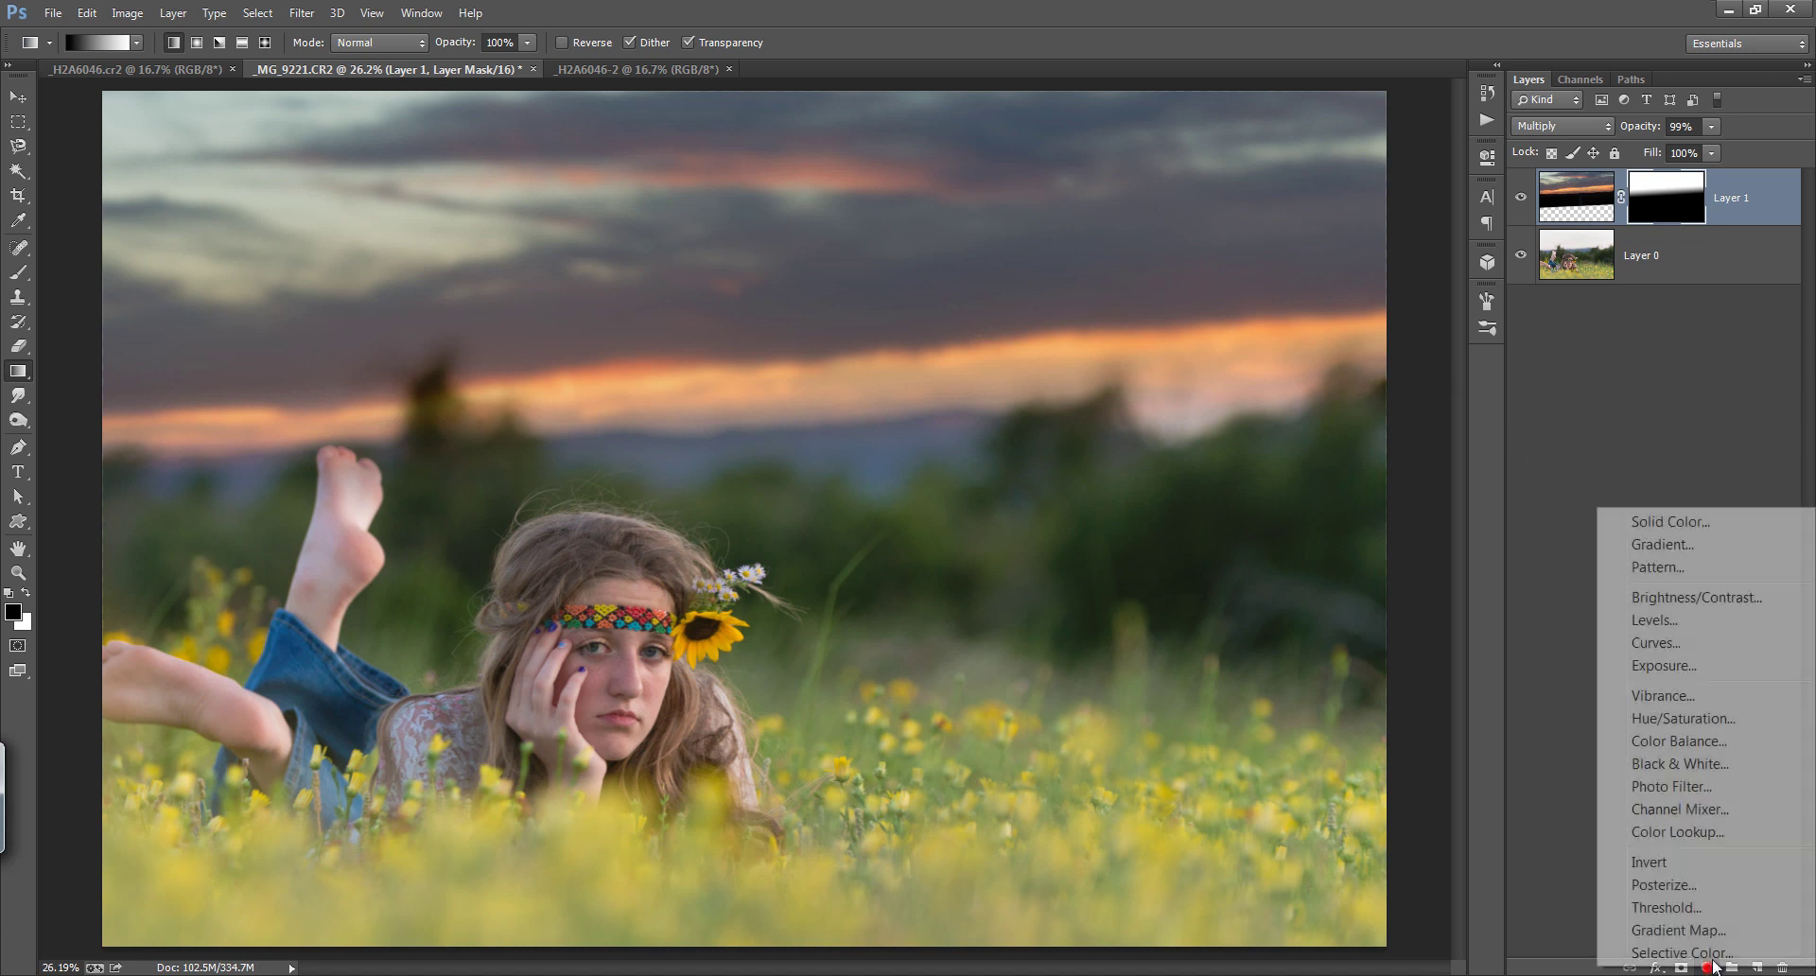
{"action": "left_click", "coordinate": [1693, 617]}
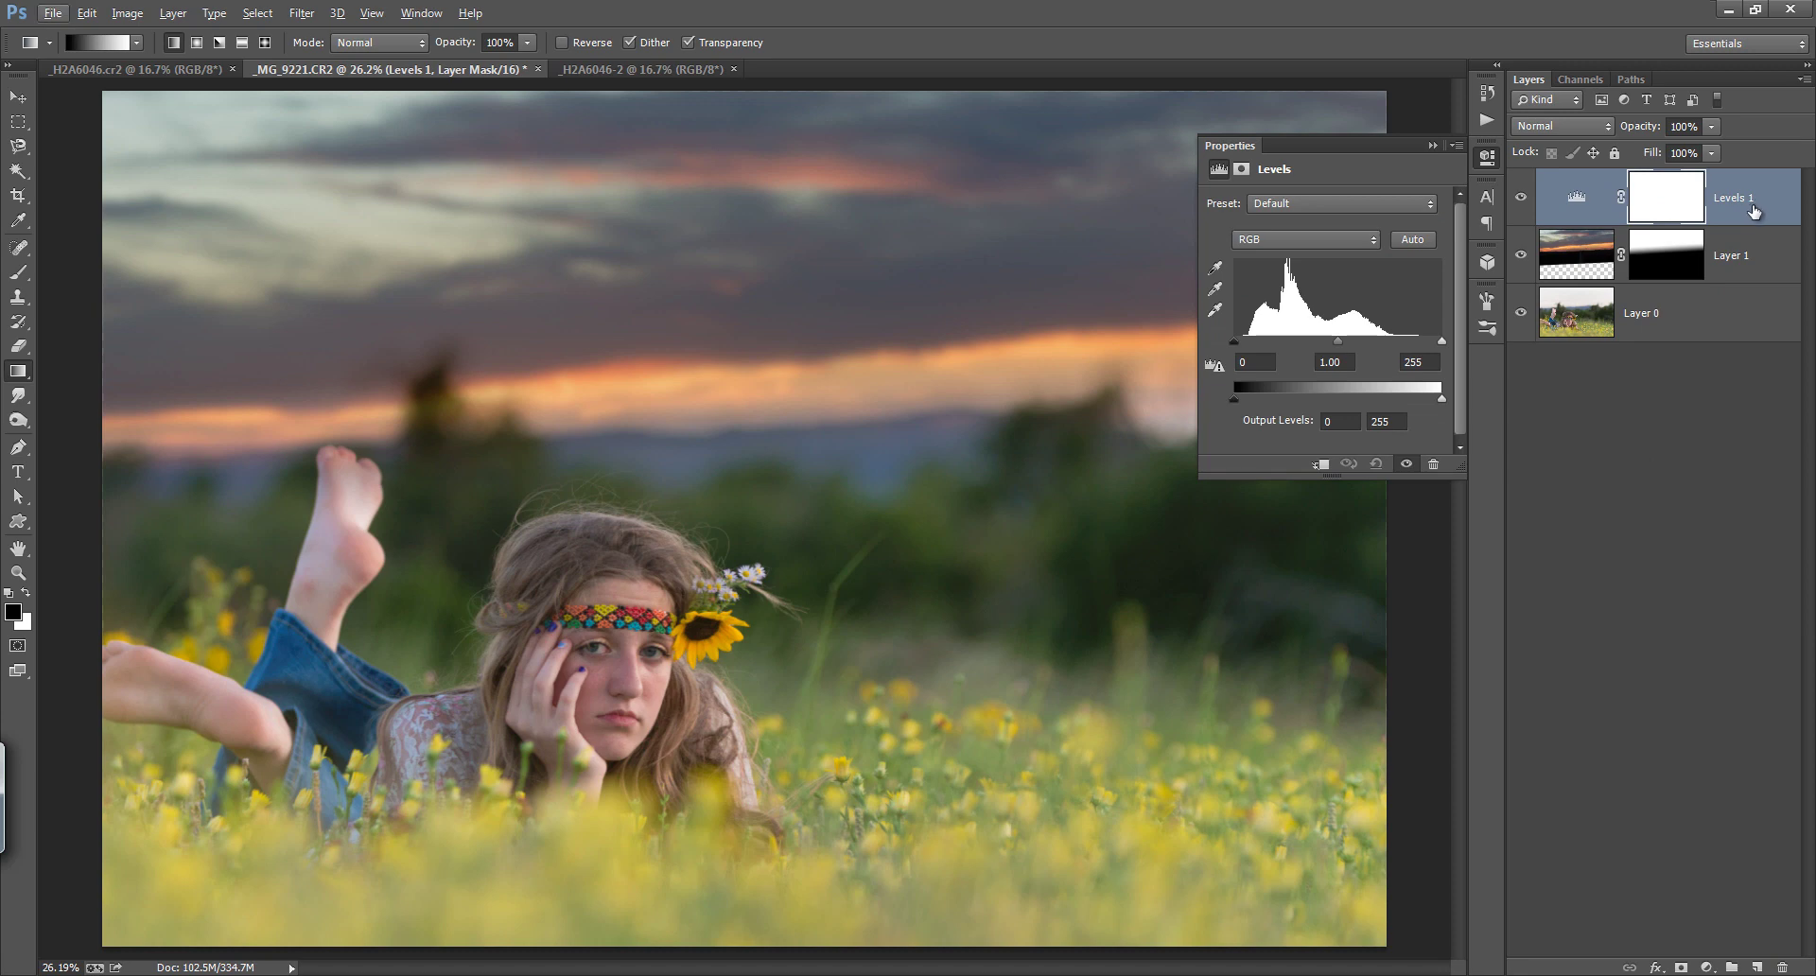
{"action": "right_click", "coordinate": [1752, 210]}
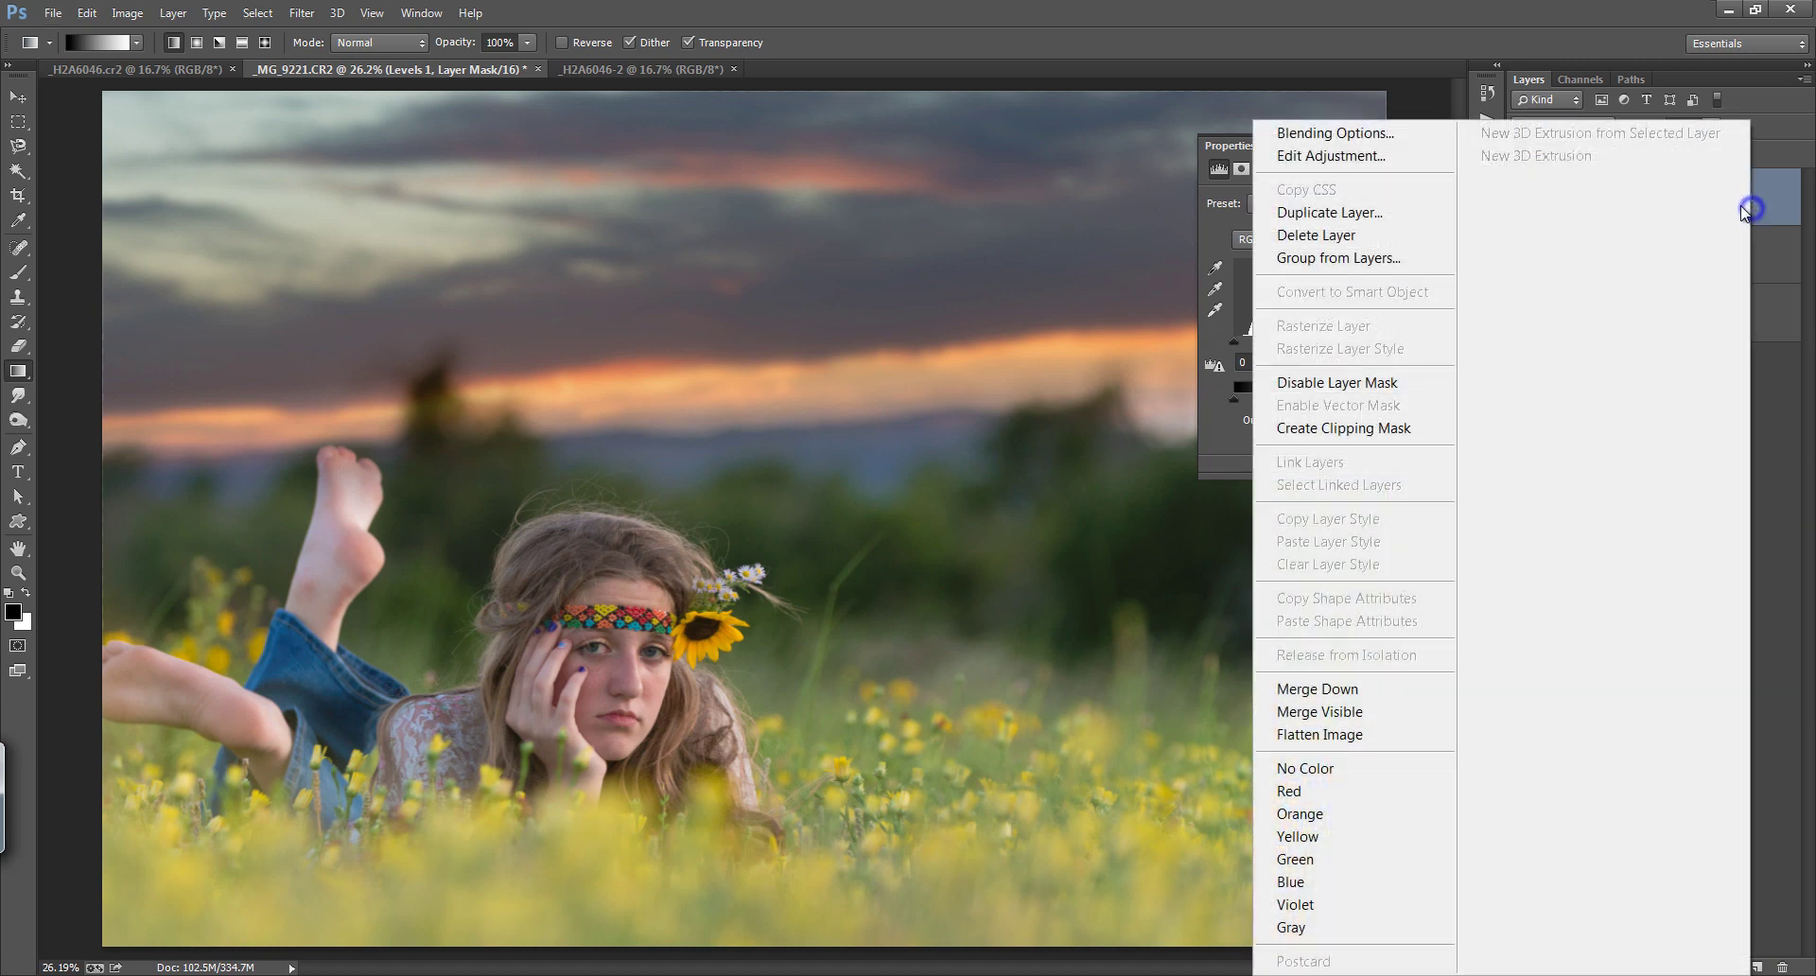
{"action": "left_click", "coordinate": [1399, 434]}
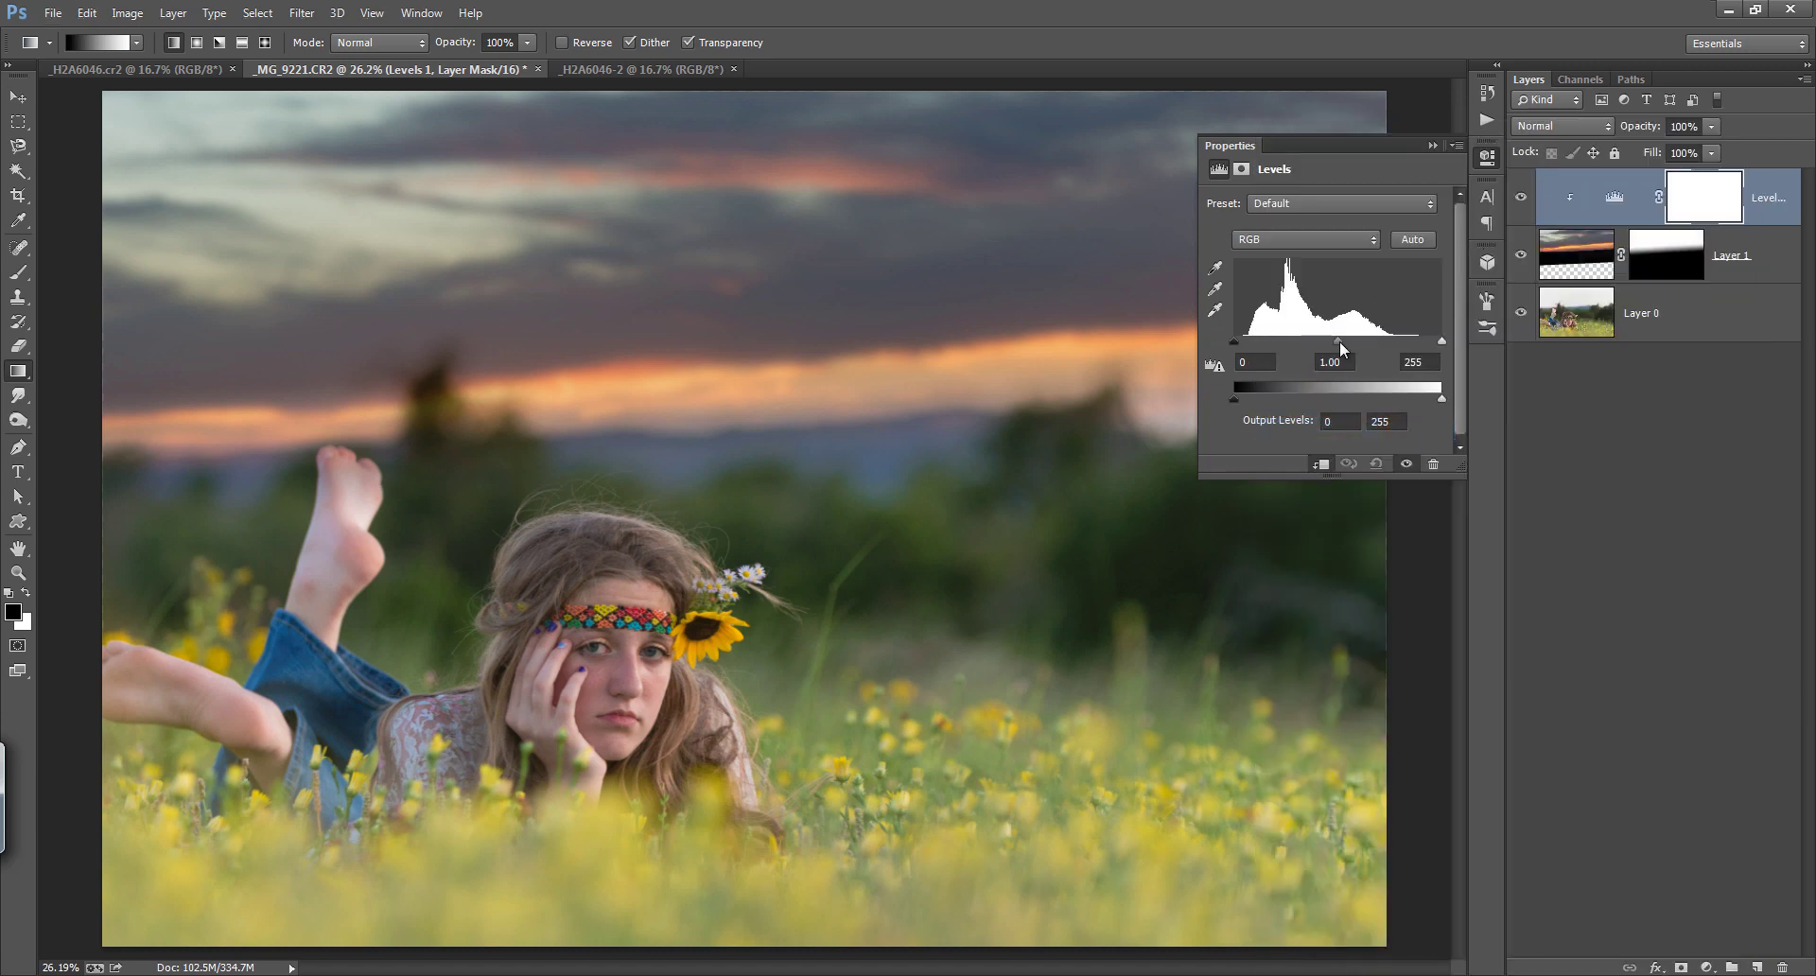
Step: Set the Levels midtones to 1.64 and white point to 197, then compare the result
{"action": "left_click_drag", "start_coordinate": [1337, 342], "coordinate": [1317, 342]}
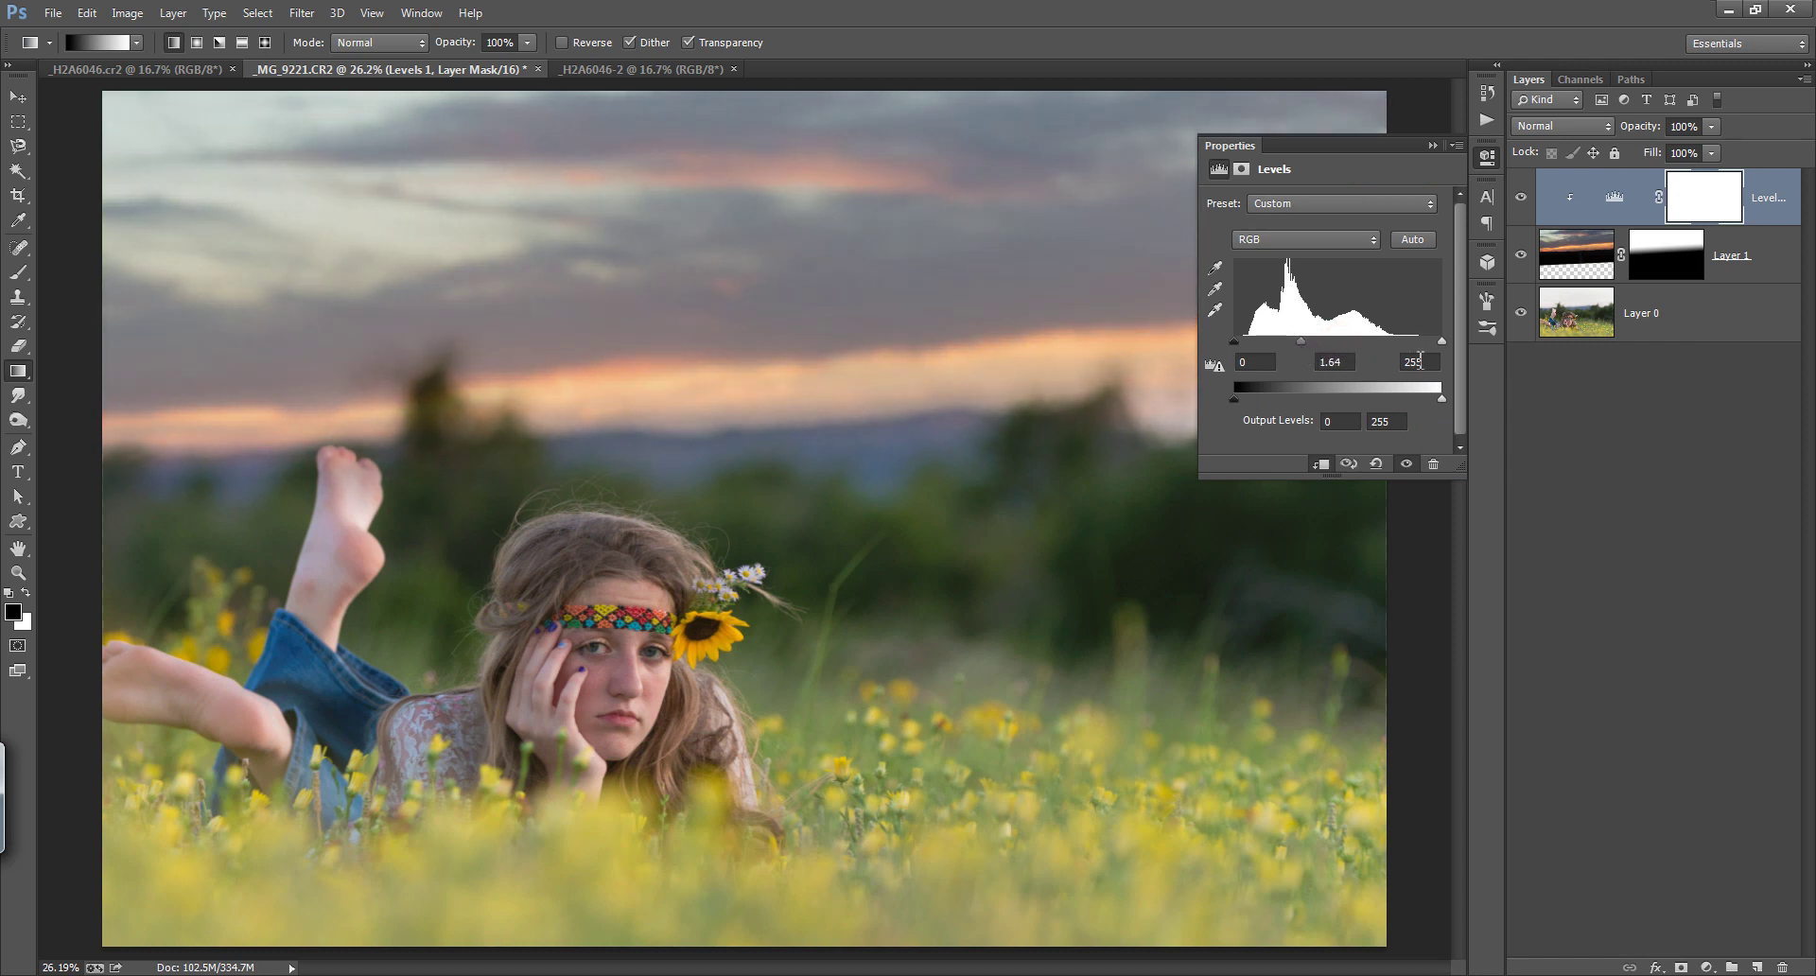
{"action": "left_click_drag", "start_coordinate": [1442, 342], "coordinate": [1405, 342]}
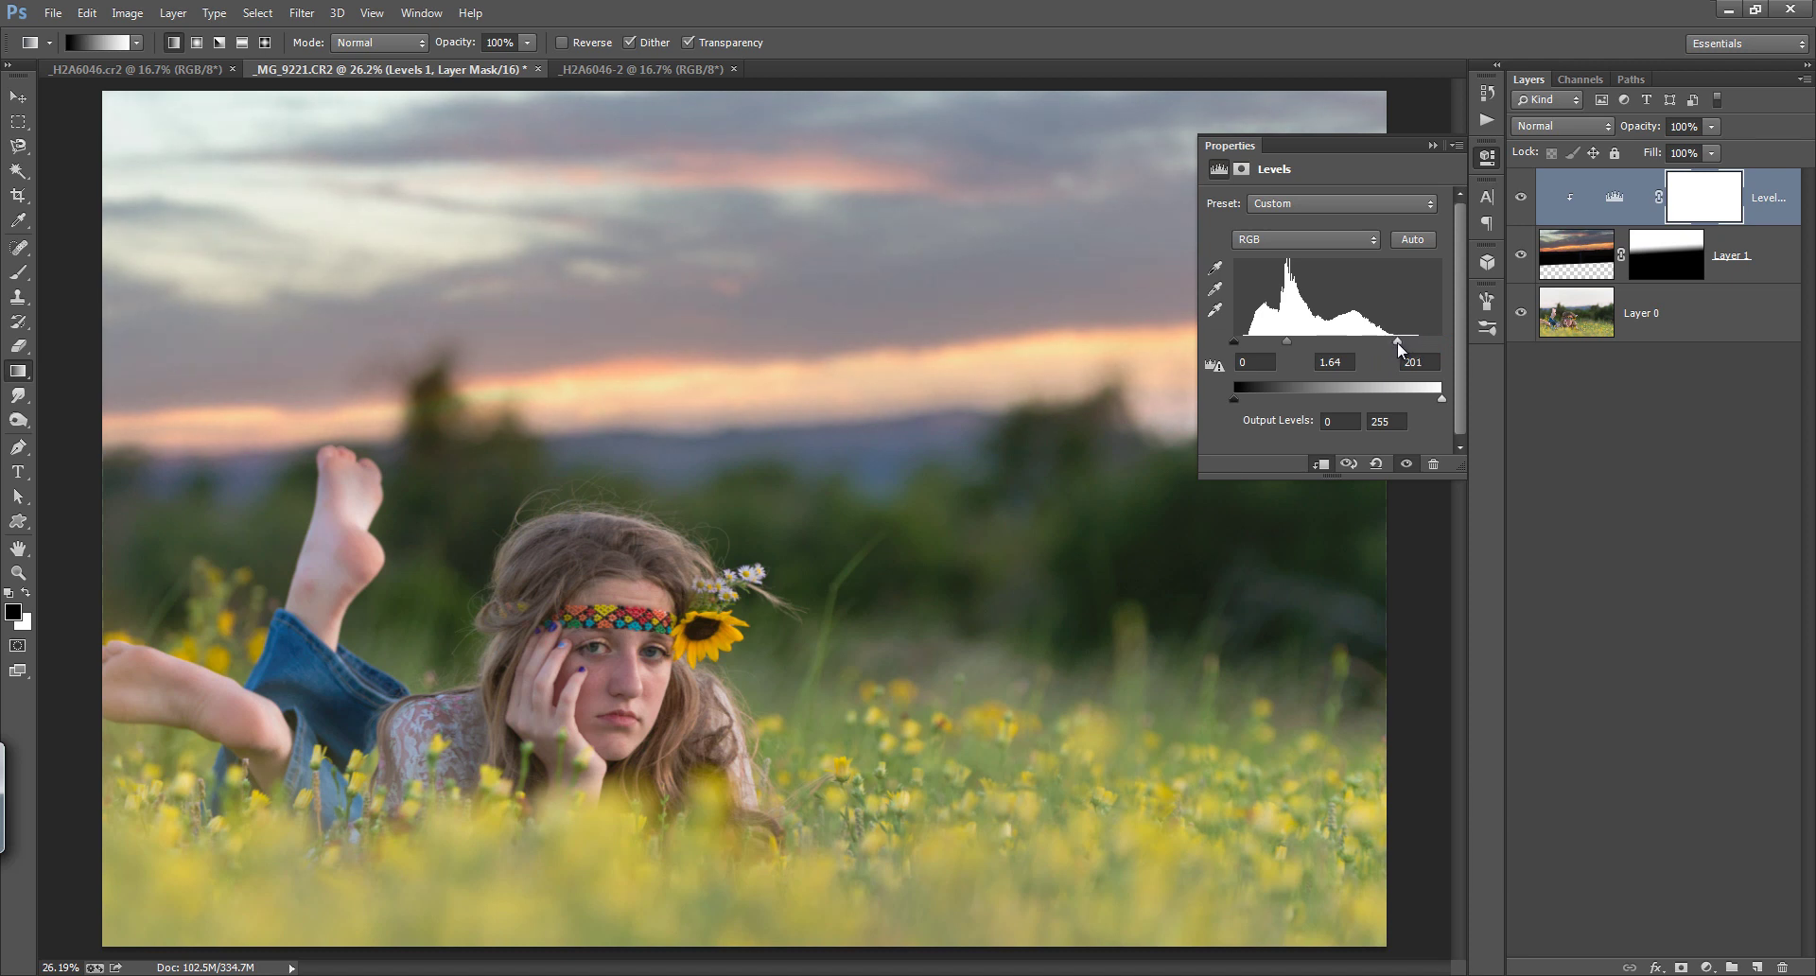
{"action": "left_click_drag", "start_coordinate": [1398, 343], "coordinate": [1401, 346]}
{"action": "left_click", "coordinate": [1434, 144]}
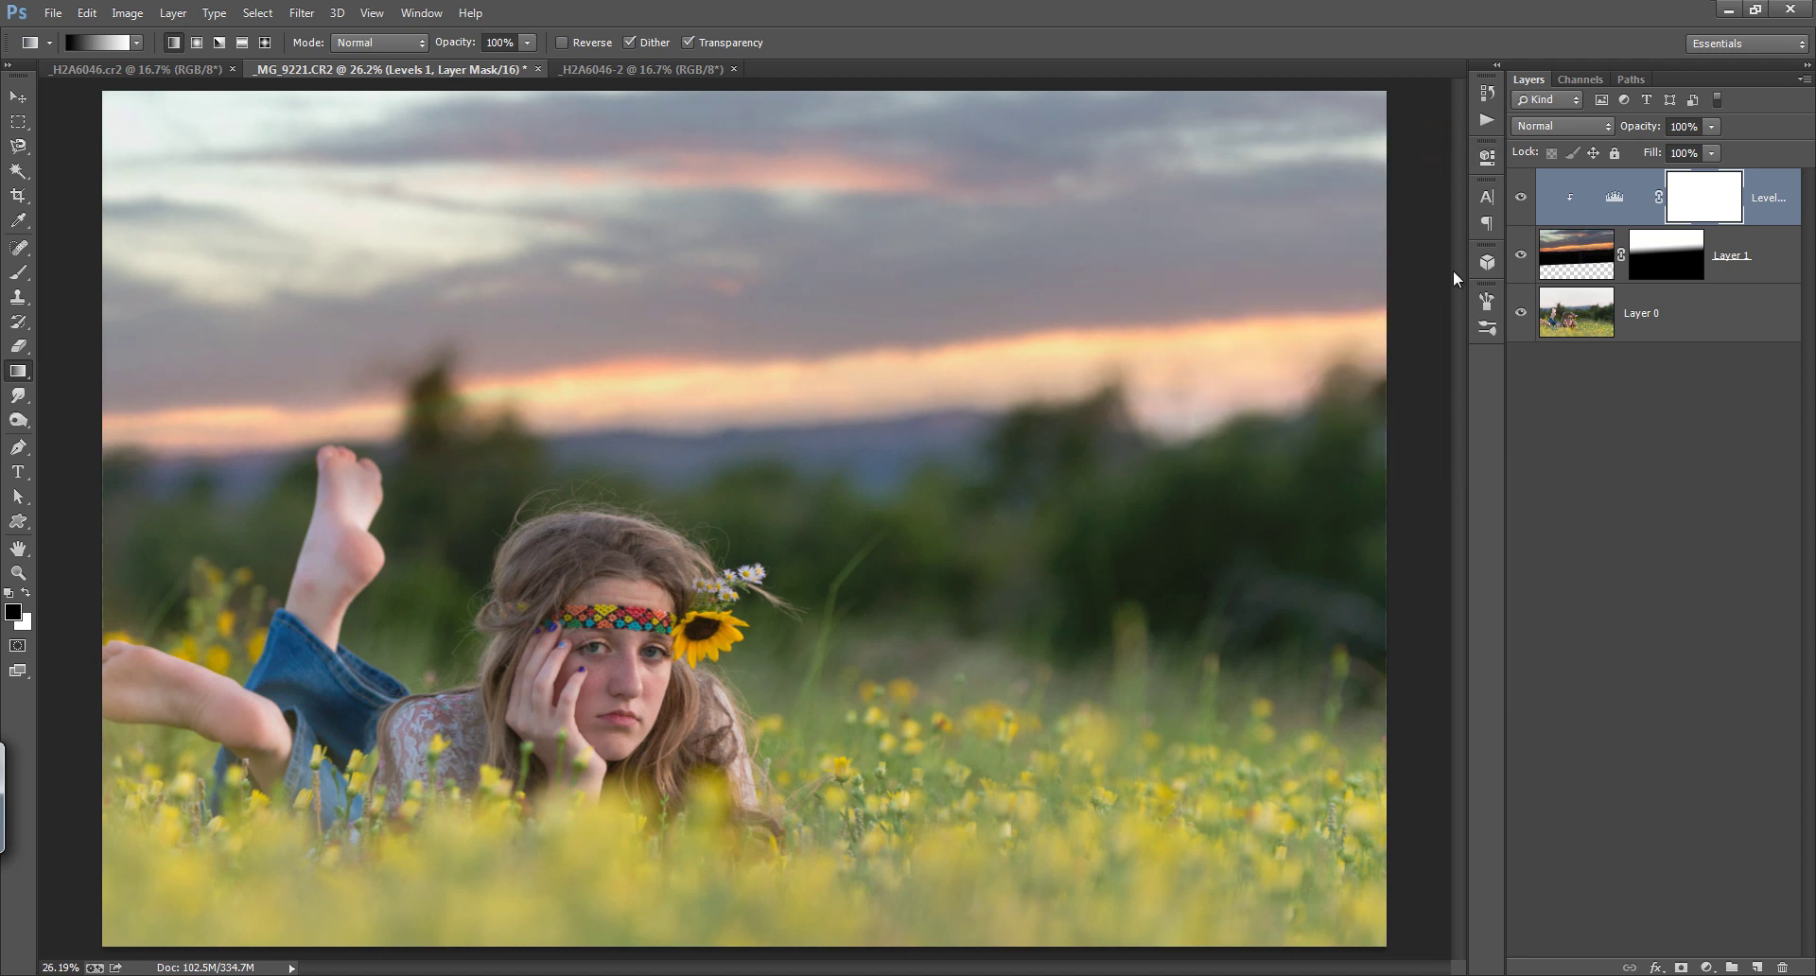
{"action": "left_click_drag", "start_coordinate": [1517, 246], "coordinate": [1521, 196]}
Step: Merge visible layers into Layer 2 and apply Portraiture with the Smoothing: Normal preset
{"action": "key", "text": "ctrl+shift+alt+e"}
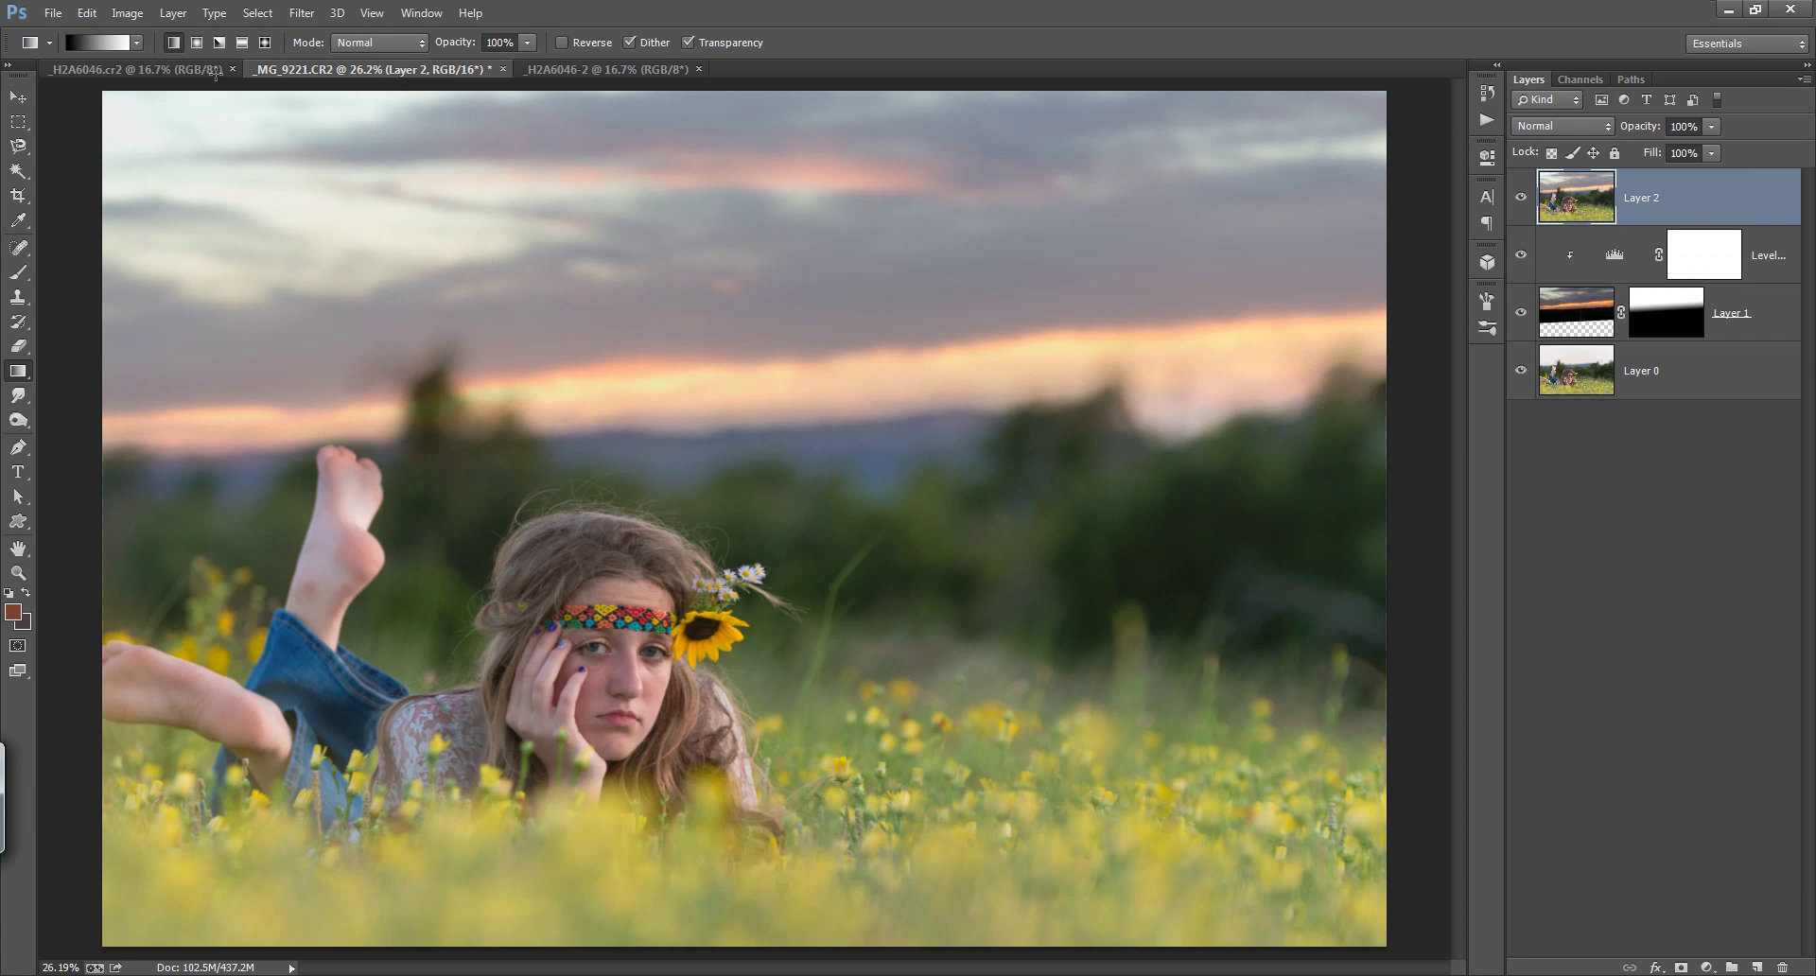
{"action": "left_click", "coordinate": [302, 12]}
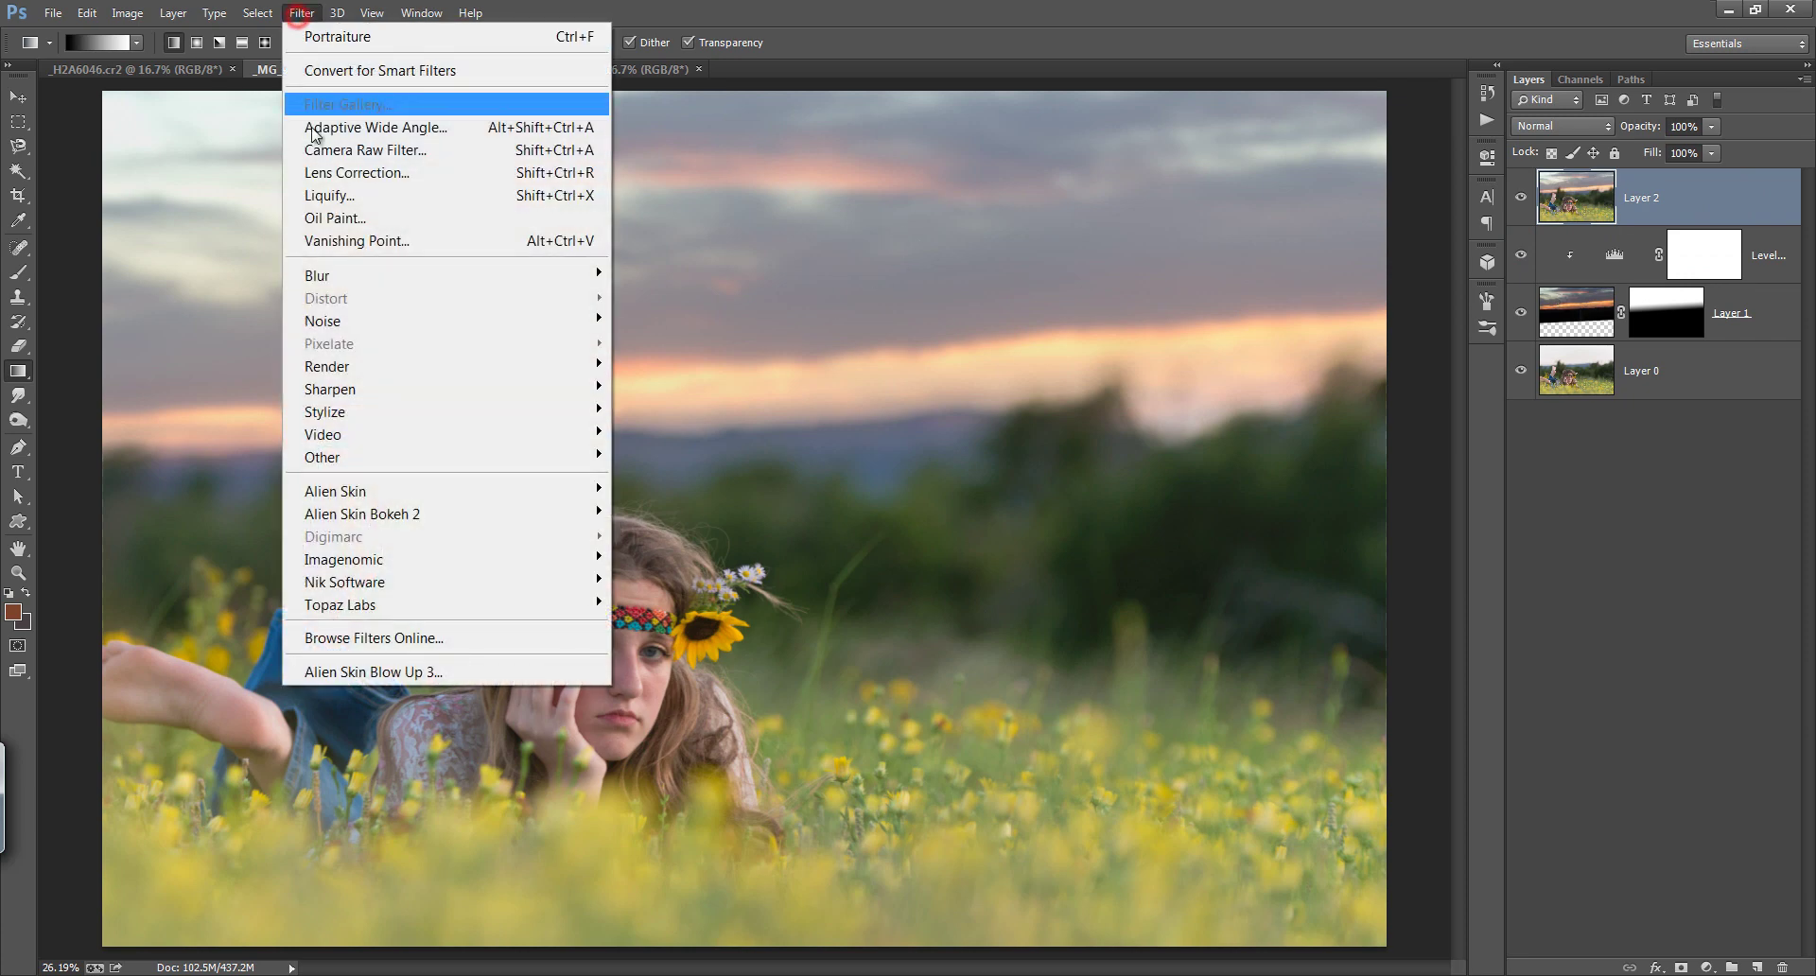
{"action": "mouse_move", "coordinate": [343, 559]}
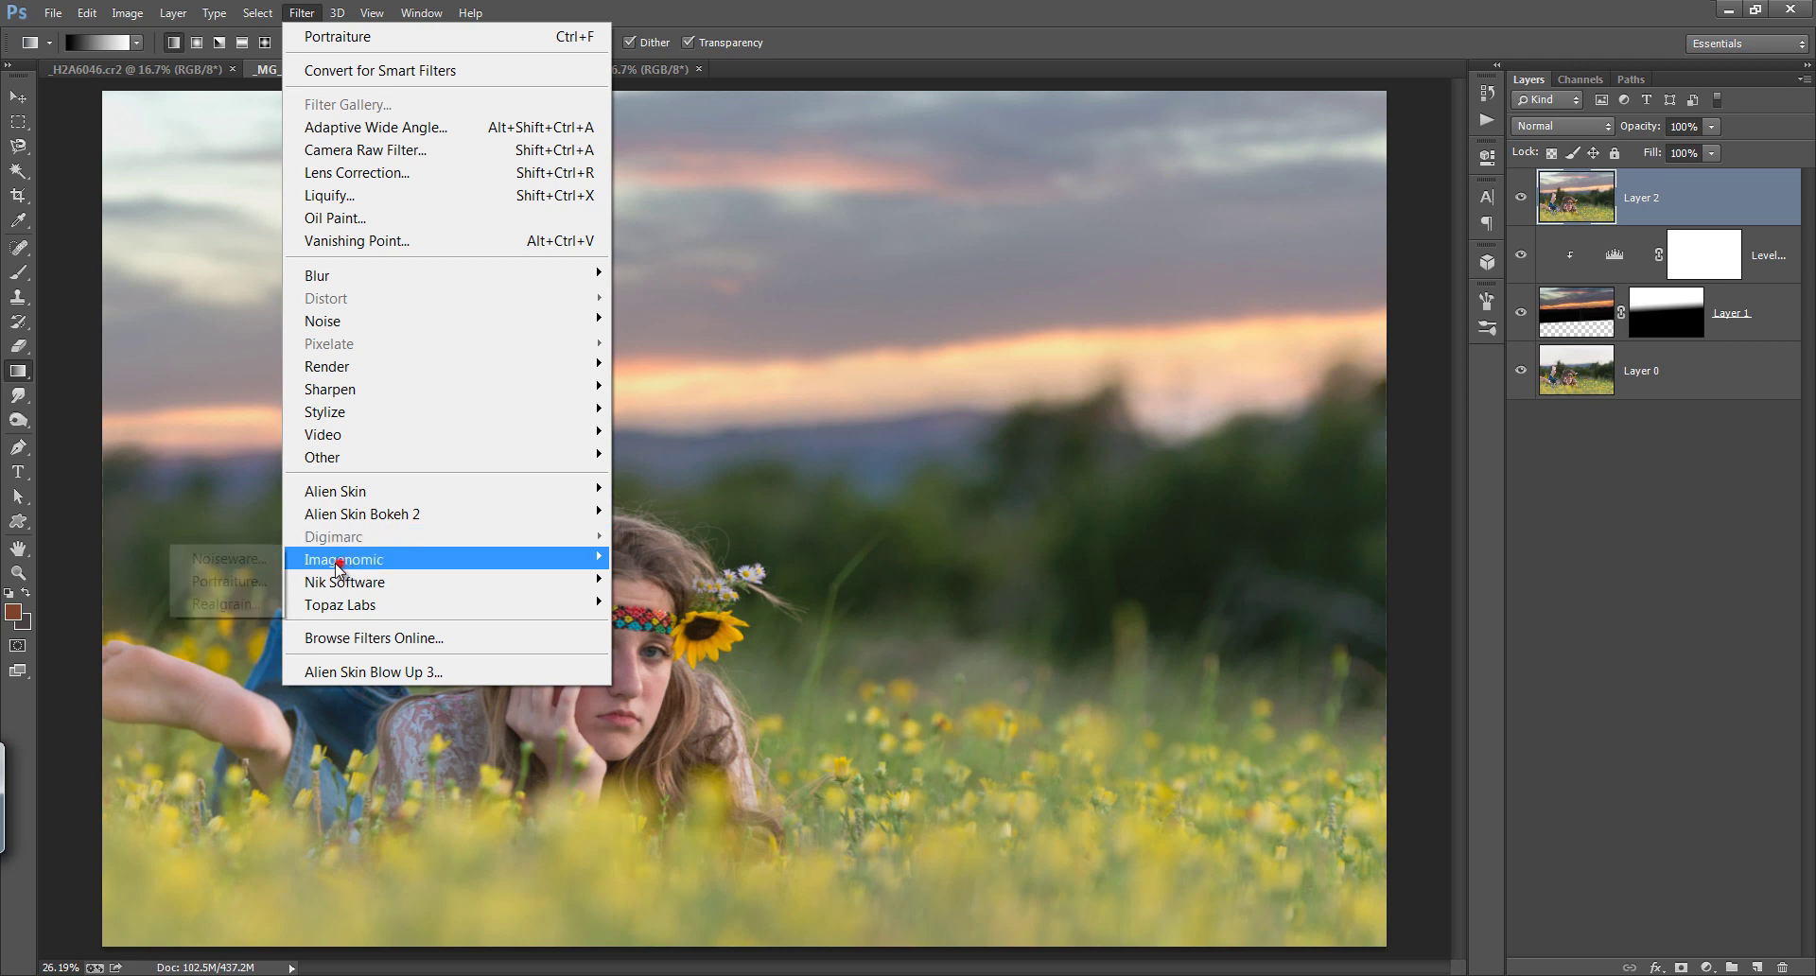
{"action": "left_click", "coordinate": [243, 581]}
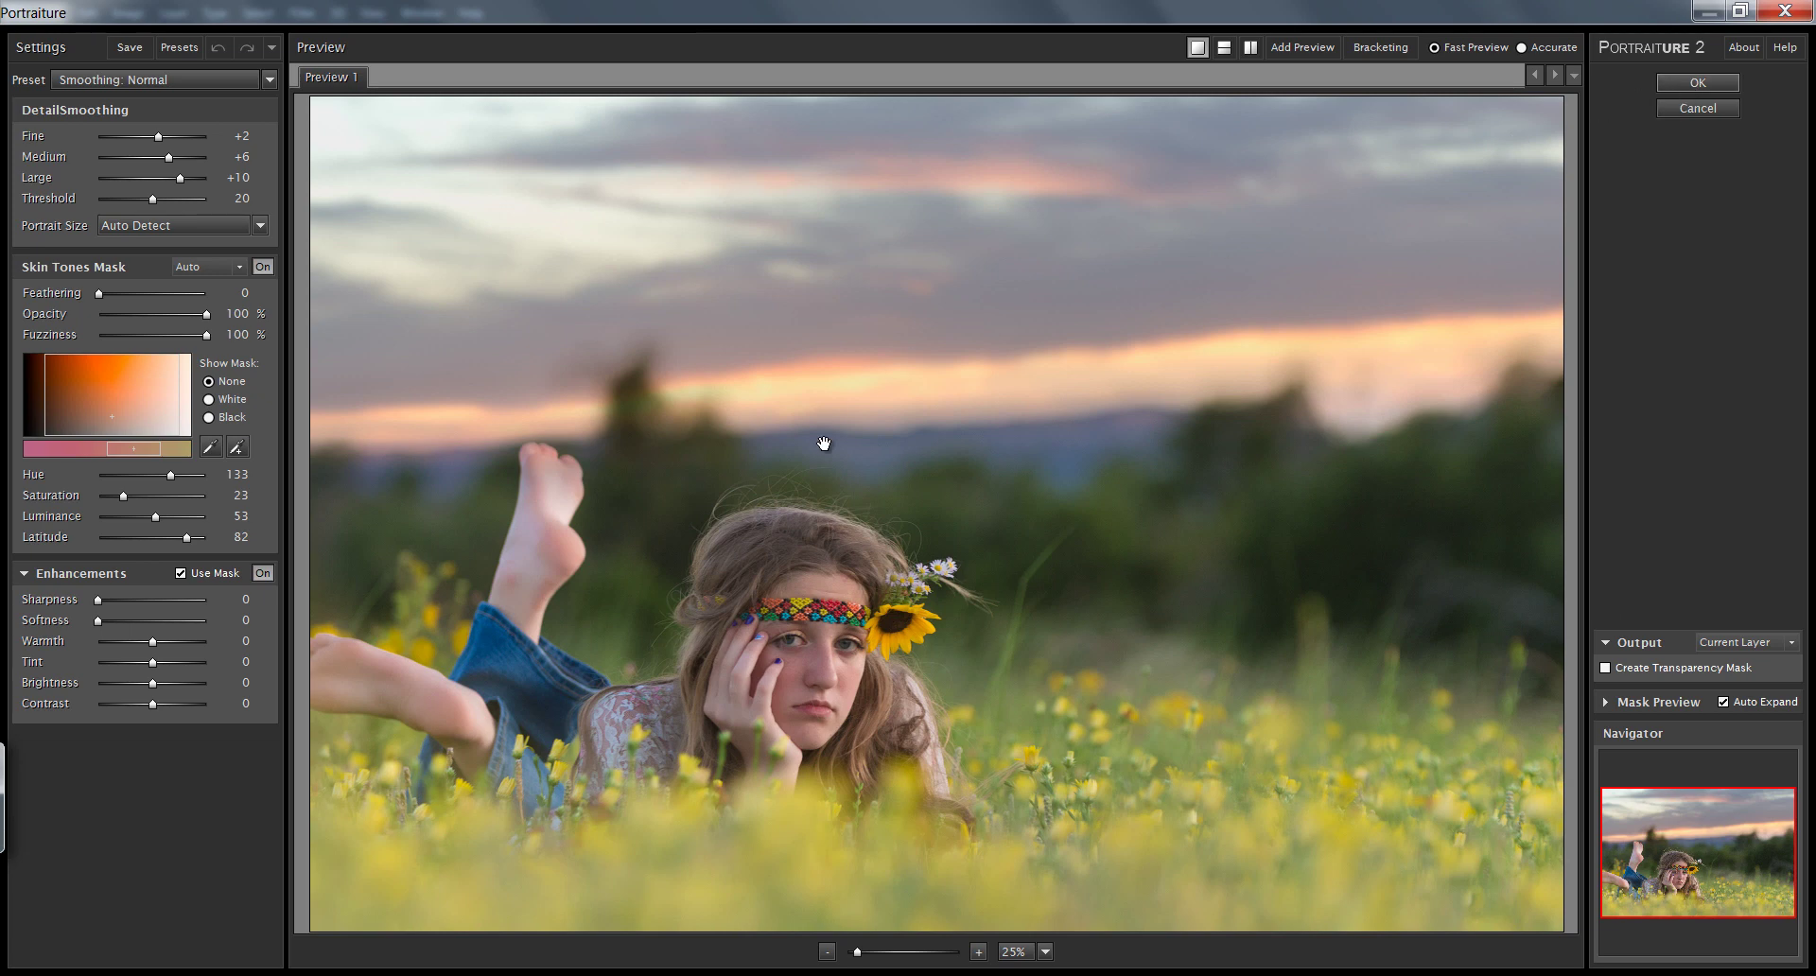
{"action": "scroll", "coordinate": [813, 625], "scroll_direction": "up", "scroll_amount": 1}
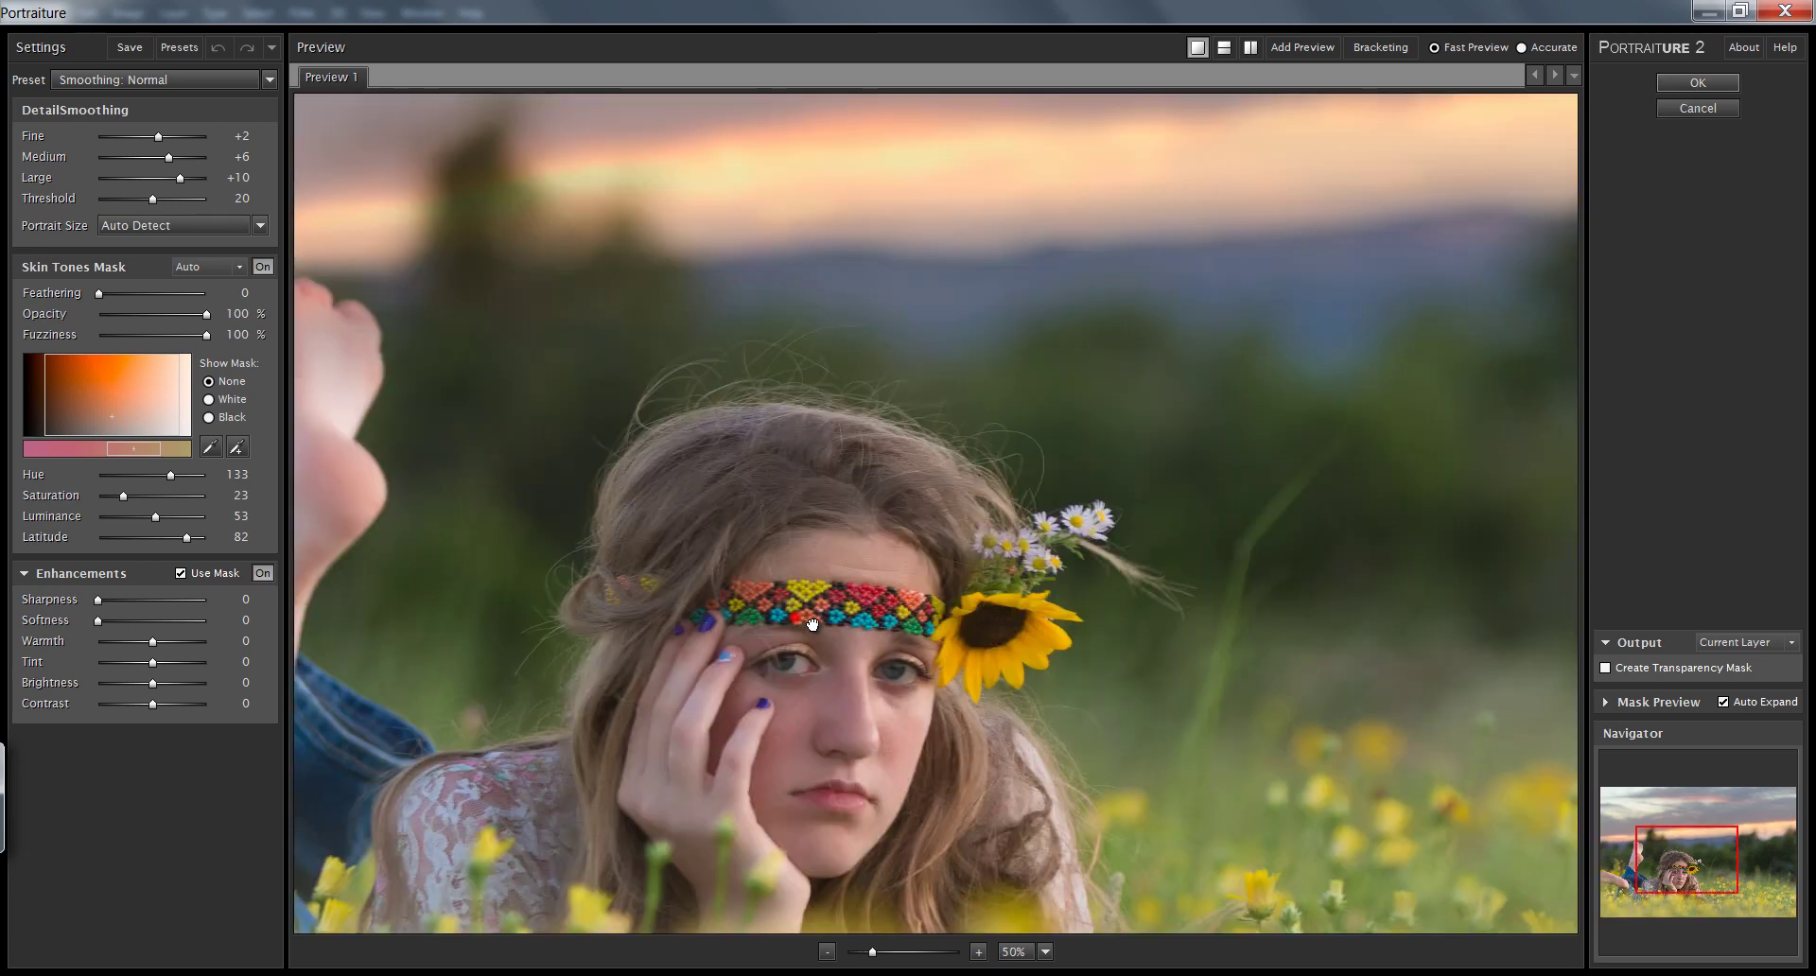
{"action": "left_click", "coordinate": [1687, 85]}
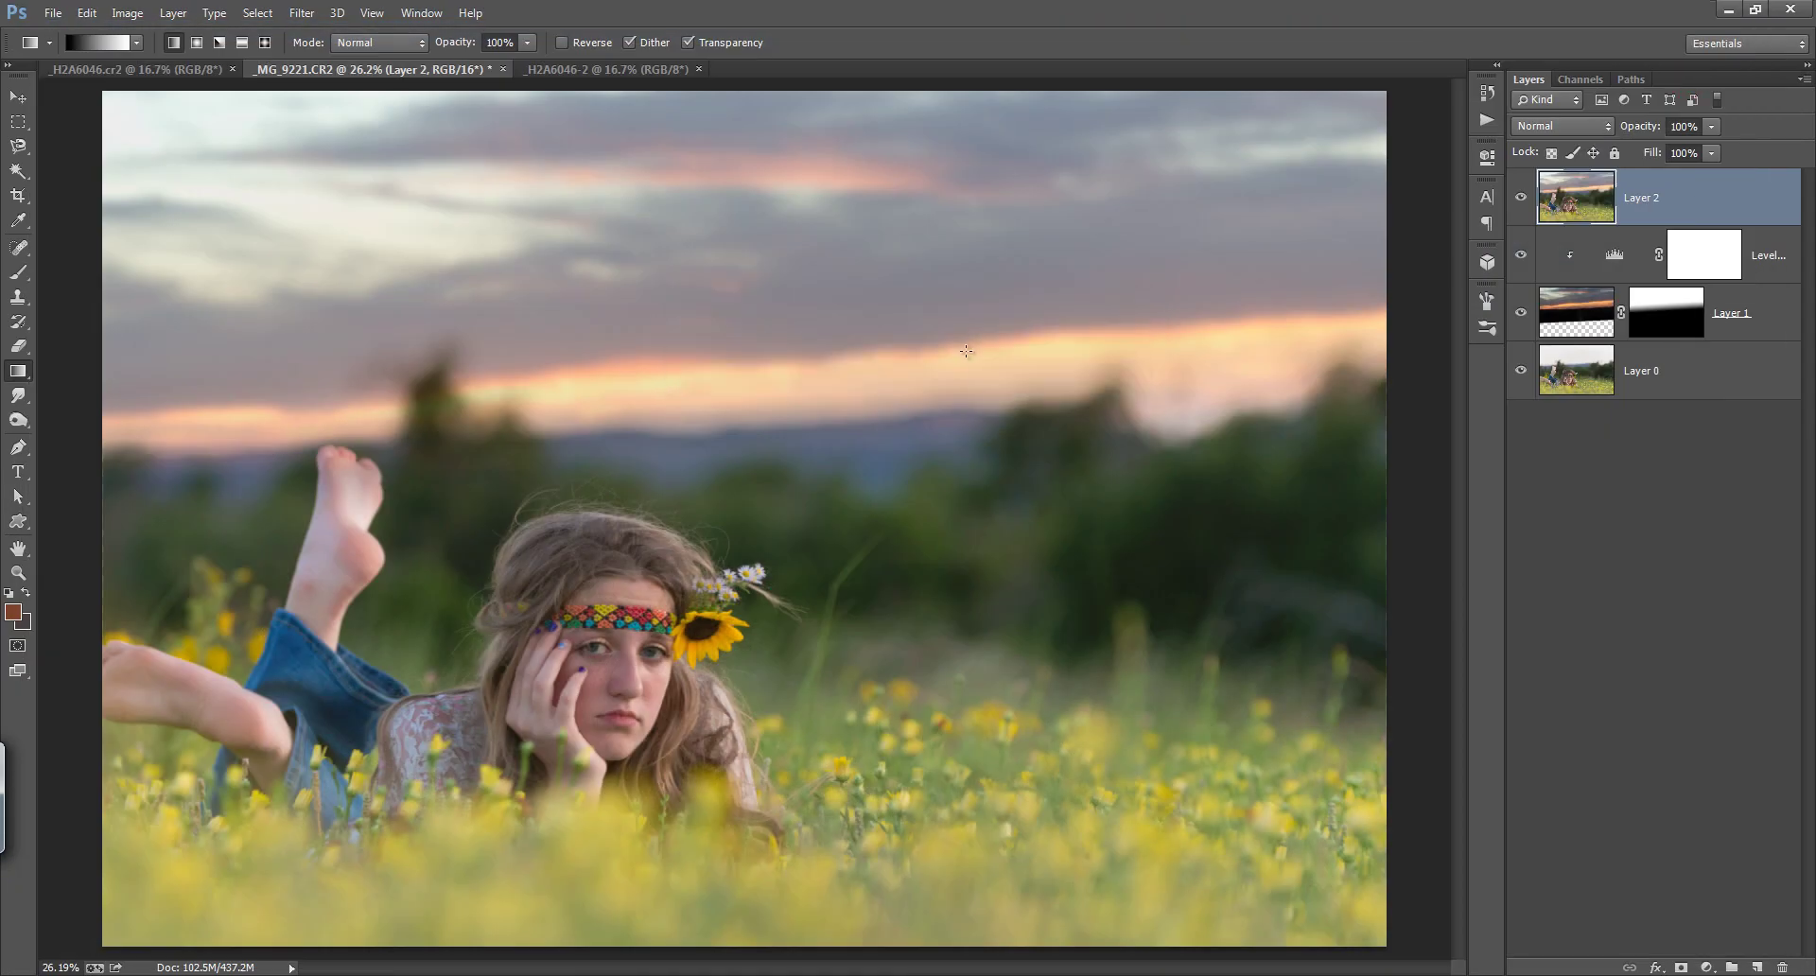
Step: Give Layer 2 an inverted black mask and set up the Brush at 48%
{"action": "left_click", "coordinate": [1681, 967]}
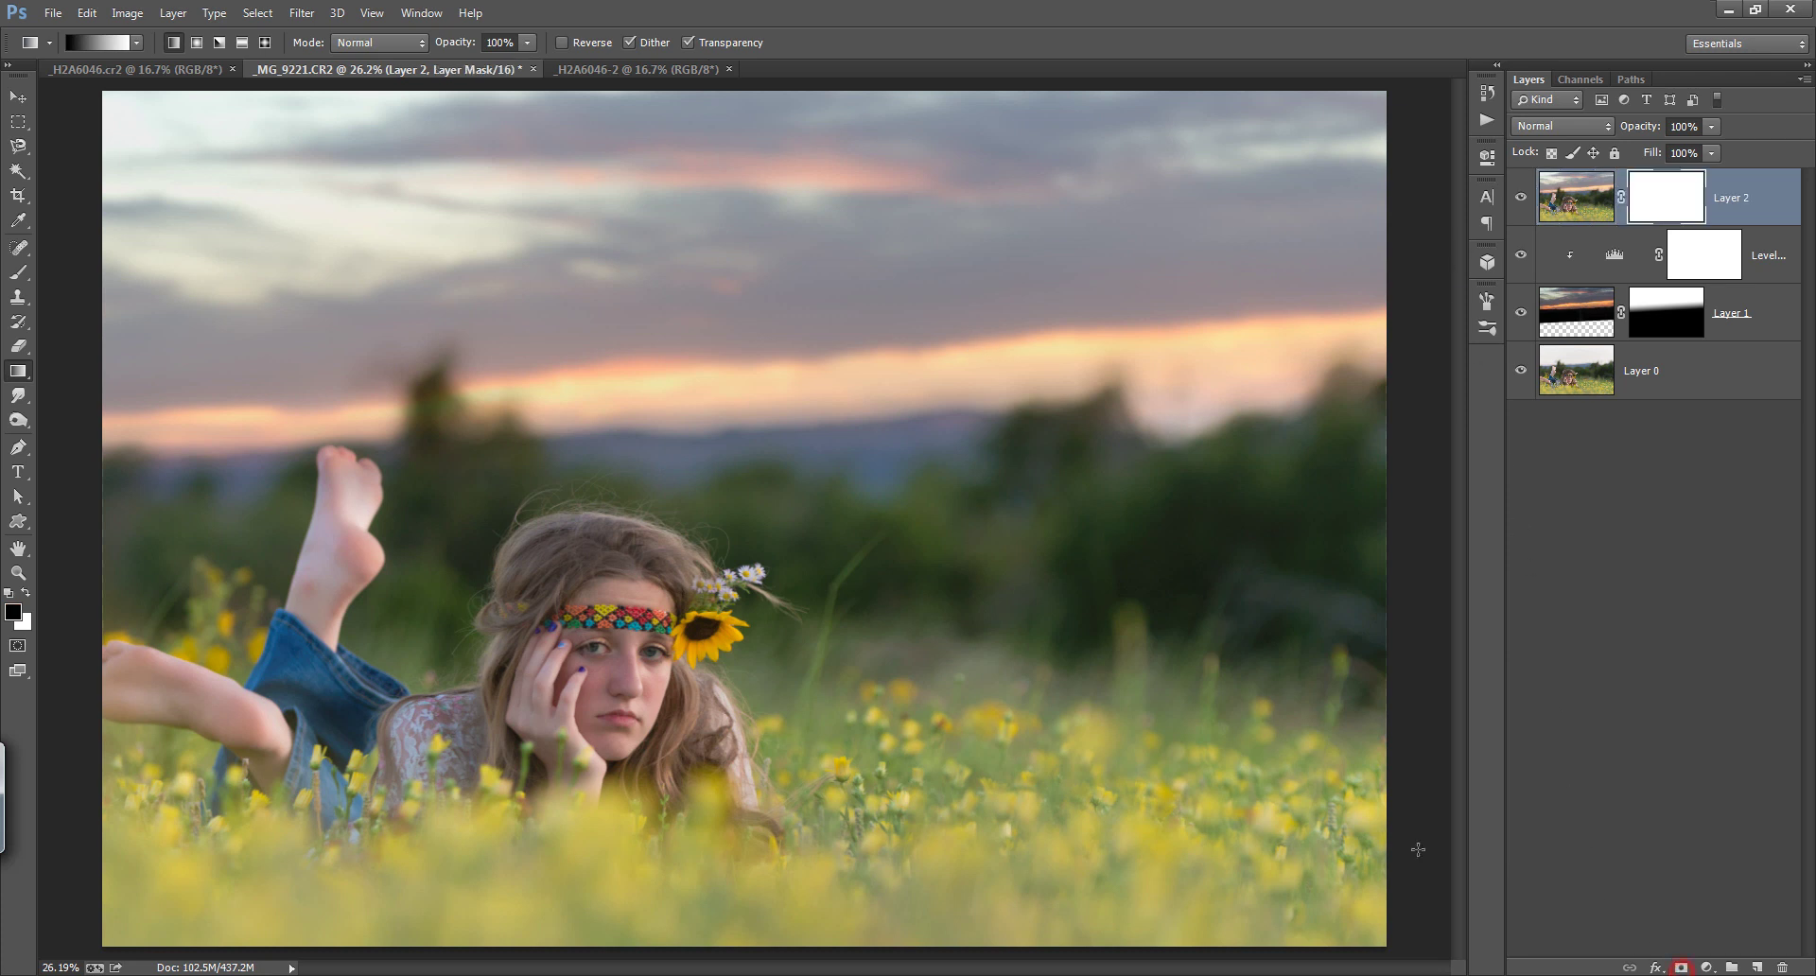
{"action": "key", "text": "ctrl+i"}
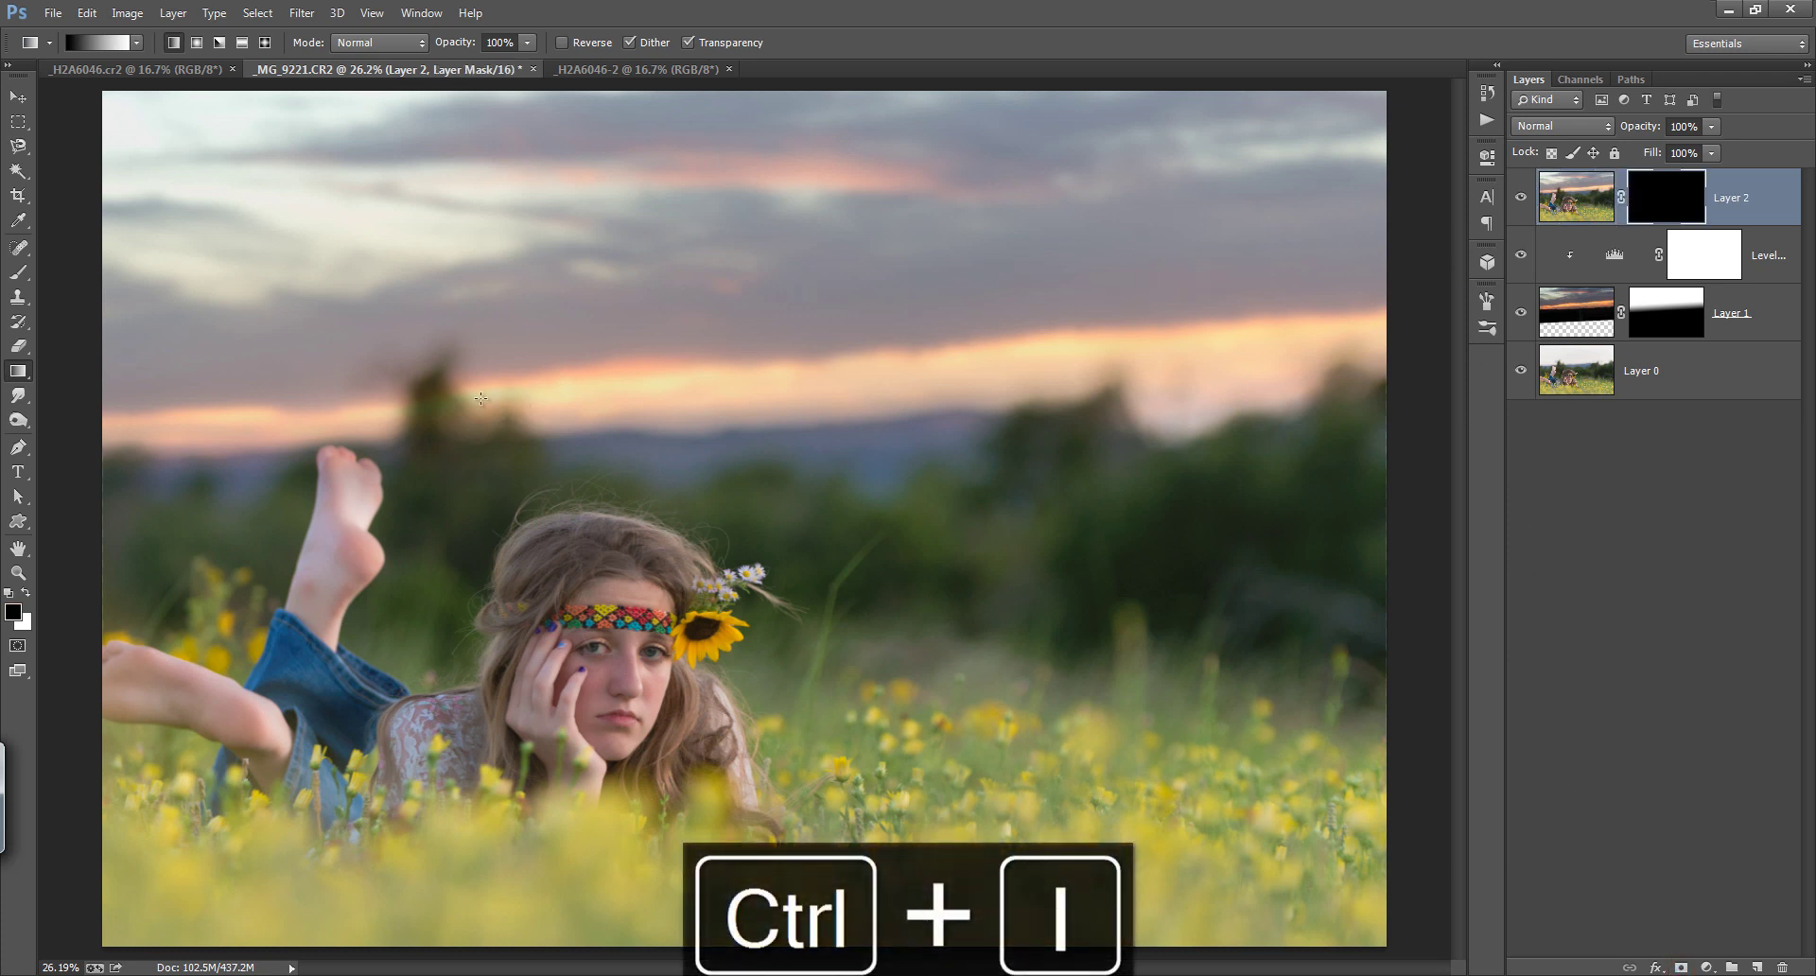
{"action": "key", "text": "b"}
{"action": "left_click", "coordinate": [335, 536]}
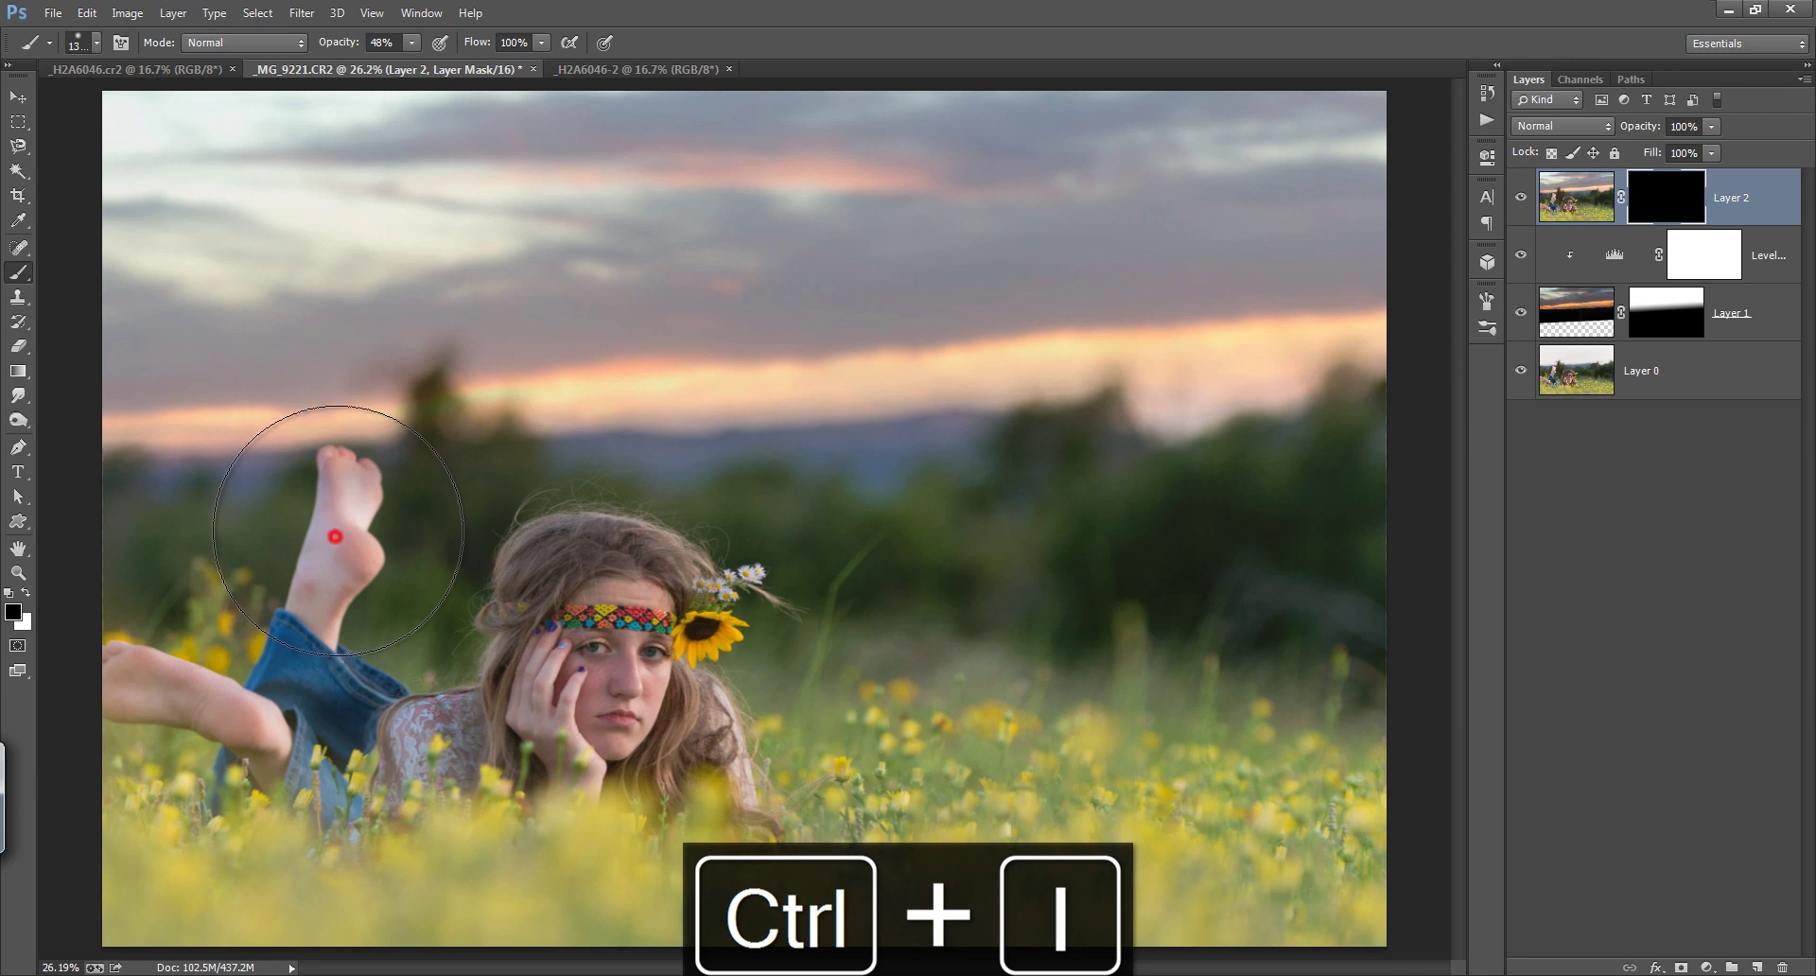
{"action": "left_click", "coordinate": [183, 689]}
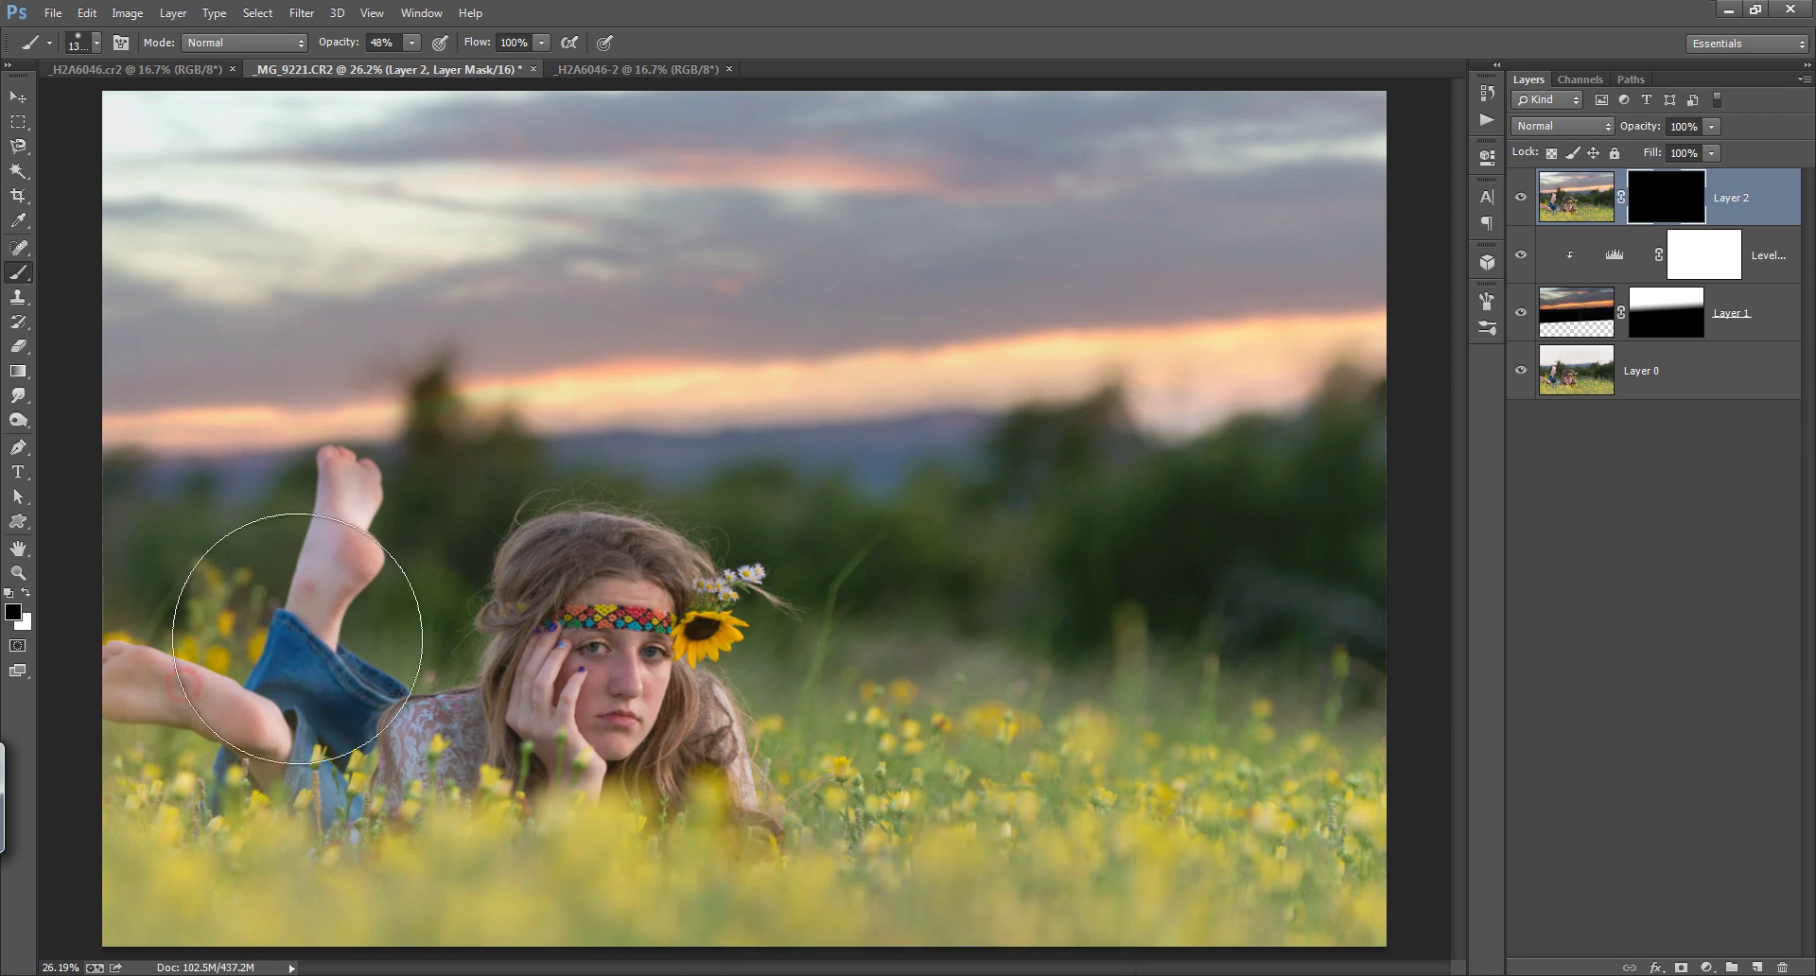
{"action": "scroll", "coordinate": [563, 700], "scroll_direction": "up", "scroll_amount": 3}
{"action": "scroll", "coordinate": [563, 700], "scroll_direction": "up", "scroll_amount": 2}
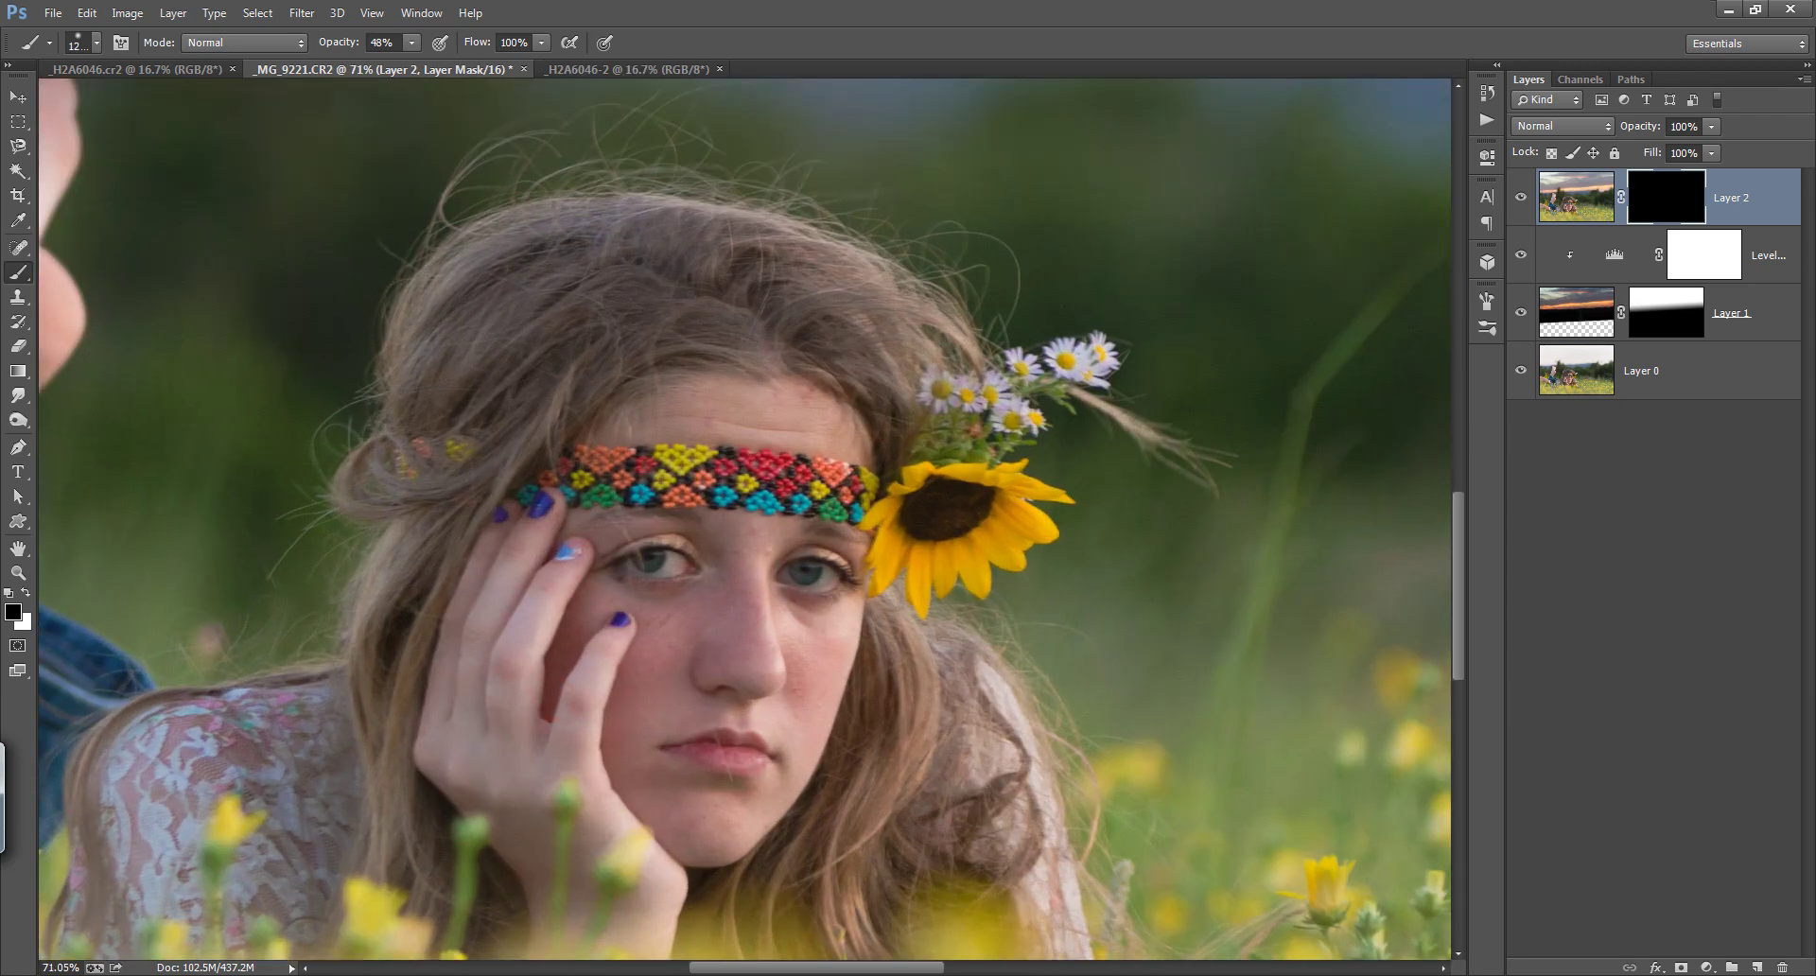
Step: Paint white over the forehead, nose, cheek and eyebrow to reveal the smoothing
{"action": "key", "text": "x"}
{"action": "left_click", "coordinate": [754, 402]}
{"action": "left_click_drag", "start_coordinate": [683, 406], "coordinate": [832, 435]}
{"action": "left_click", "coordinate": [745, 562]}
{"action": "left_click_drag", "start_coordinate": [516, 700], "coordinate": [558, 653]}
{"action": "left_click_drag", "start_coordinate": [659, 507], "coordinate": [802, 531]}
{"action": "left_click_drag", "start_coordinate": [690, 771], "coordinate": [688, 639]}
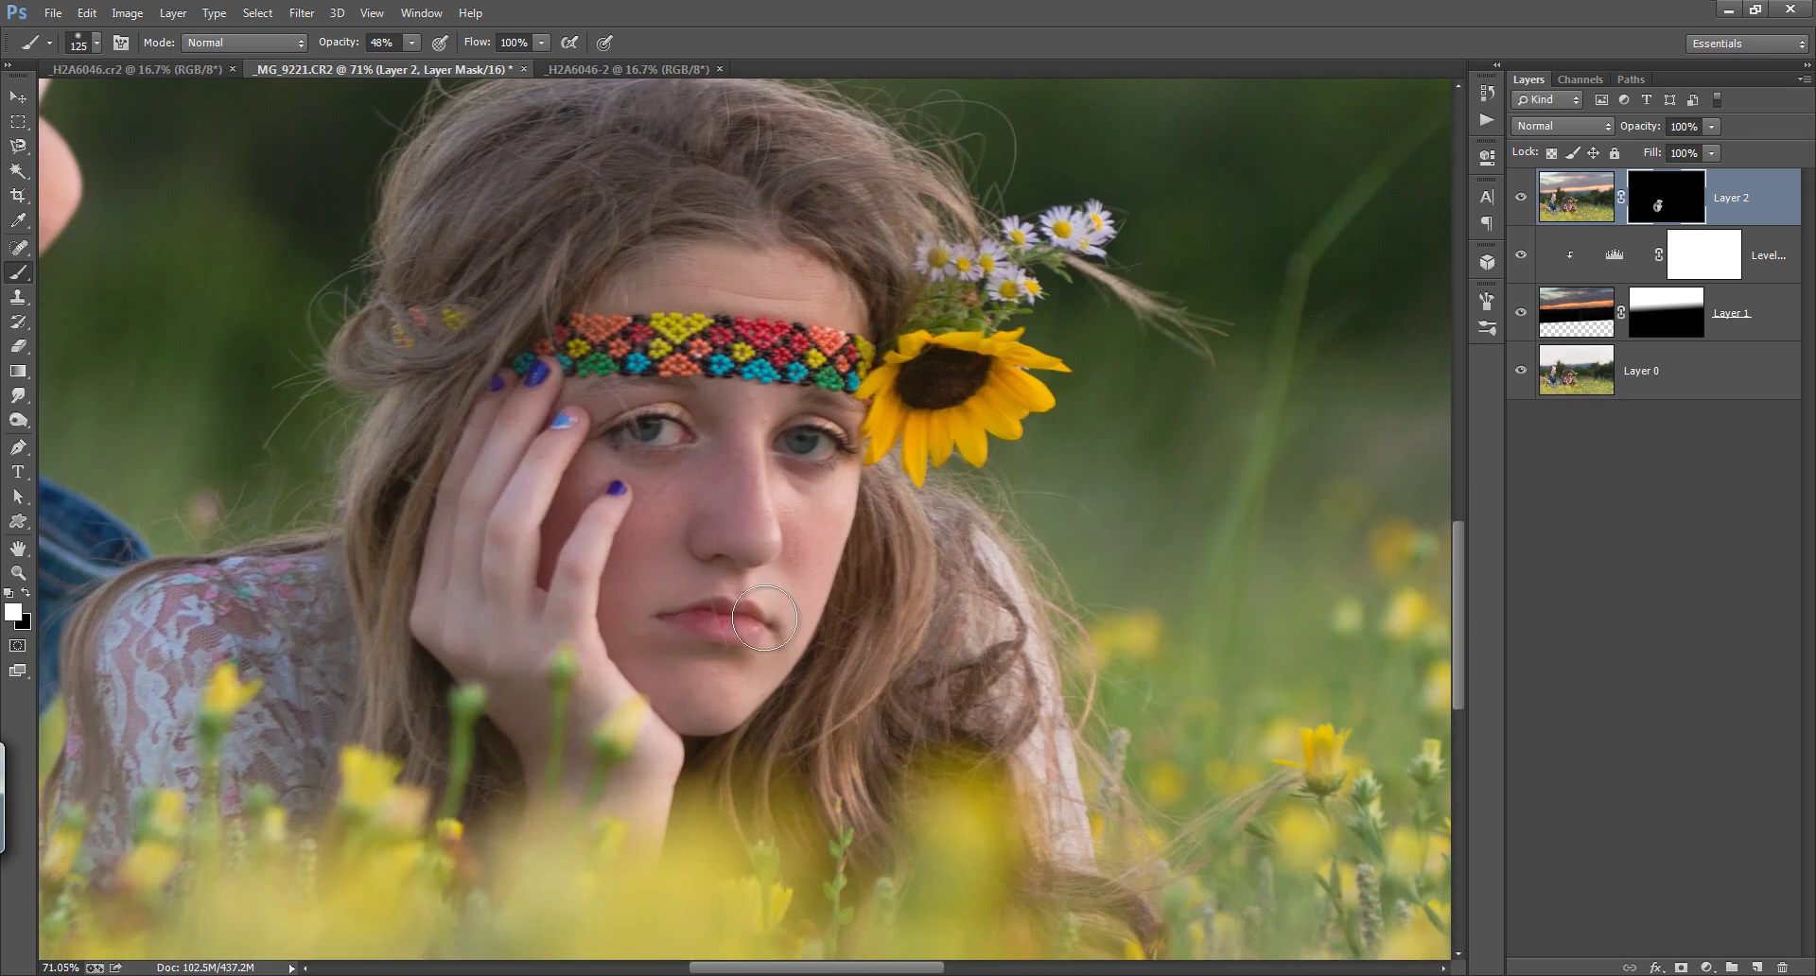
{"action": "key", "text": "ctrl+0"}
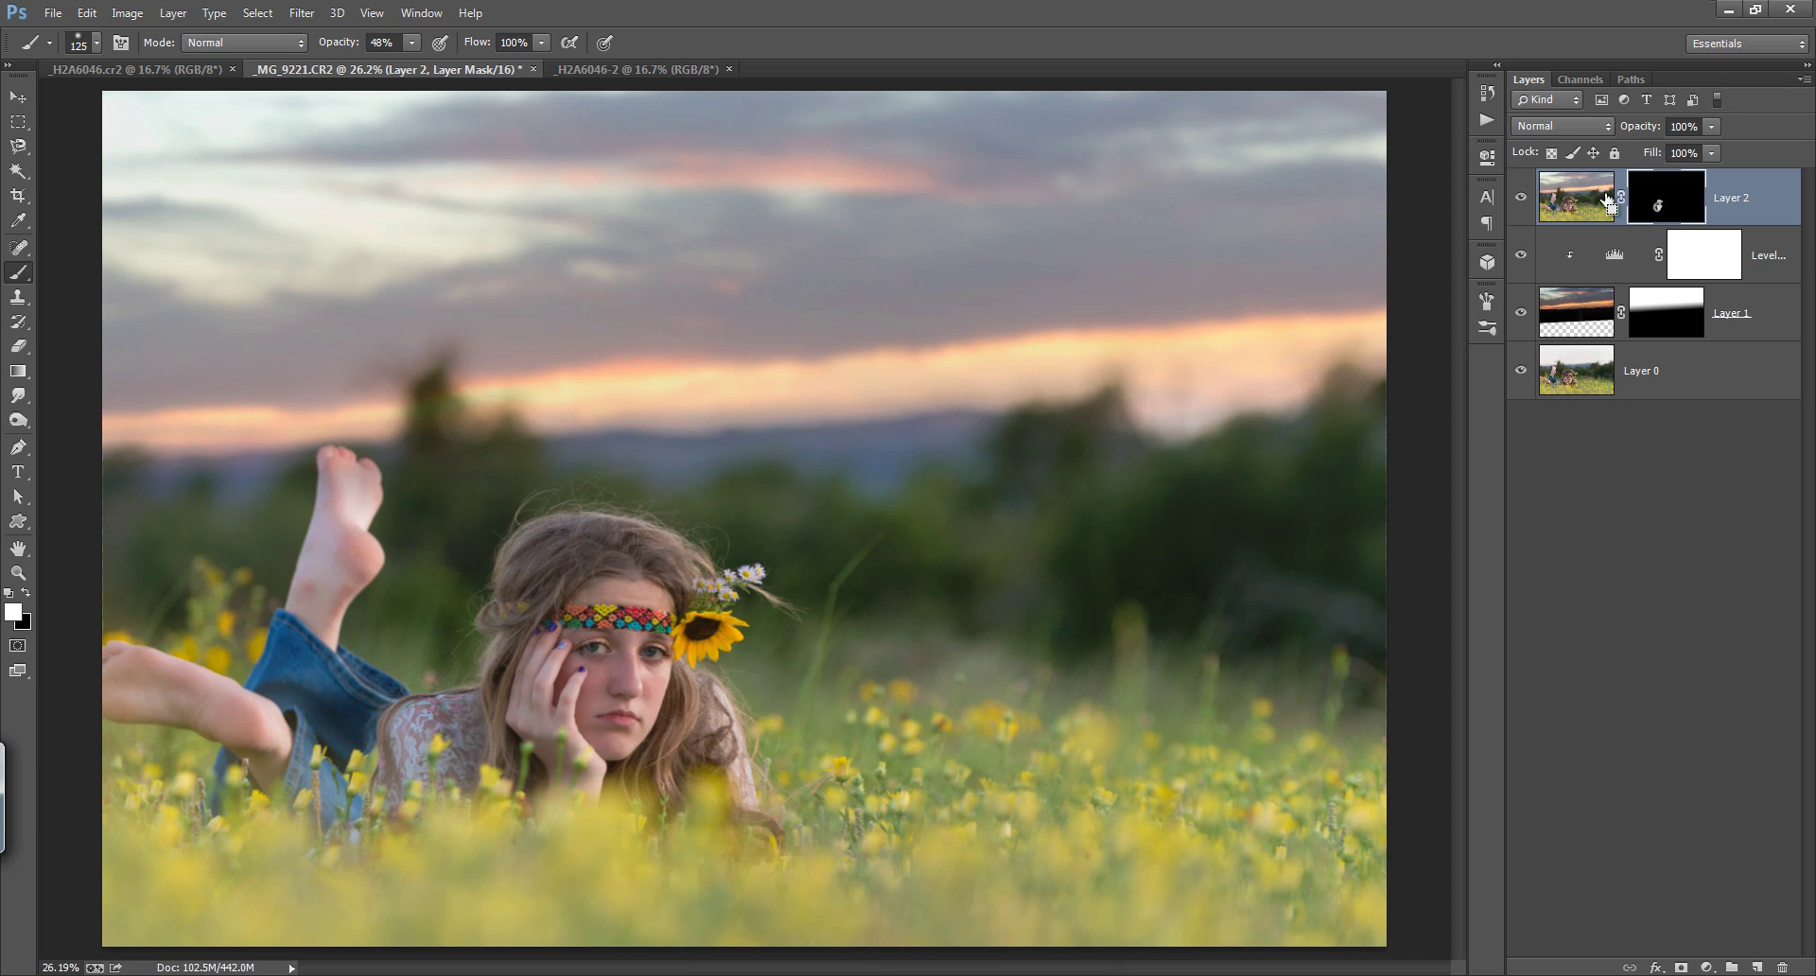
Step: Stamp visible layers into Layer 3, convert it to a Smart Object, and show the Nik Software filters
{"action": "key", "text": "ctrl+shift+alt+e"}
{"action": "right_click", "coordinate": [1646, 205]}
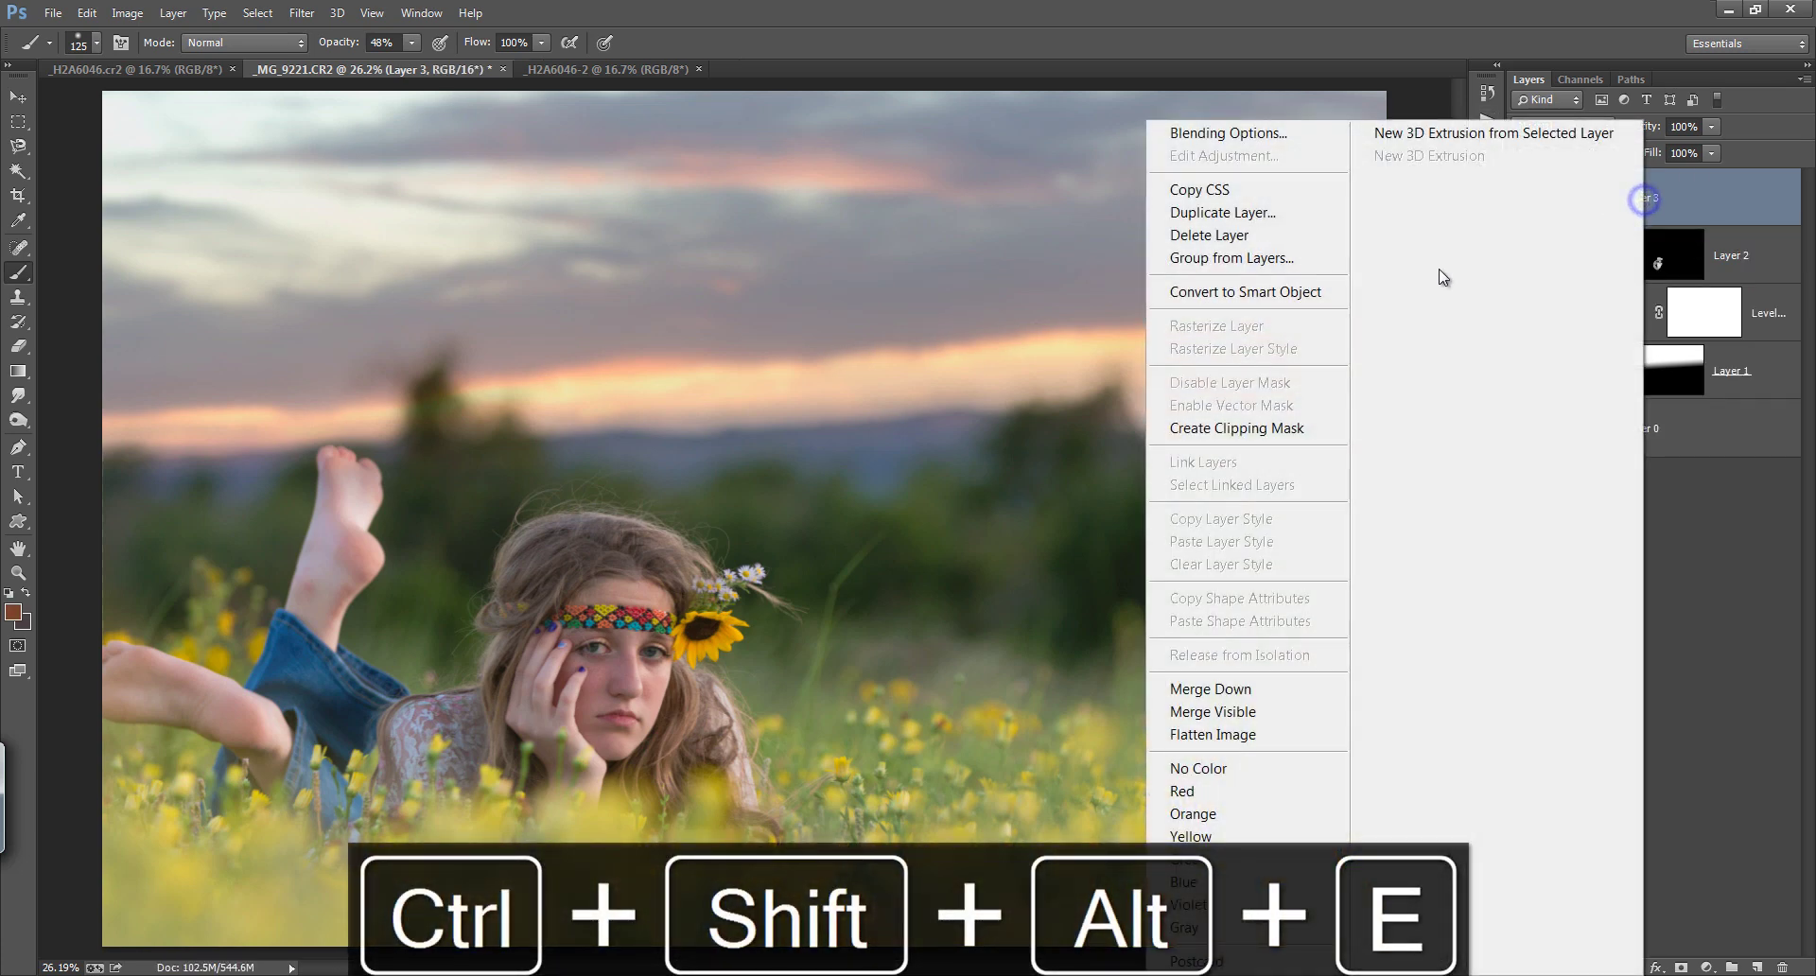
{"action": "left_click", "coordinate": [1274, 292]}
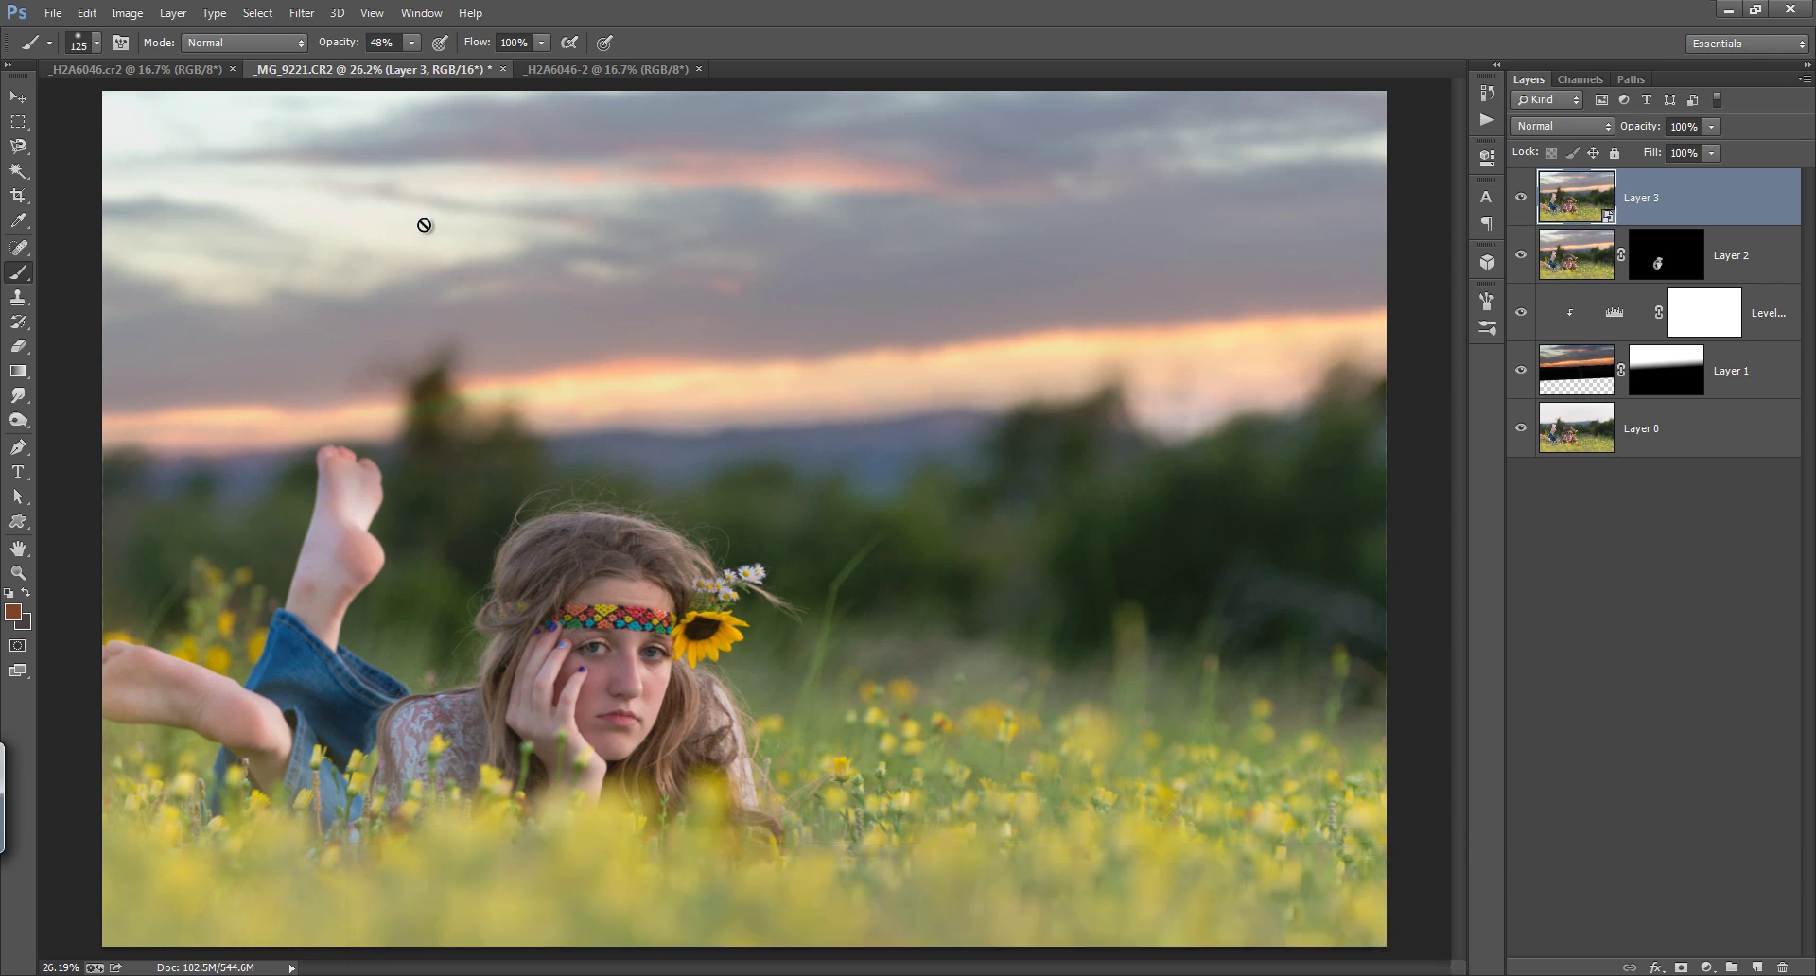
{"action": "left_click", "coordinate": [312, 17]}
{"action": "mouse_move", "coordinate": [345, 581]}
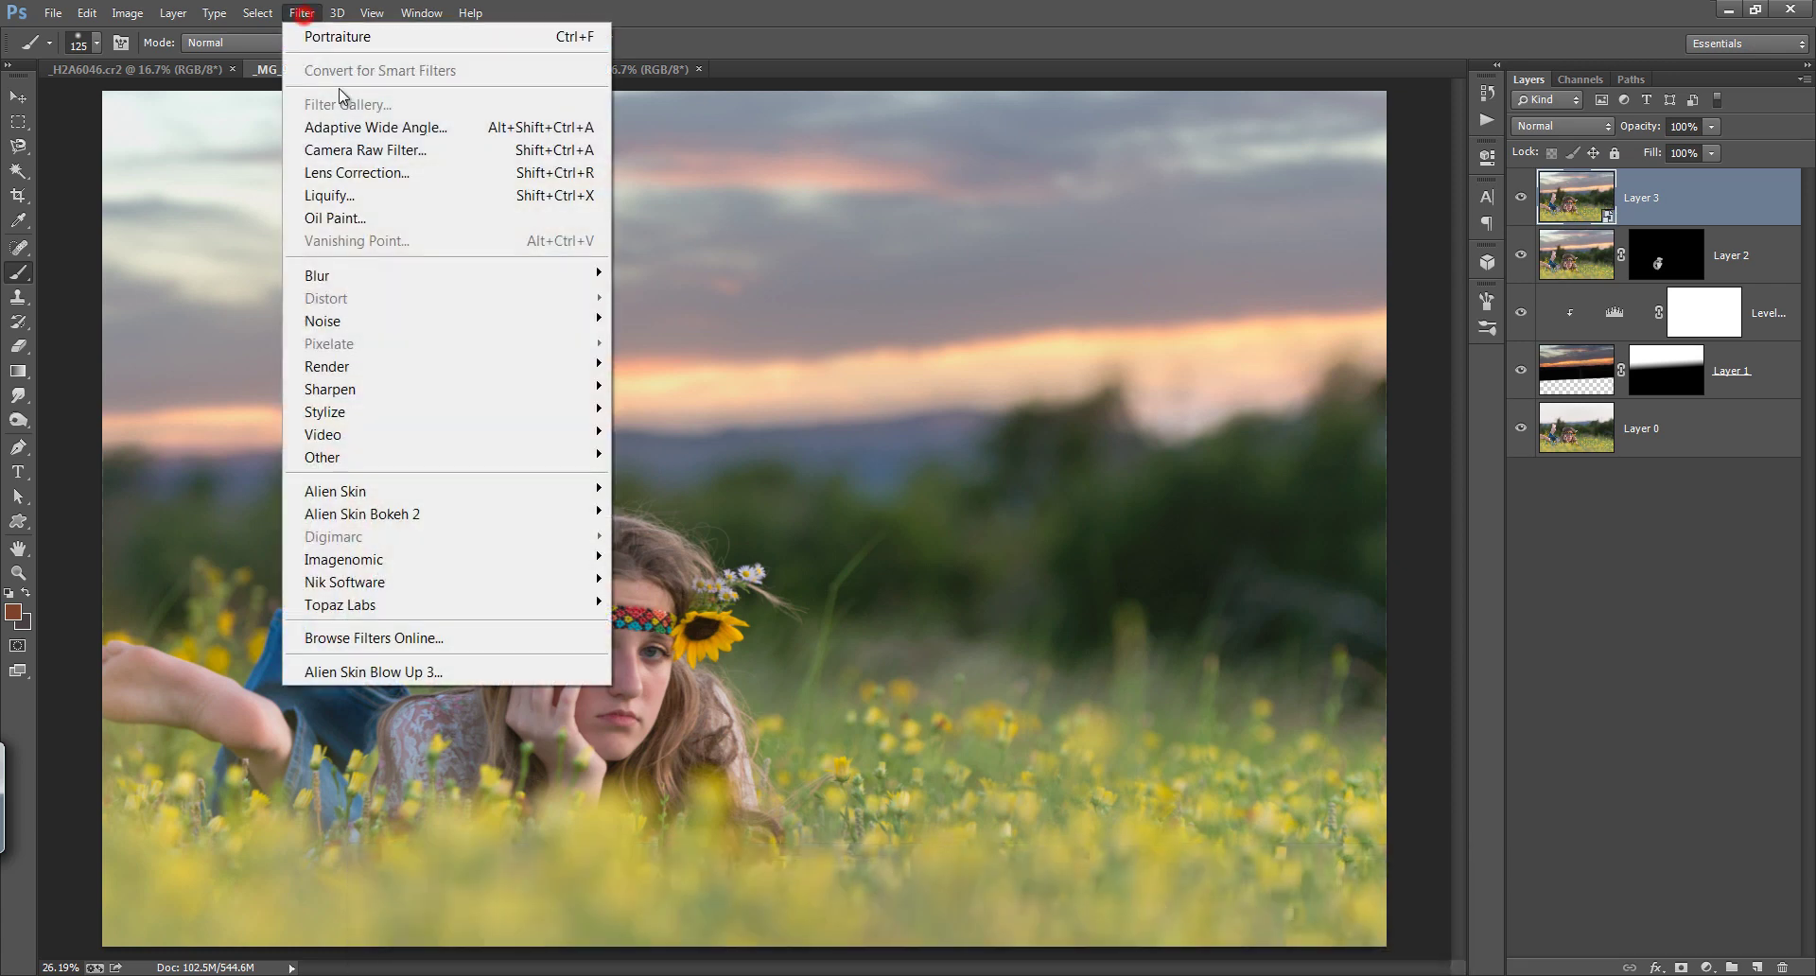
{"action": "left_click", "coordinate": [547, 579]}
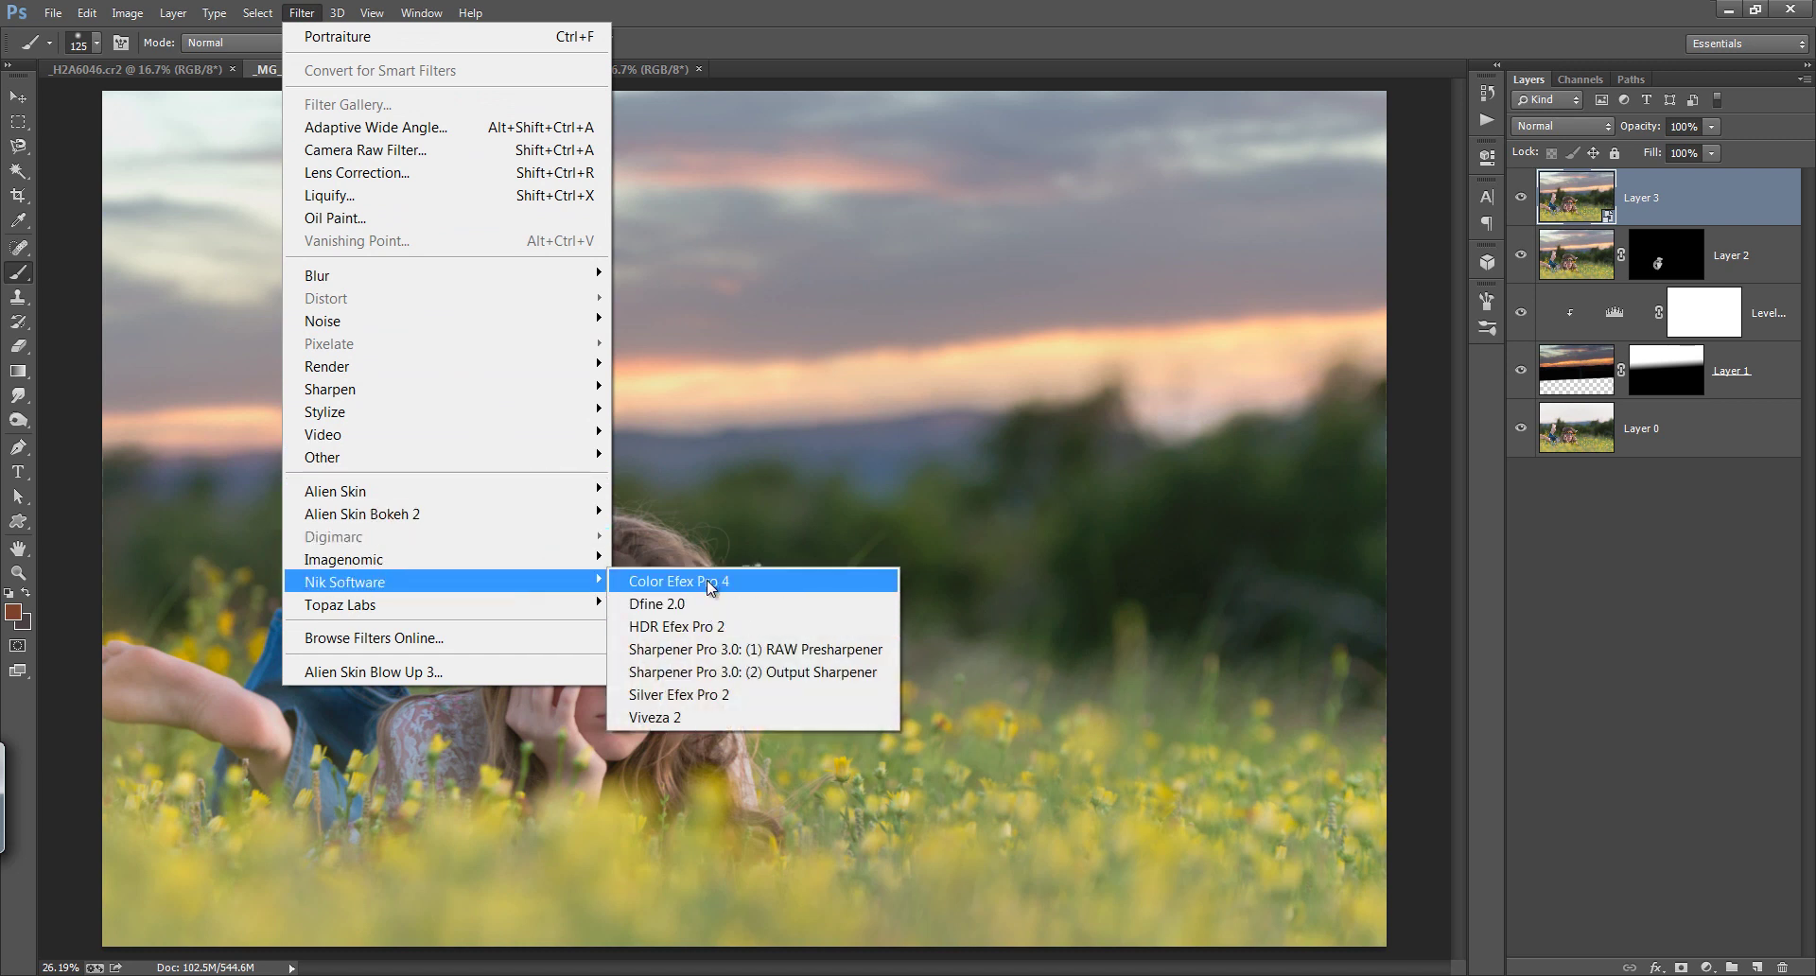
Step: Launch Color Efex Pro 4, set Detail Extractor opacity to 75%, and add a second filter slot
{"action": "left_click", "coordinate": [710, 580]}
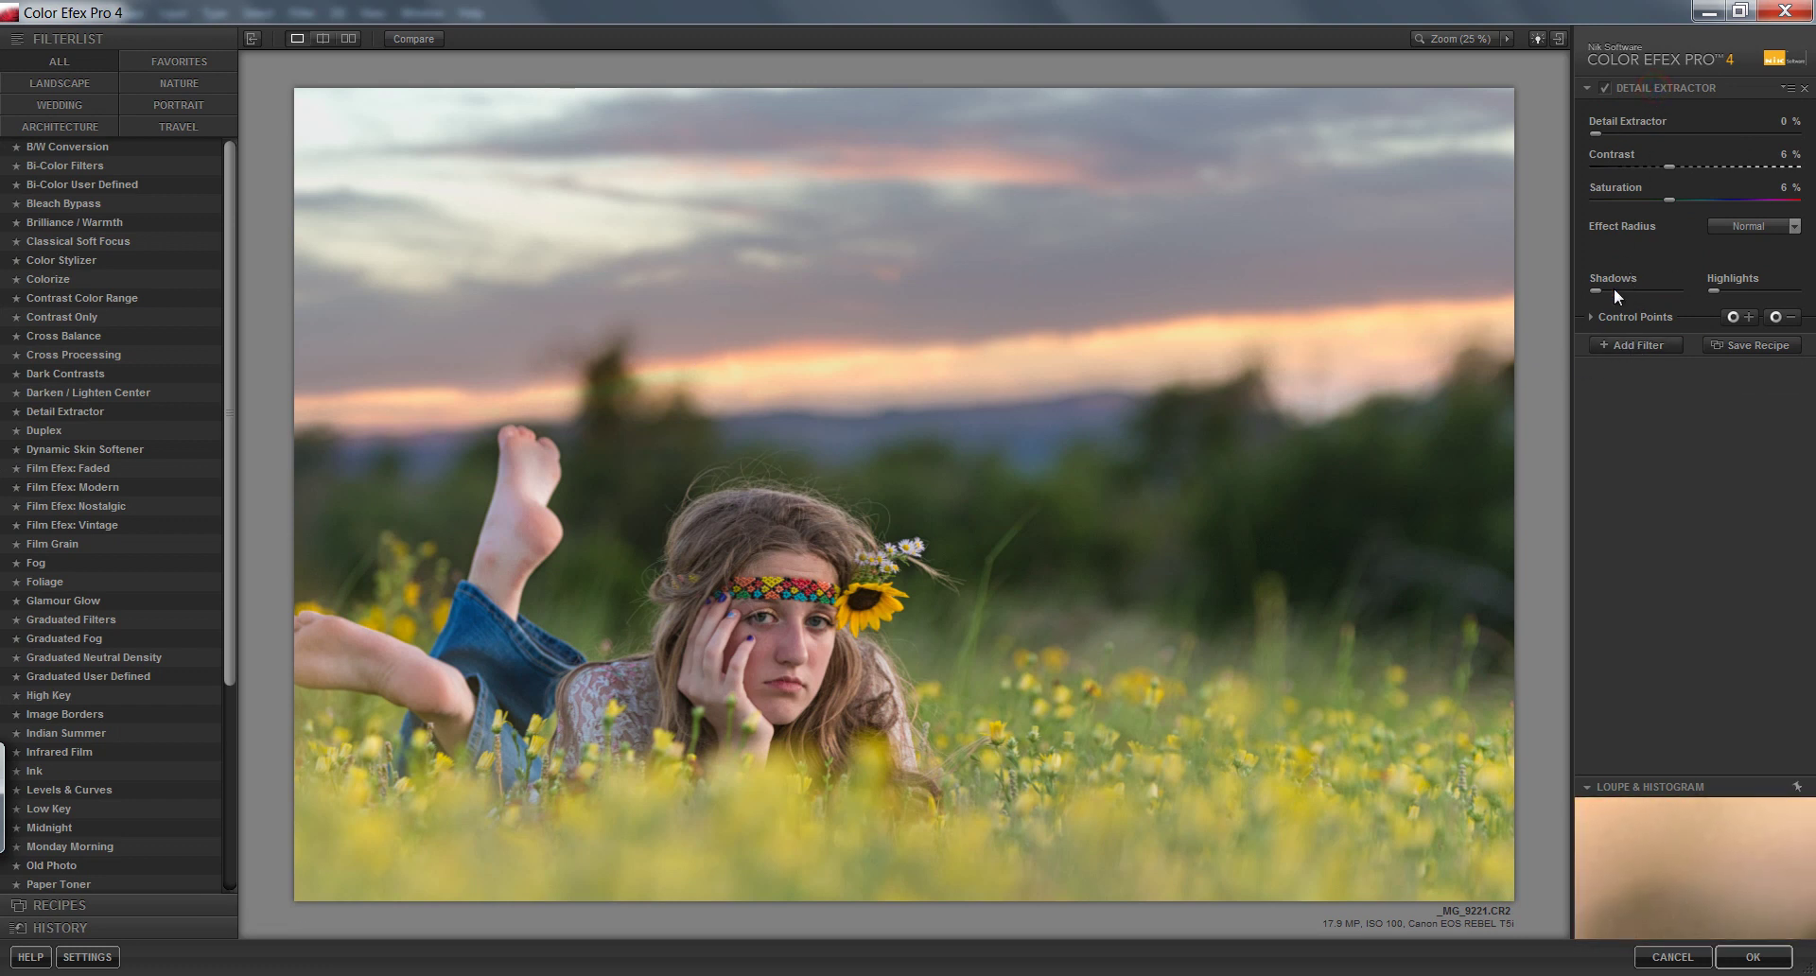
{"action": "left_click", "coordinate": [1593, 317]}
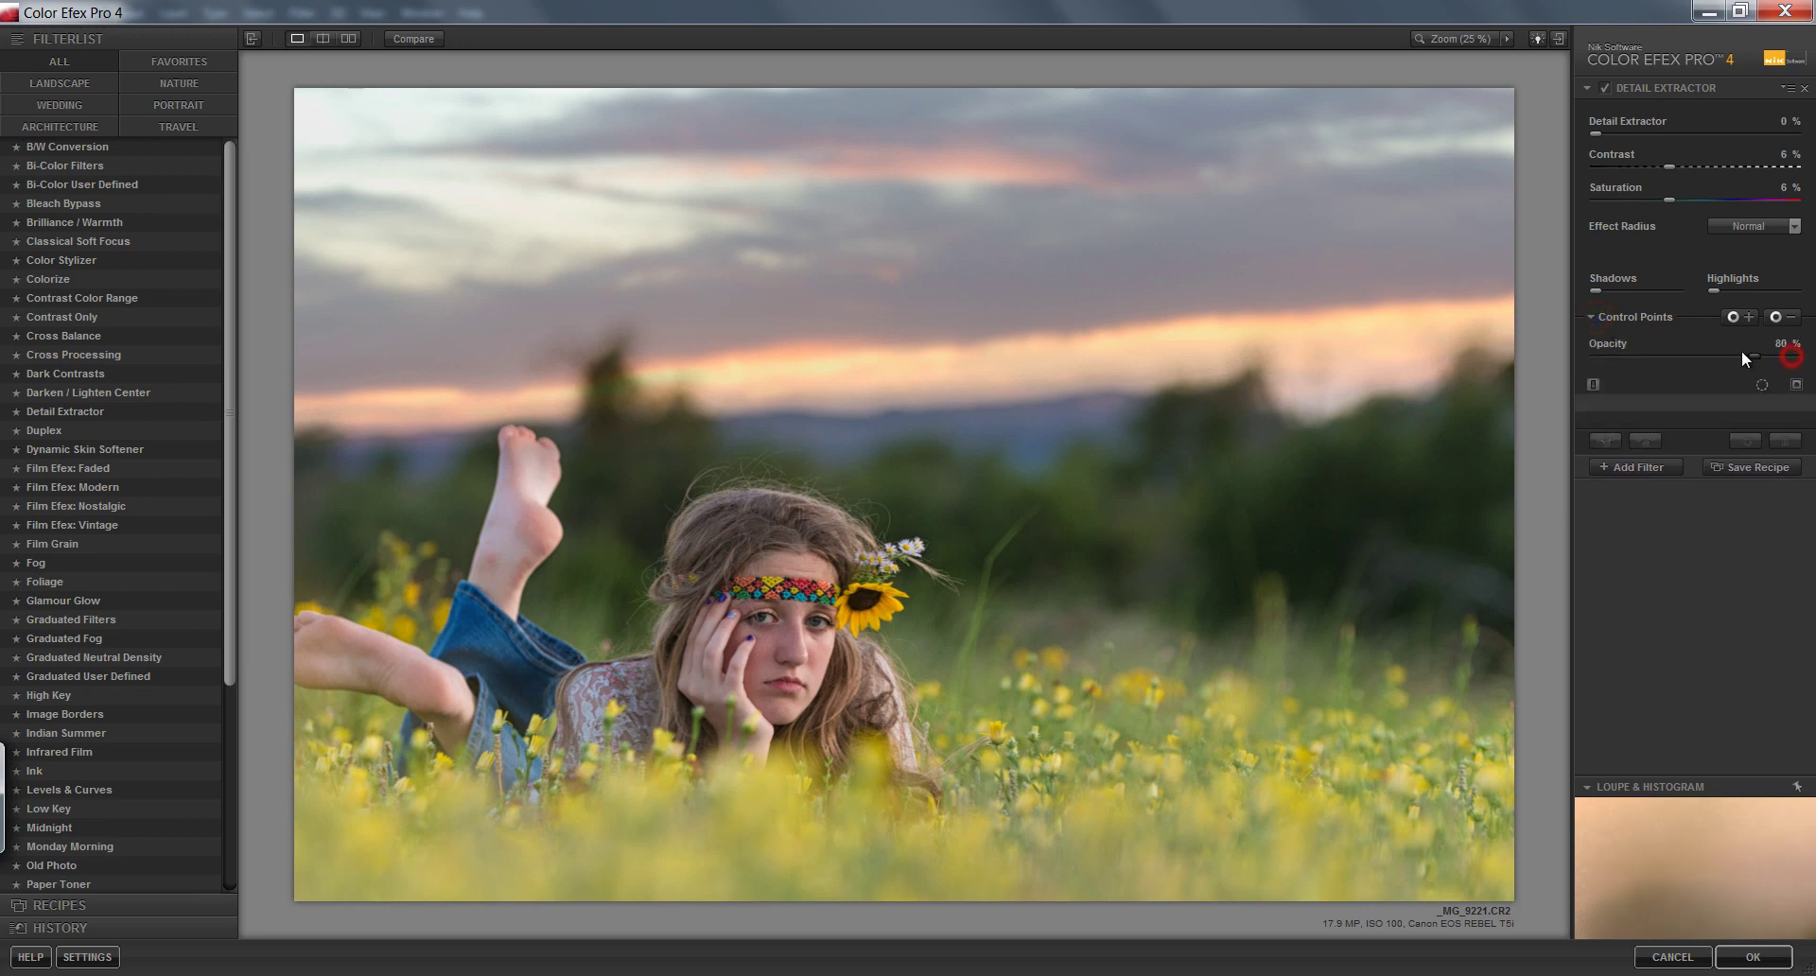
{"action": "left_click_drag", "start_coordinate": [1742, 355], "coordinate": [1744, 355]}
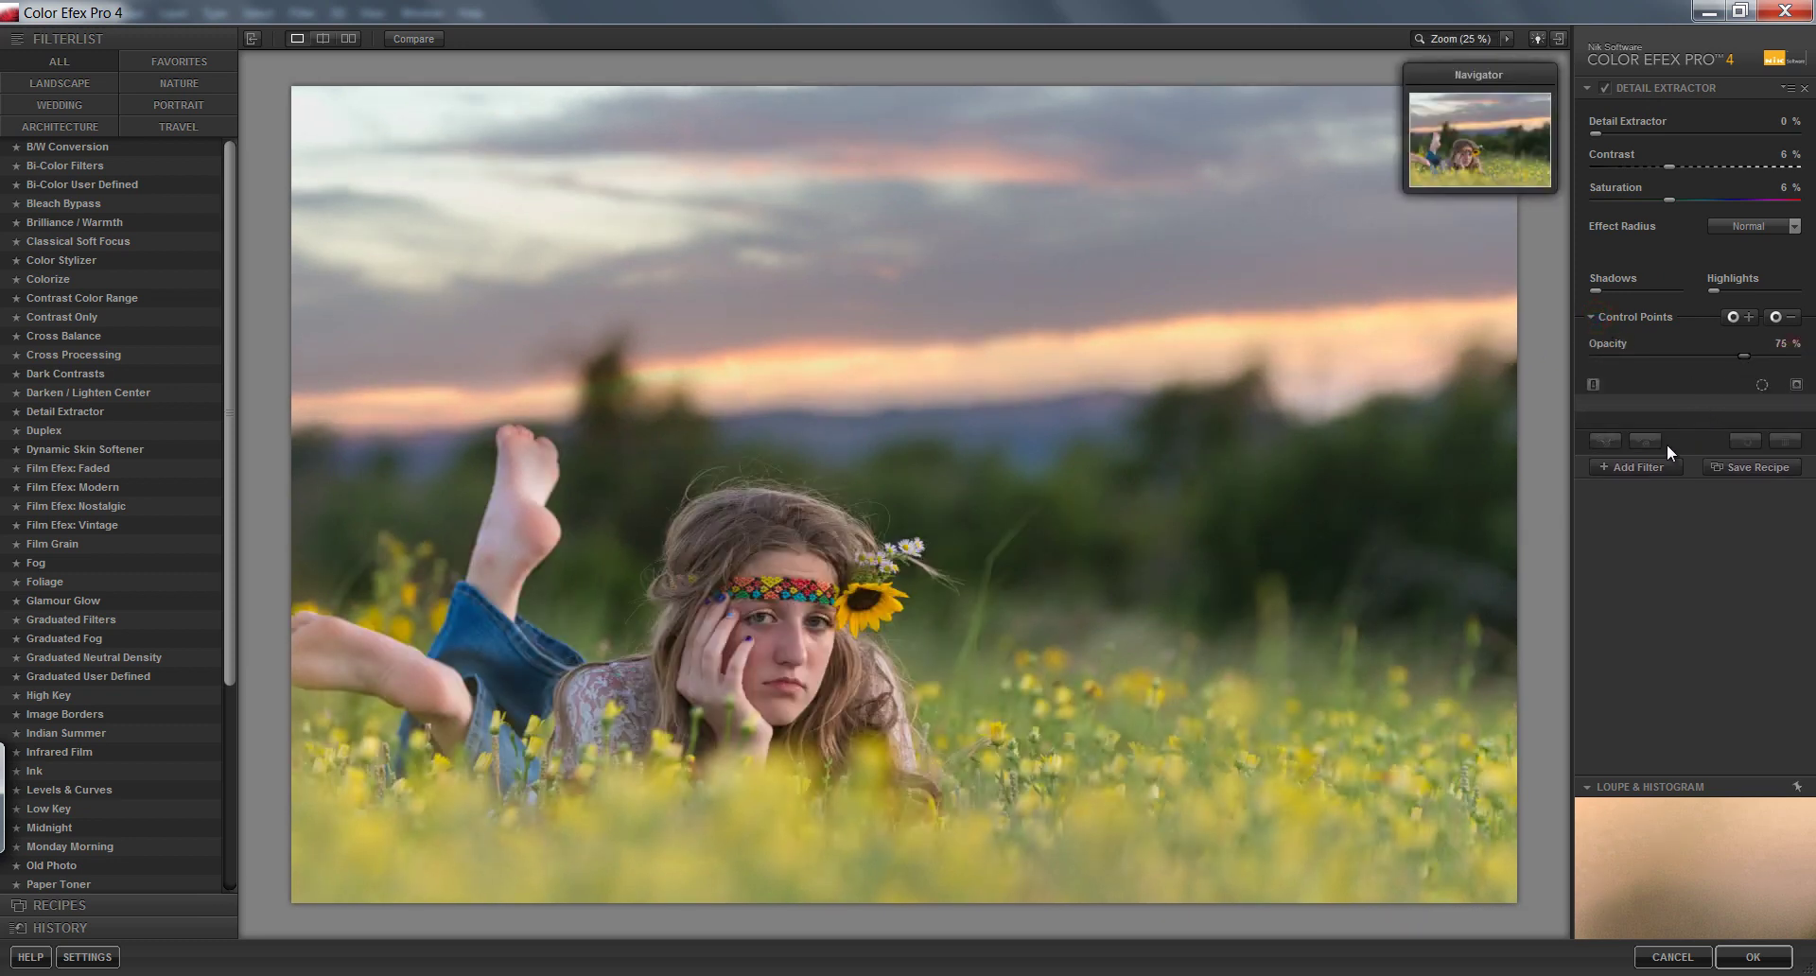
{"action": "left_click", "coordinate": [1650, 466]}
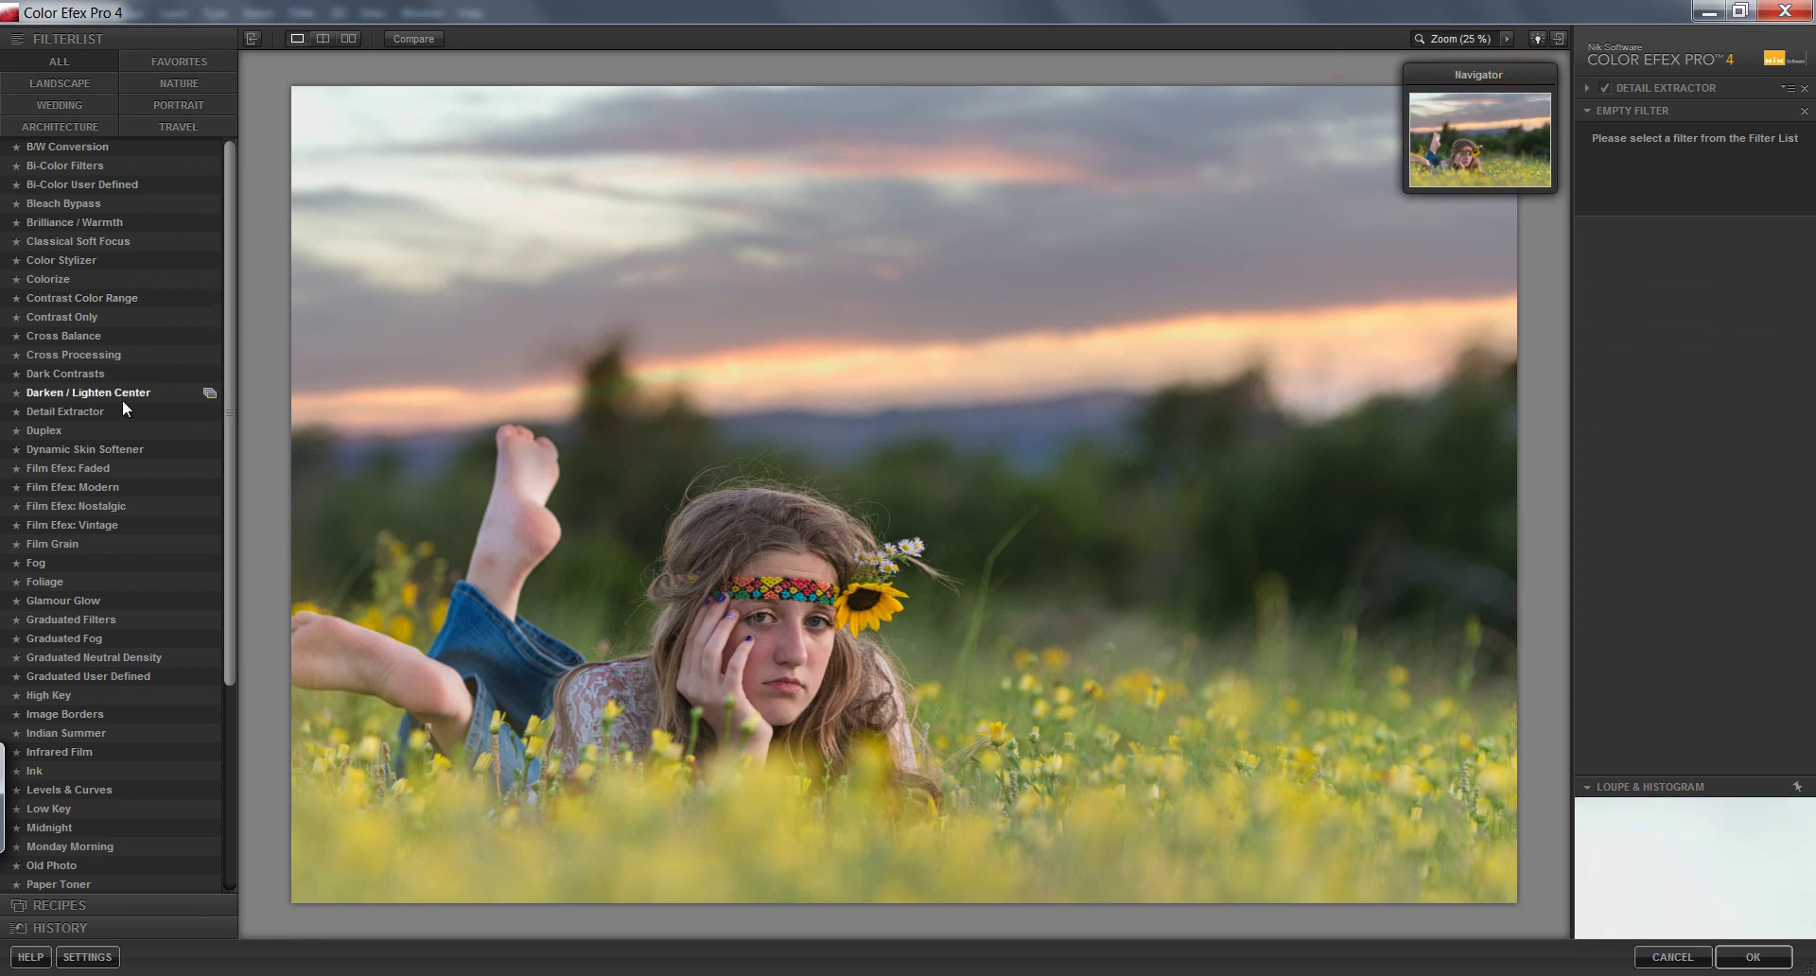
Step: Apply Cross Processing method Y06 at 22% strength, then toggle Layer 3 to compare
{"action": "left_click", "coordinate": [100, 354]}
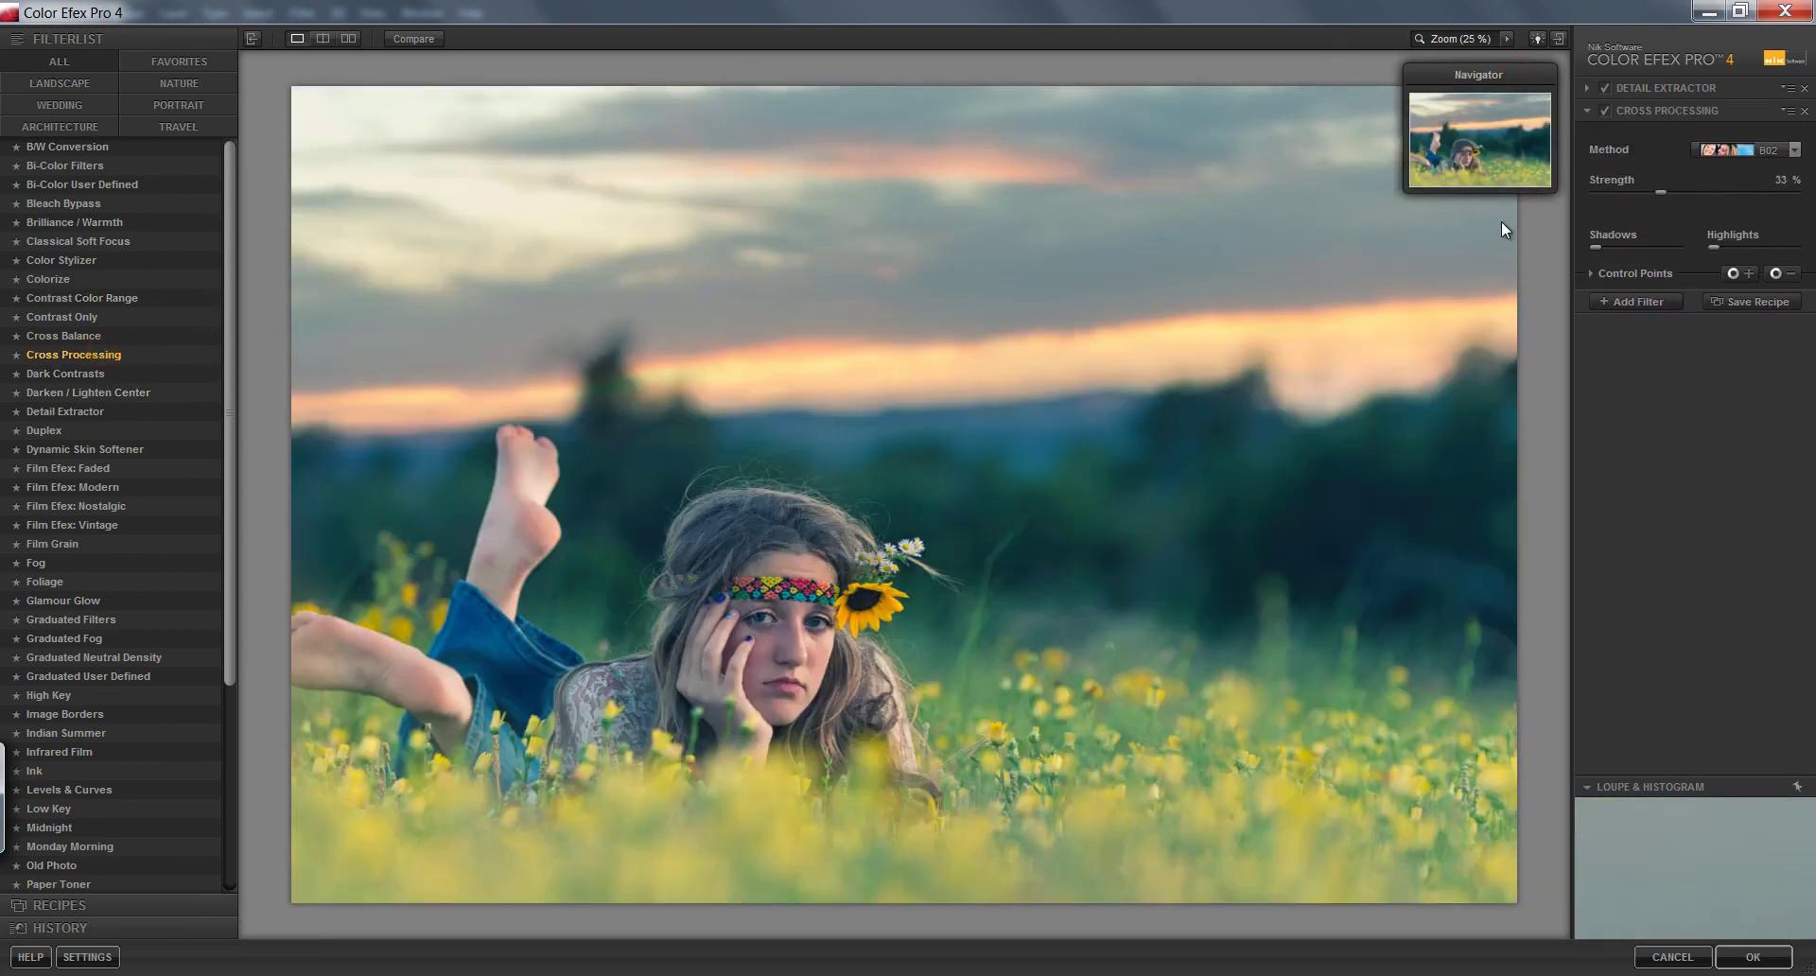
{"action": "left_click", "coordinate": [1710, 149]}
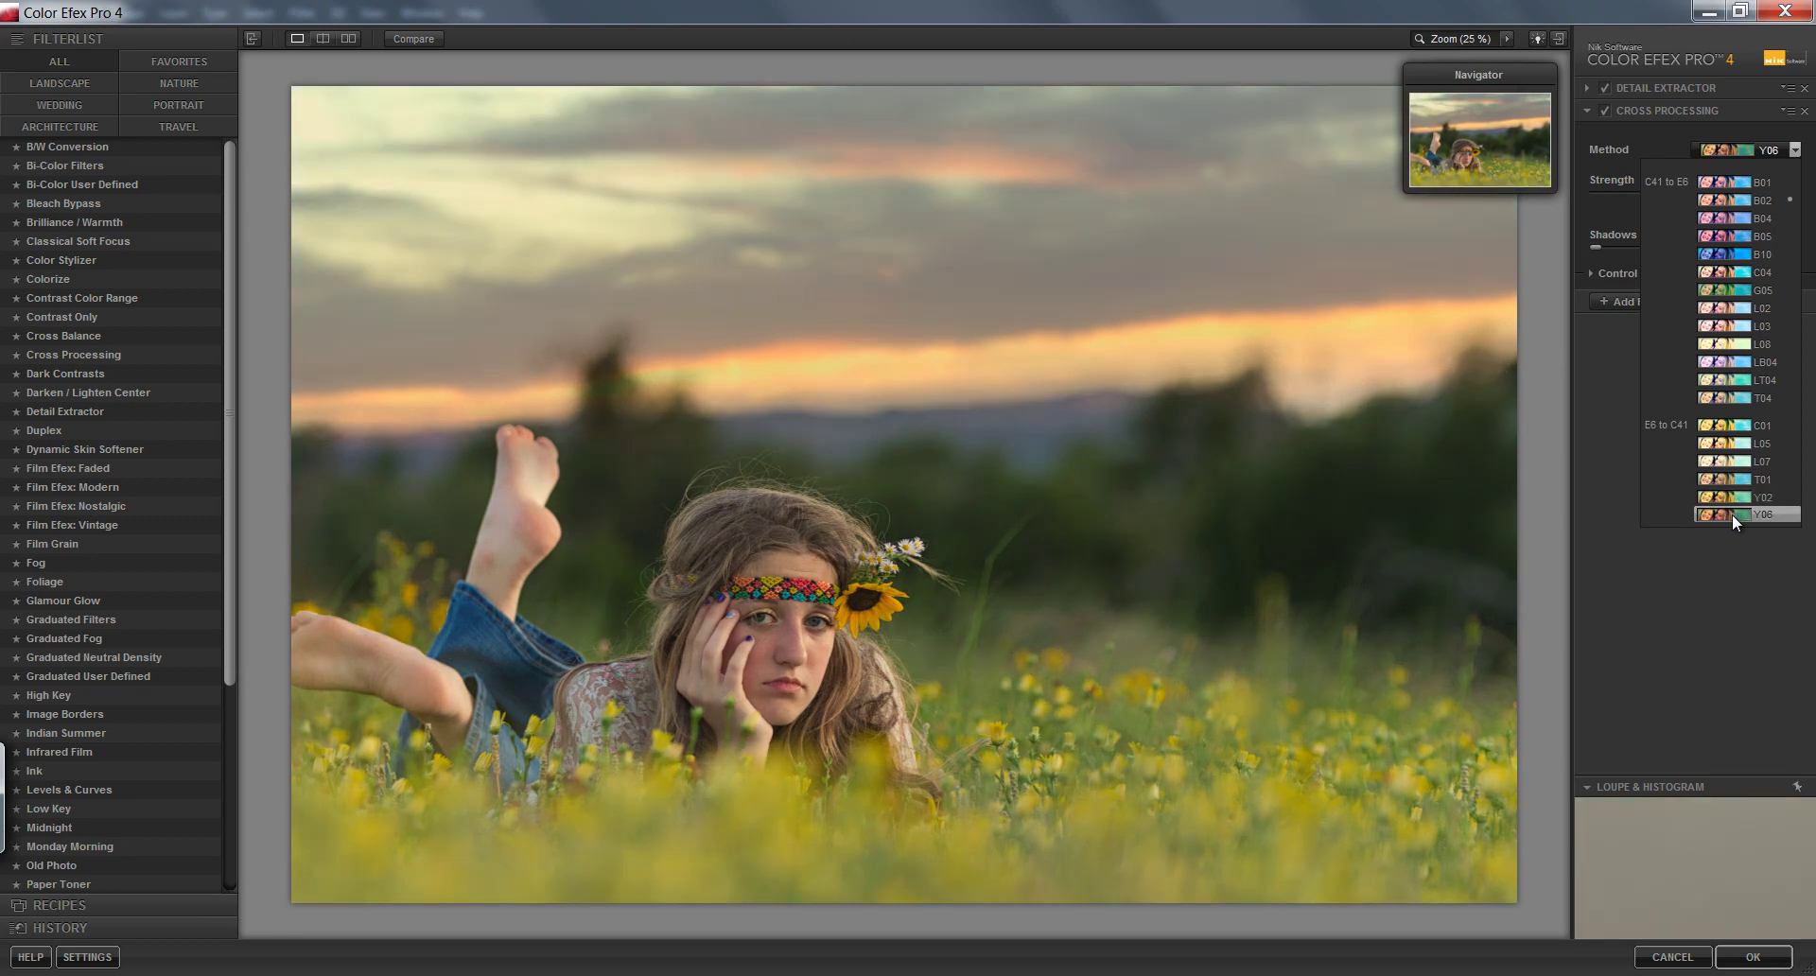
{"action": "left_click", "coordinate": [1733, 514]}
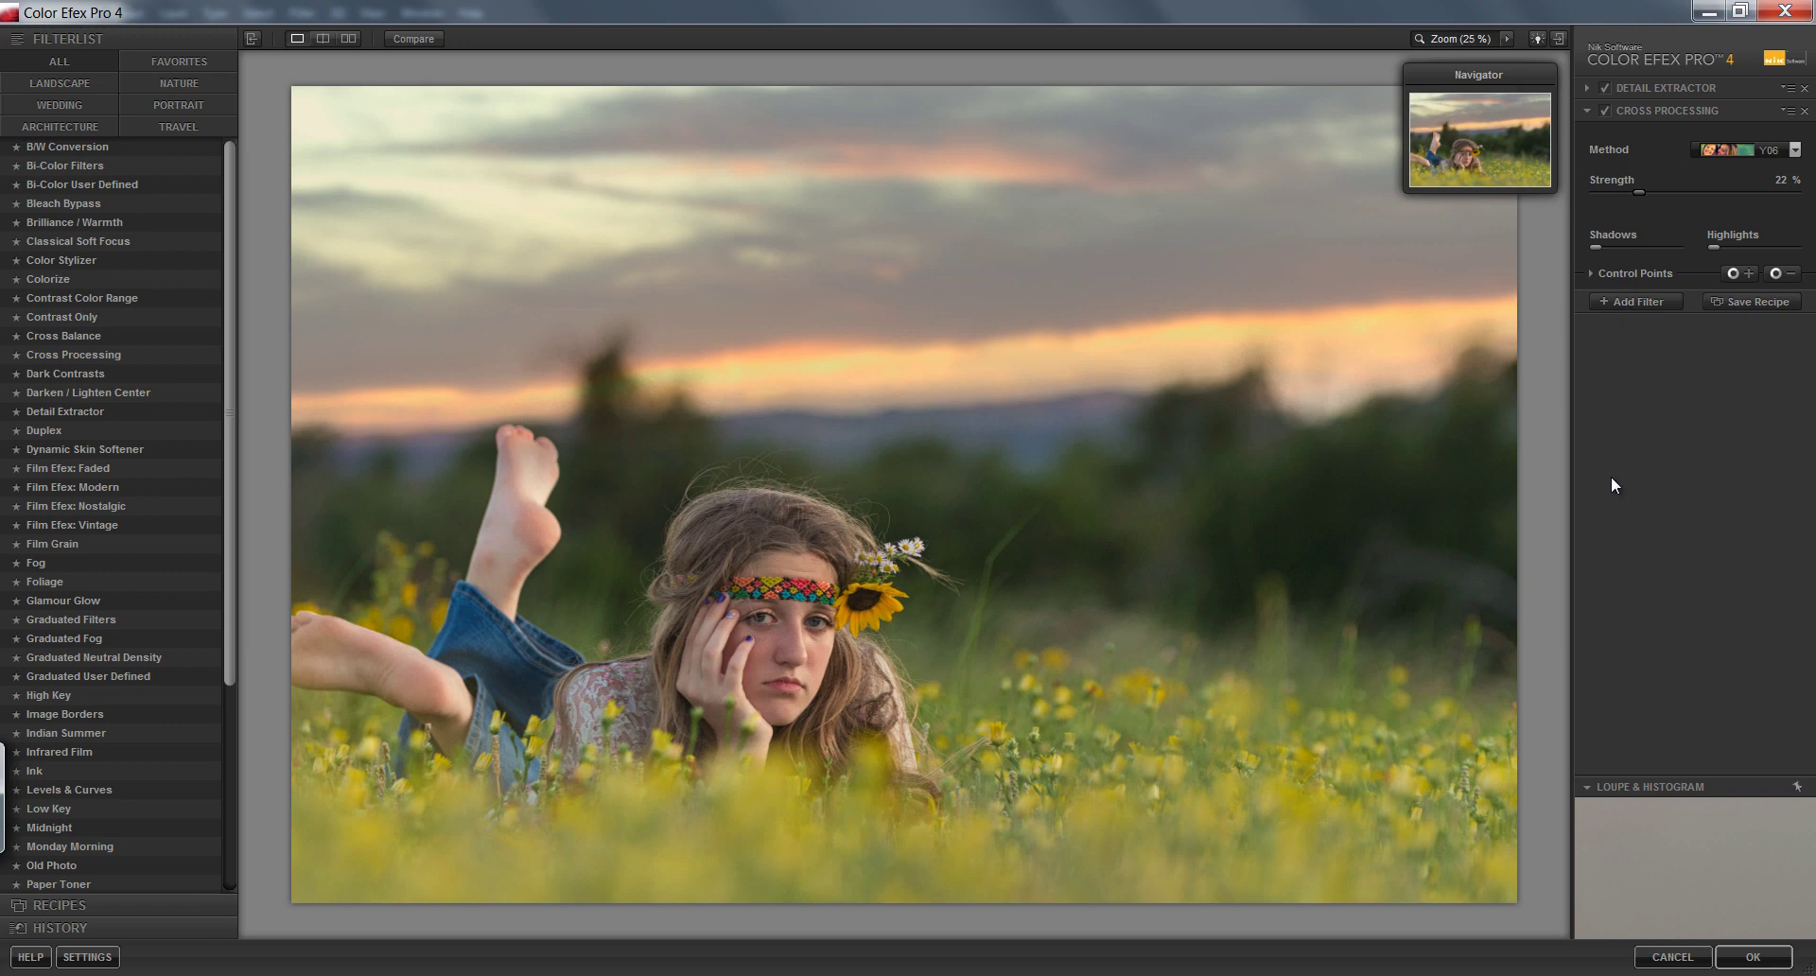
{"action": "left_click", "coordinate": [1759, 958]}
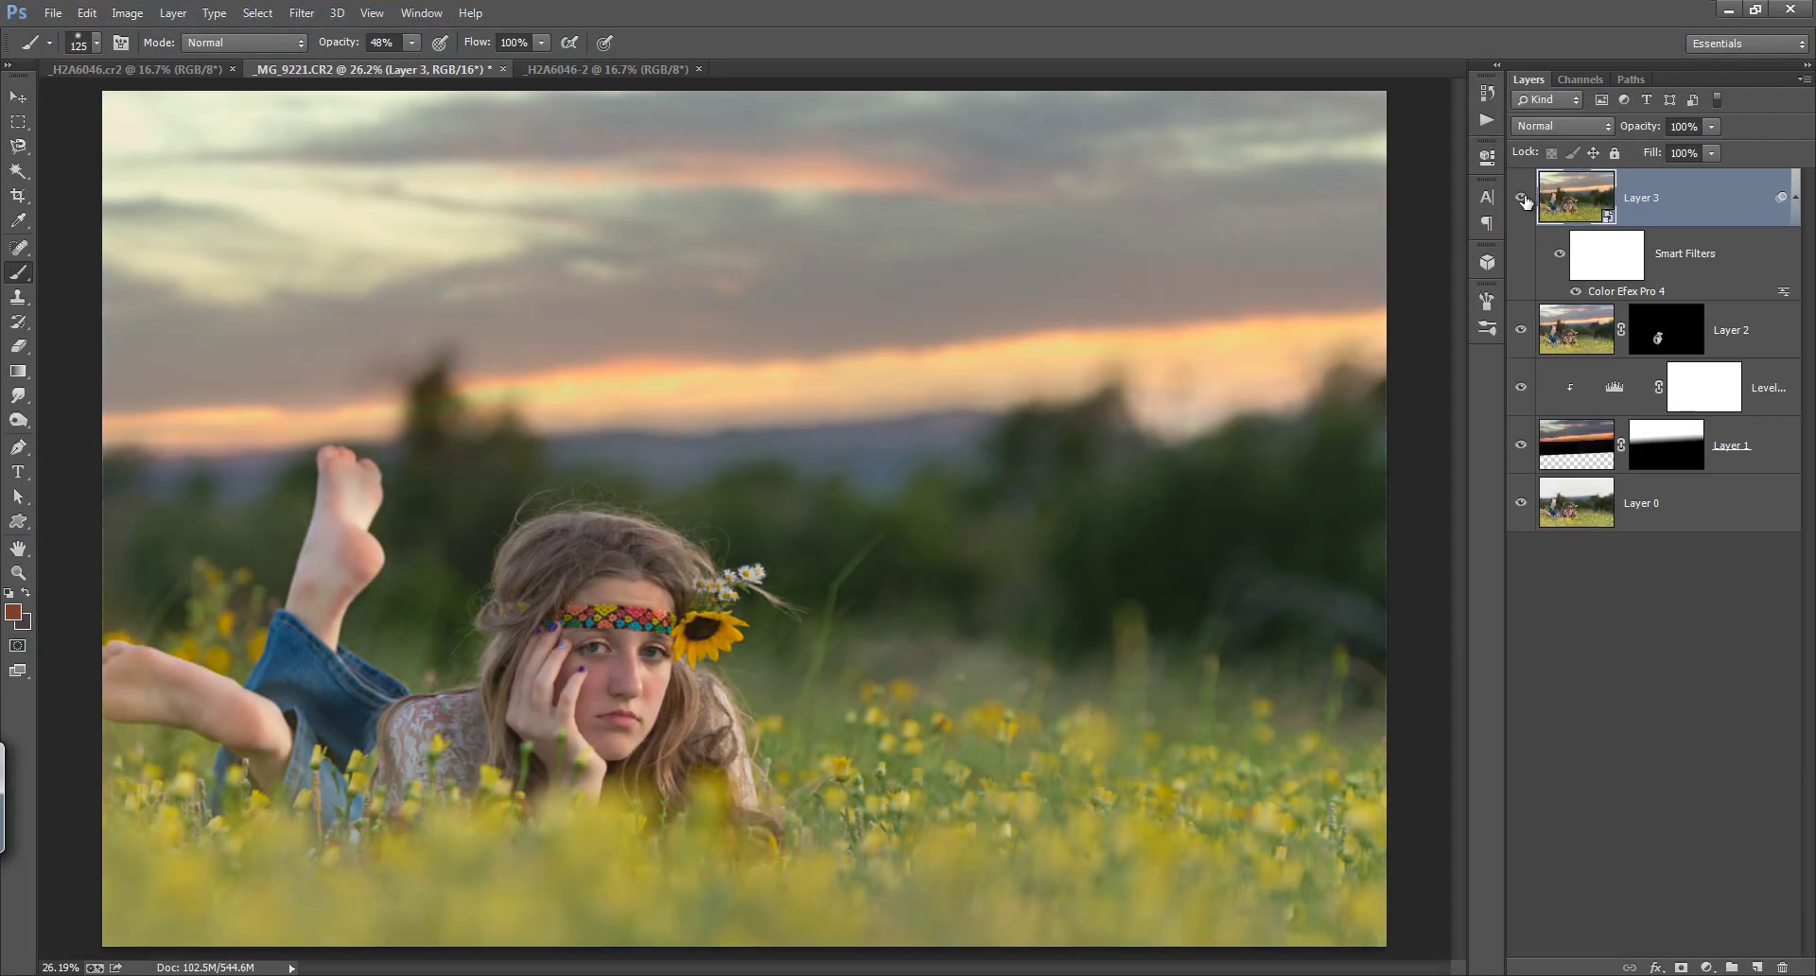
{"action": "left_click", "coordinate": [1522, 199]}
{"action": "left_click", "coordinate": [1523, 199]}
Step: Recheck Layer 3 before and after, then launch the Camera Raw Filter
{"action": "left_click", "coordinate": [1523, 199]}
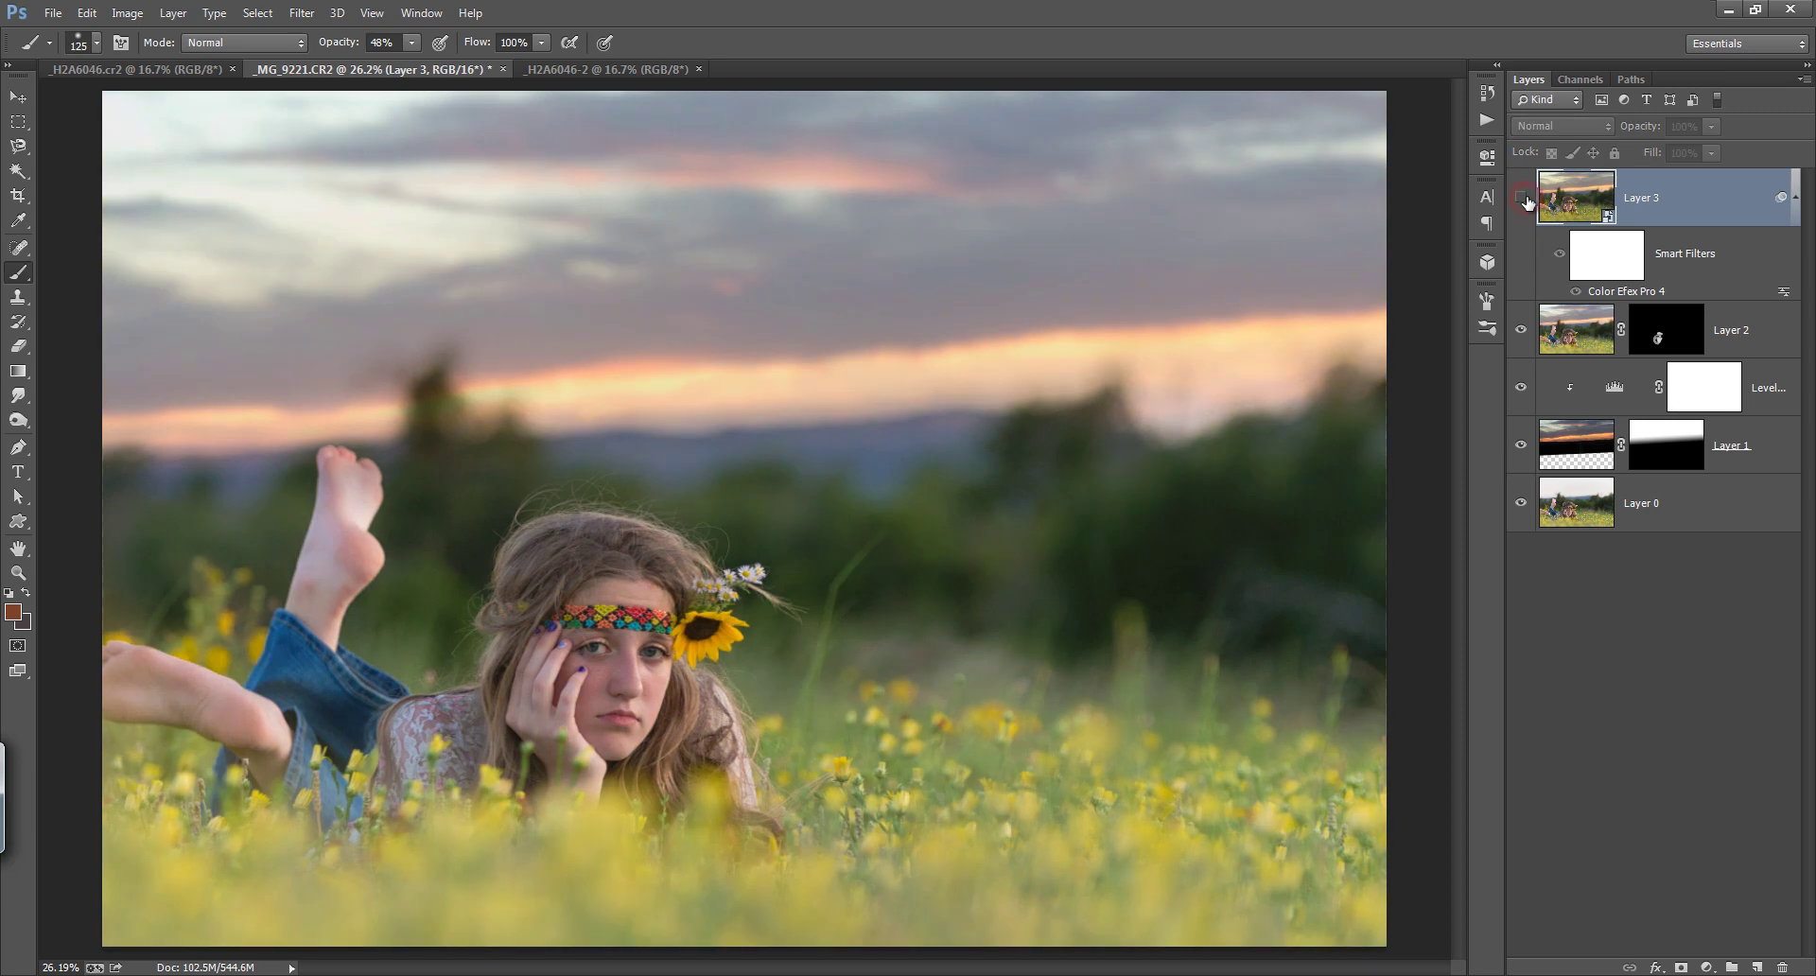
{"action": "left_click", "coordinate": [1522, 198]}
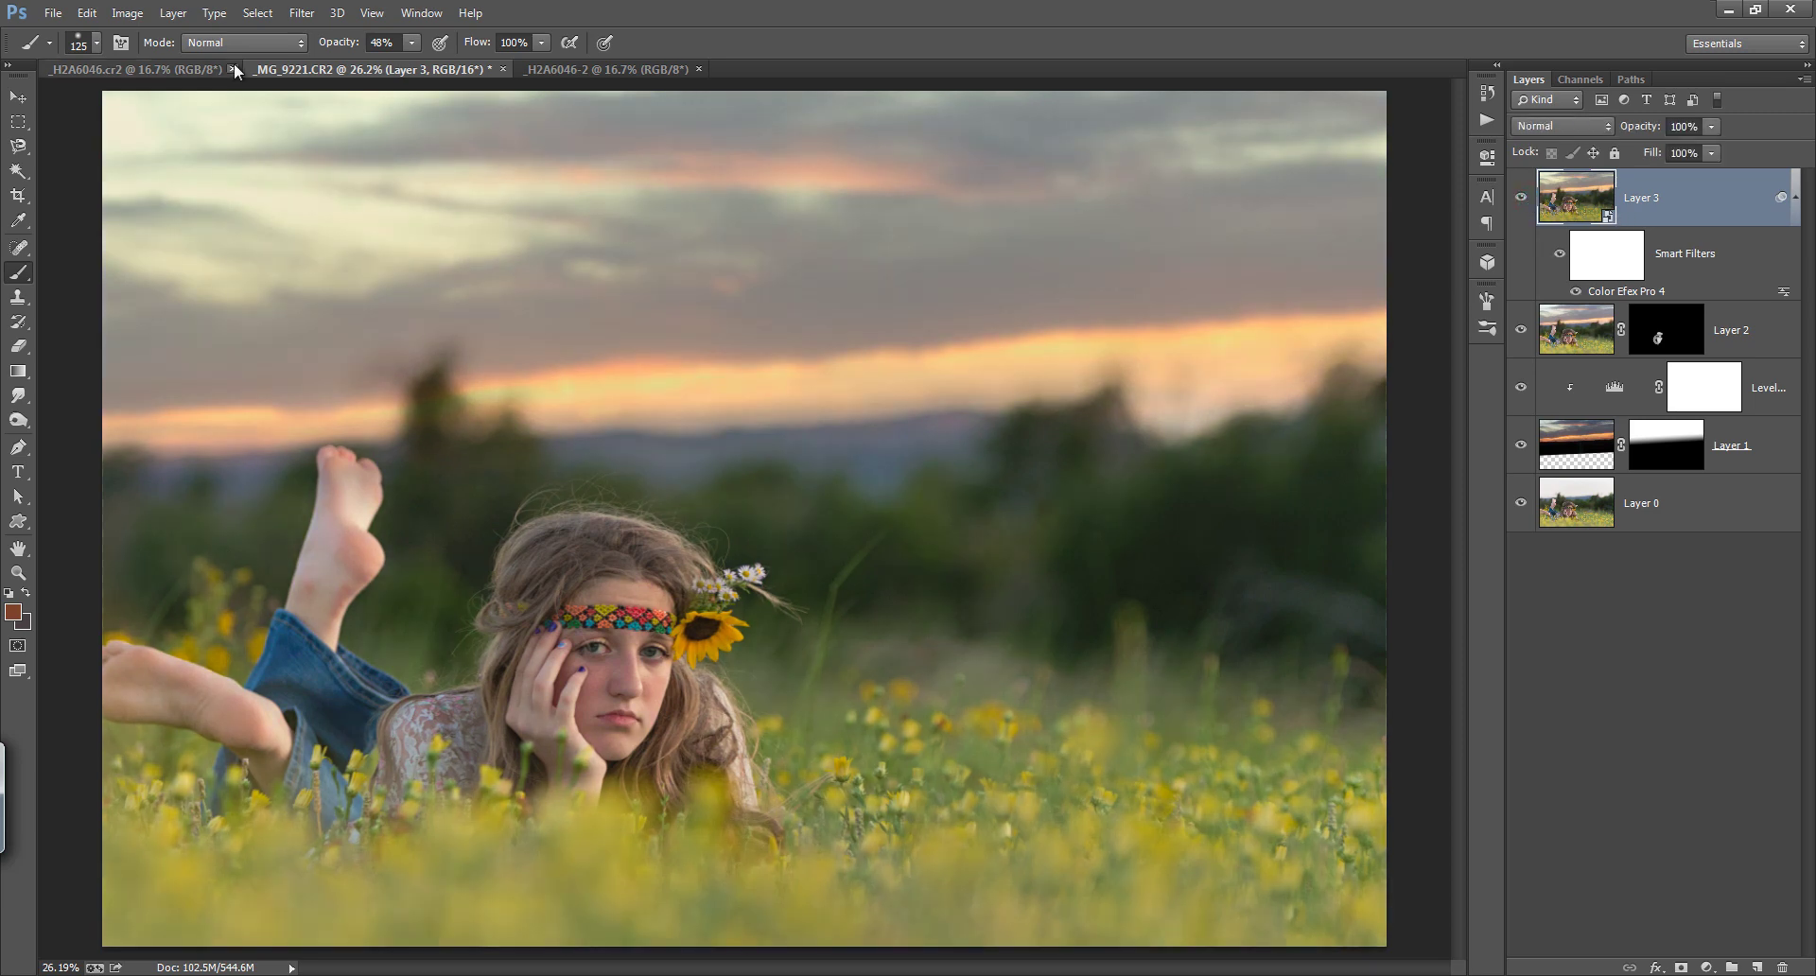
{"action": "left_click", "coordinate": [301, 12]}
{"action": "left_click", "coordinate": [325, 157]}
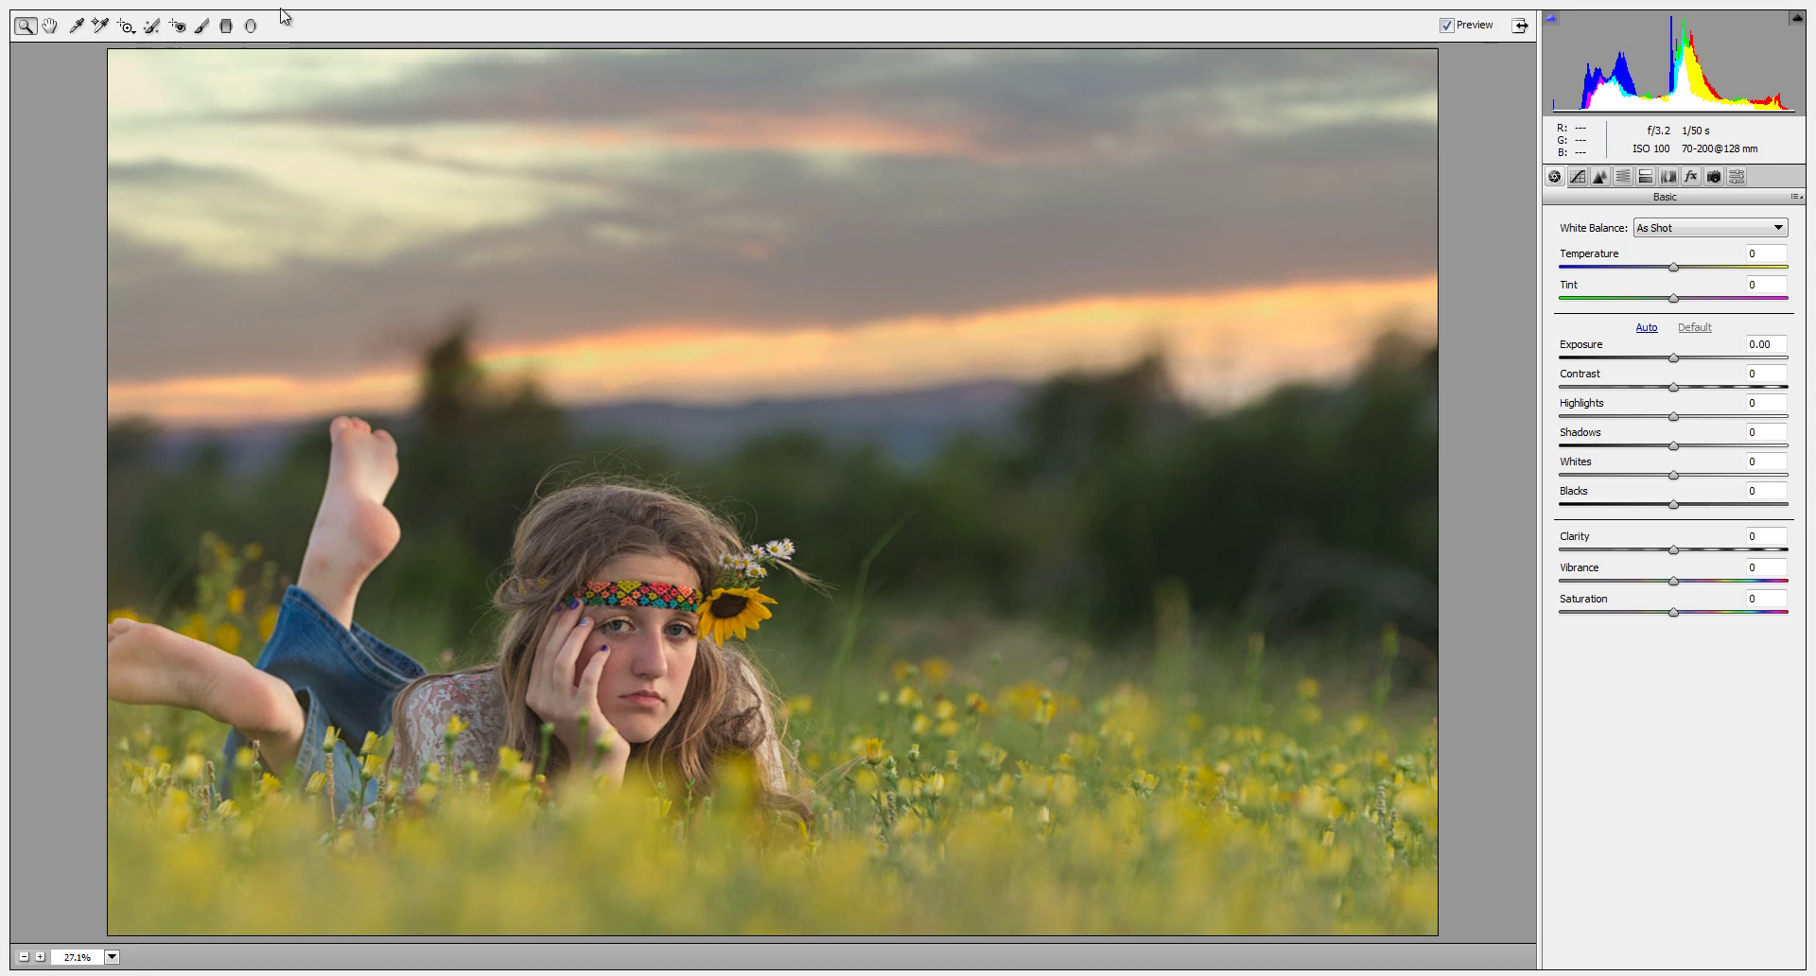
Step: Add a foreground graduated filter (Exposure -1.25, Highlights +100, Clarity +68) fading near the face
{"action": "left_click", "coordinate": [227, 26]}
{"action": "left_click_drag", "start_coordinate": [736, 785], "coordinate": [733, 657]}
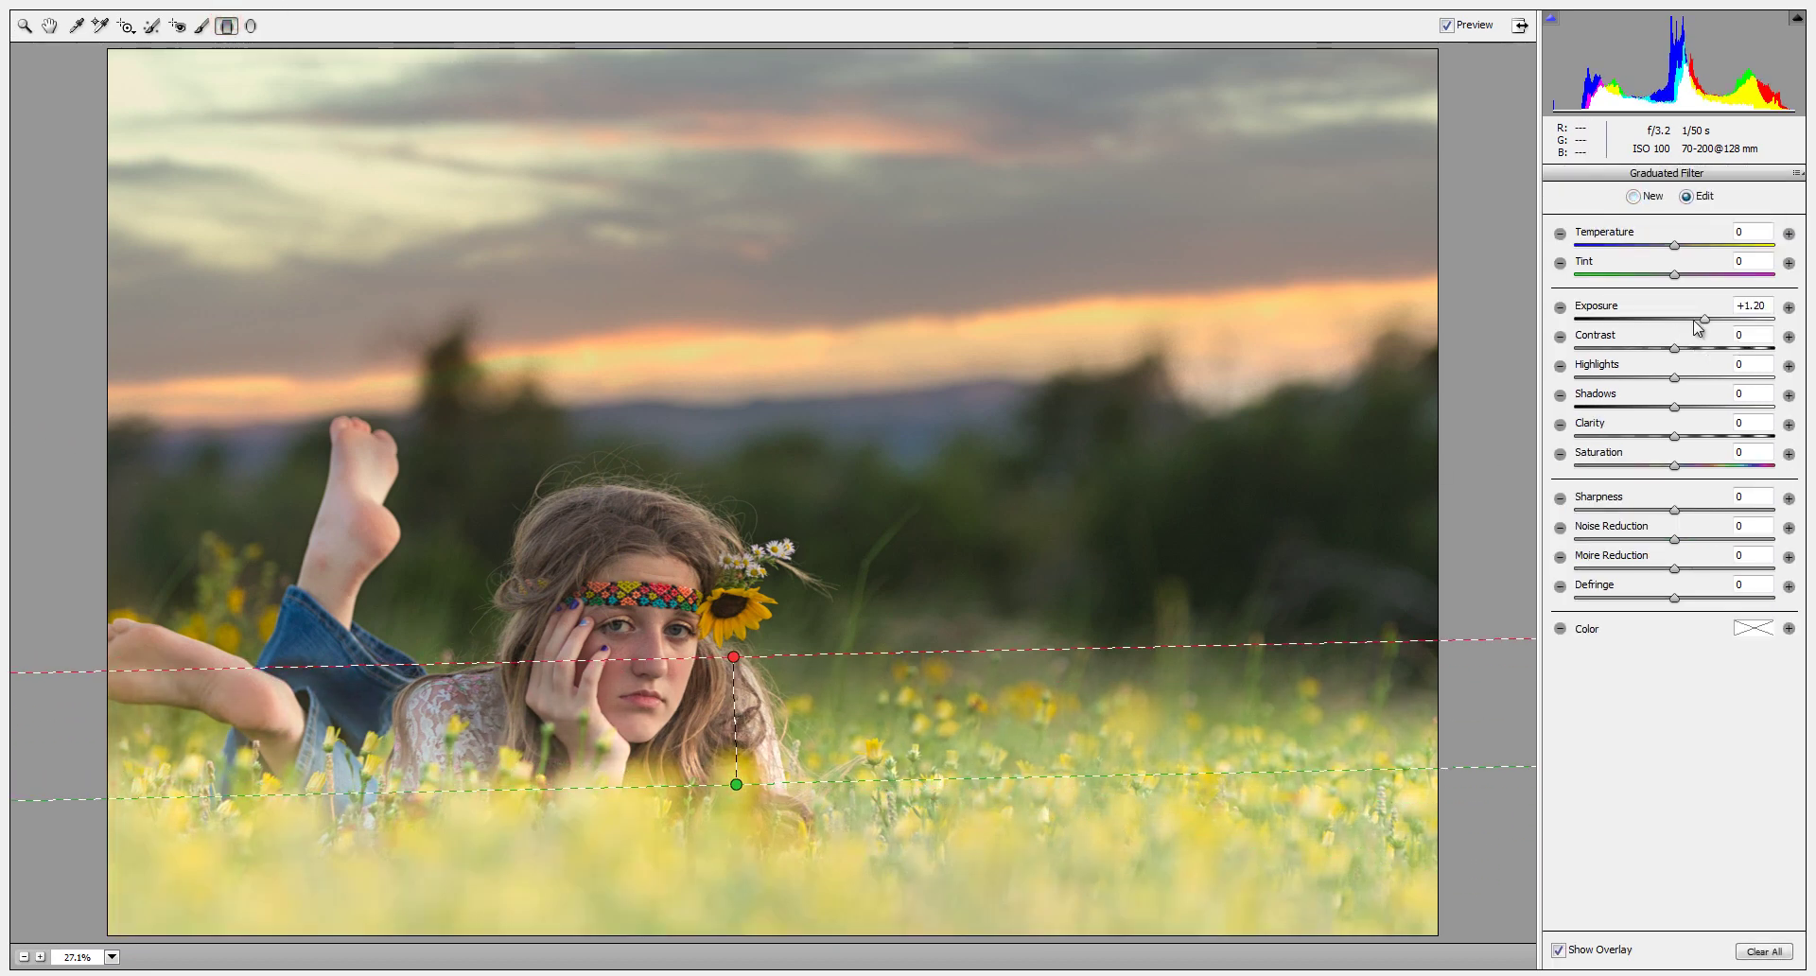
{"action": "left_click_drag", "start_coordinate": [1695, 322], "coordinate": [1647, 323]}
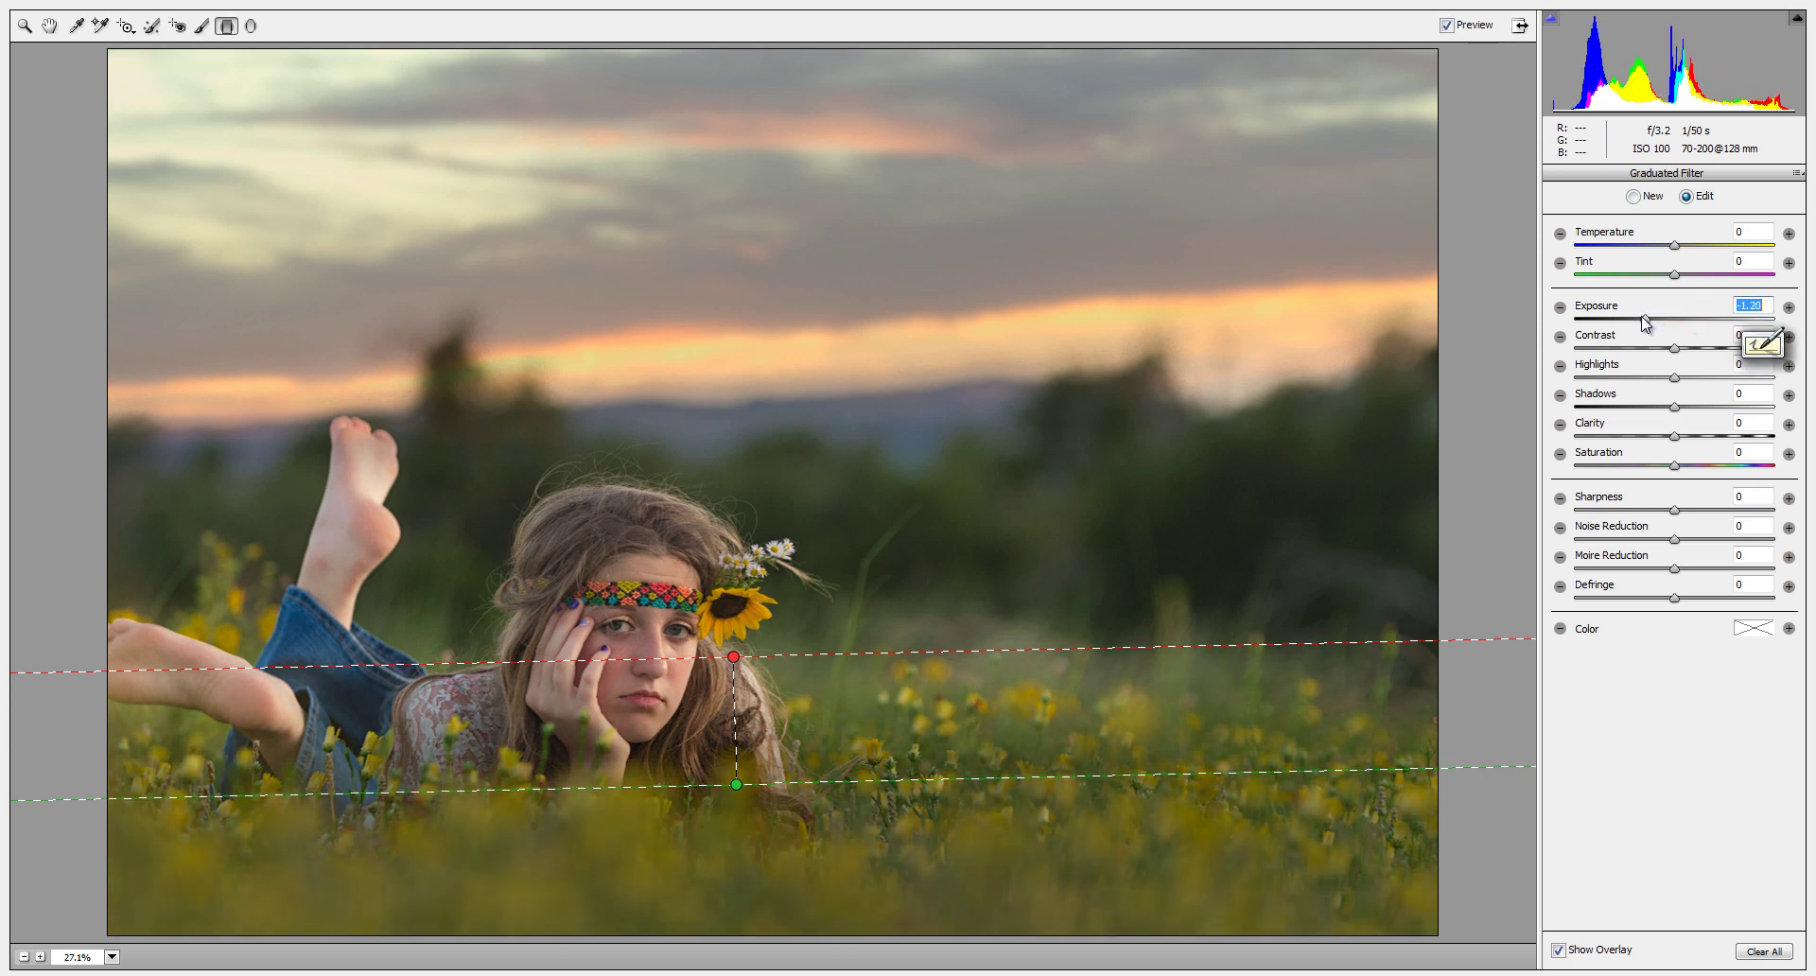
{"action": "left_click_drag", "start_coordinate": [1674, 378], "coordinate": [1774, 378]}
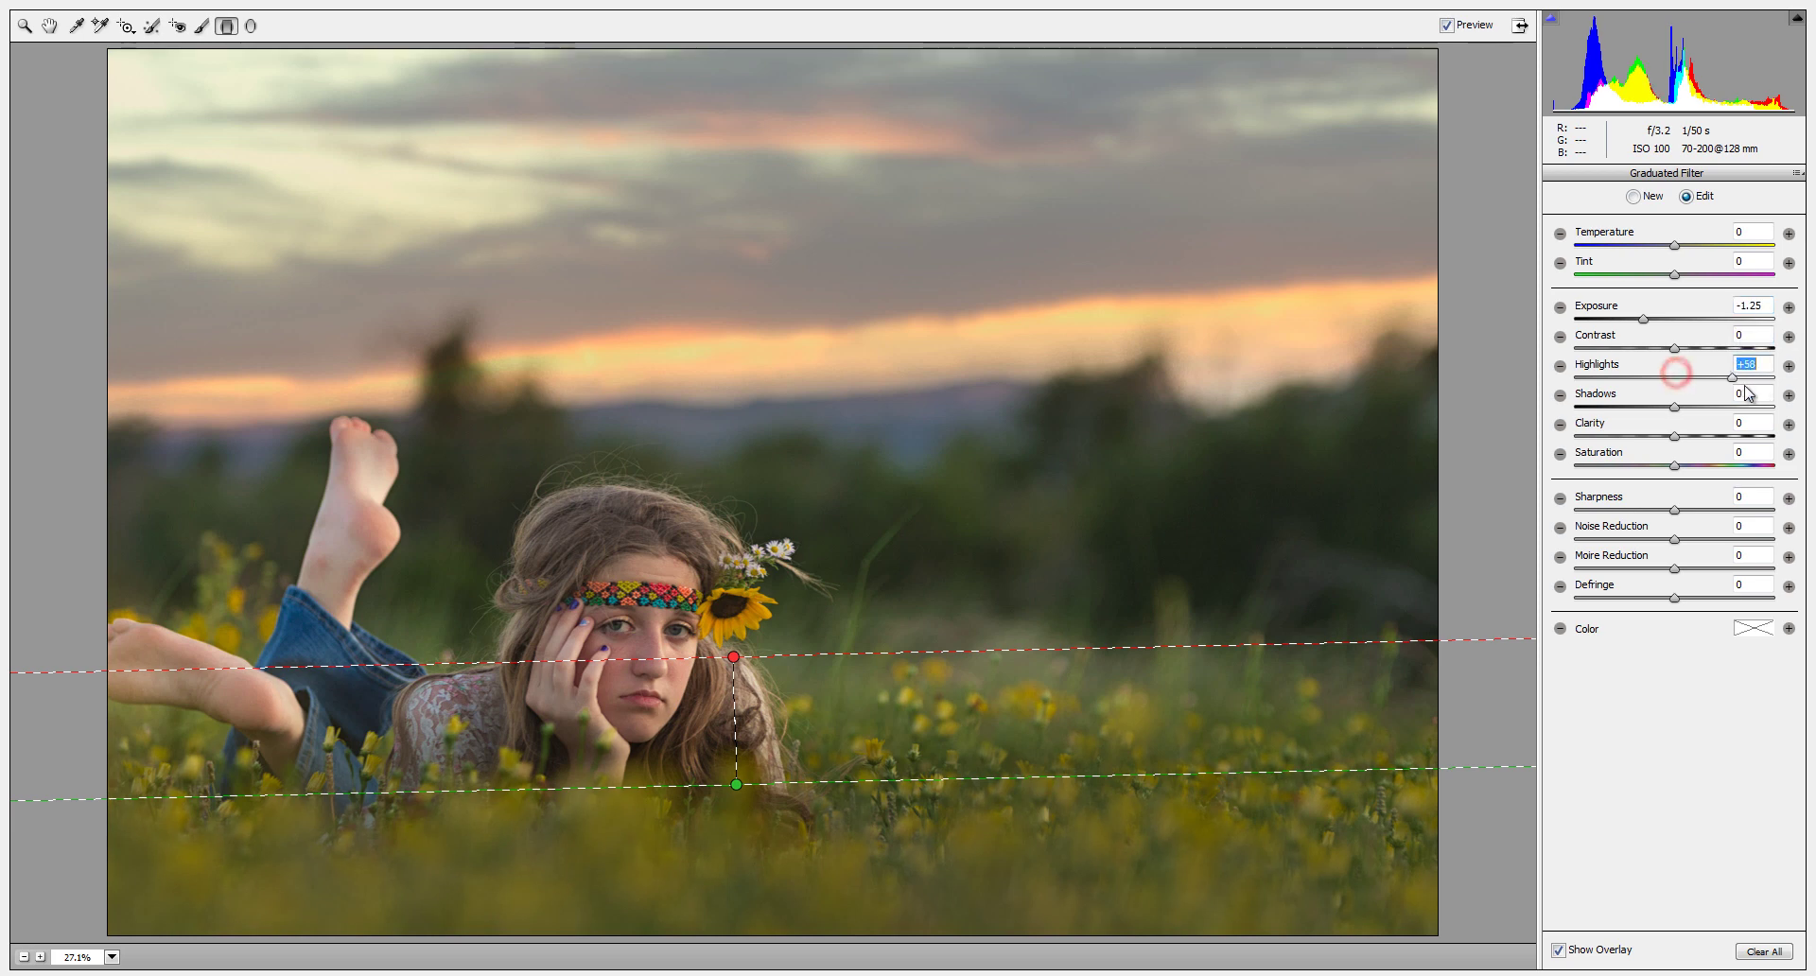
{"action": "mouse_move", "coordinate": [1674, 436]}
{"action": "left_mouse_down"}
{"action": "mouse_move", "coordinate": [1765, 436]}
{"action": "mouse_move", "coordinate": [1686, 480]}
{"action": "left_mouse_up"}
{"action": "double_click", "coordinate": [1693, 466]}
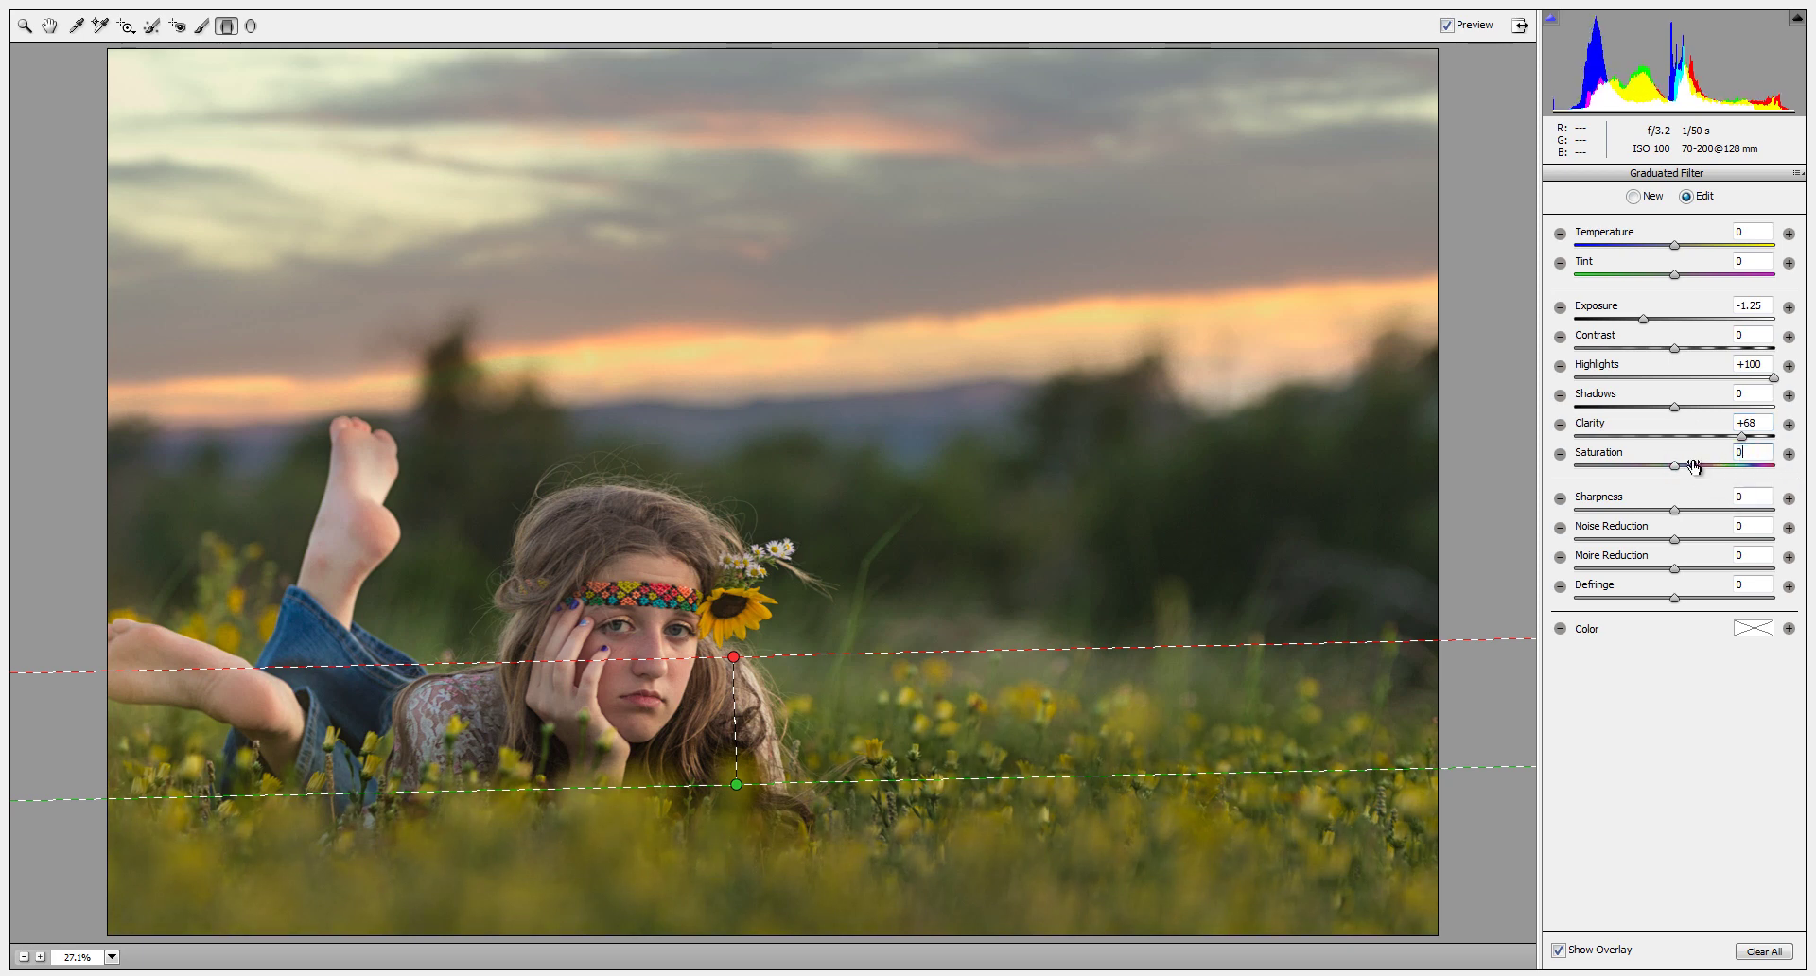
{"action": "left_click_drag", "start_coordinate": [742, 793], "coordinate": [744, 853]}
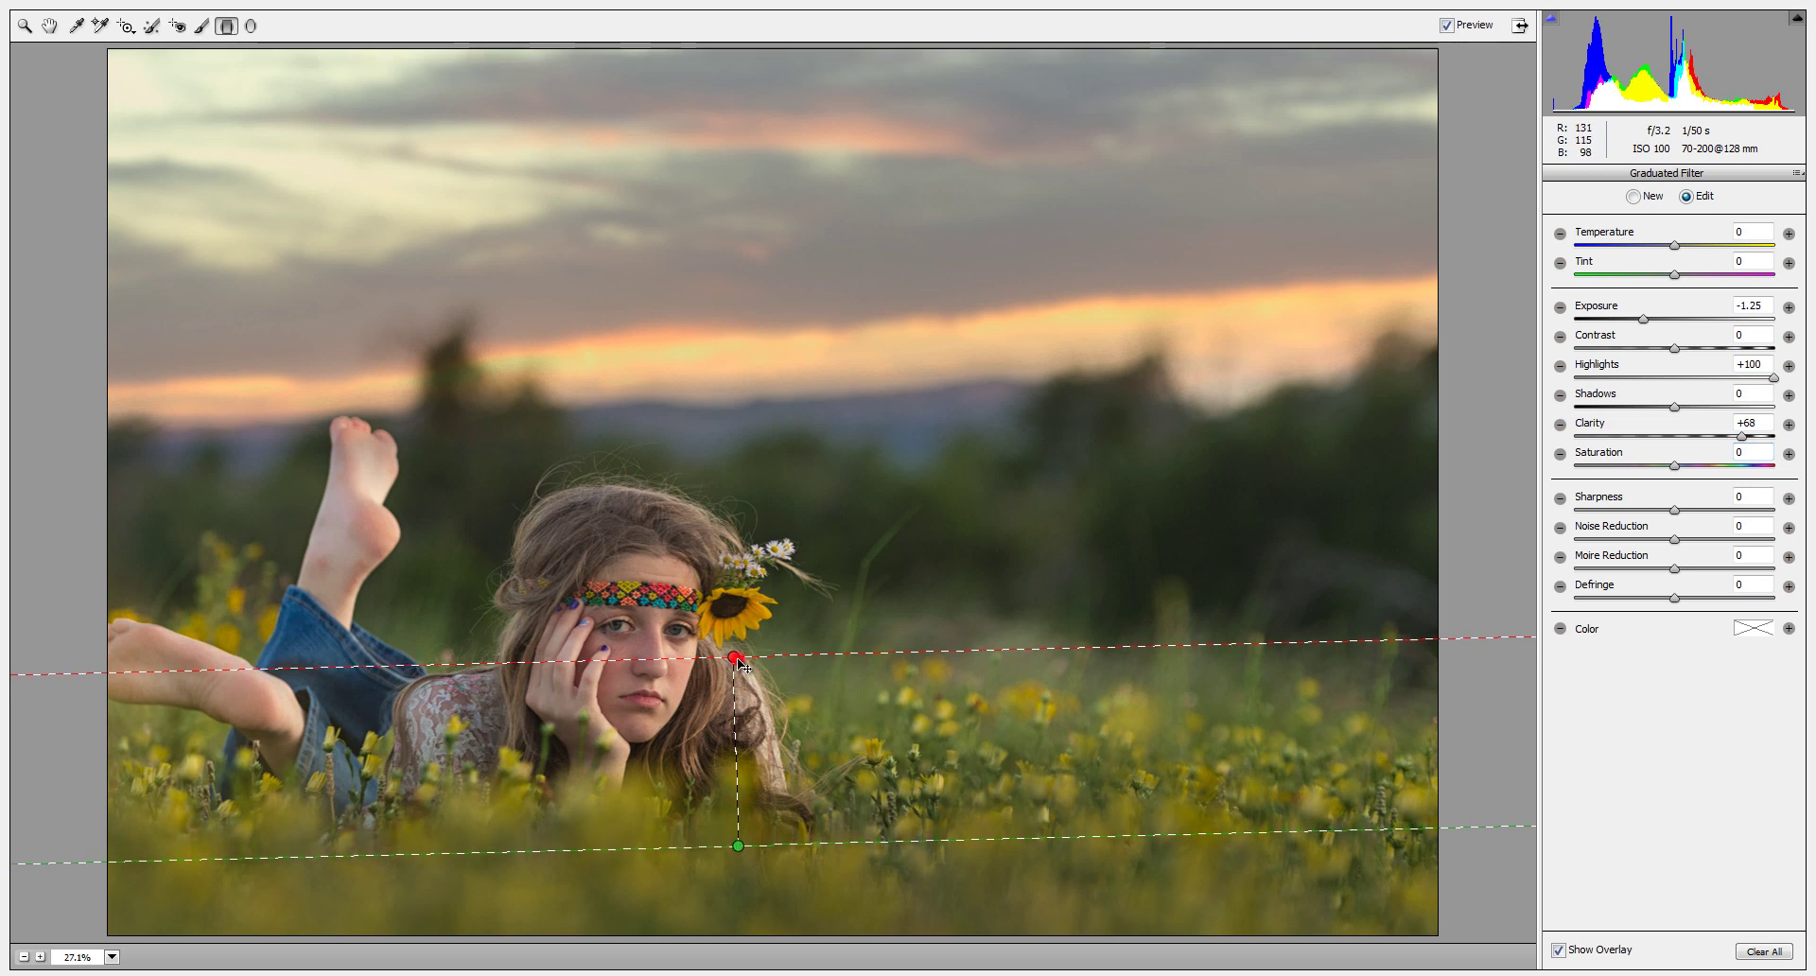
{"action": "left_click_drag", "start_coordinate": [739, 662], "coordinate": [743, 687]}
Step: Draw a sky-to-horizon graduated filter set to Exposure -1.35 and Clarity +21
{"action": "left_click", "coordinate": [49, 26]}
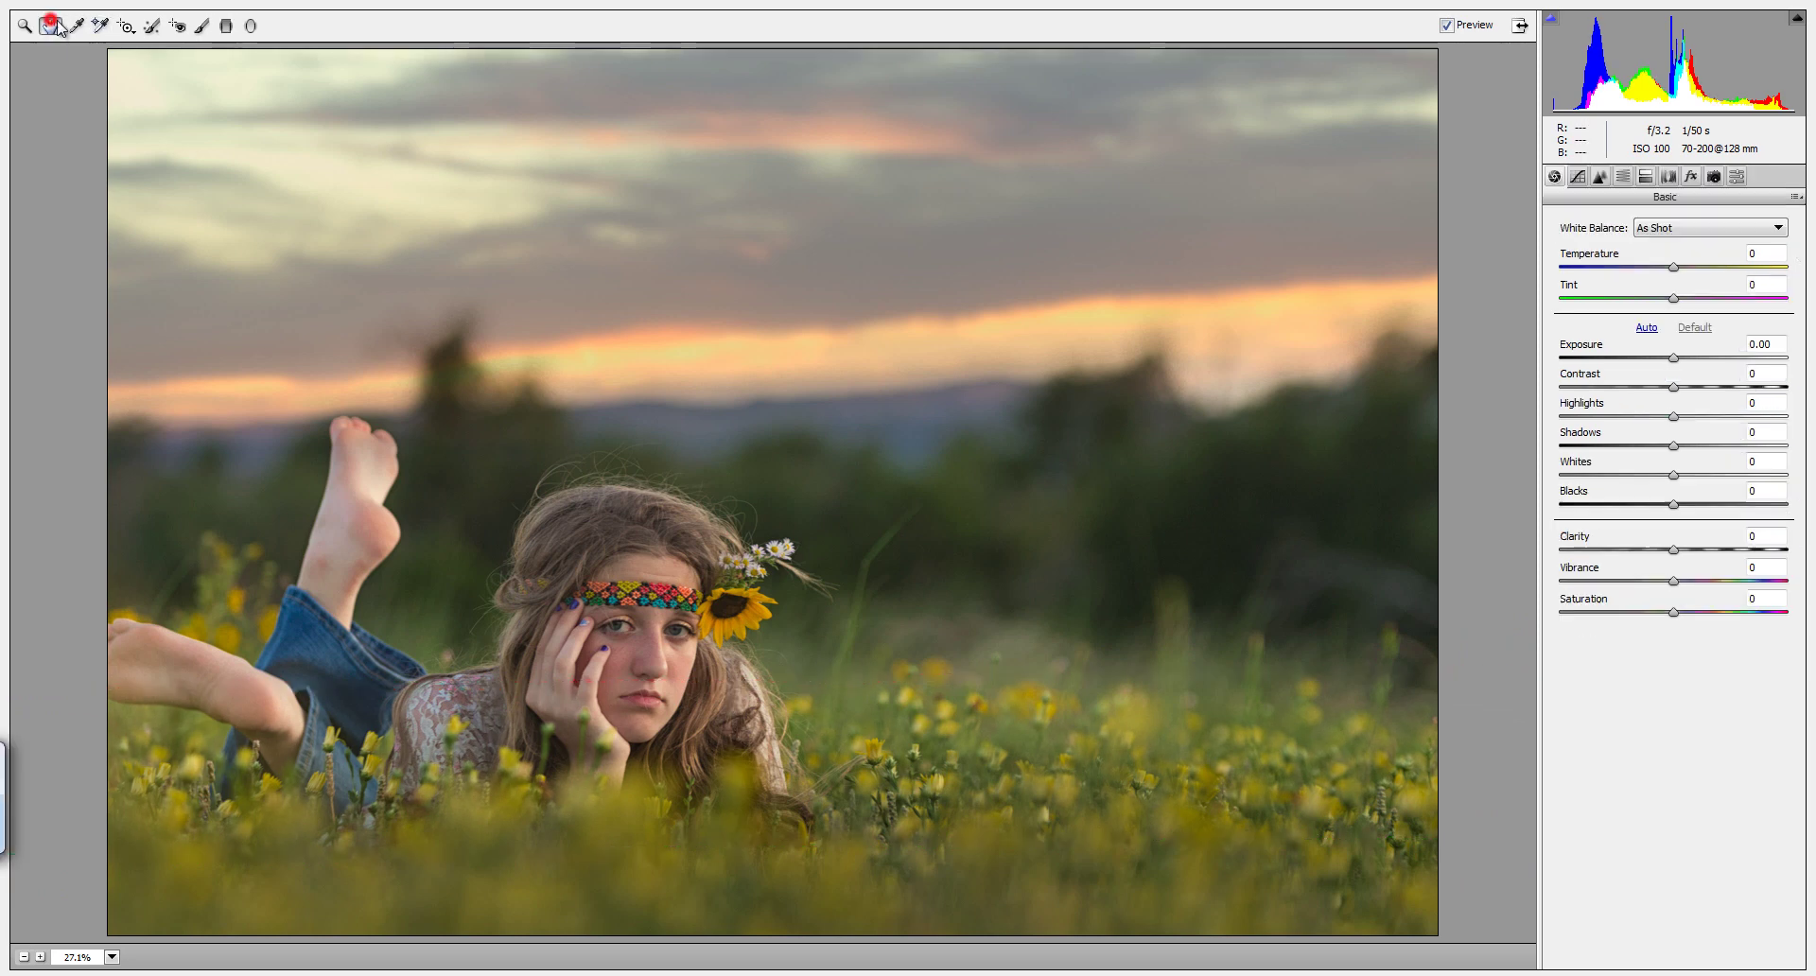
{"action": "left_click", "coordinate": [226, 26]}
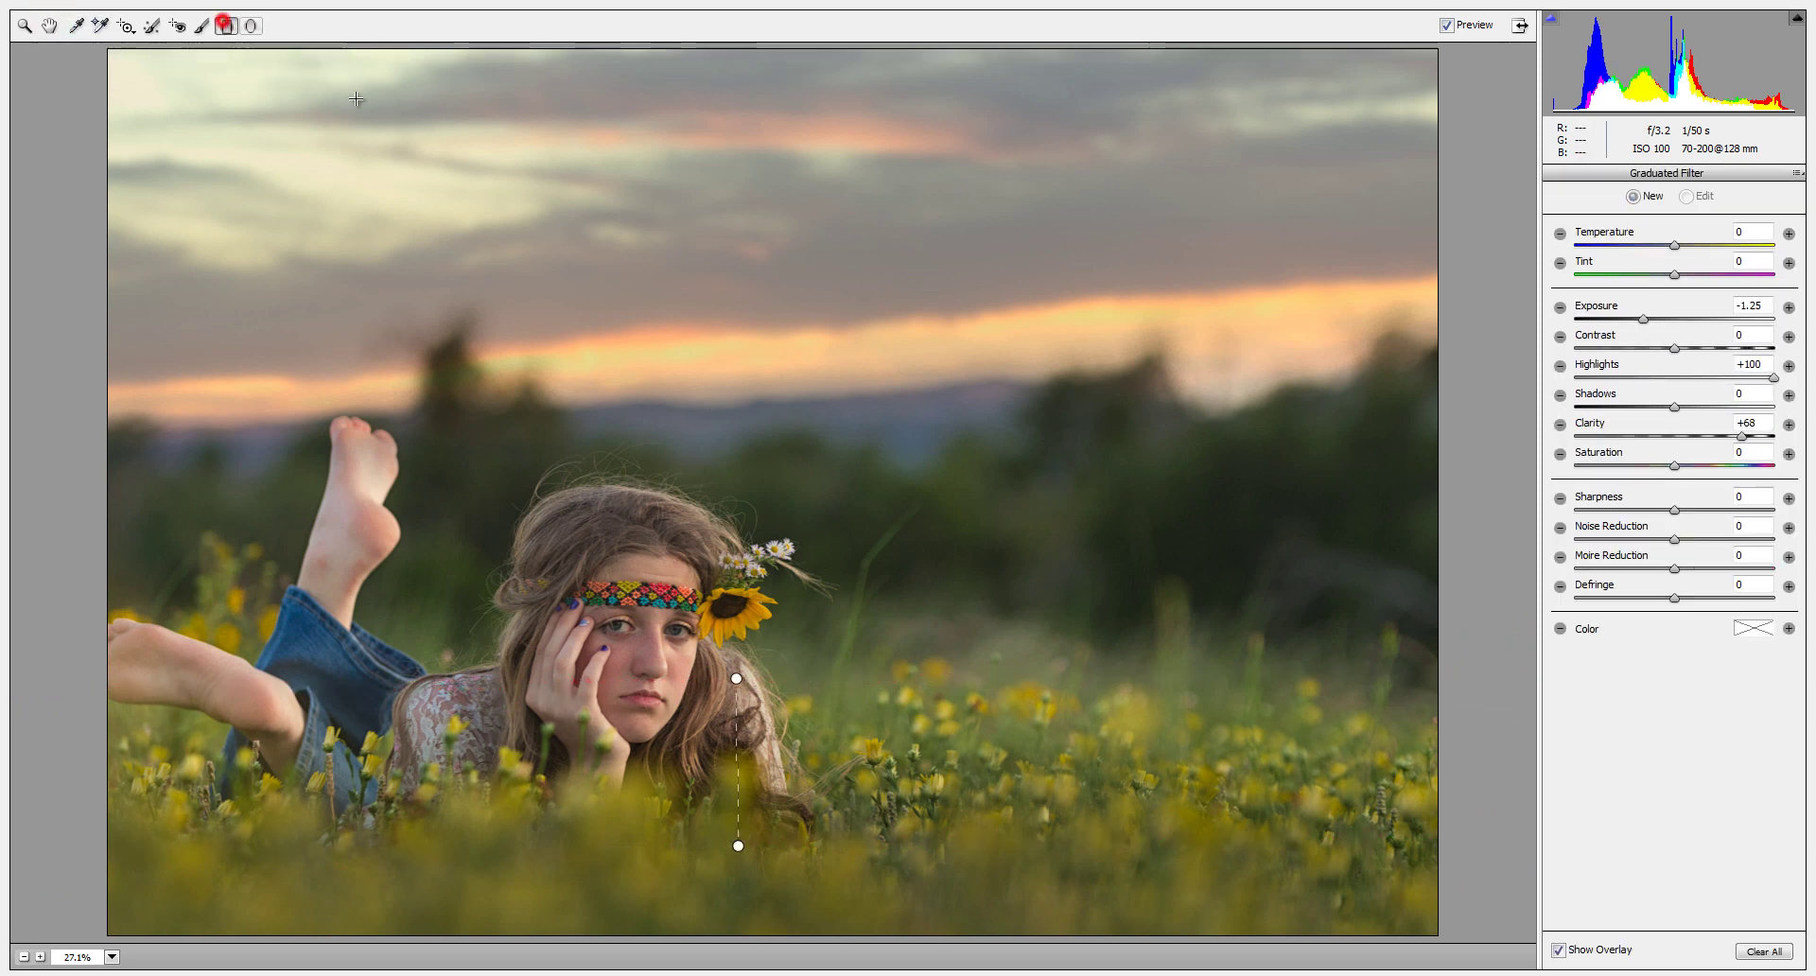
{"action": "mouse_move", "coordinate": [775, 261]}
{"action": "left_mouse_down"}
{"action": "mouse_move", "coordinate": [790, 482]}
{"action": "mouse_move", "coordinate": [783, 417]}
{"action": "mouse_move", "coordinate": [727, 313]}
{"action": "left_mouse_up"}
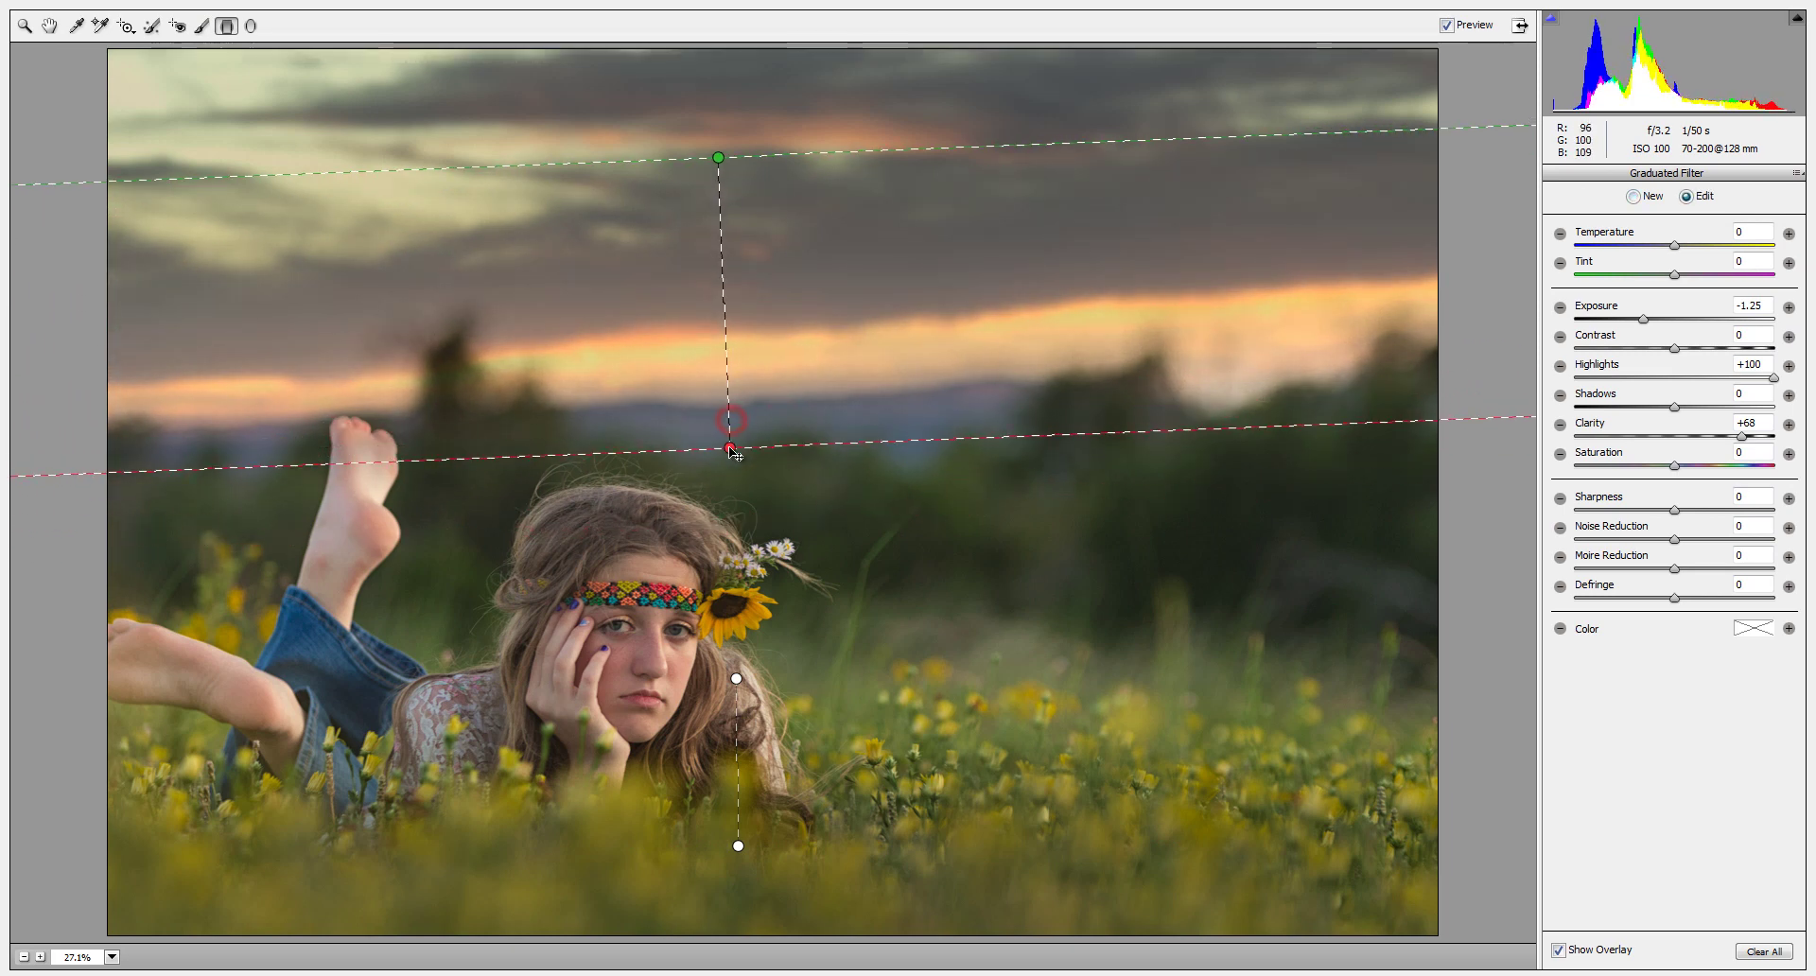
{"action": "left_click_drag", "start_coordinate": [733, 423], "coordinate": [738, 452]}
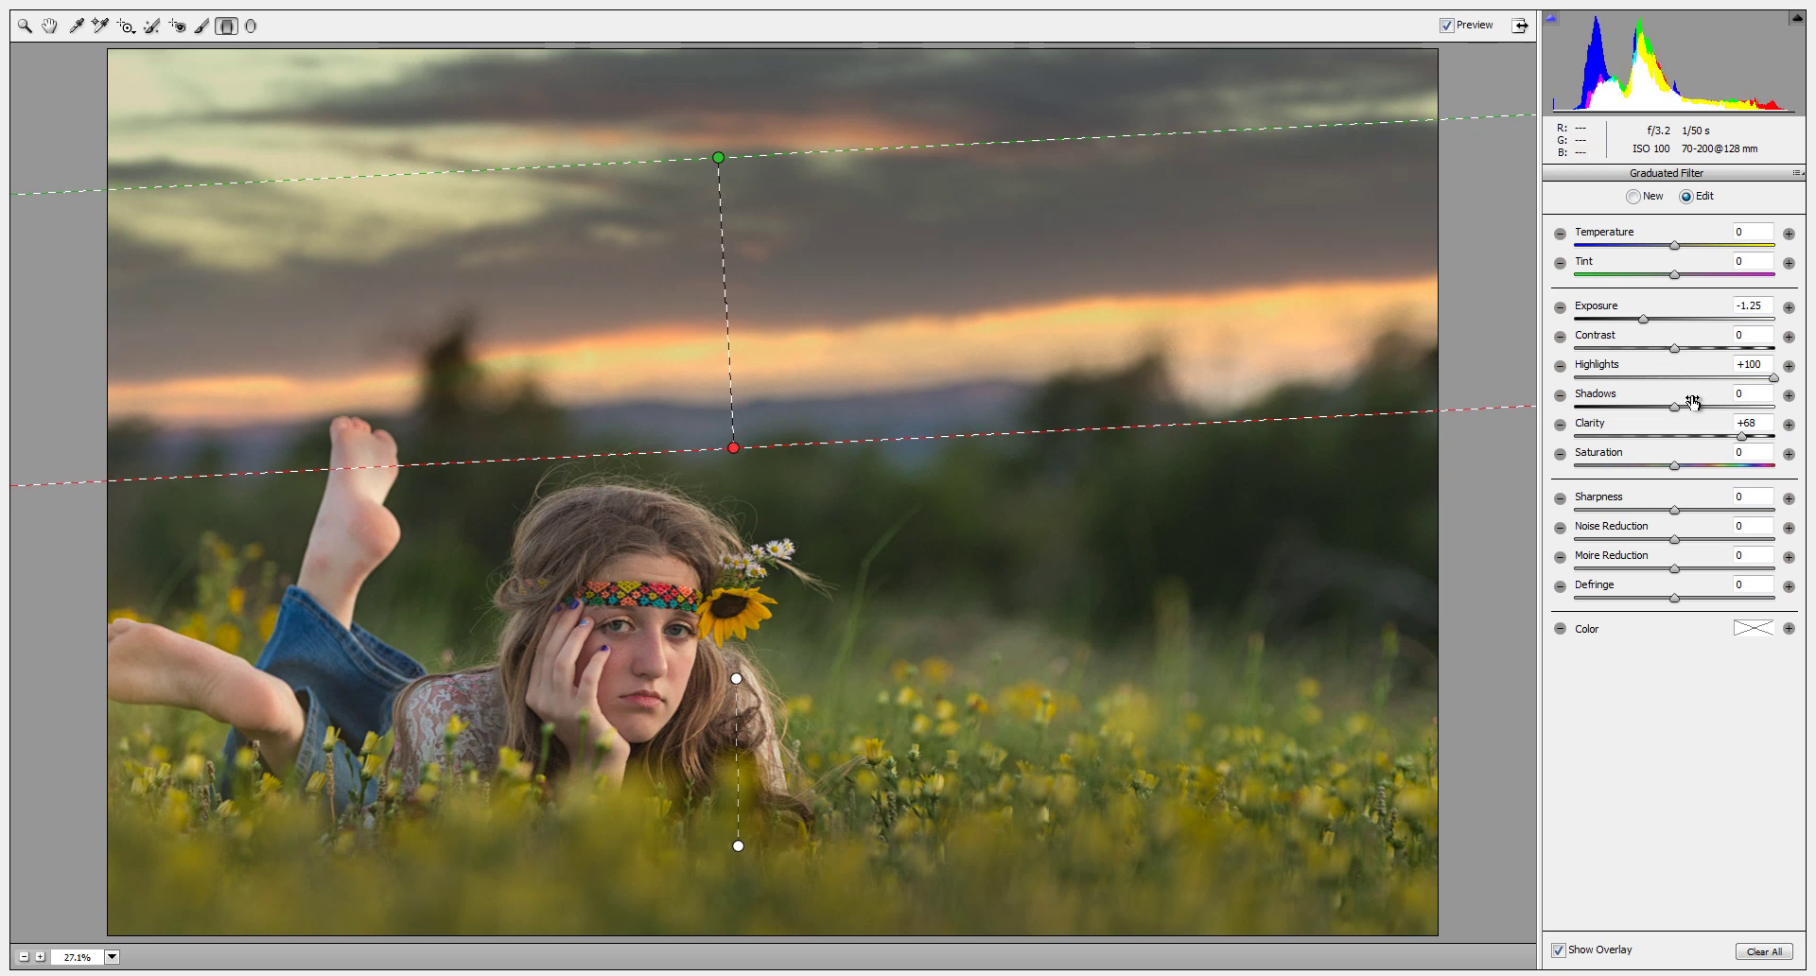
{"action": "left_click_drag", "start_coordinate": [1742, 441], "coordinate": [1675, 436]}
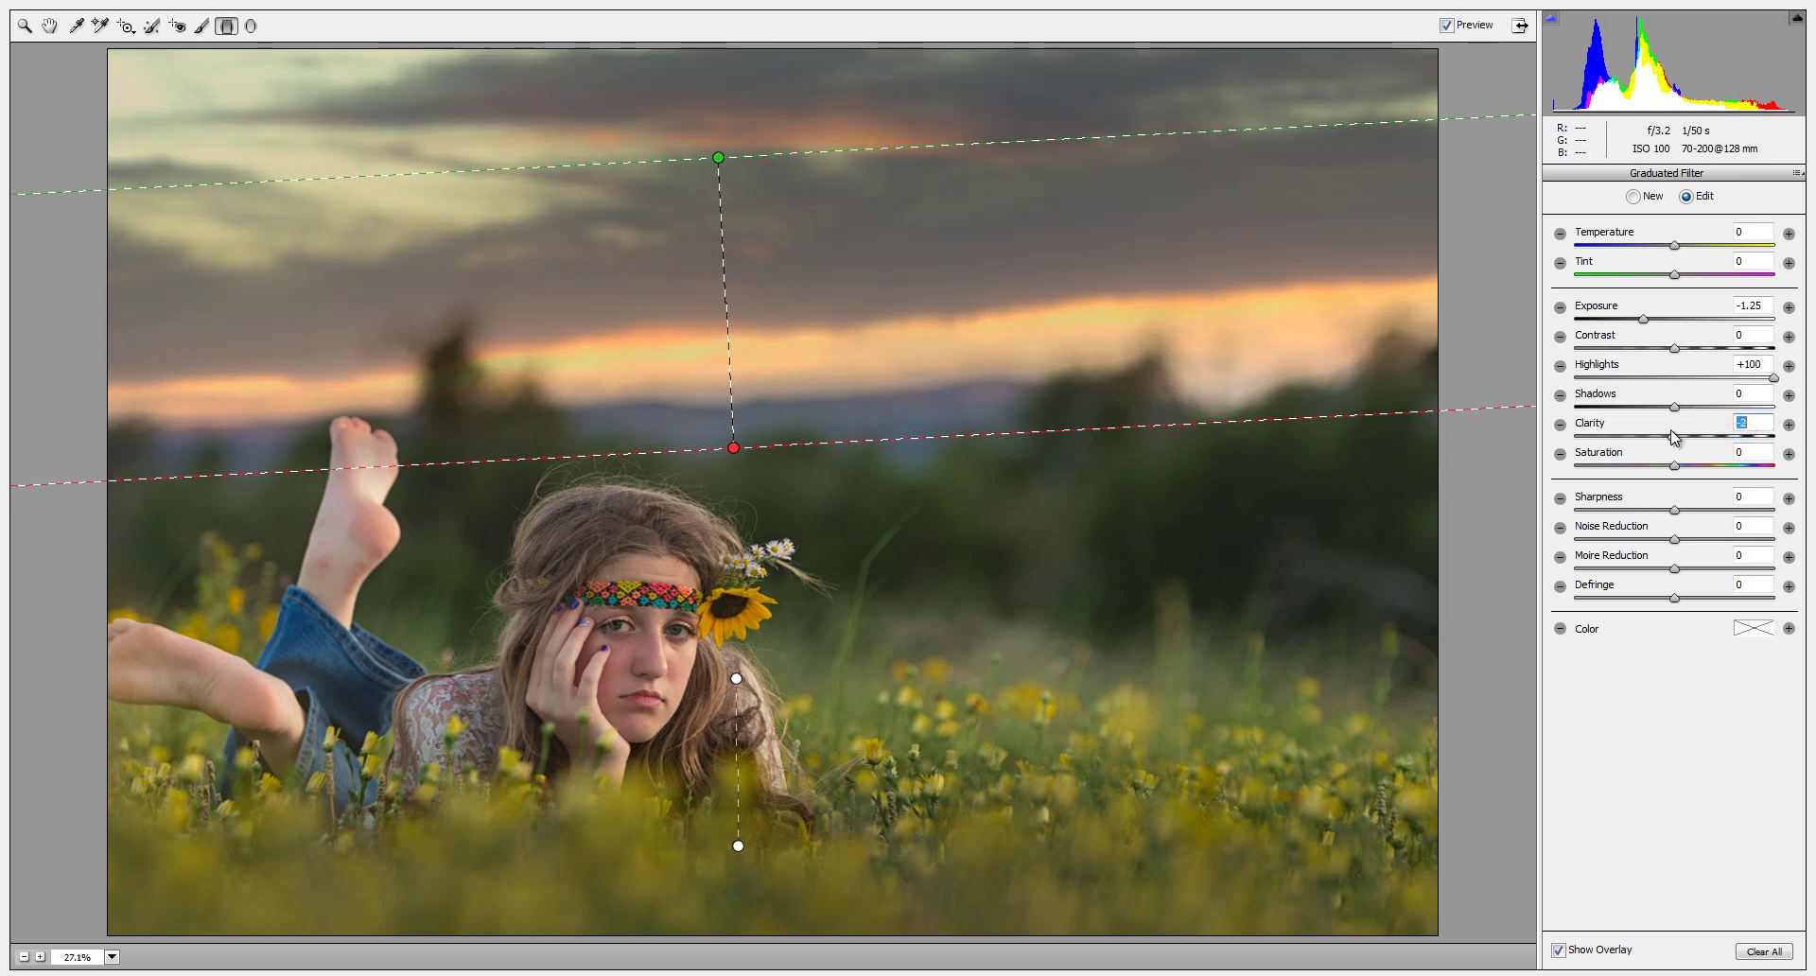
{"action": "left_click_drag", "start_coordinate": [1680, 440], "coordinate": [1698, 438]}
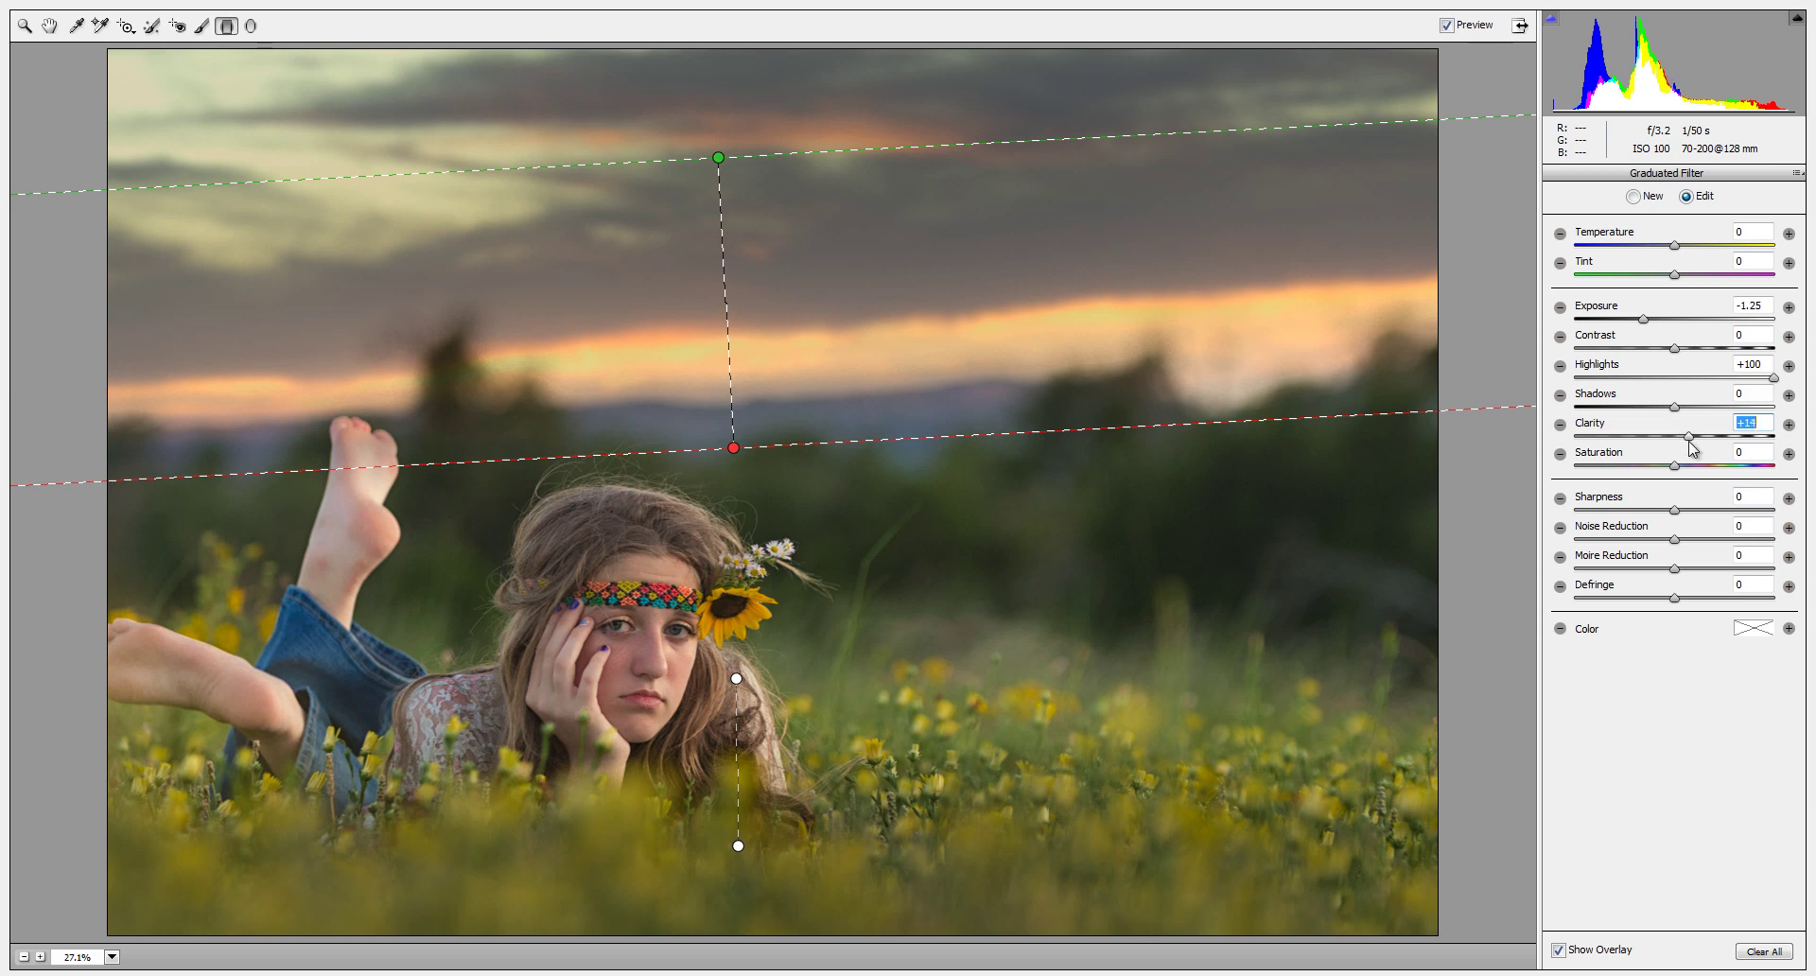
{"action": "left_click_drag", "start_coordinate": [1643, 319], "coordinate": [1629, 347]}
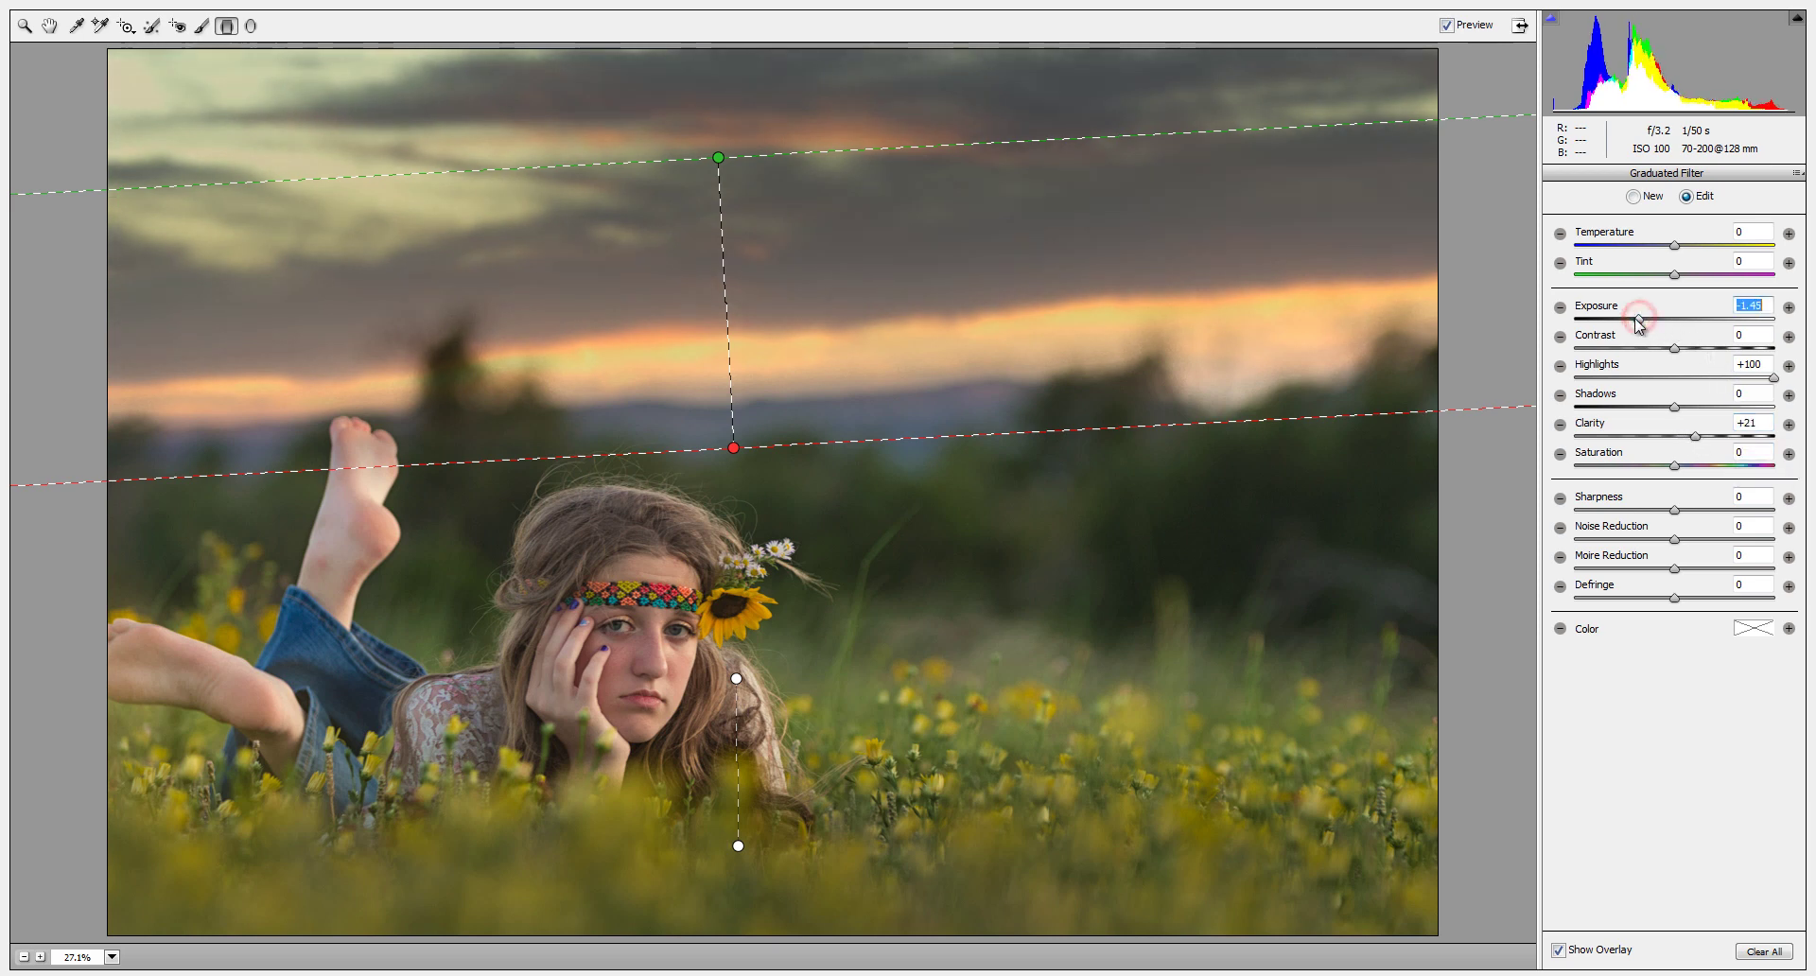
Step: Brush a +1.00 exposure adjustment over the sky using a size-44 brush, highlights reset
{"action": "left_click", "coordinate": [49, 26]}
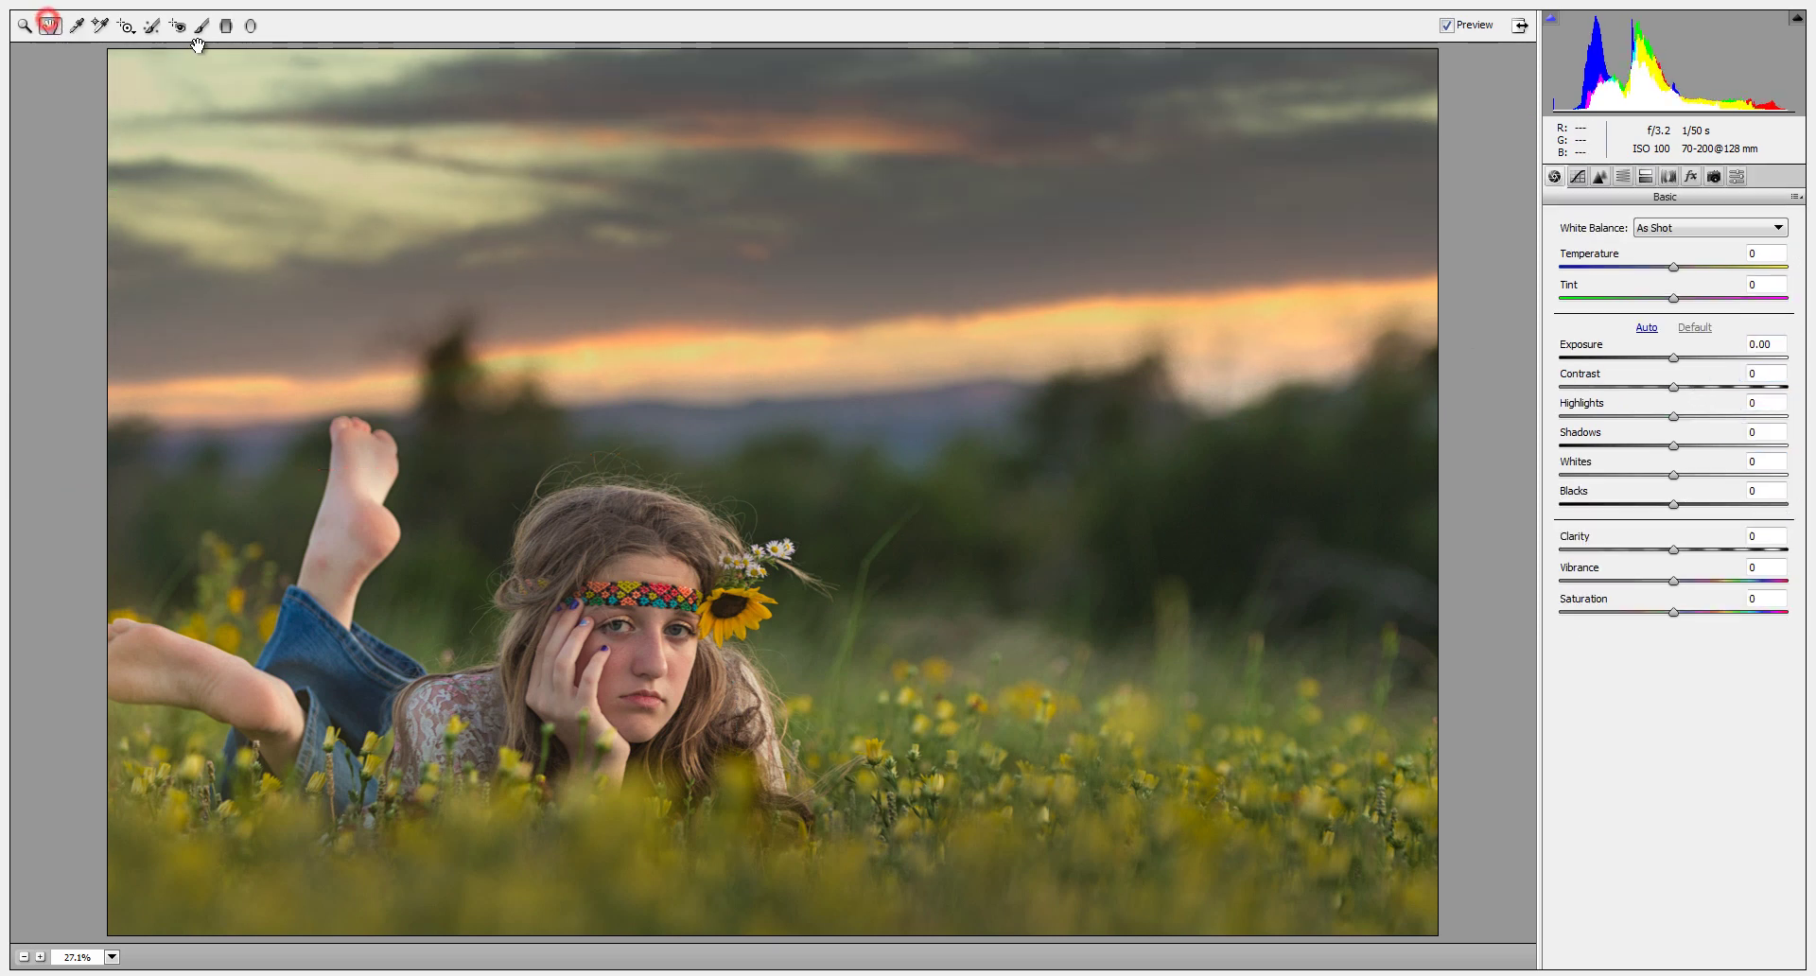
{"action": "left_click", "coordinate": [201, 26]}
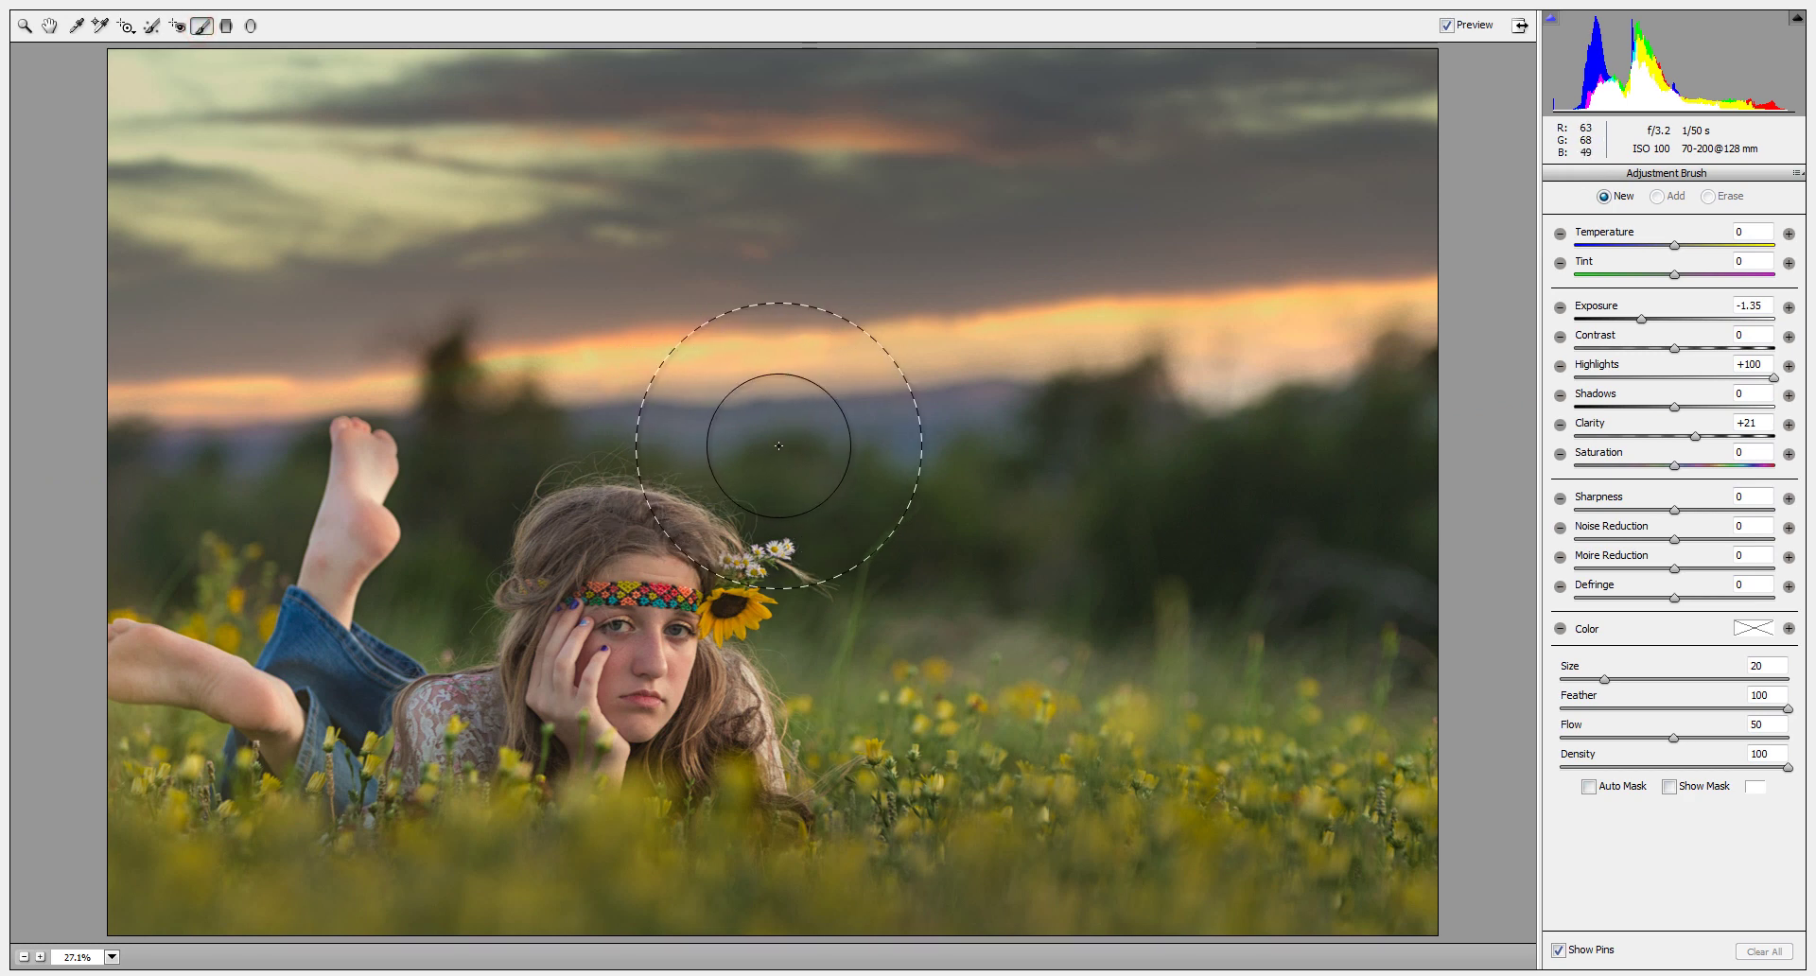
{"action": "key", "text": "bracketright"}
{"action": "key", "text": "bracketright"}
{"action": "key", "text": "bracketright"}
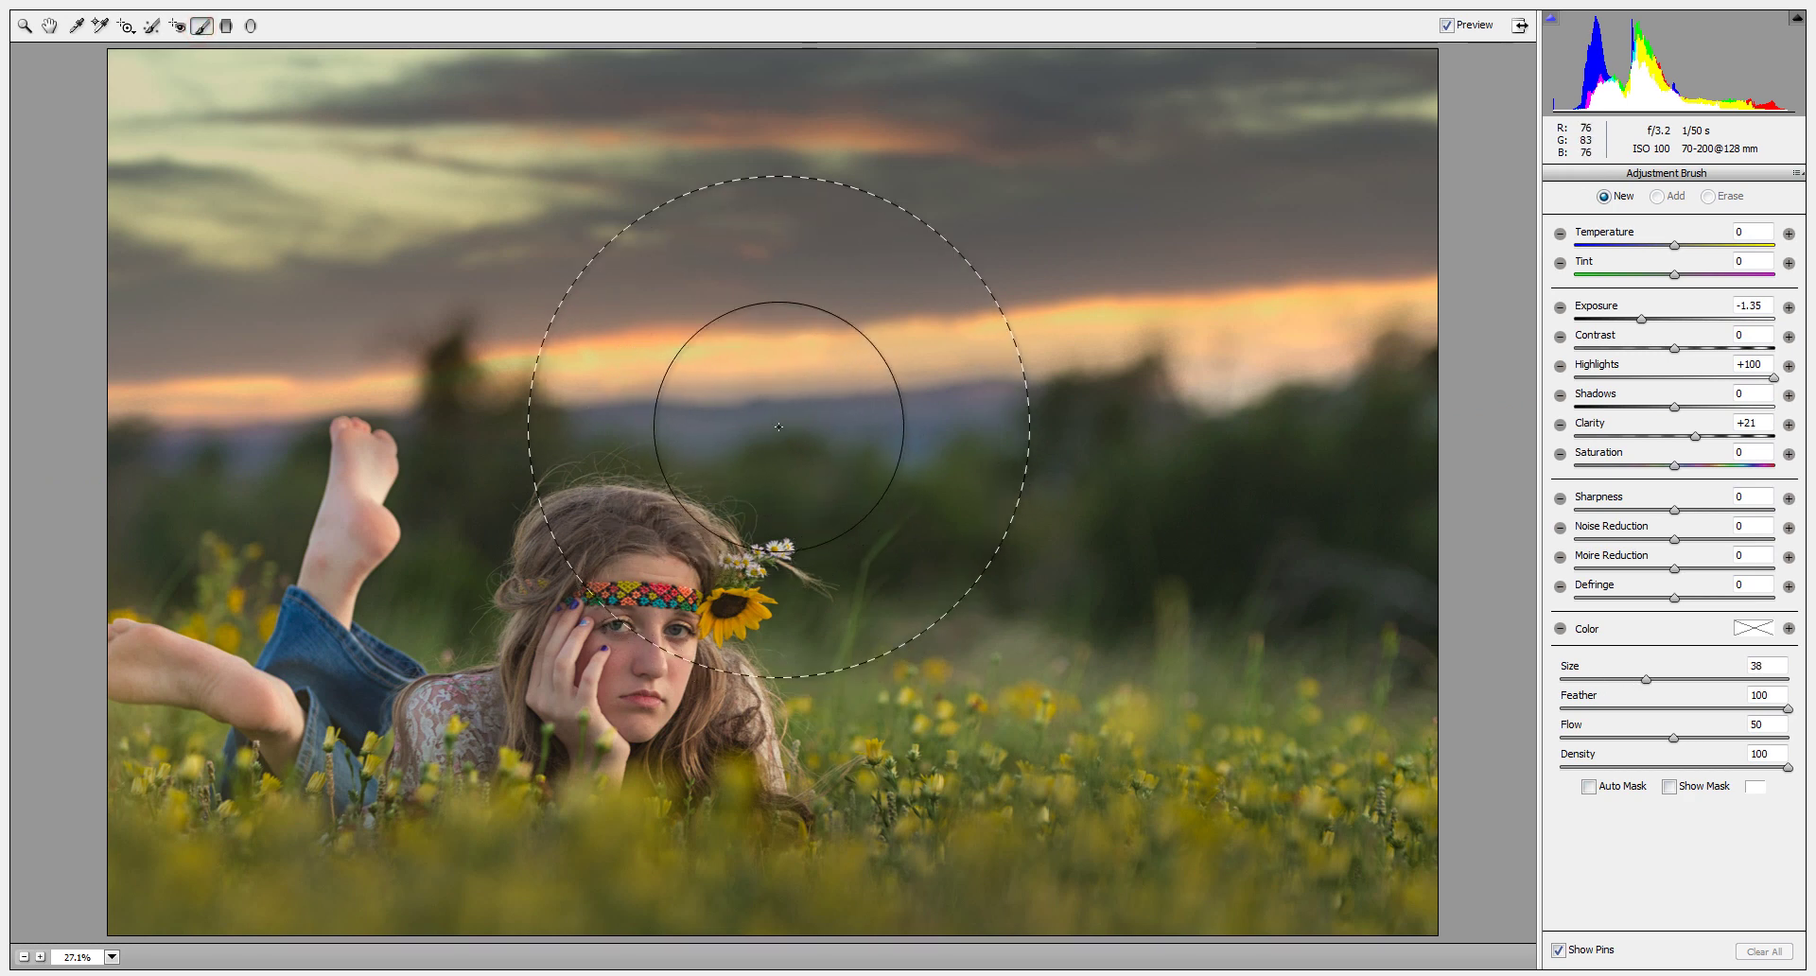
{"action": "key", "text": "bracketright"}
{"action": "key", "text": "bracketright"}
{"action": "left_click", "coordinate": [791, 392]}
{"action": "type", "text": "0"}
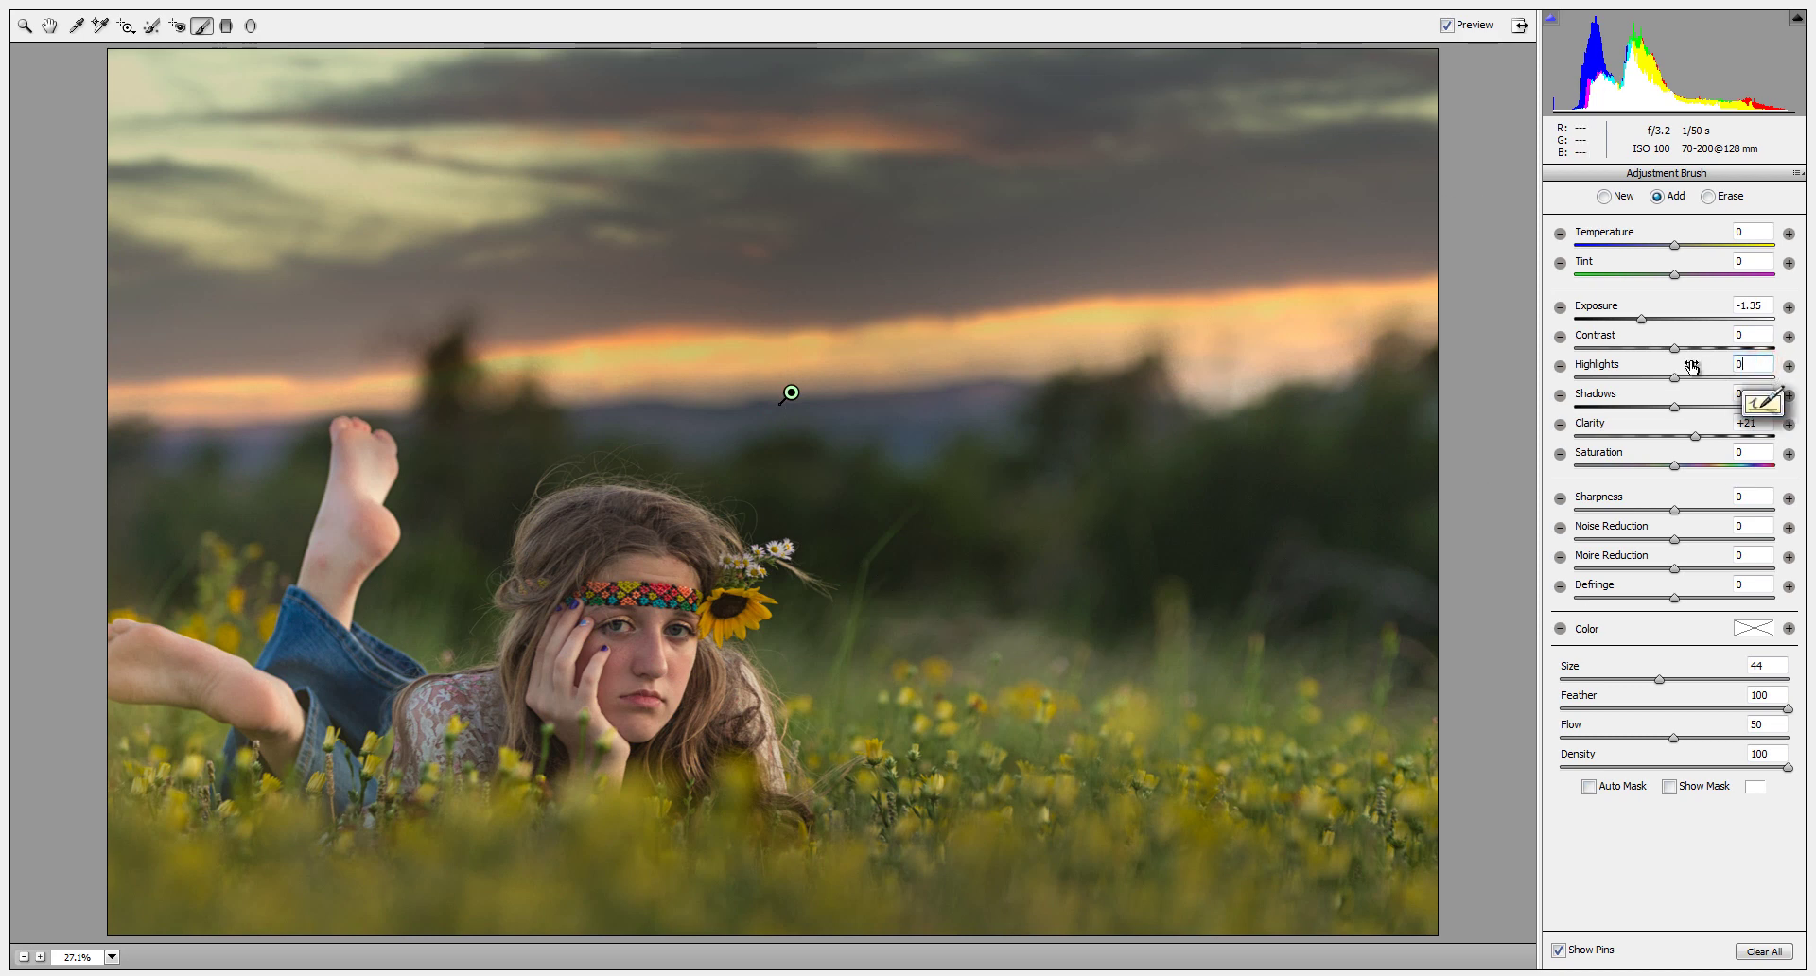
{"action": "double_click", "coordinate": [1773, 377]}
{"action": "type", "text": "0"}
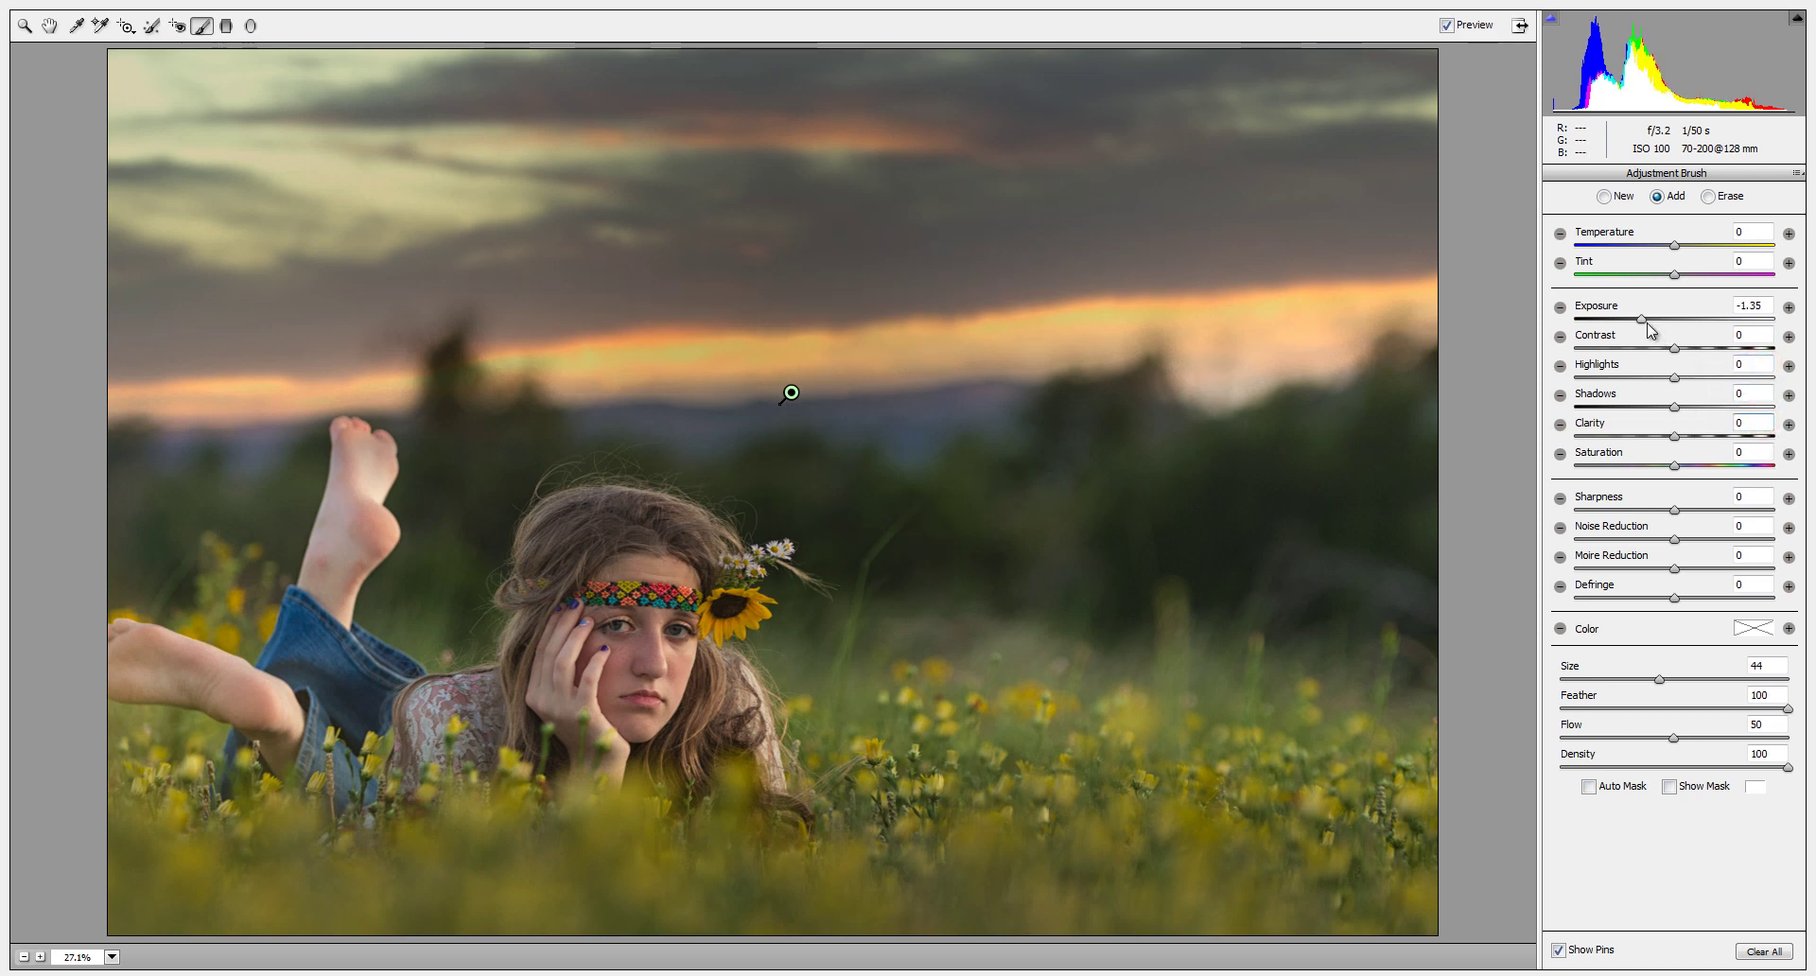
{"action": "left_click_drag", "start_coordinate": [1648, 328], "coordinate": [1705, 346]}
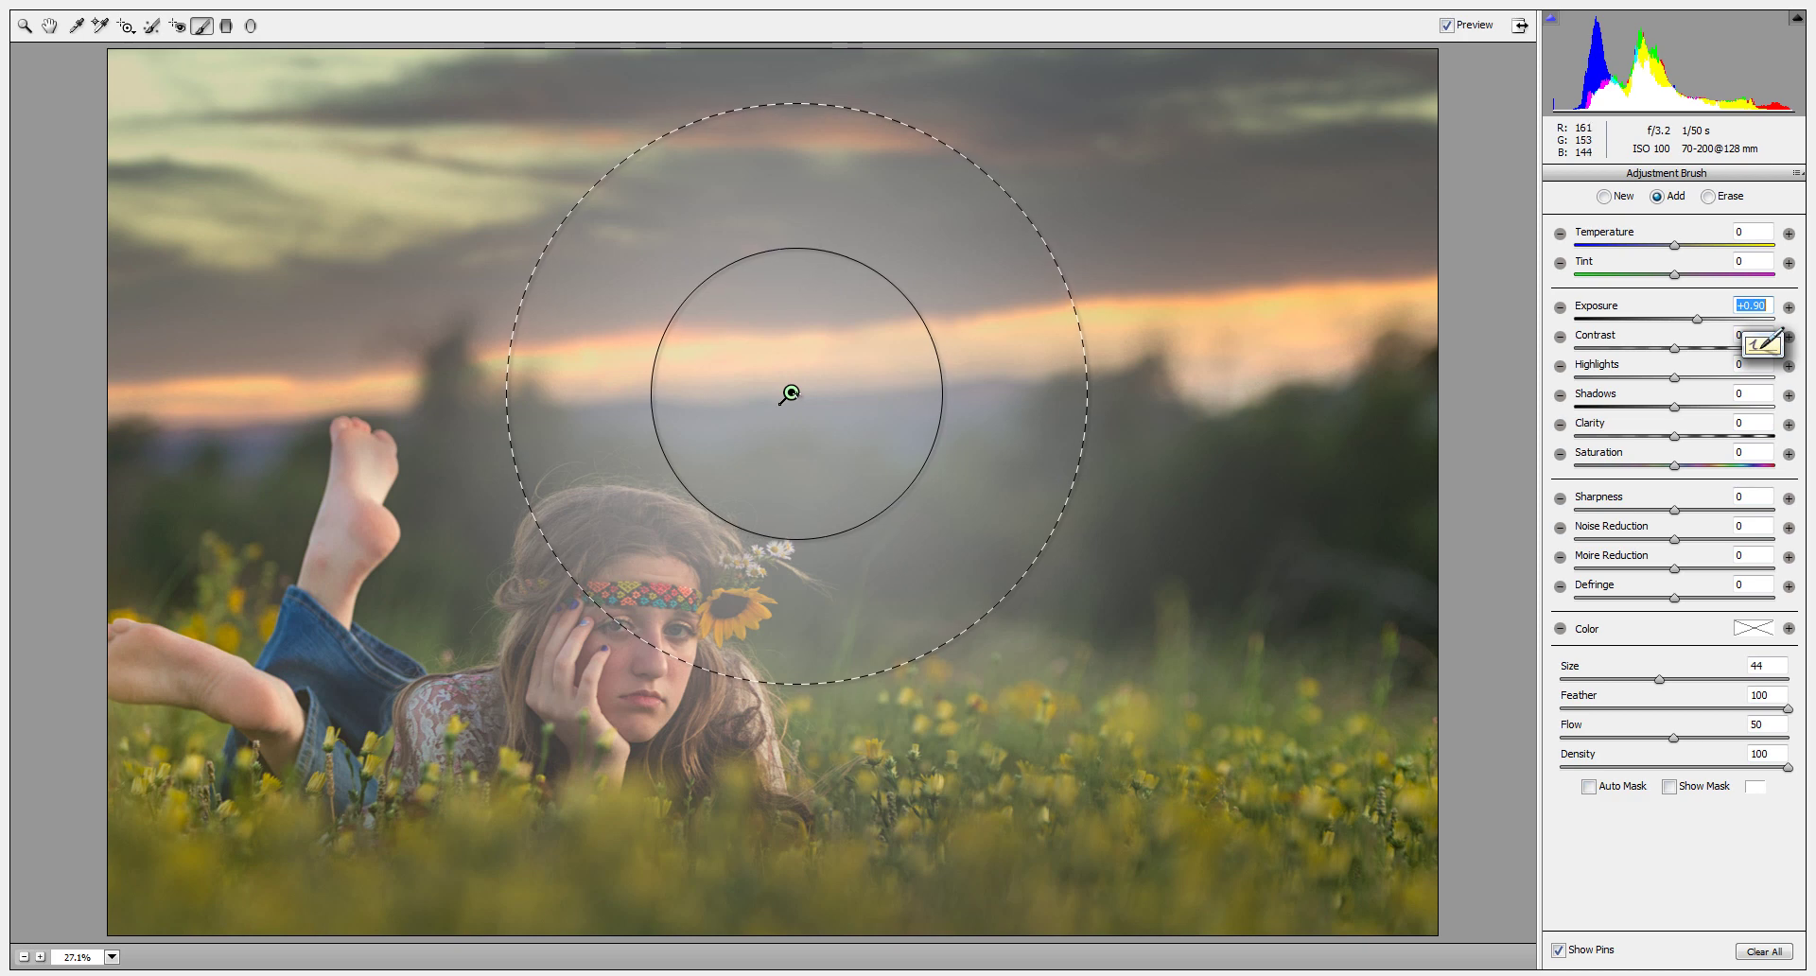
{"action": "left_click", "coordinate": [795, 392]}
{"action": "left_click_drag", "start_coordinate": [795, 392], "coordinate": [803, 447]}
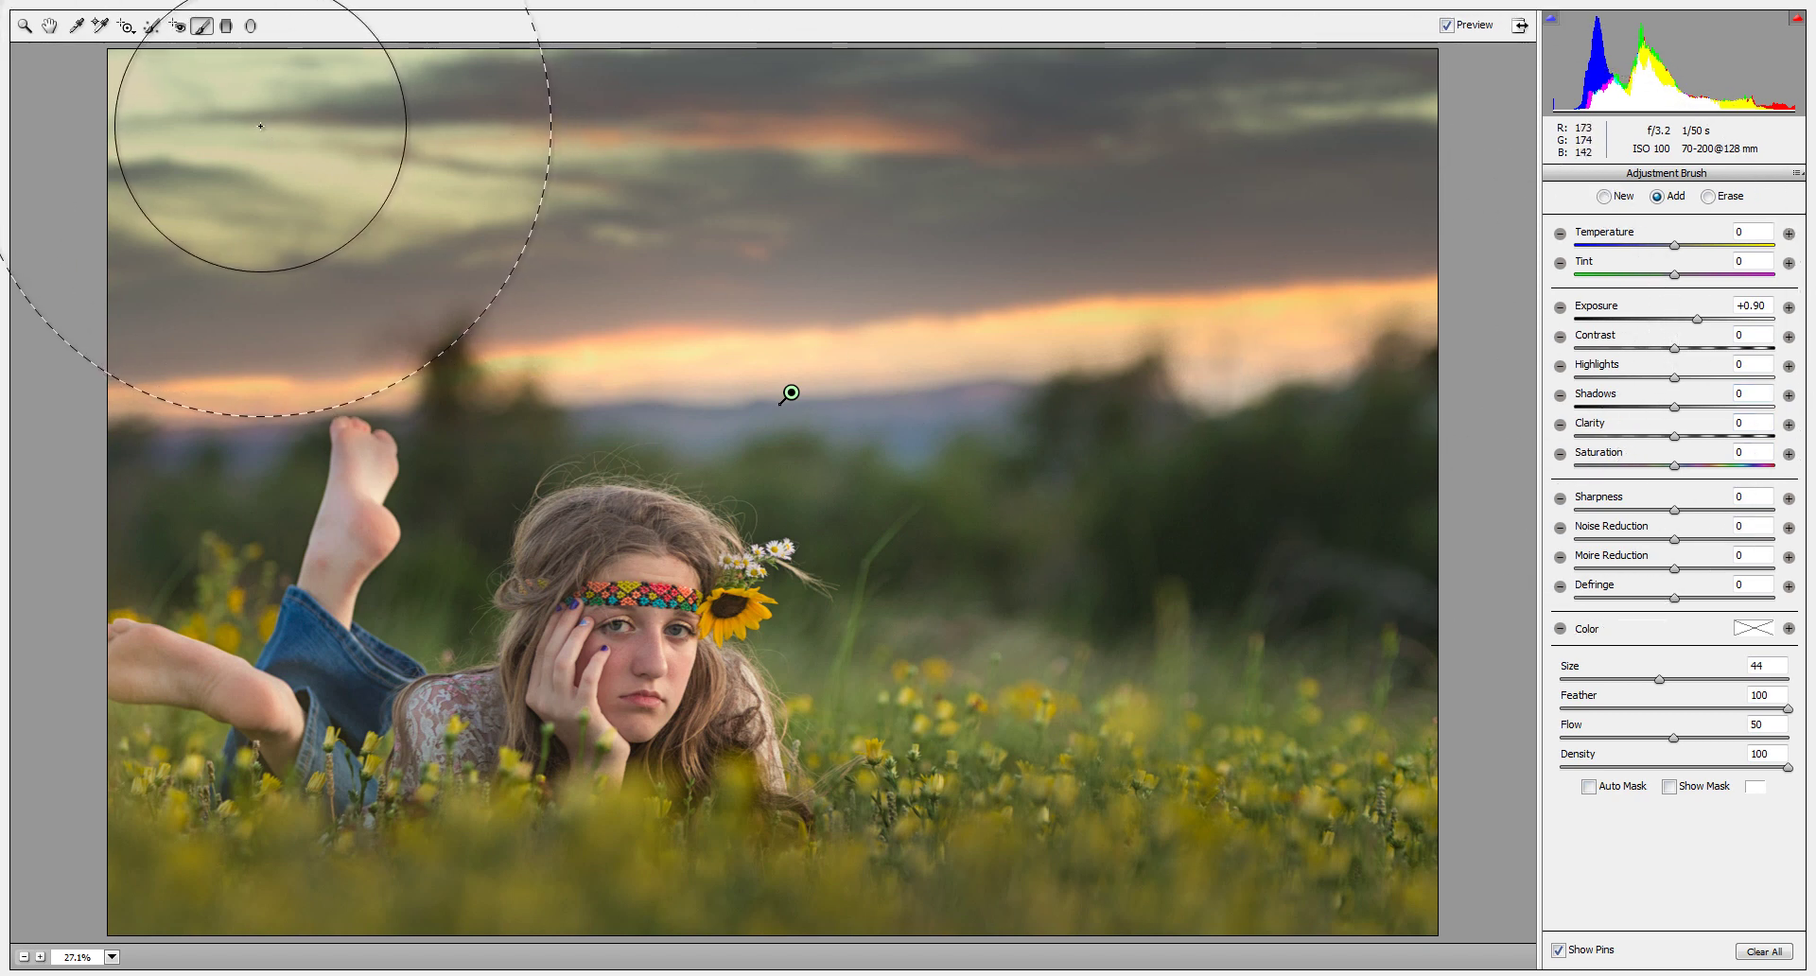
Step: Paint a new +0.25 exposure brush at size 24 along both sides of the sunset band
{"action": "left_click", "coordinate": [54, 31]}
{"action": "key", "text": "k"}
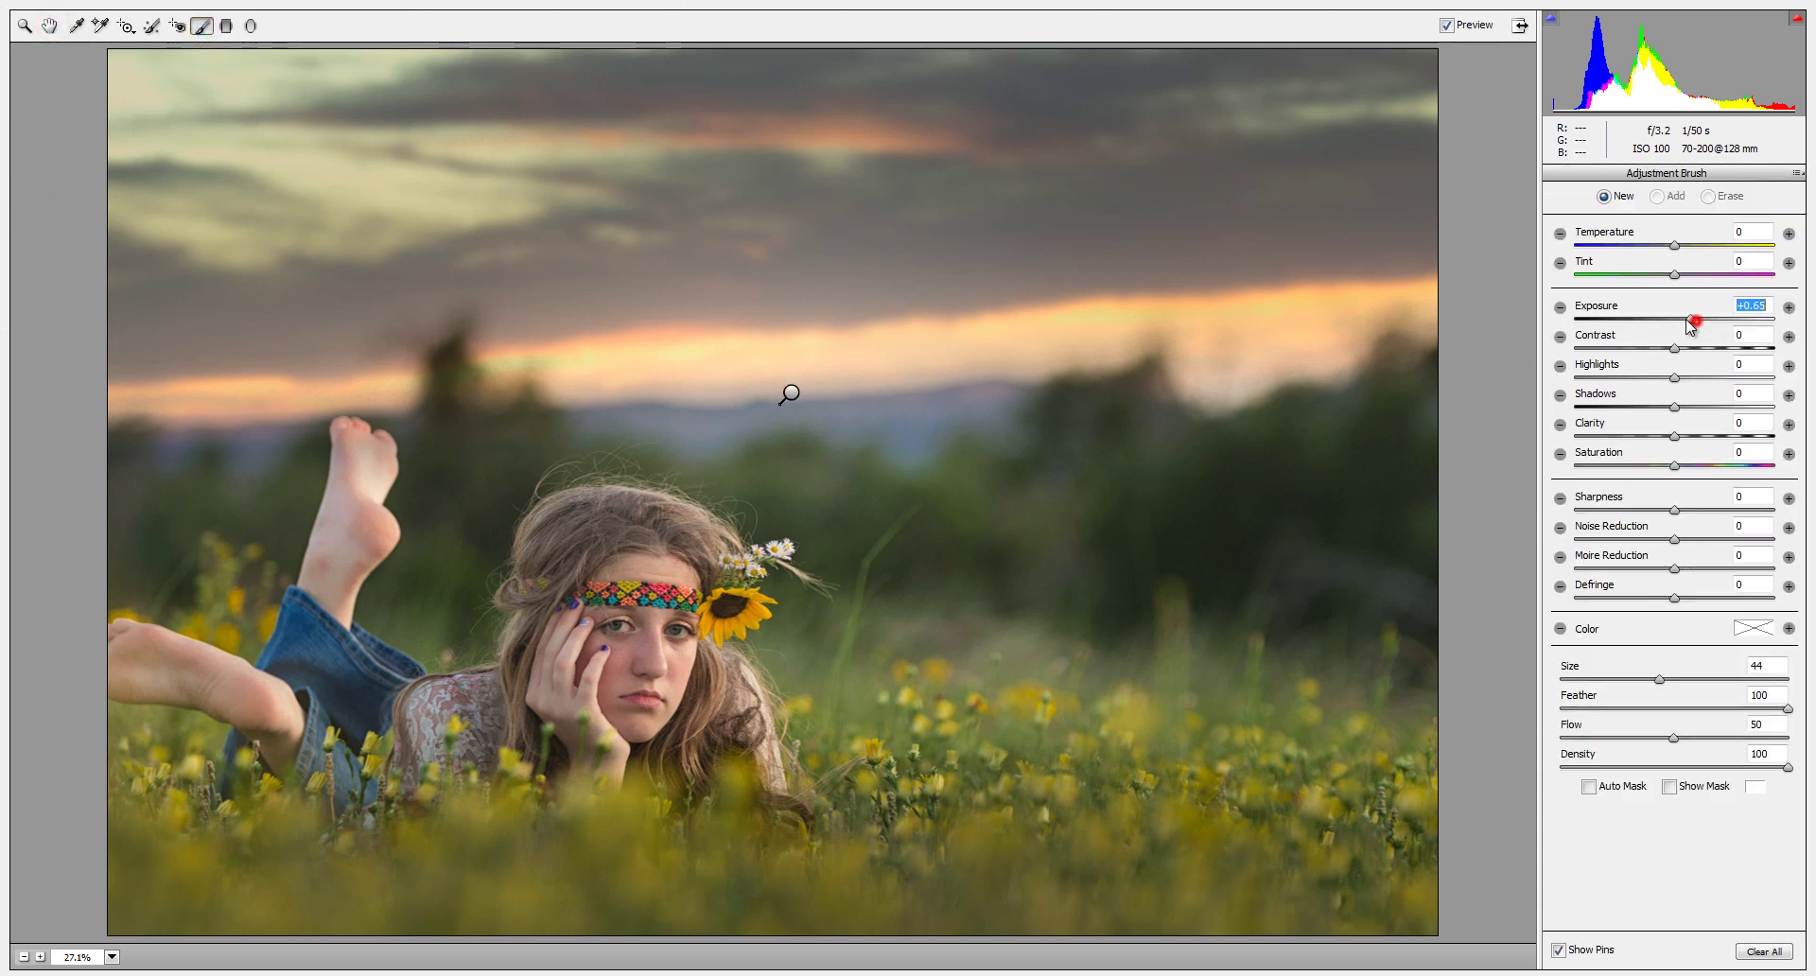
{"action": "left_click_drag", "start_coordinate": [1692, 324], "coordinate": [1681, 320]}
{"action": "key", "text": "bracketleft"}
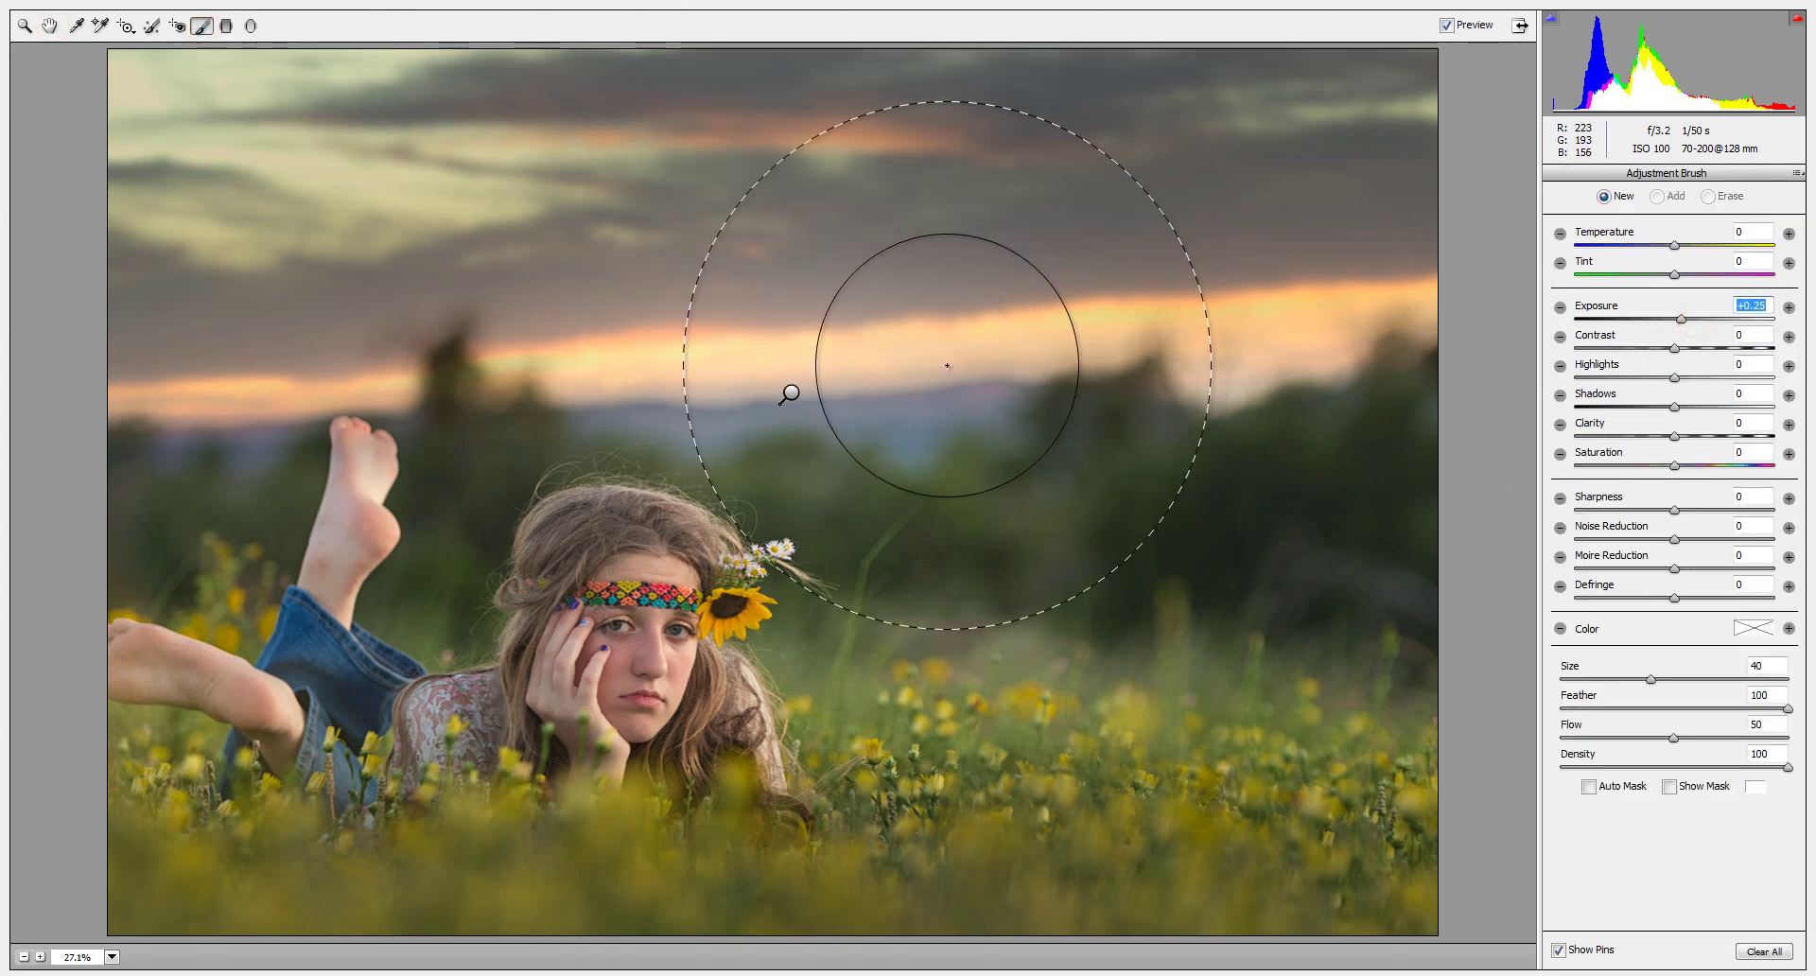
{"action": "key", "text": "bracketleft"}
{"action": "key", "text": "bracketleft"}
{"action": "key", "text": "bracketleft"}
{"action": "key", "text": "bracketleft"}
{"action": "left_click_drag", "start_coordinate": [947, 366], "coordinate": [1309, 355]}
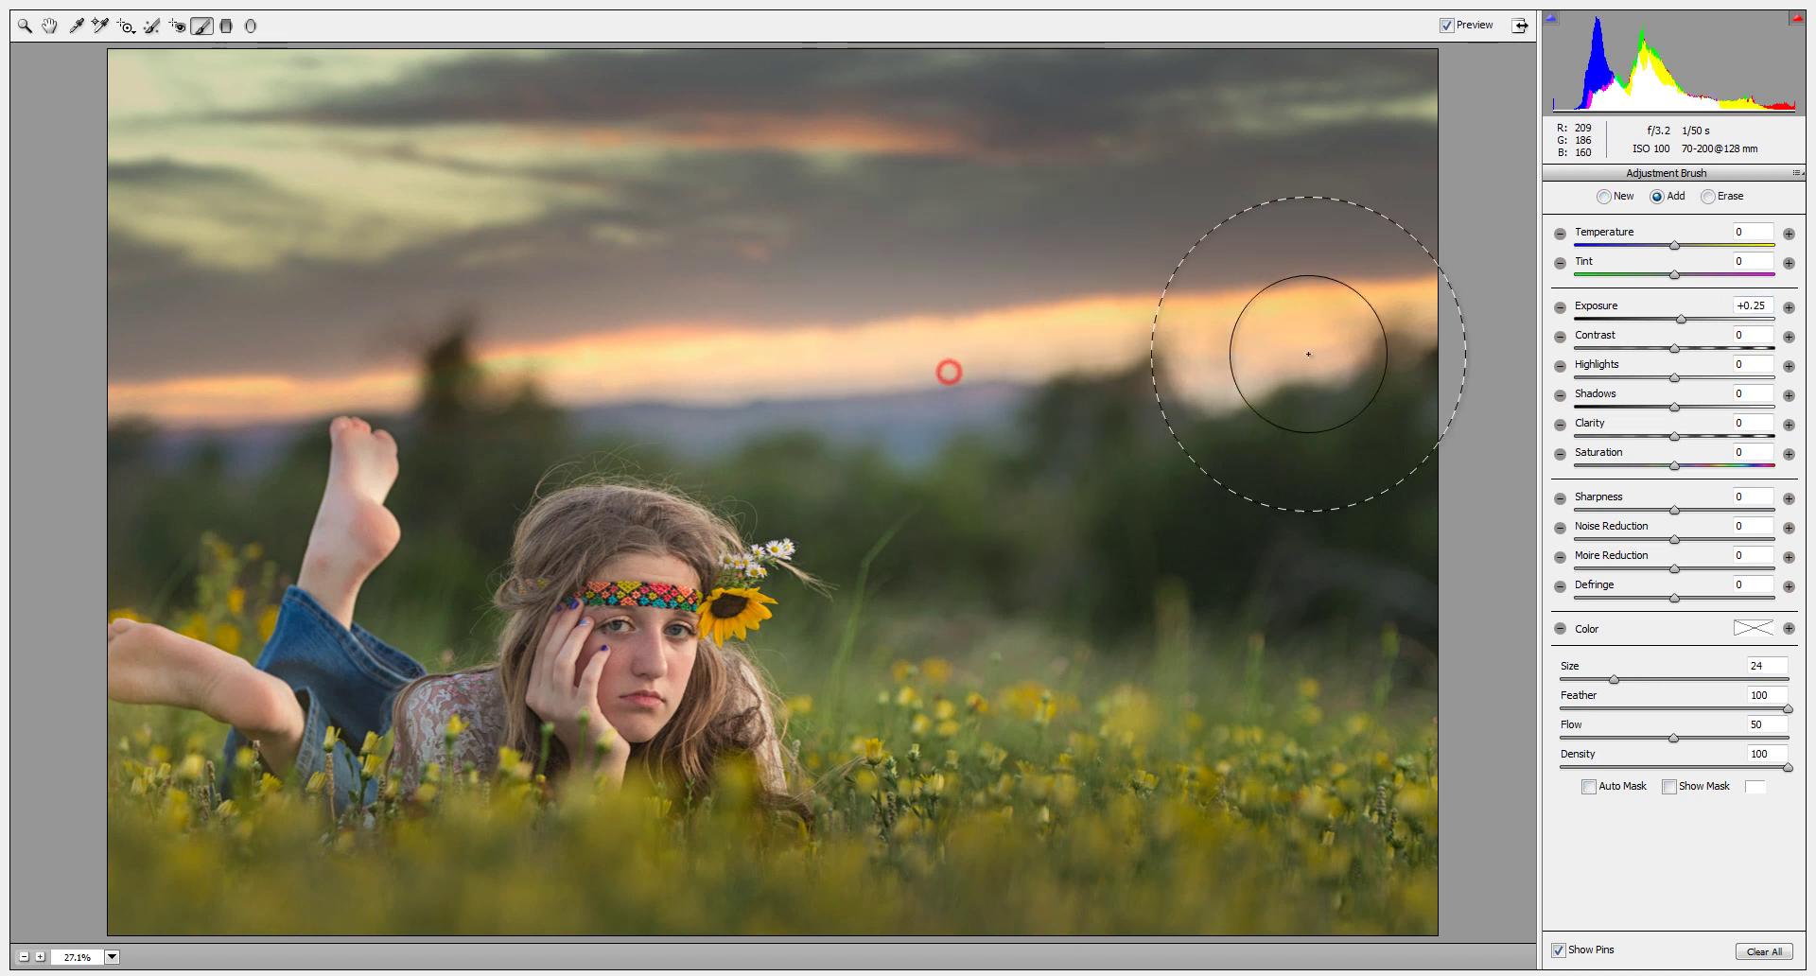
{"action": "mouse_move", "coordinate": [495, 377]}
{"action": "left_mouse_down"}
{"action": "mouse_move", "coordinate": [195, 393]}
{"action": "mouse_move", "coordinate": [479, 392]}
{"action": "mouse_move", "coordinate": [143, 370]}
{"action": "mouse_move", "coordinate": [515, 291]}
{"action": "left_mouse_up"}
{"action": "left_click_drag", "start_coordinate": [1685, 323], "coordinate": [1693, 323]}
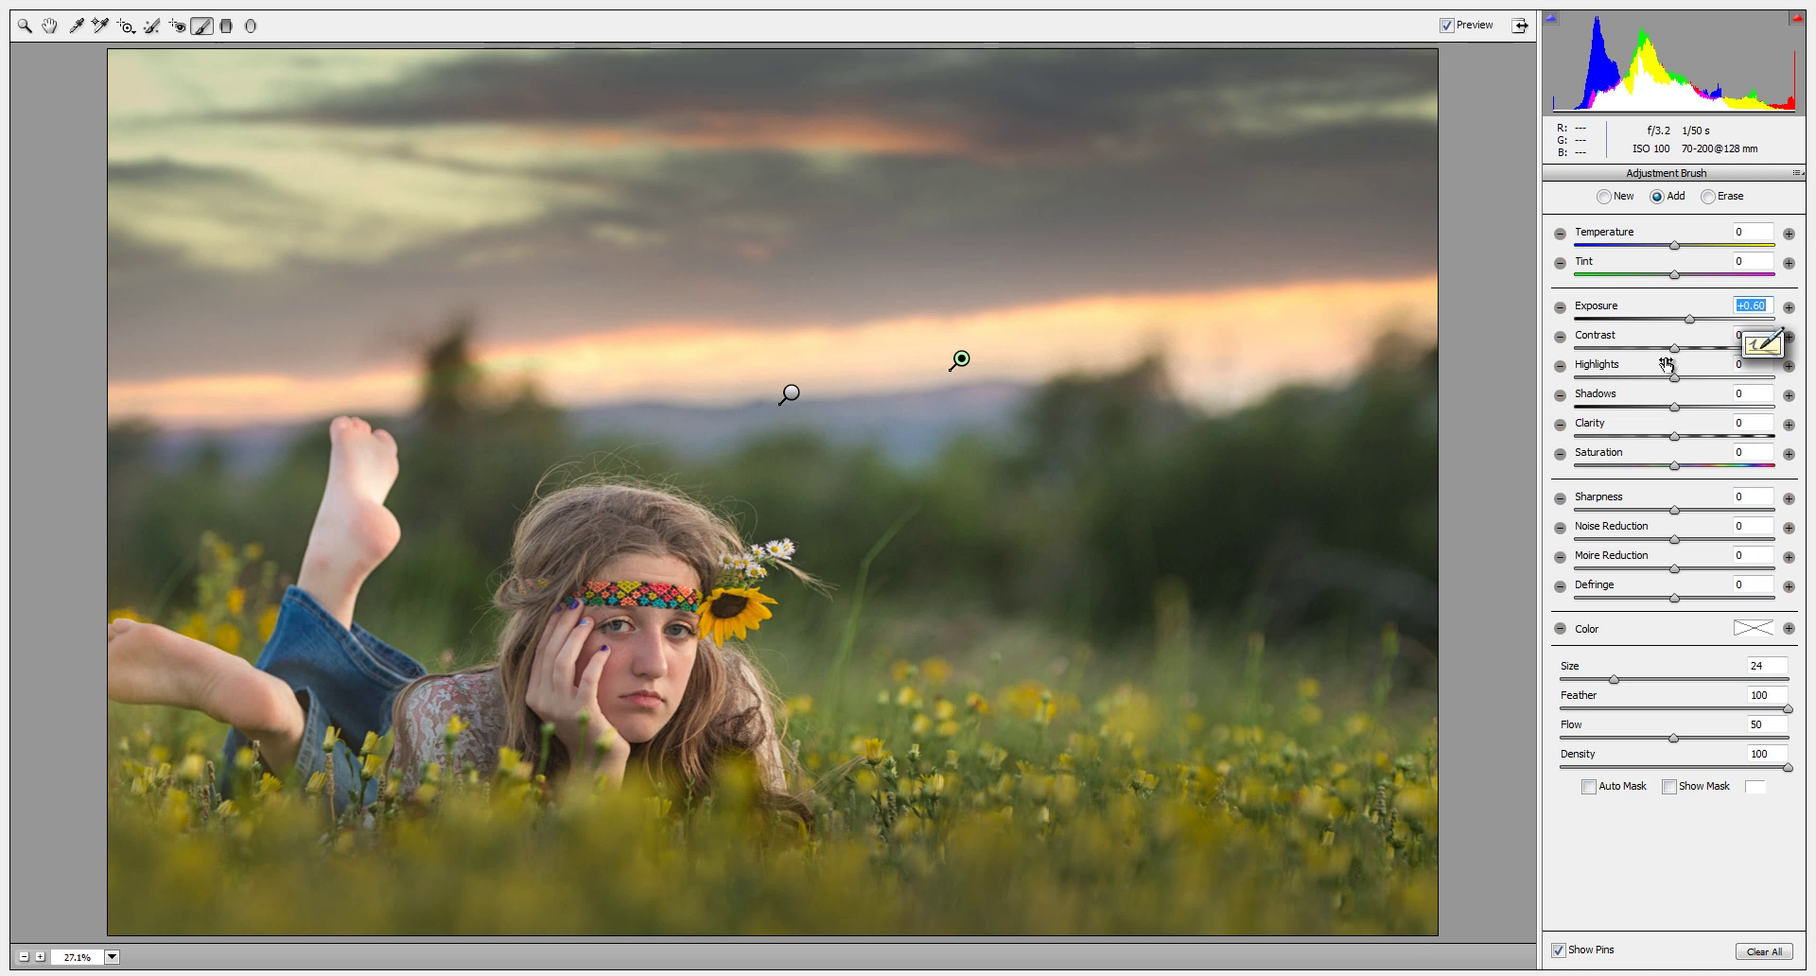
{"action": "left_click_drag", "start_coordinate": [1694, 323], "coordinate": [1684, 321]}
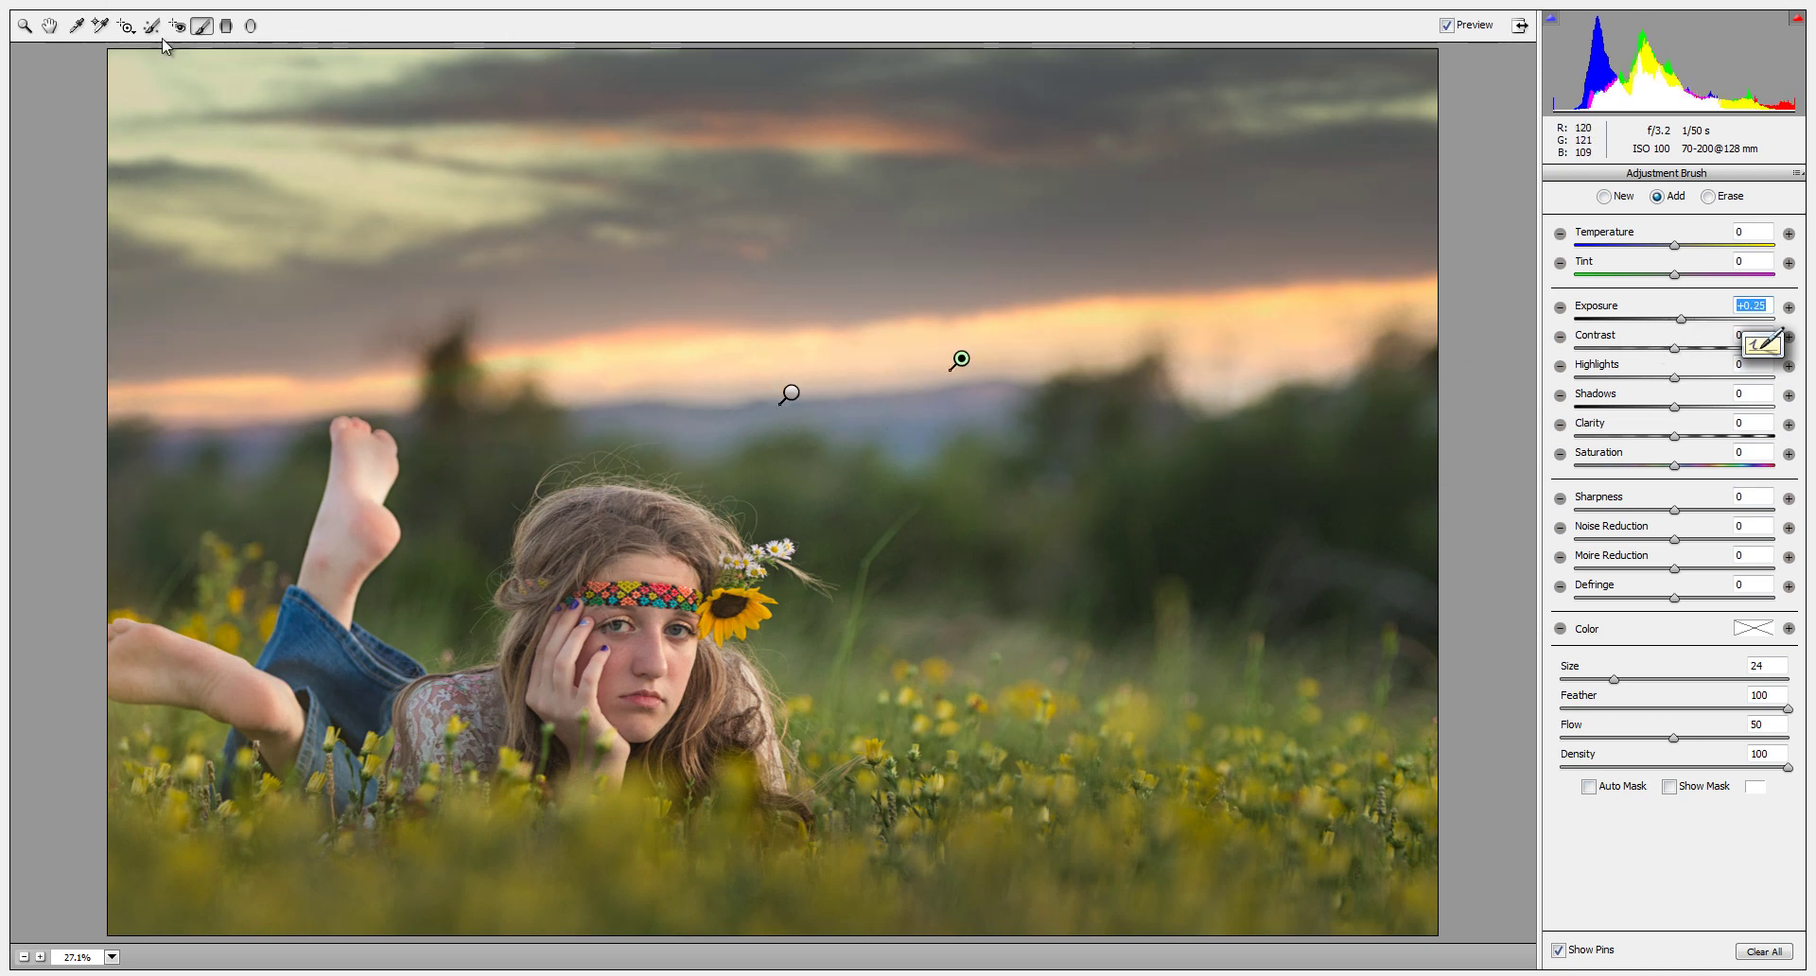
{"action": "left_click", "coordinate": [49, 26]}
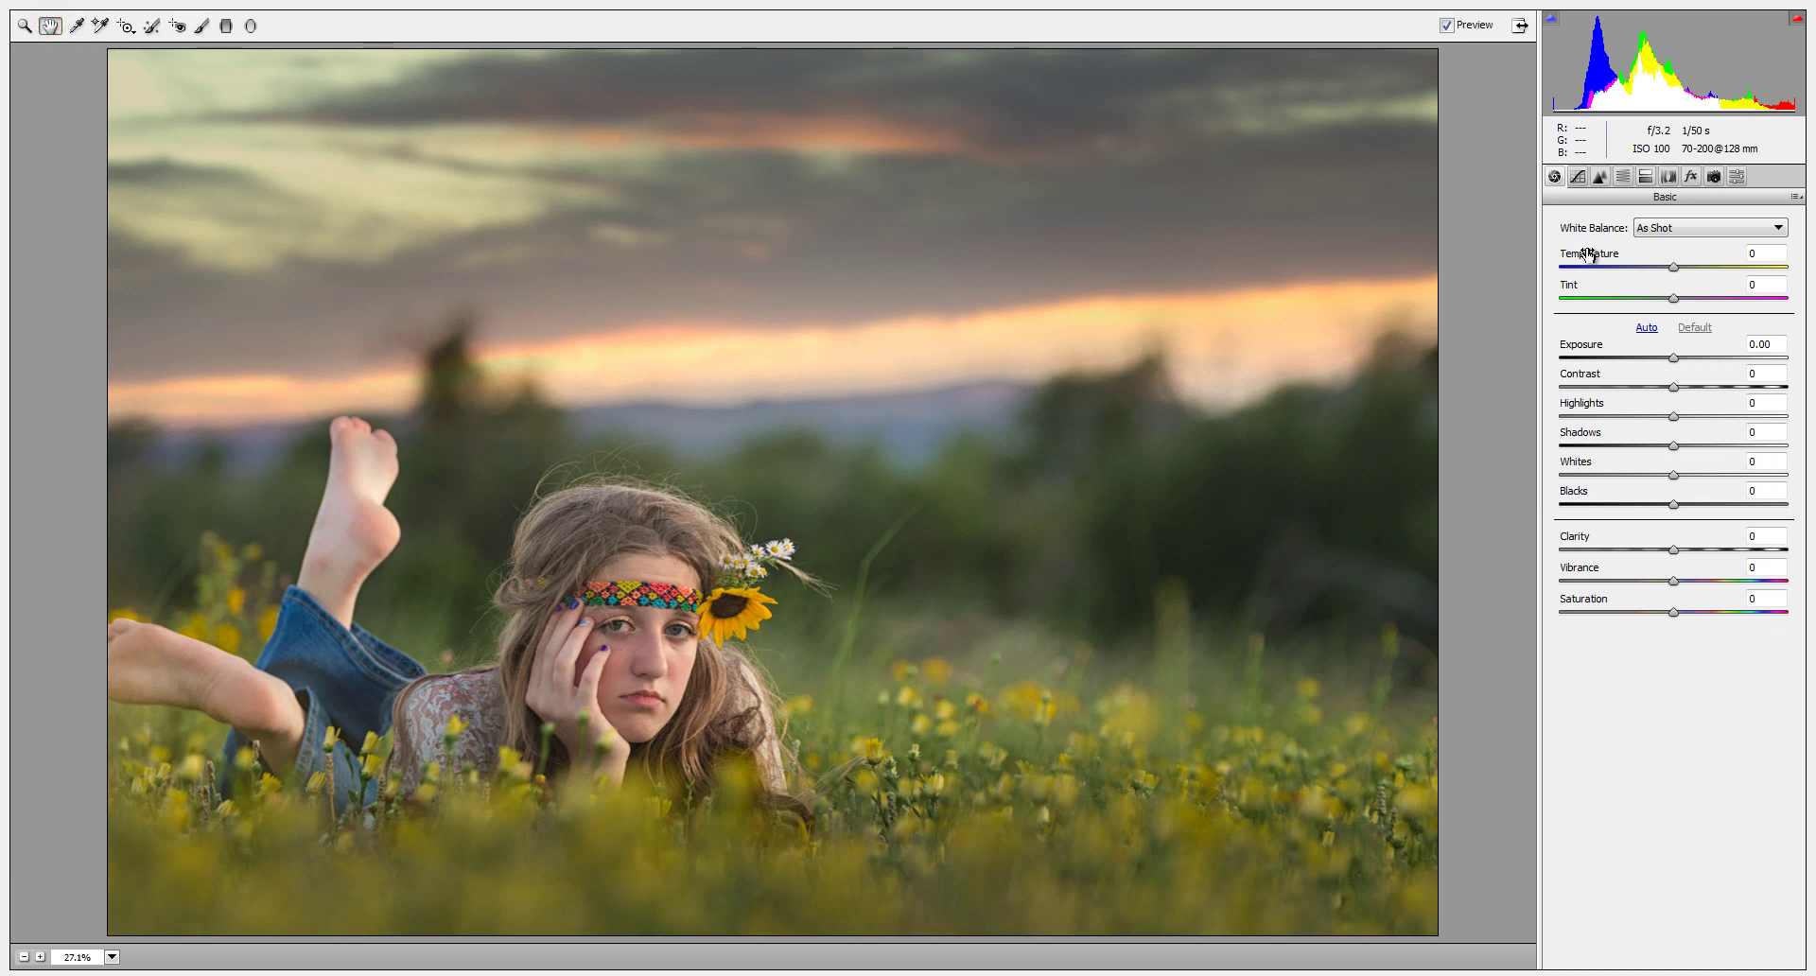
Step: Set sharpening Amount to 31, then paint a Temperature +35 brush onto the hair
{"action": "left_click", "coordinate": [1600, 176]}
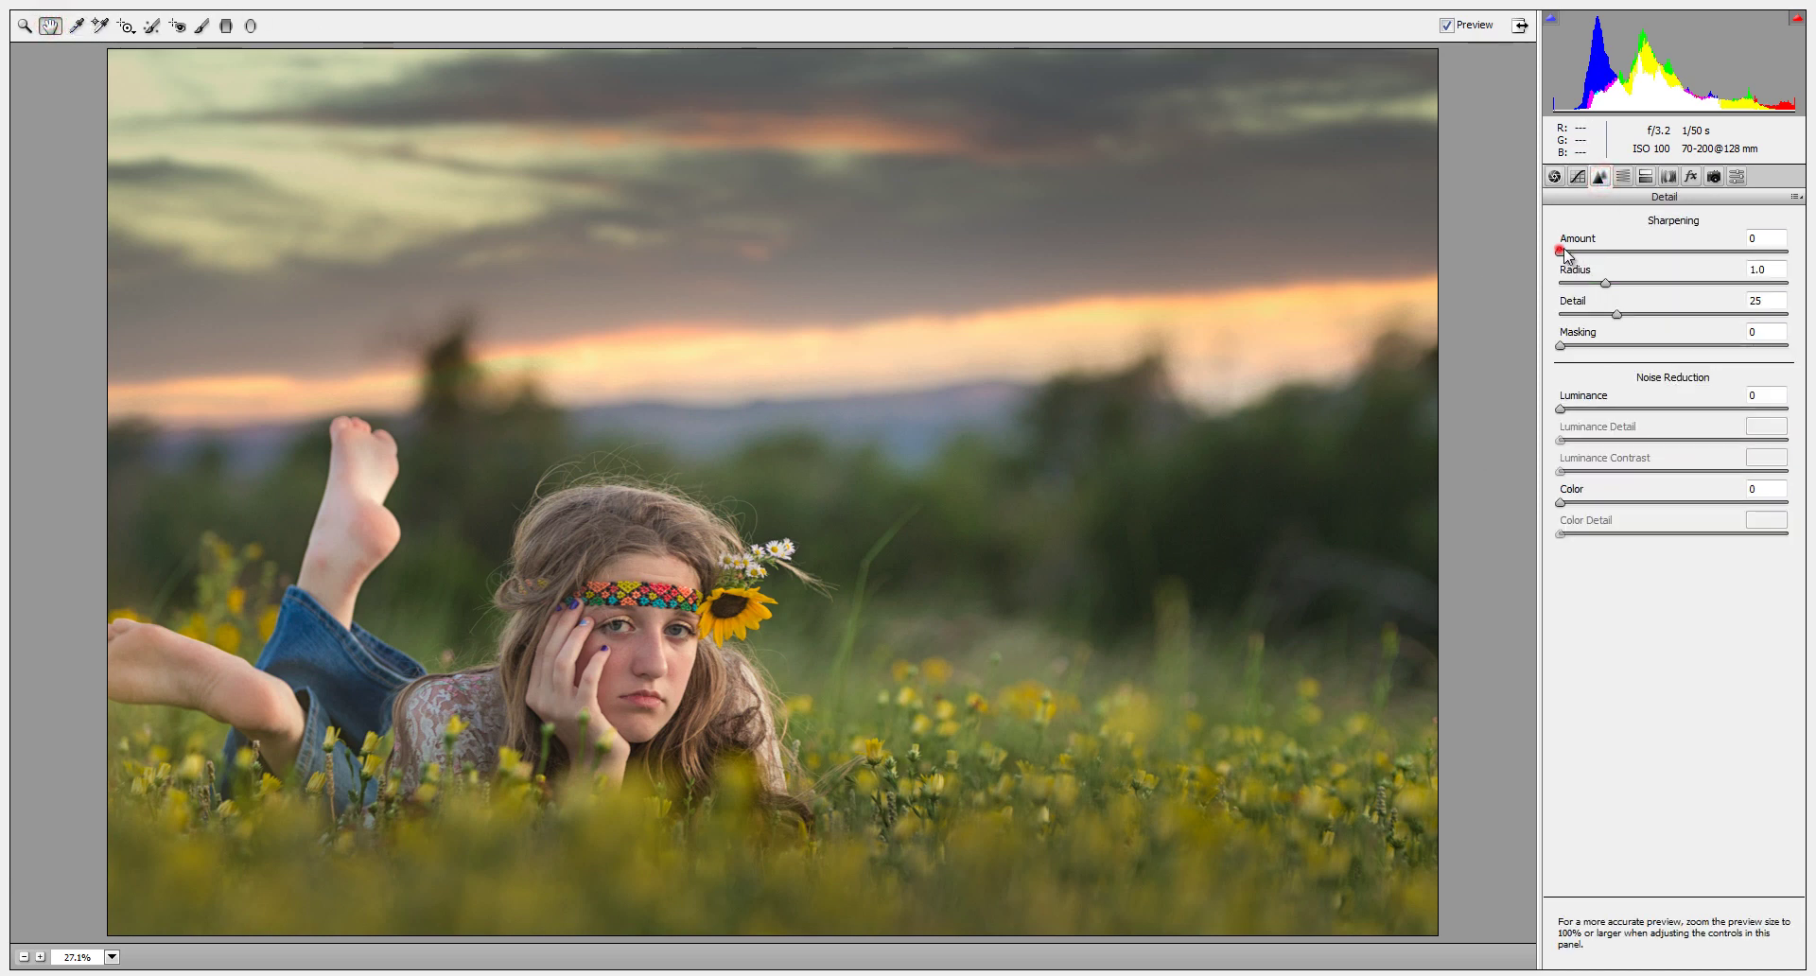
{"action": "left_click_drag", "start_coordinate": [1599, 252], "coordinate": [1609, 265]}
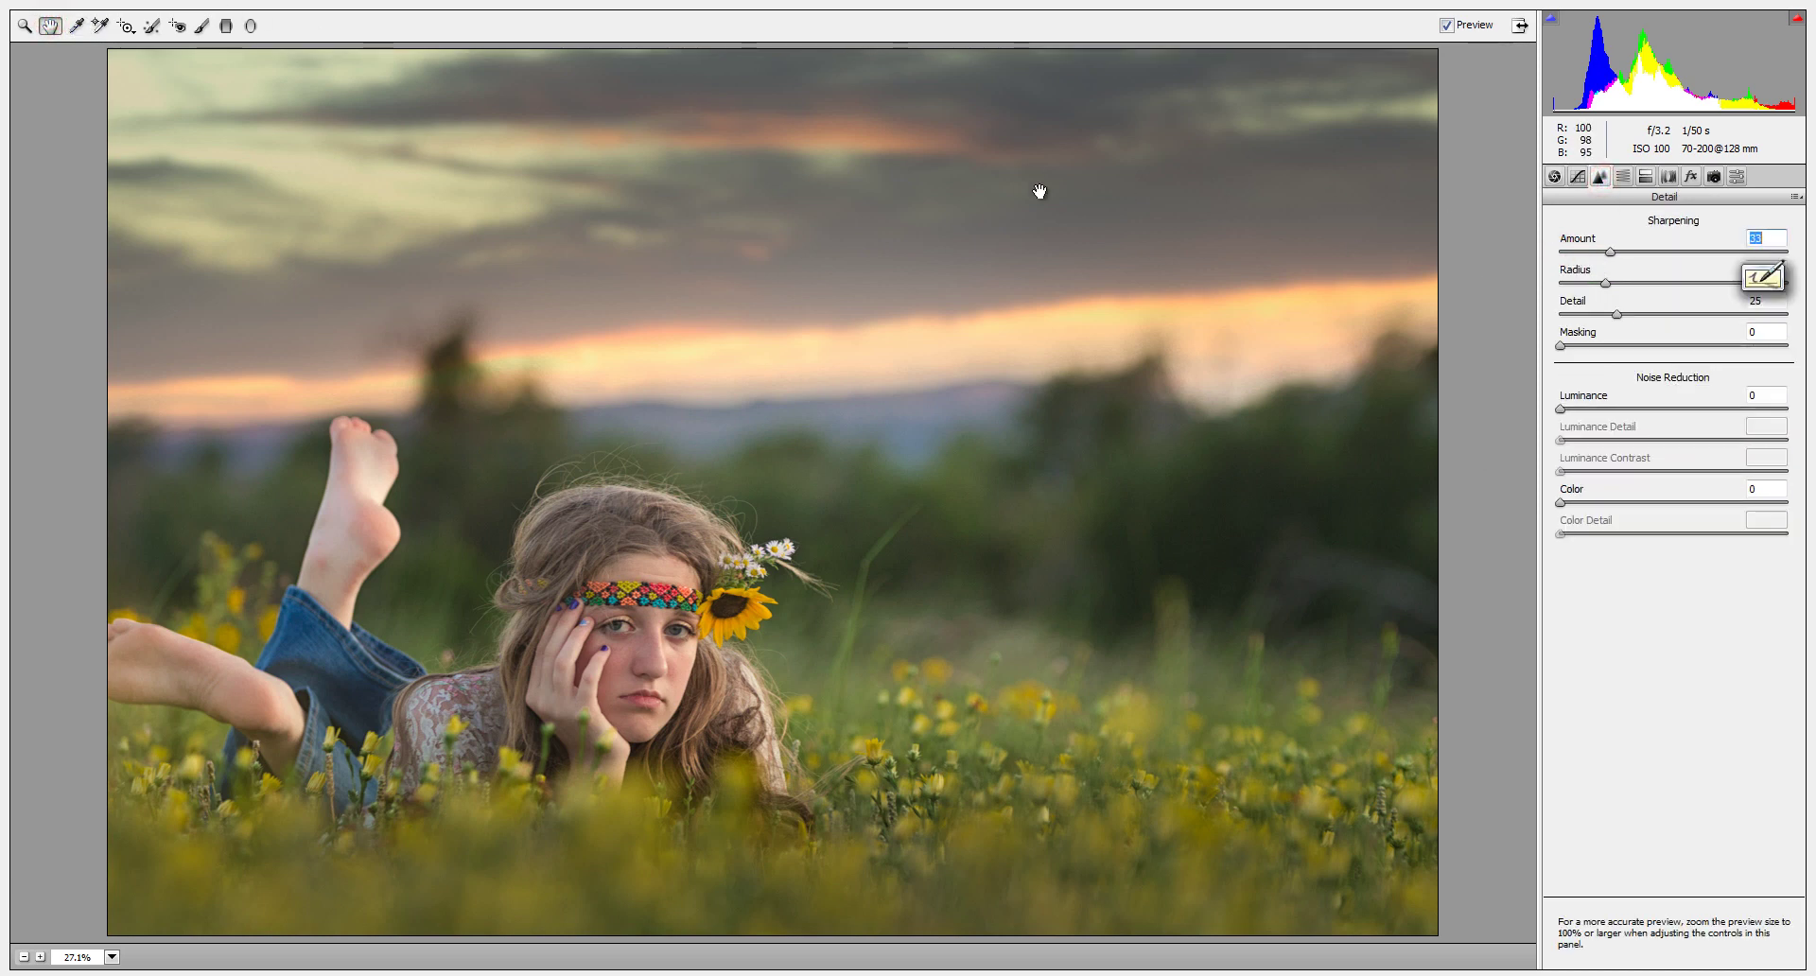
{"action": "left_click", "coordinate": [206, 29]}
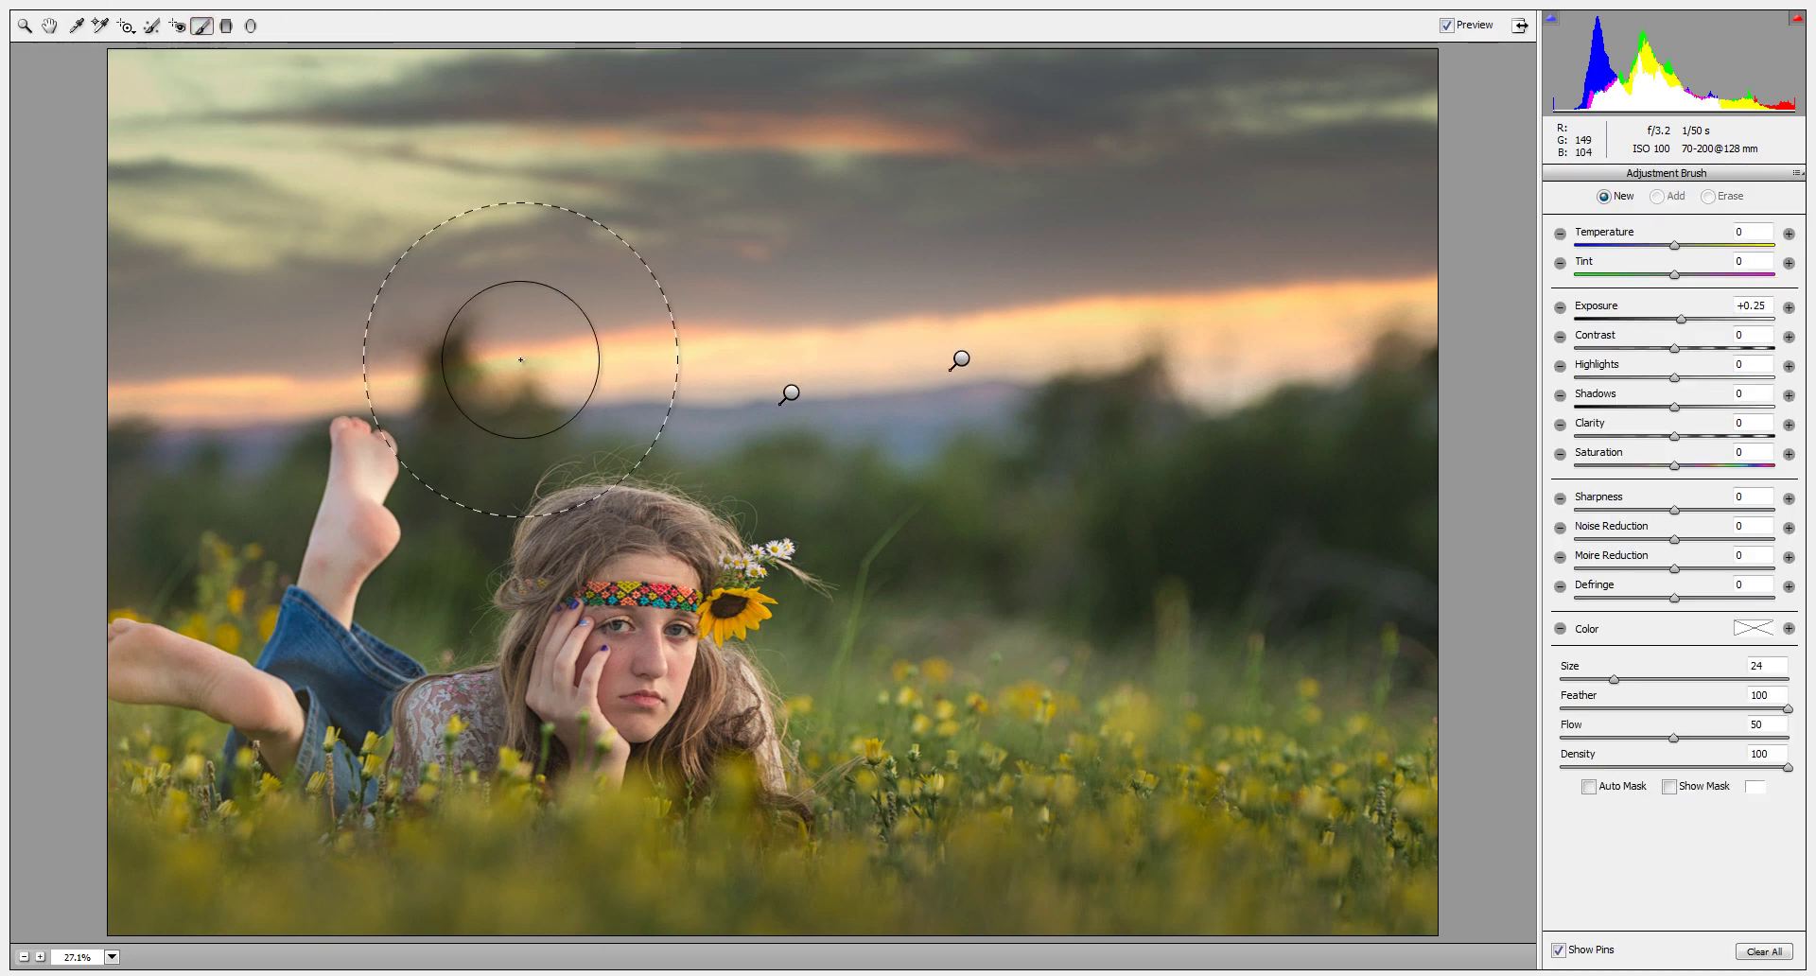
{"action": "key", "text": "bracketleft"}
{"action": "key", "text": "bracketleft"}
{"action": "key", "text": "bracketleft"}
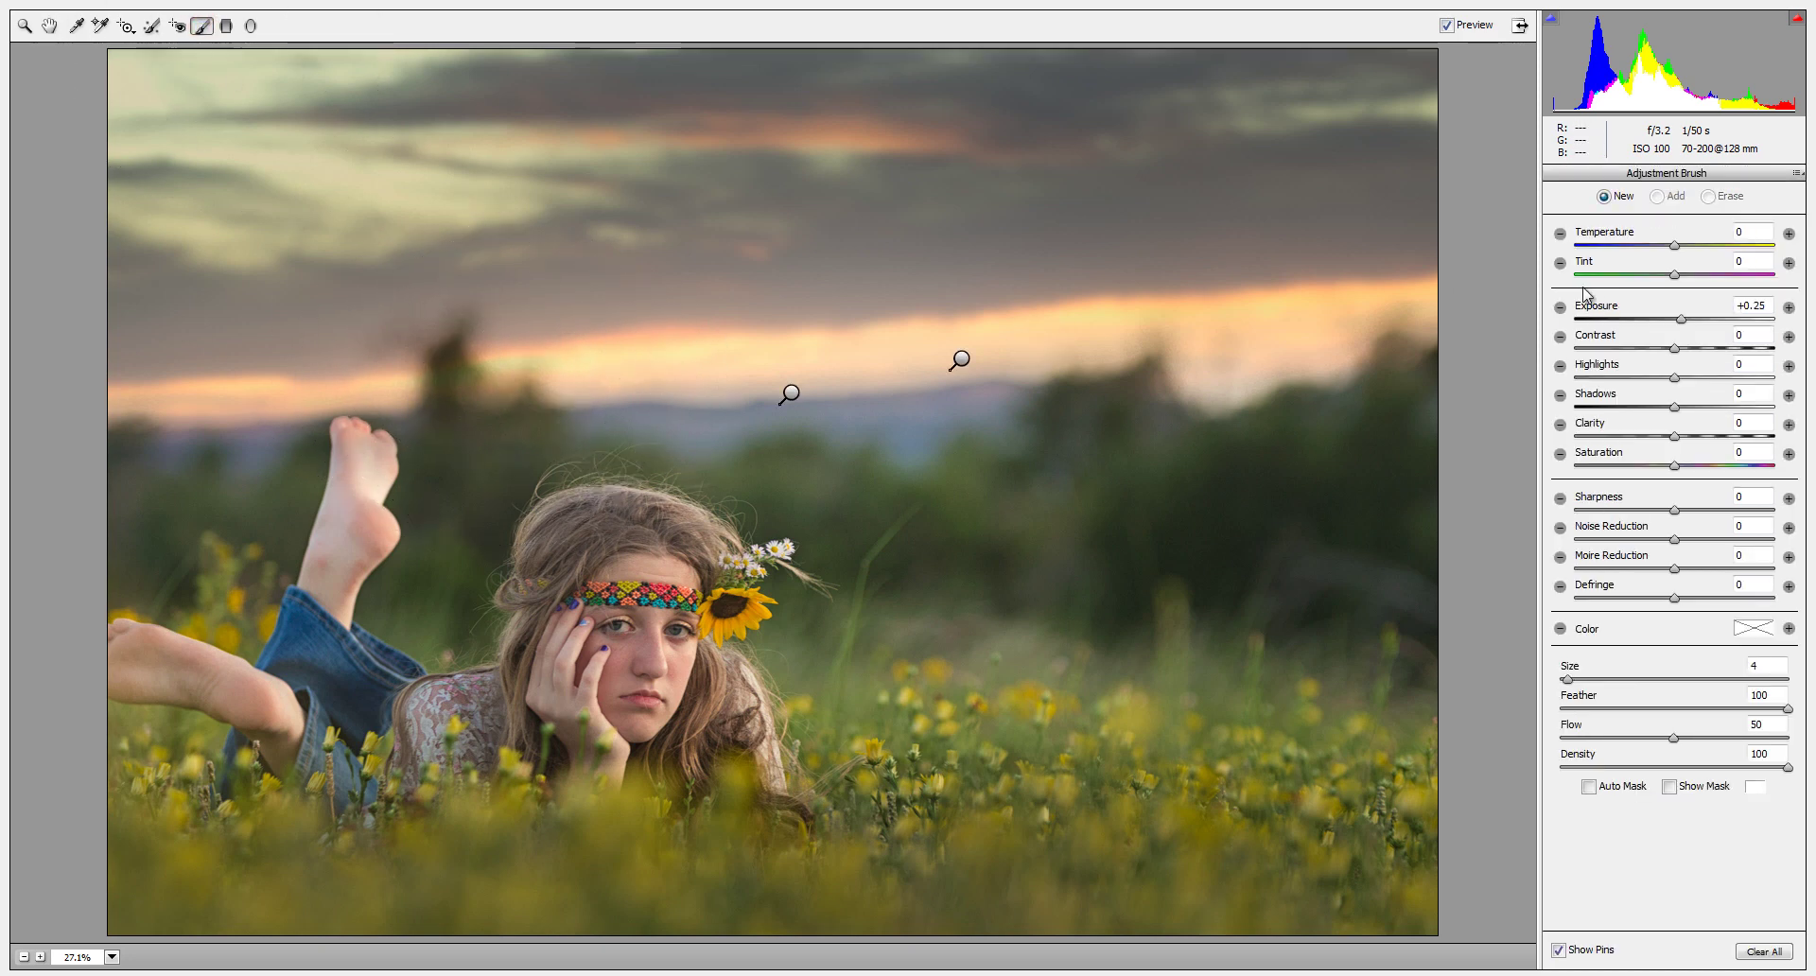
{"action": "double_click", "coordinate": [1745, 308]}
{"action": "type", "text": "0"}
{"action": "type", "text": "+6"}
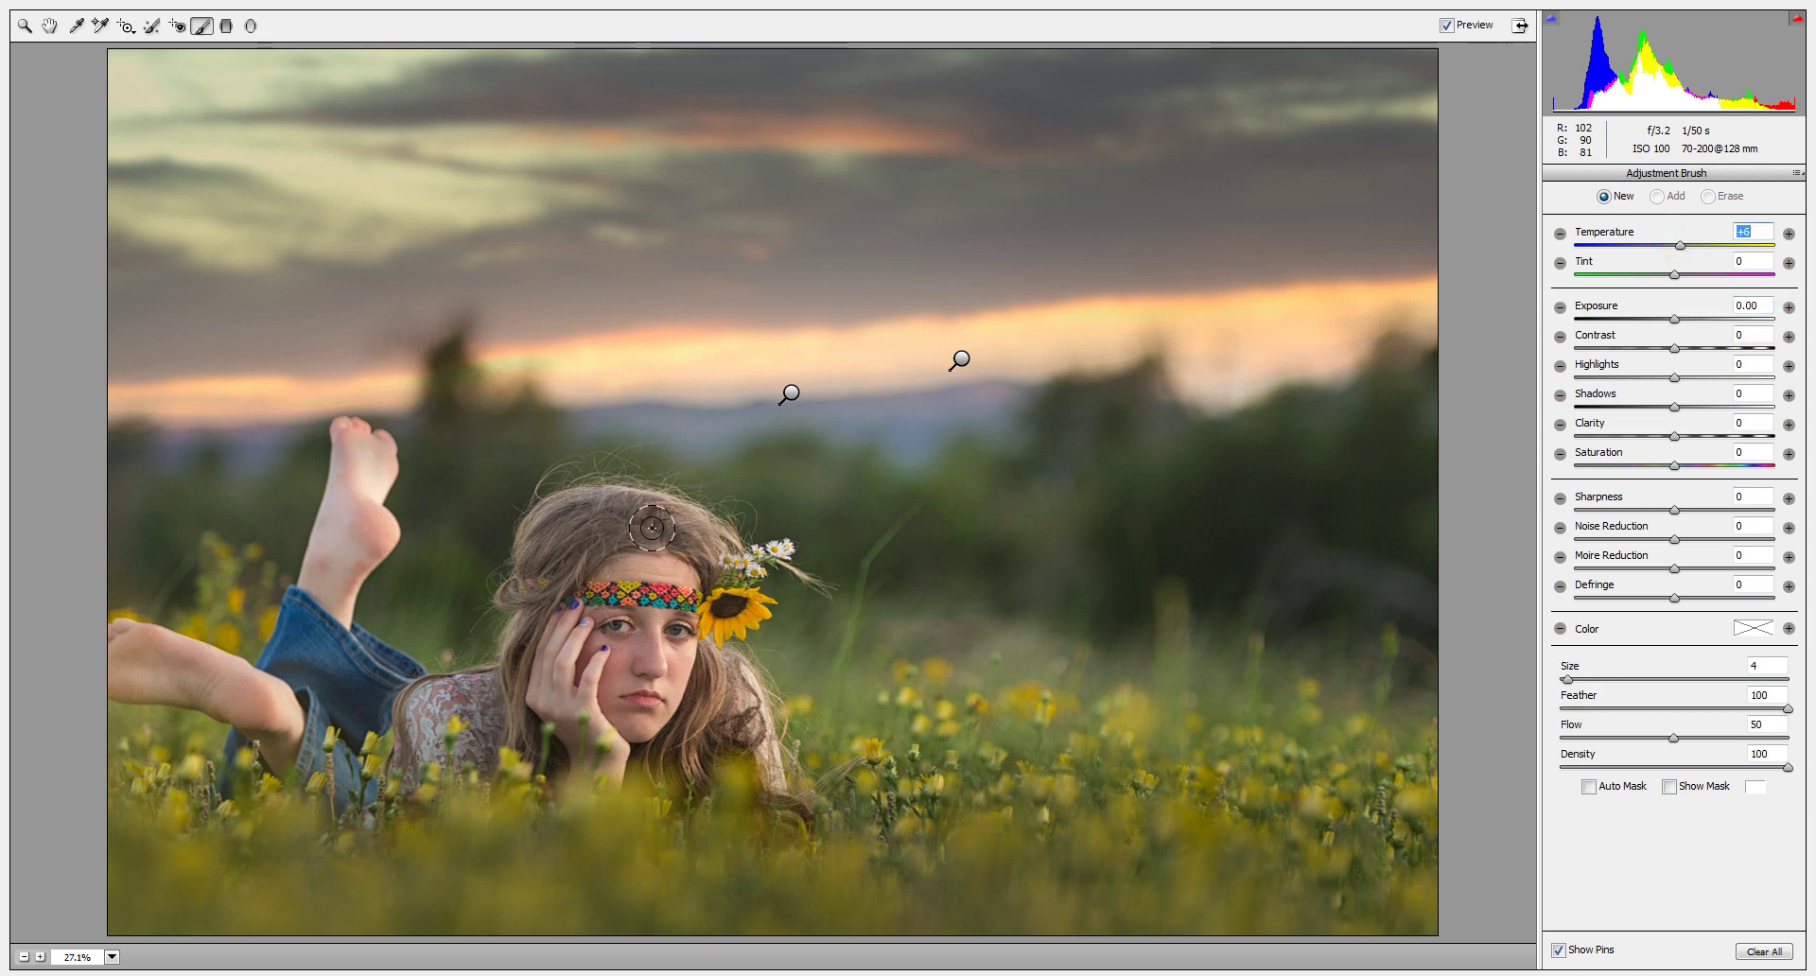
{"action": "mouse_move", "coordinate": [554, 568]}
{"action": "left_mouse_down"}
{"action": "mouse_move", "coordinate": [624, 530]}
{"action": "mouse_move", "coordinate": [556, 520]}
{"action": "mouse_move", "coordinate": [681, 531]}
{"action": "mouse_move", "coordinate": [638, 512]}
{"action": "left_mouse_up"}
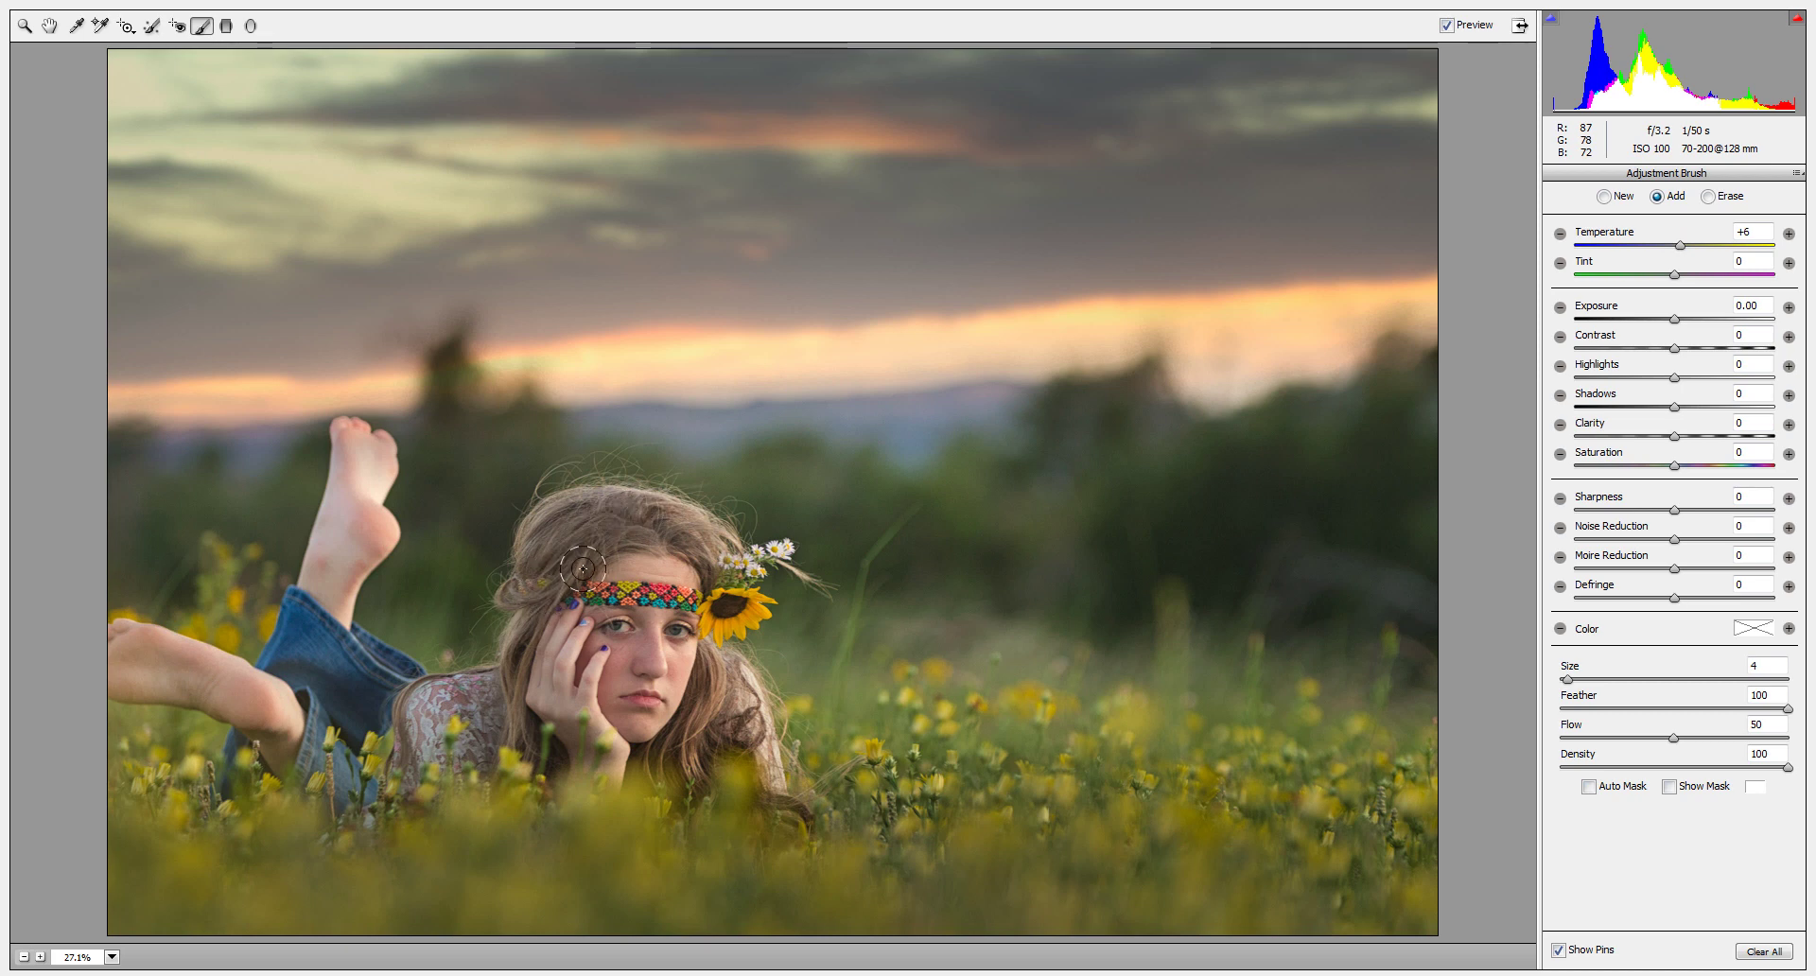
{"action": "left_click_drag", "start_coordinate": [1680, 249], "coordinate": [1696, 254]}
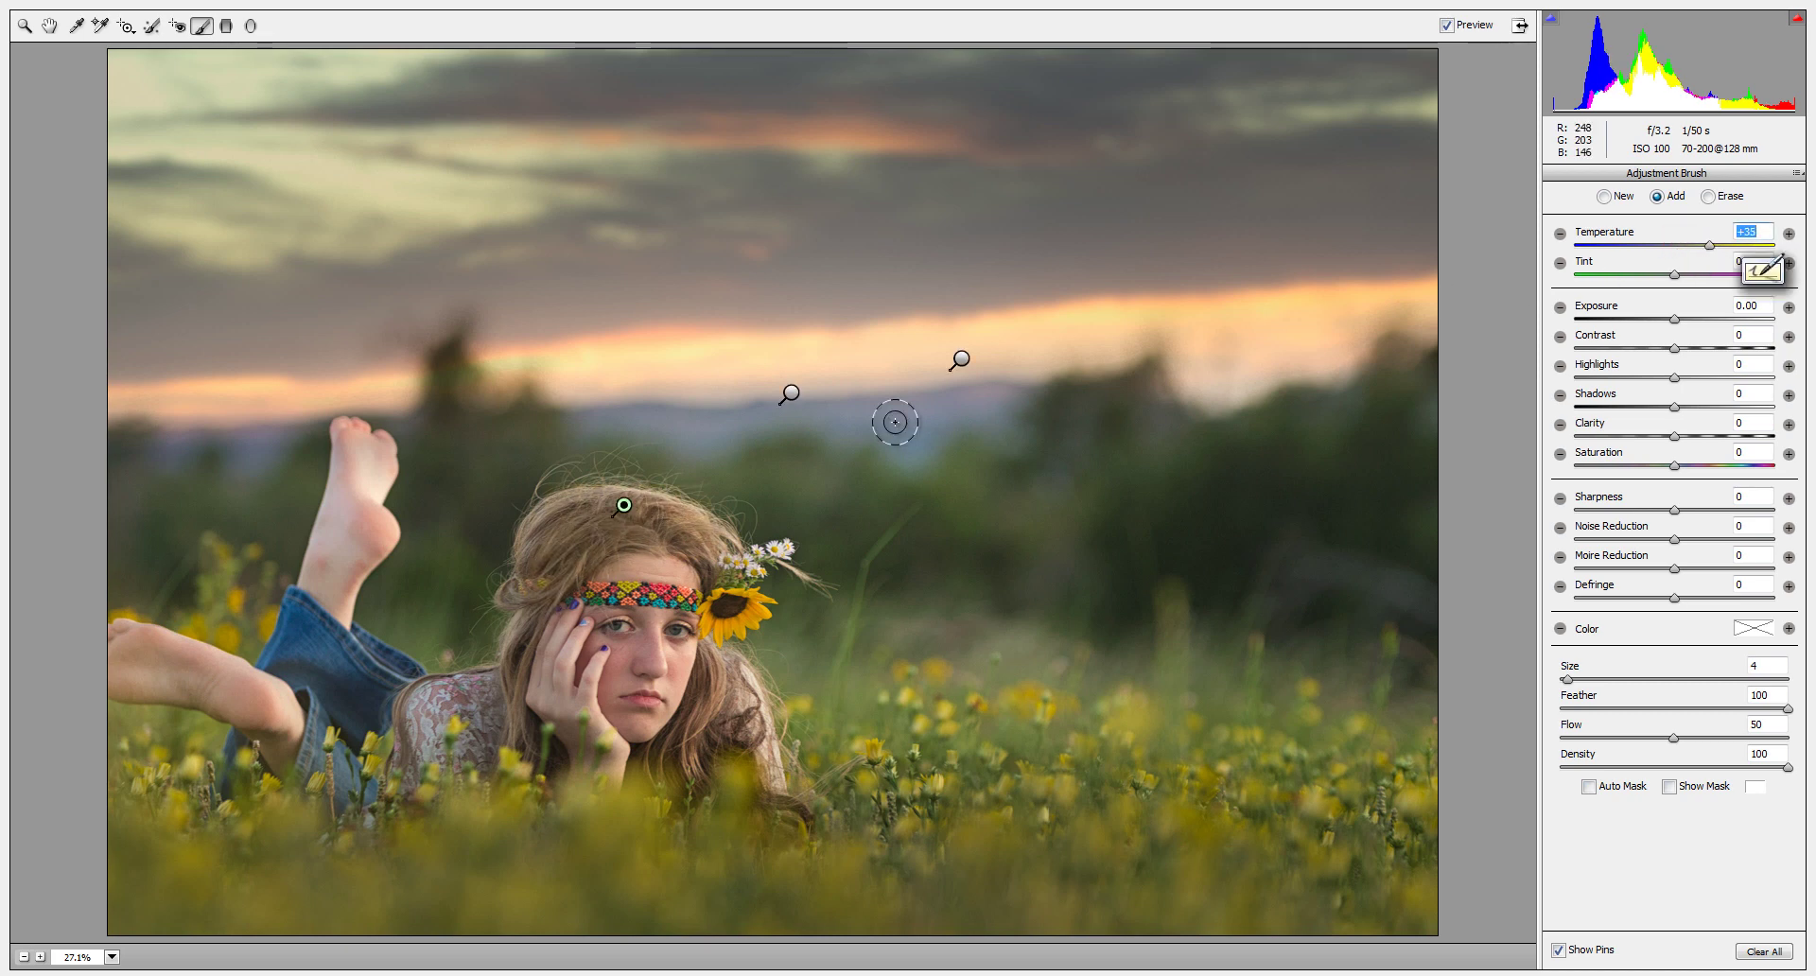
{"action": "left_click", "coordinate": [535, 587]}
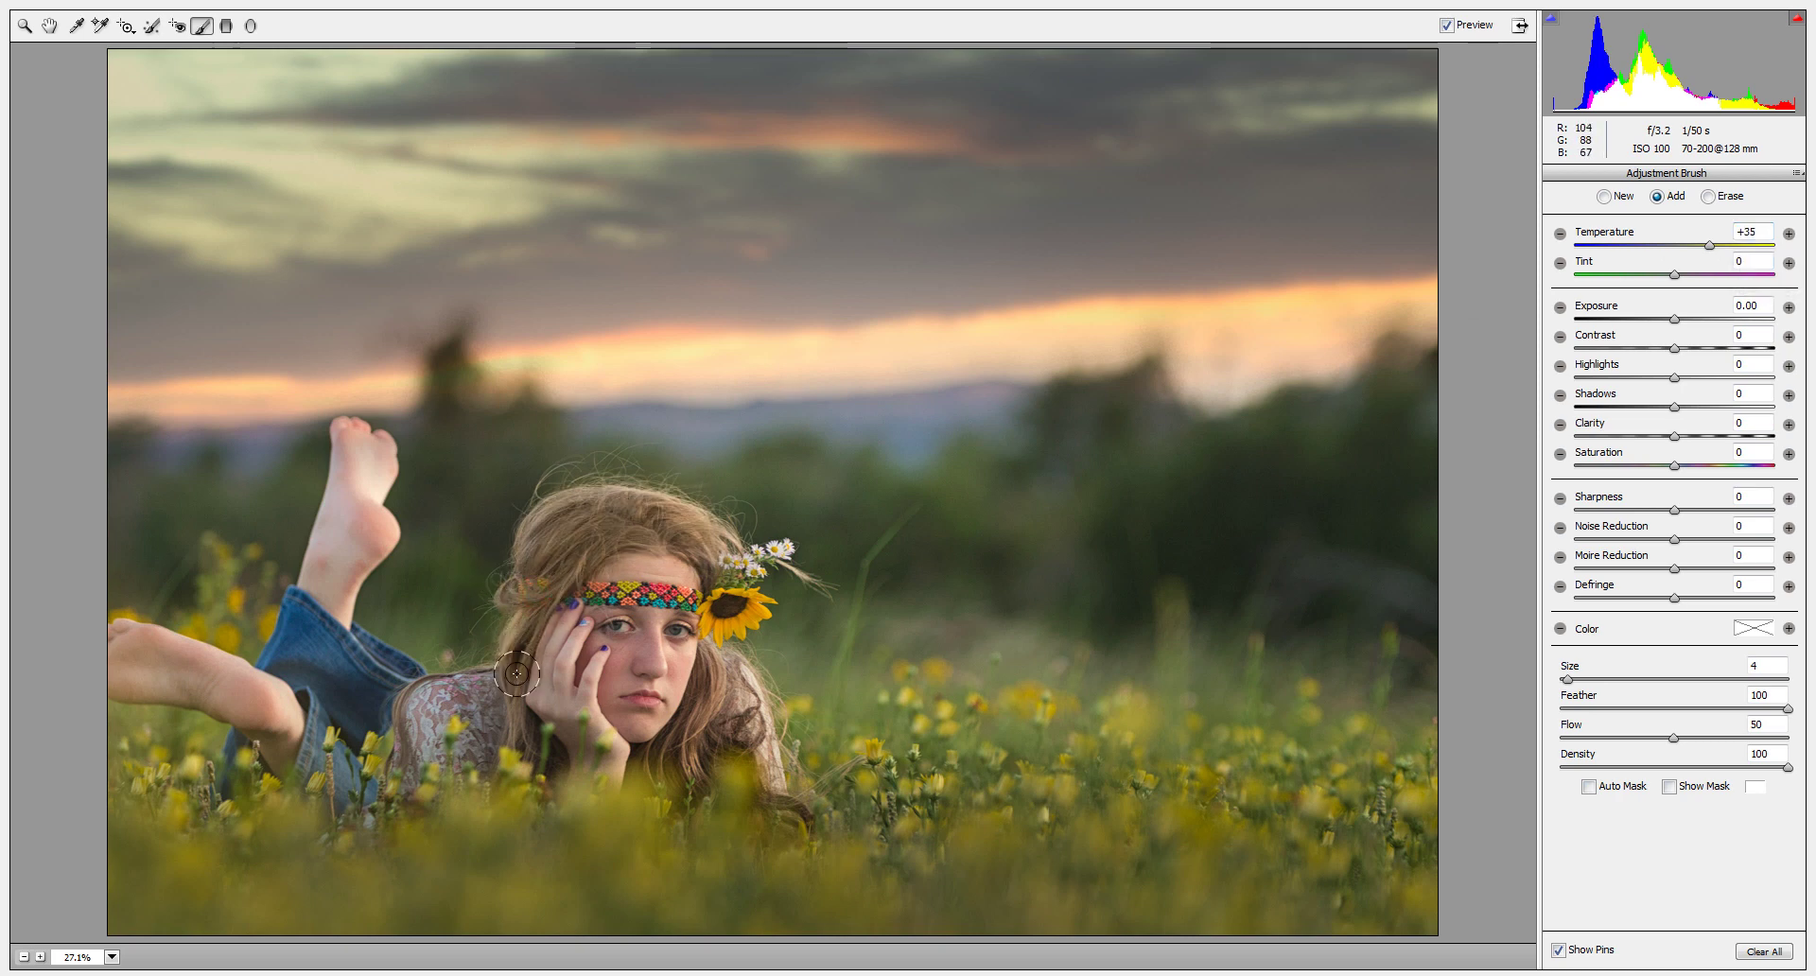
{"action": "left_click_drag", "start_coordinate": [523, 626], "coordinate": [517, 695]}
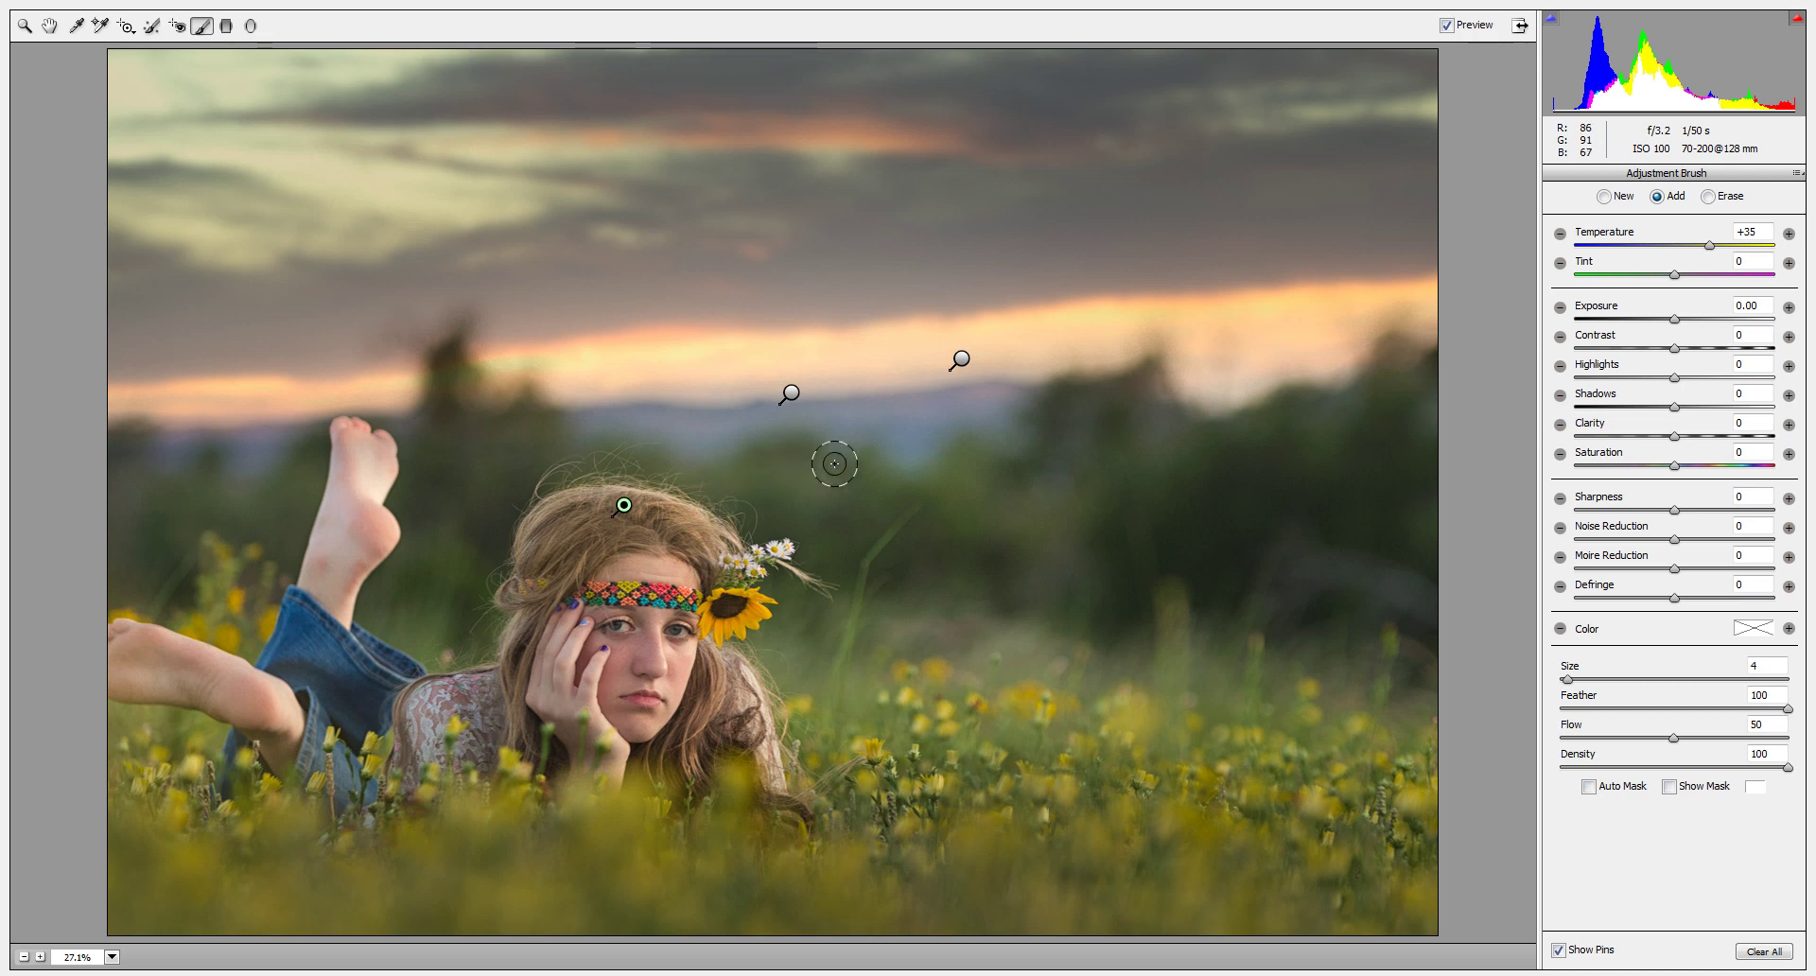
Step: Enable Auto Mask and paint more warmth on hair strands and near the cheek with a size-2 brush
{"action": "left_click", "coordinate": [1598, 793]}
{"action": "key", "text": "bracketright"}
{"action": "key", "text": "bracketright"}
{"action": "left_click_drag", "start_coordinate": [542, 553], "coordinate": [545, 527]}
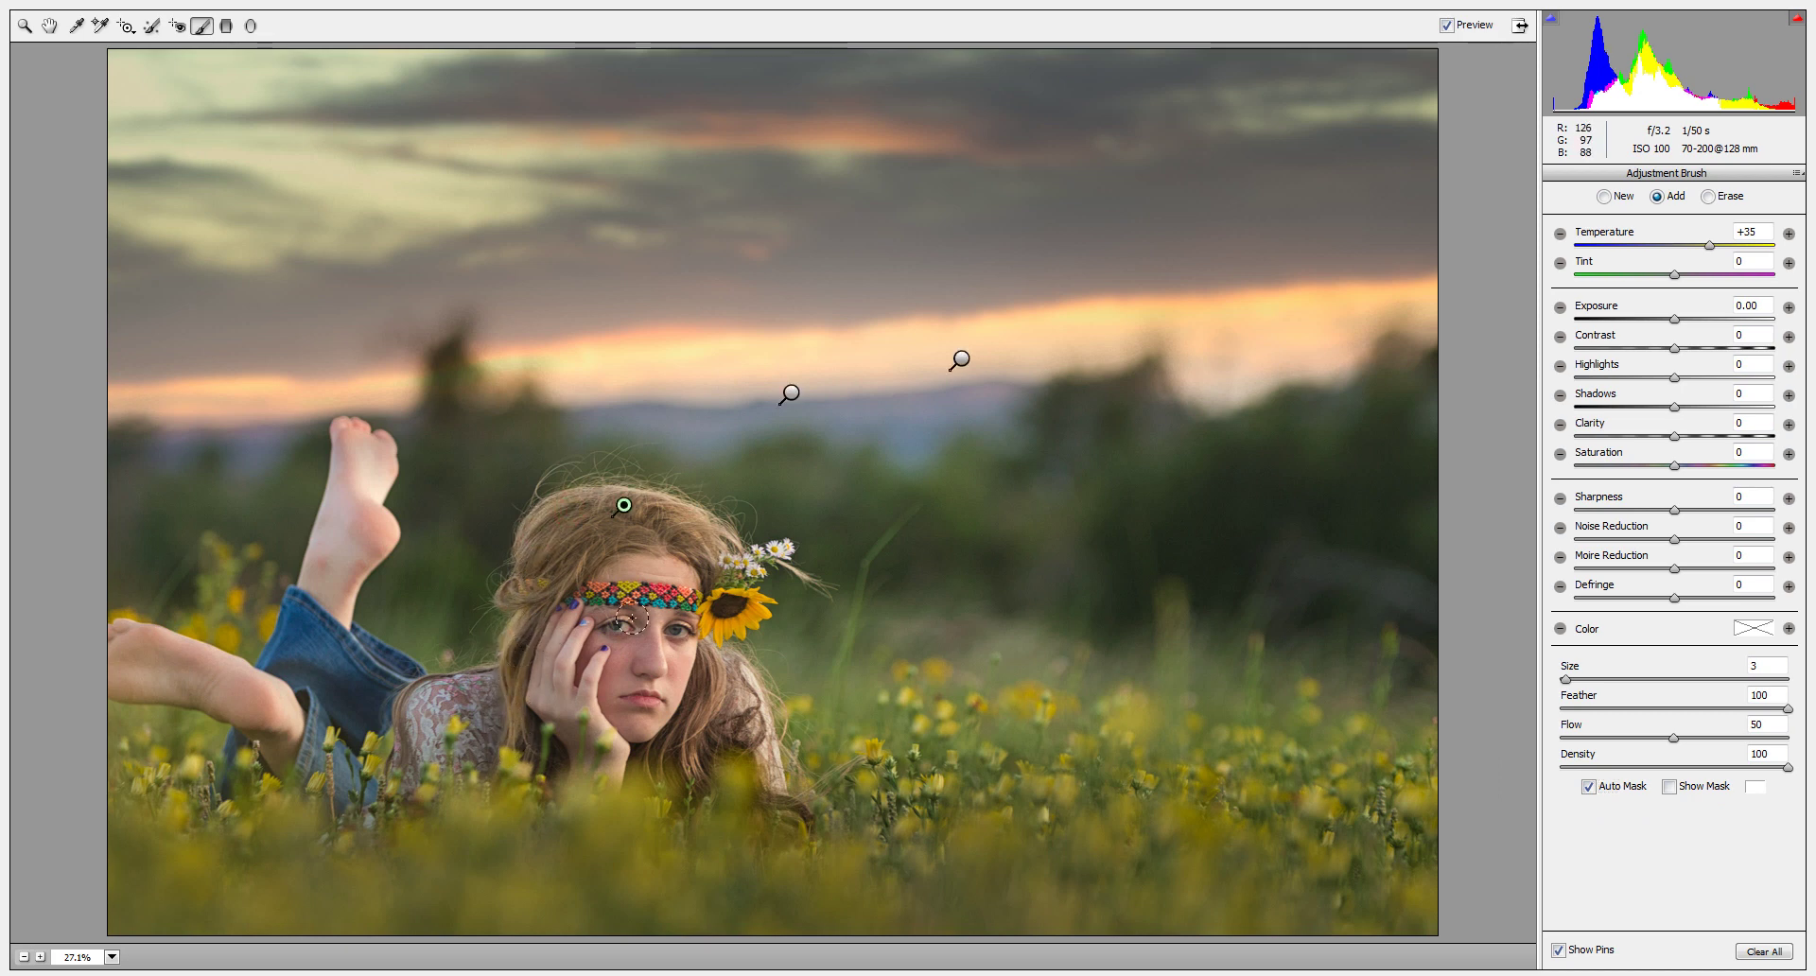
{"action": "left_click_drag", "start_coordinate": [675, 527], "coordinate": [690, 528]}
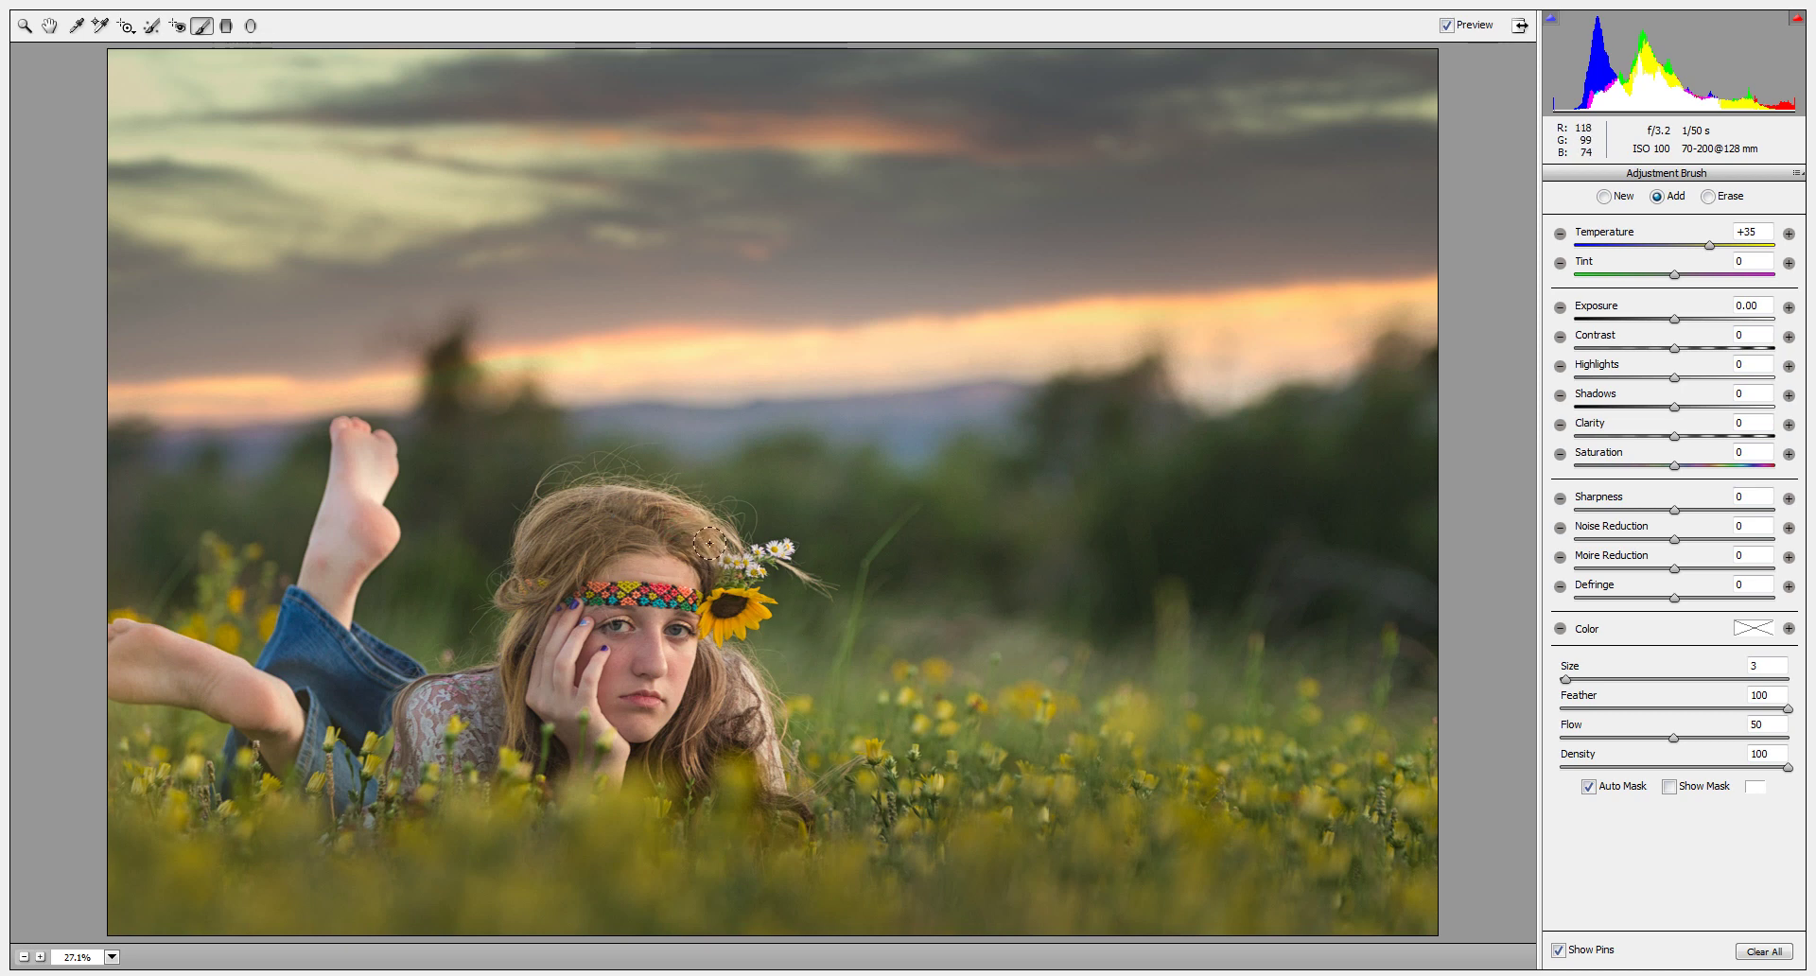
{"action": "left_click", "coordinate": [708, 665]}
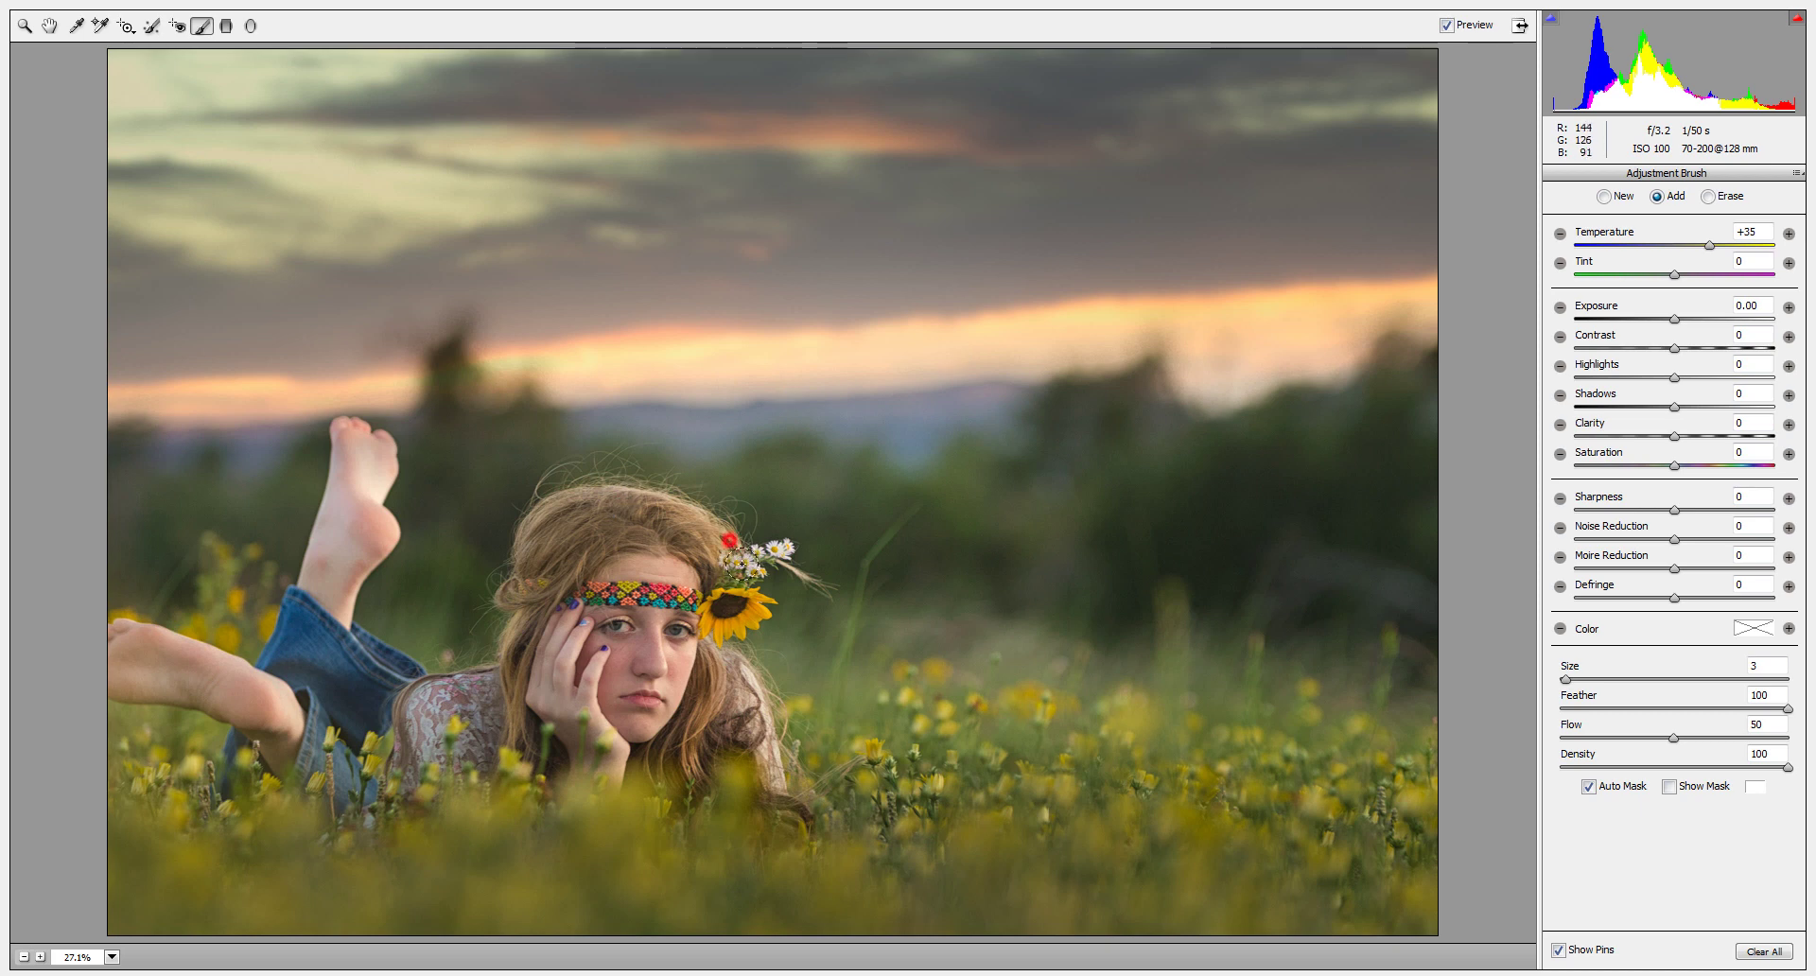
{"action": "key", "text": "bracketleft"}
{"action": "key", "text": "bracketleft"}
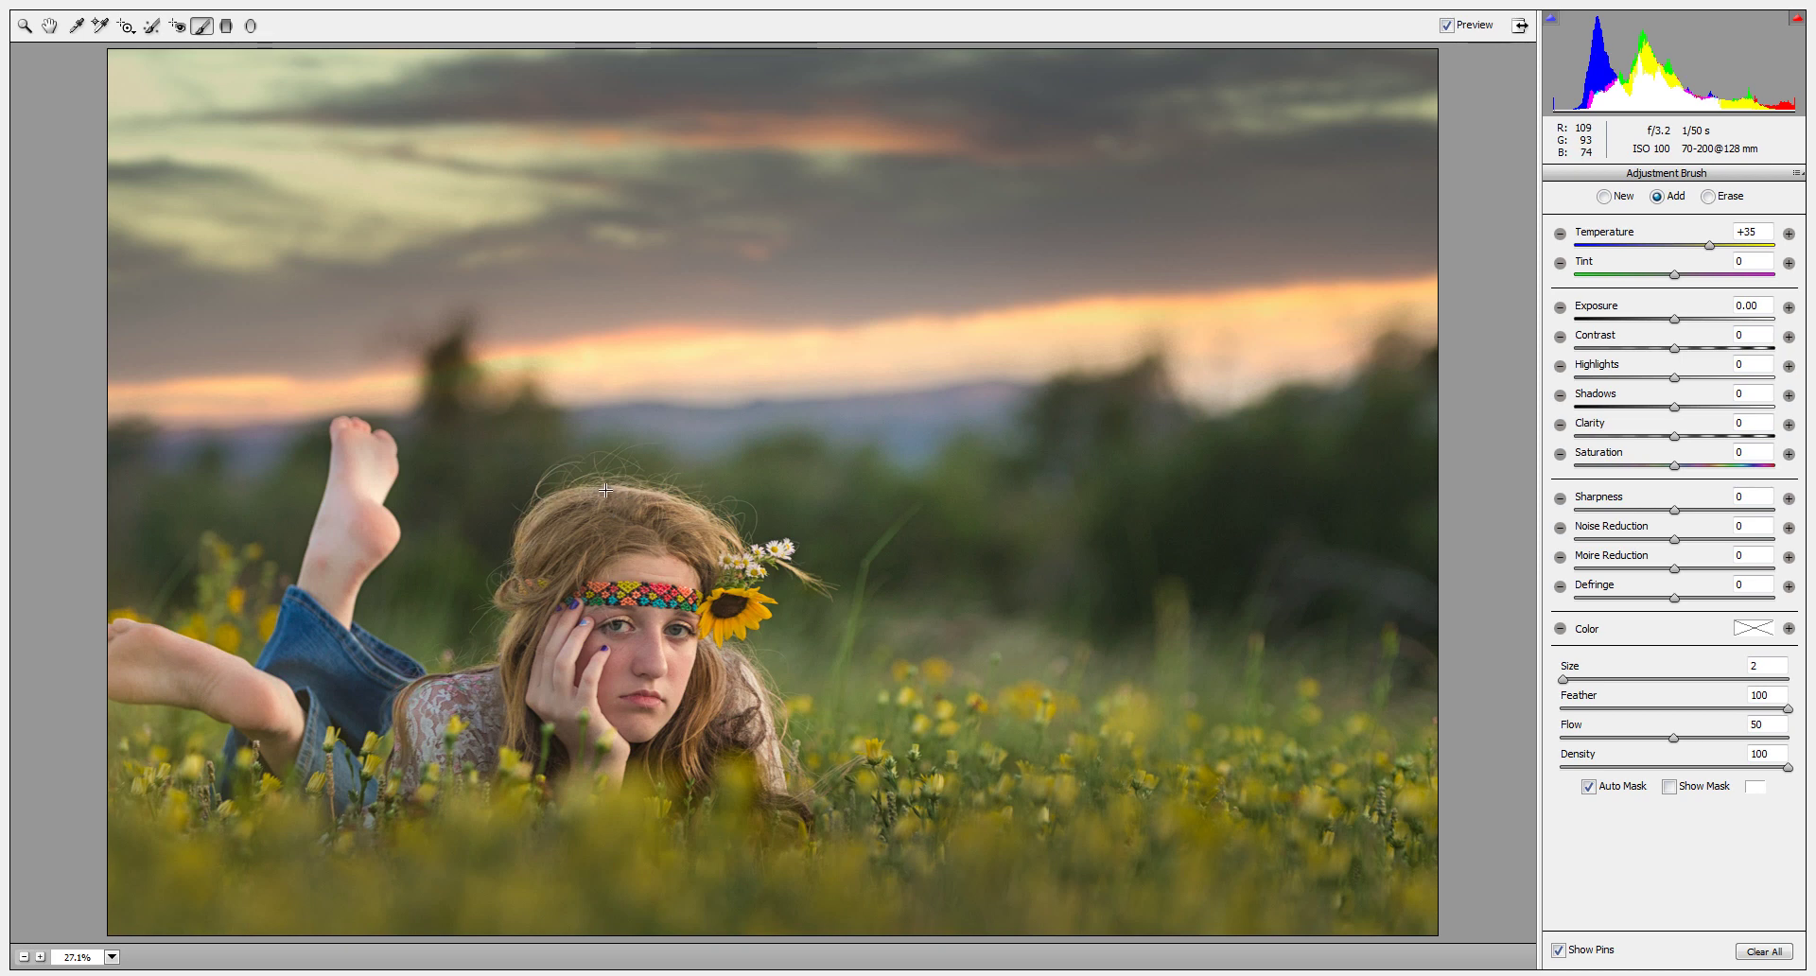
{"action": "left_click_drag", "start_coordinate": [677, 514], "coordinate": [690, 516]}
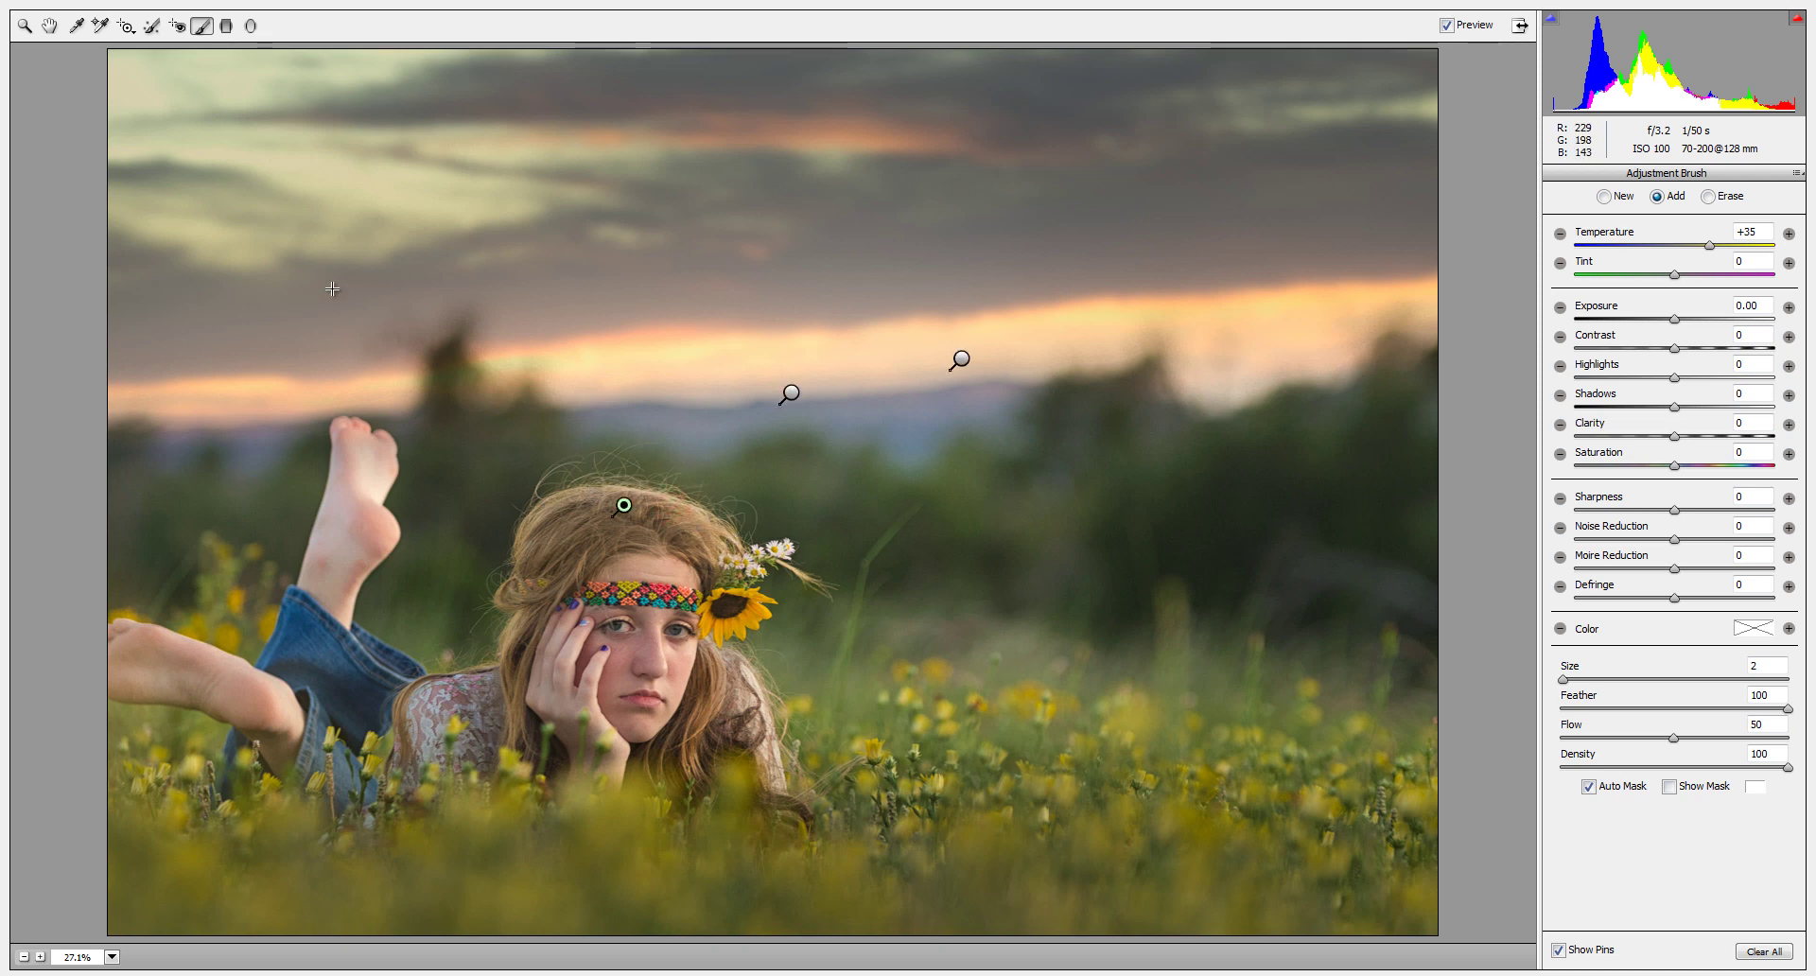
Step: Give the hair brush adjustment Clarity +18 and Sharpness +10
{"action": "left_click", "coordinate": [49, 25]}
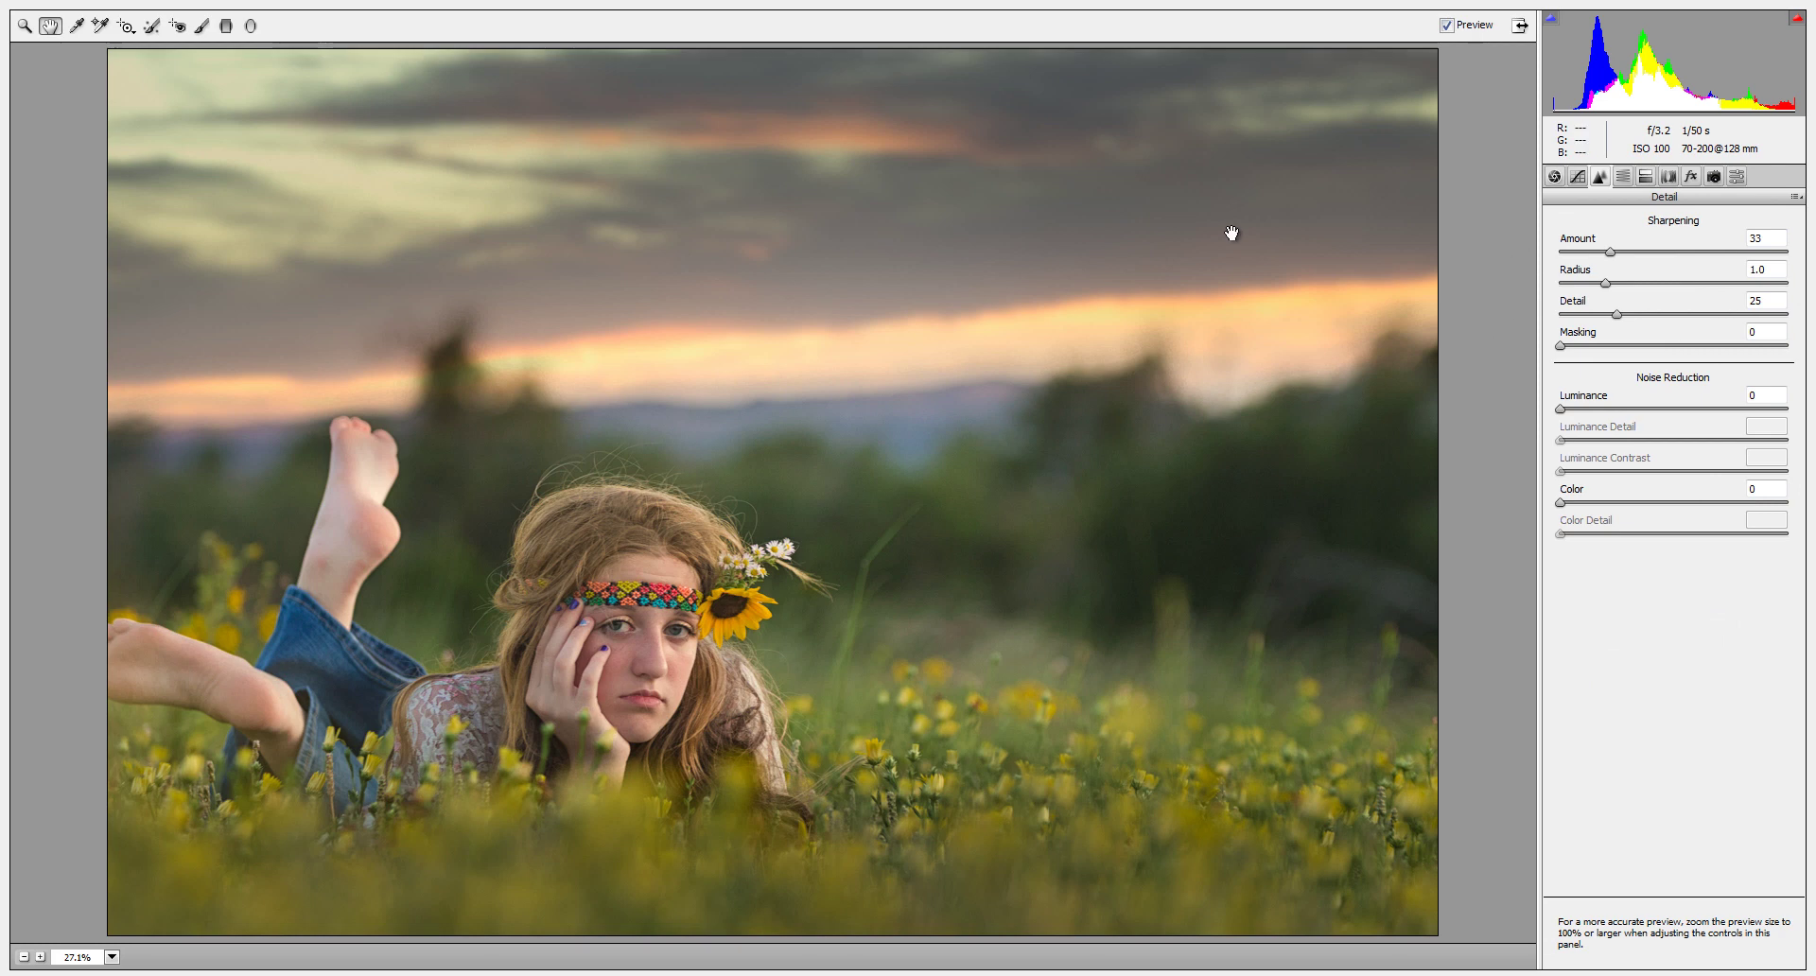
{"action": "left_click", "coordinate": [204, 27]}
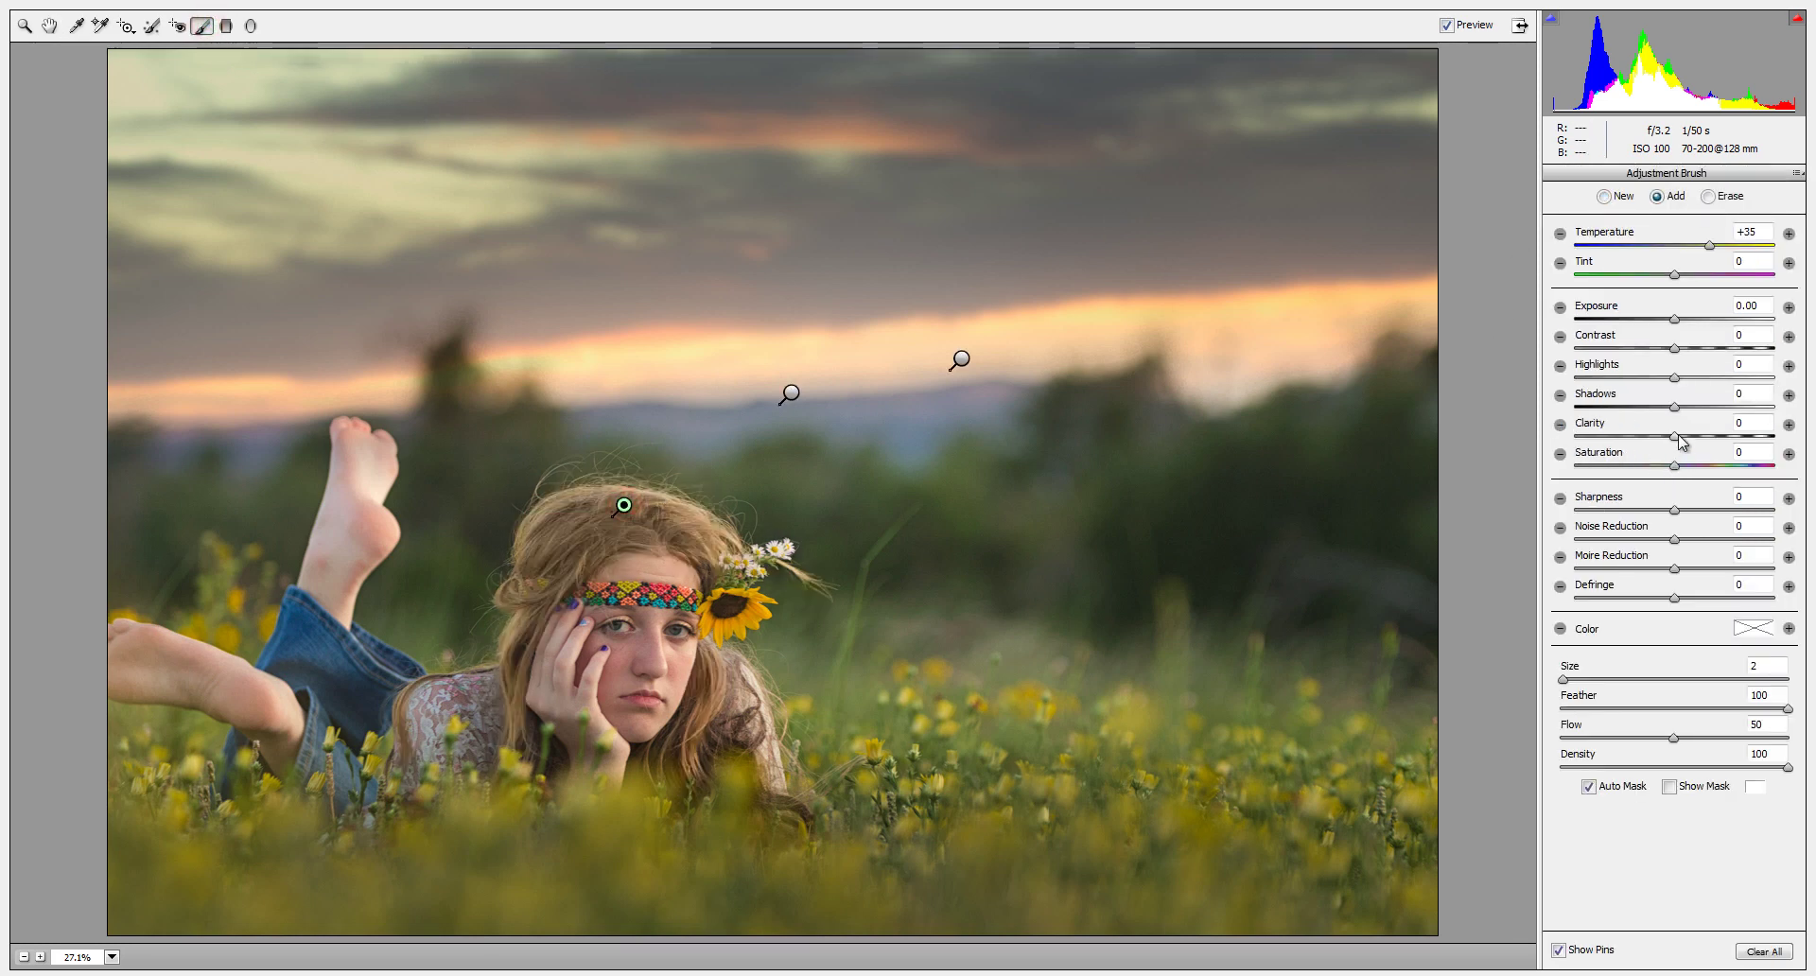
{"action": "left_click_drag", "start_coordinate": [1680, 440], "coordinate": [1691, 443]}
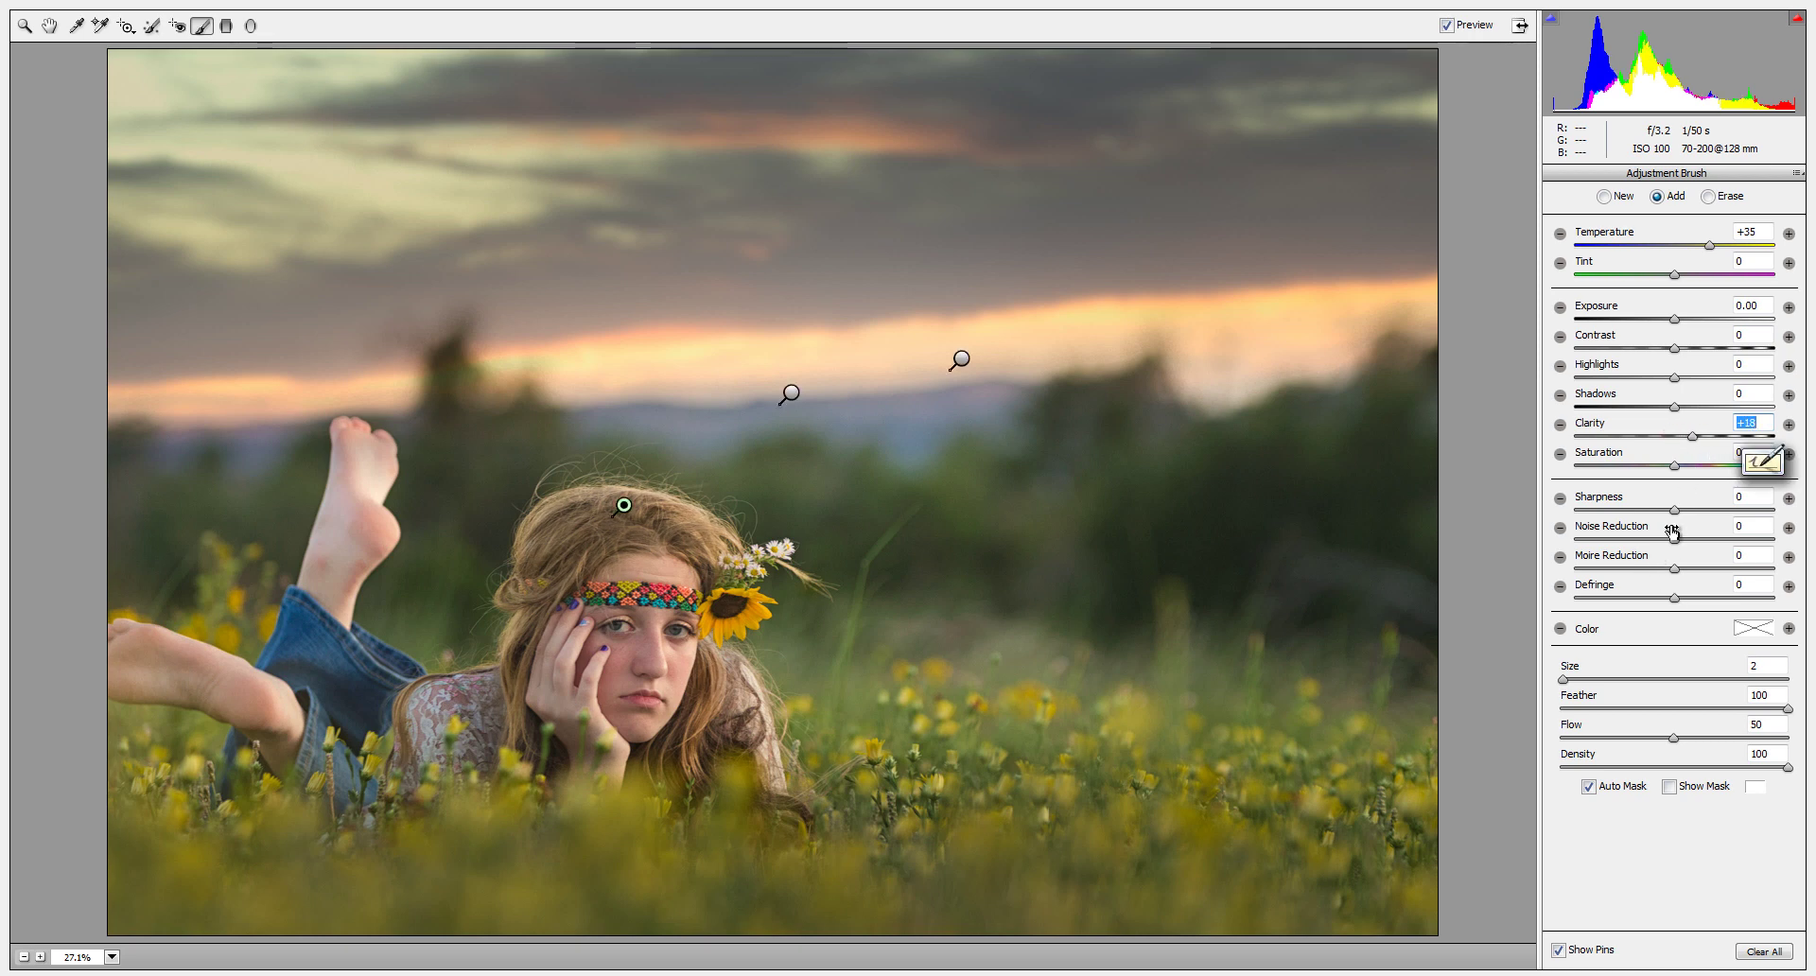
{"action": "mouse_move", "coordinate": [1680, 515]}
{"action": "left_mouse_down"}
{"action": "mouse_move", "coordinate": [1779, 531]}
{"action": "mouse_move", "coordinate": [1694, 528]}
{"action": "left_mouse_up"}
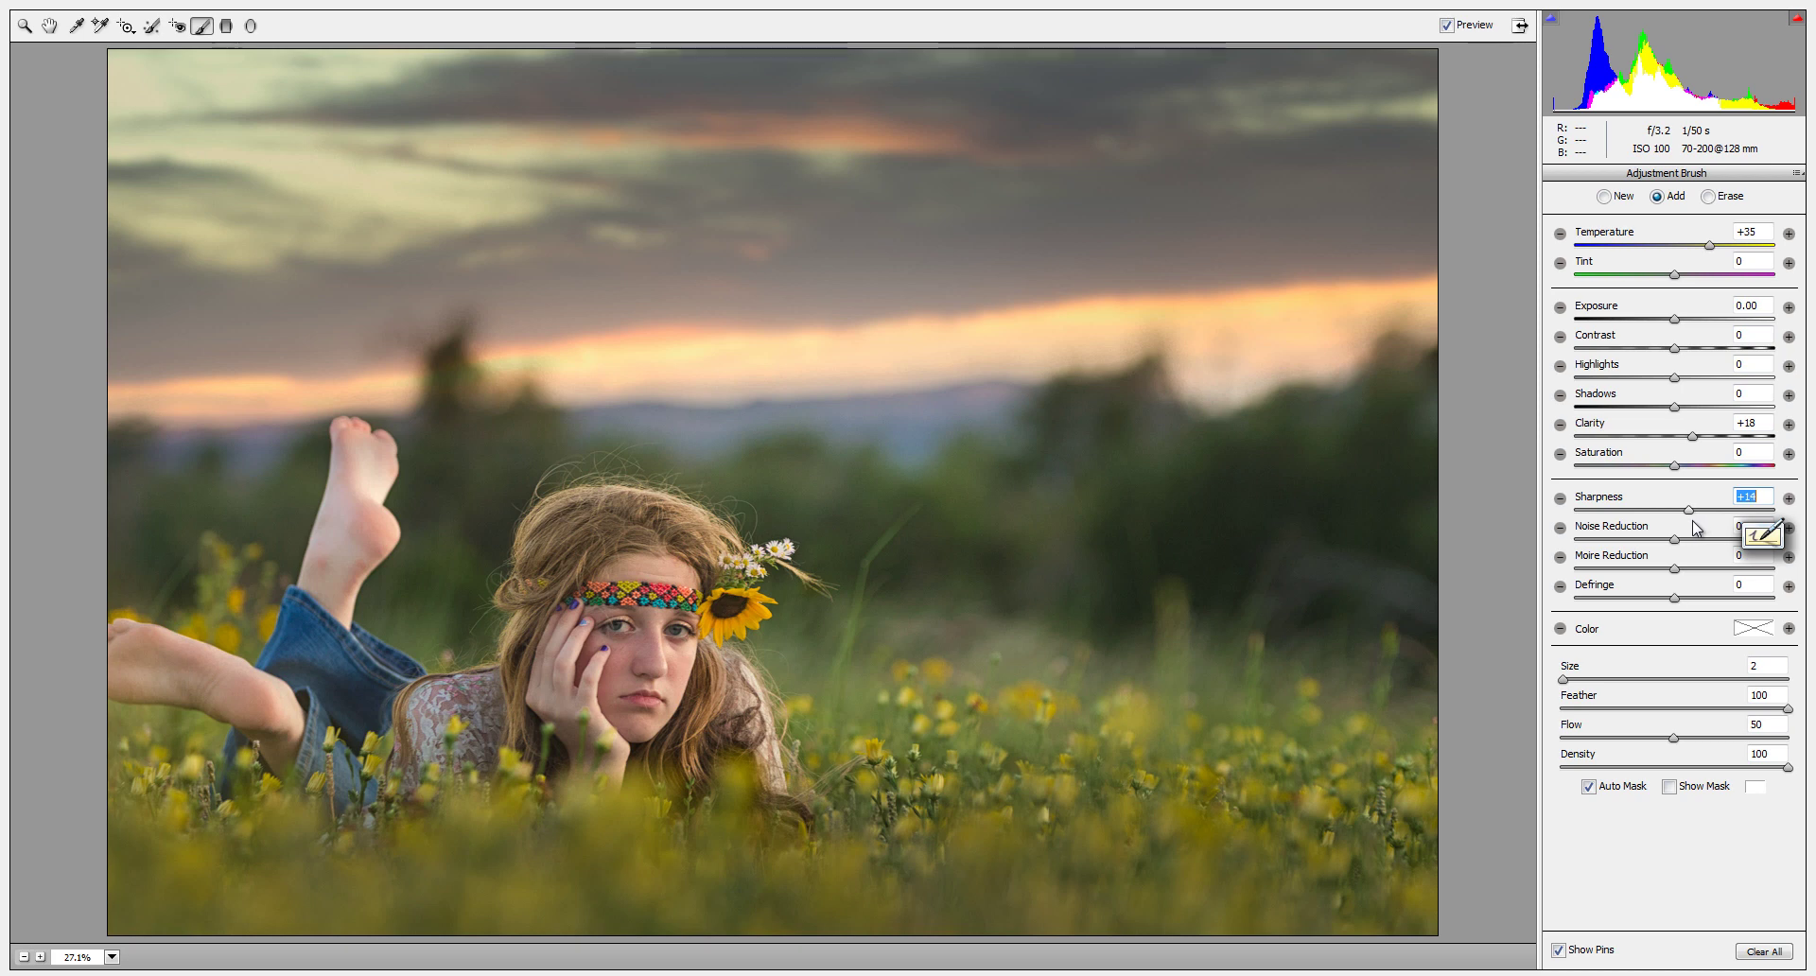
{"action": "left_click", "coordinate": [49, 25]}
Step: Paint a new +0.10 exposure brush over the face and forehead, clarity and temperature at 0
{"action": "left_click", "coordinate": [201, 26]}
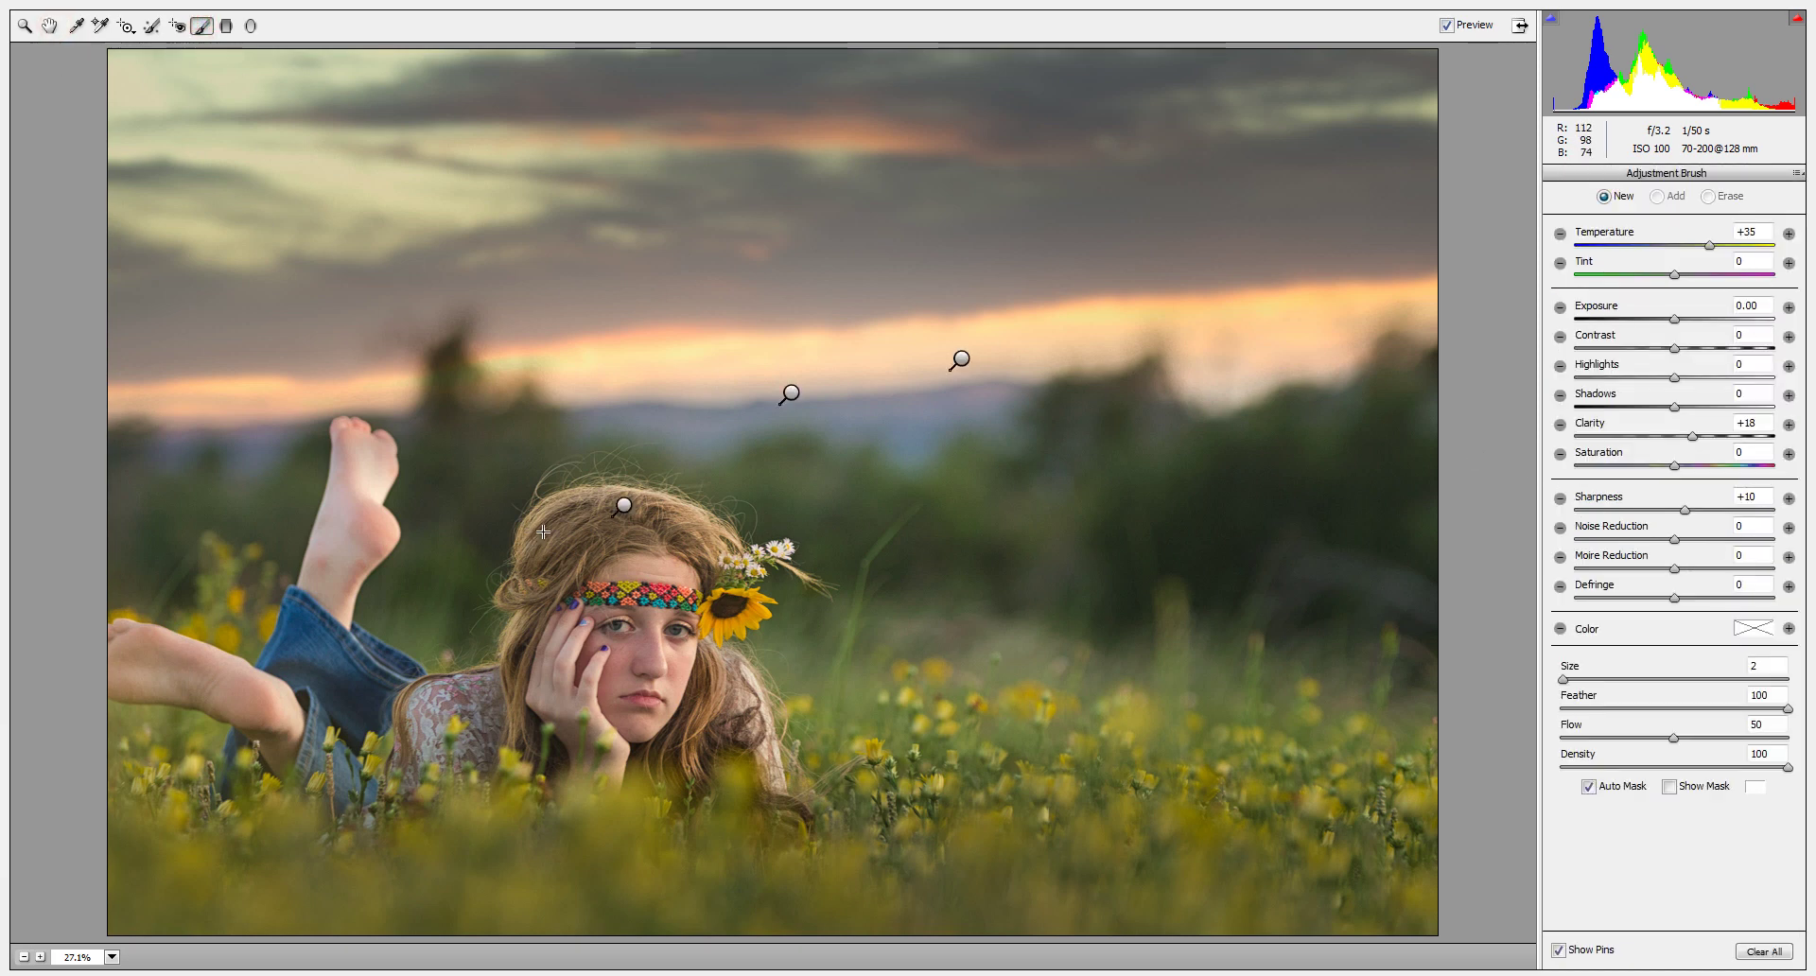
{"action": "left_click", "coordinate": [1758, 426]}
{"action": "type", "text": "0"}
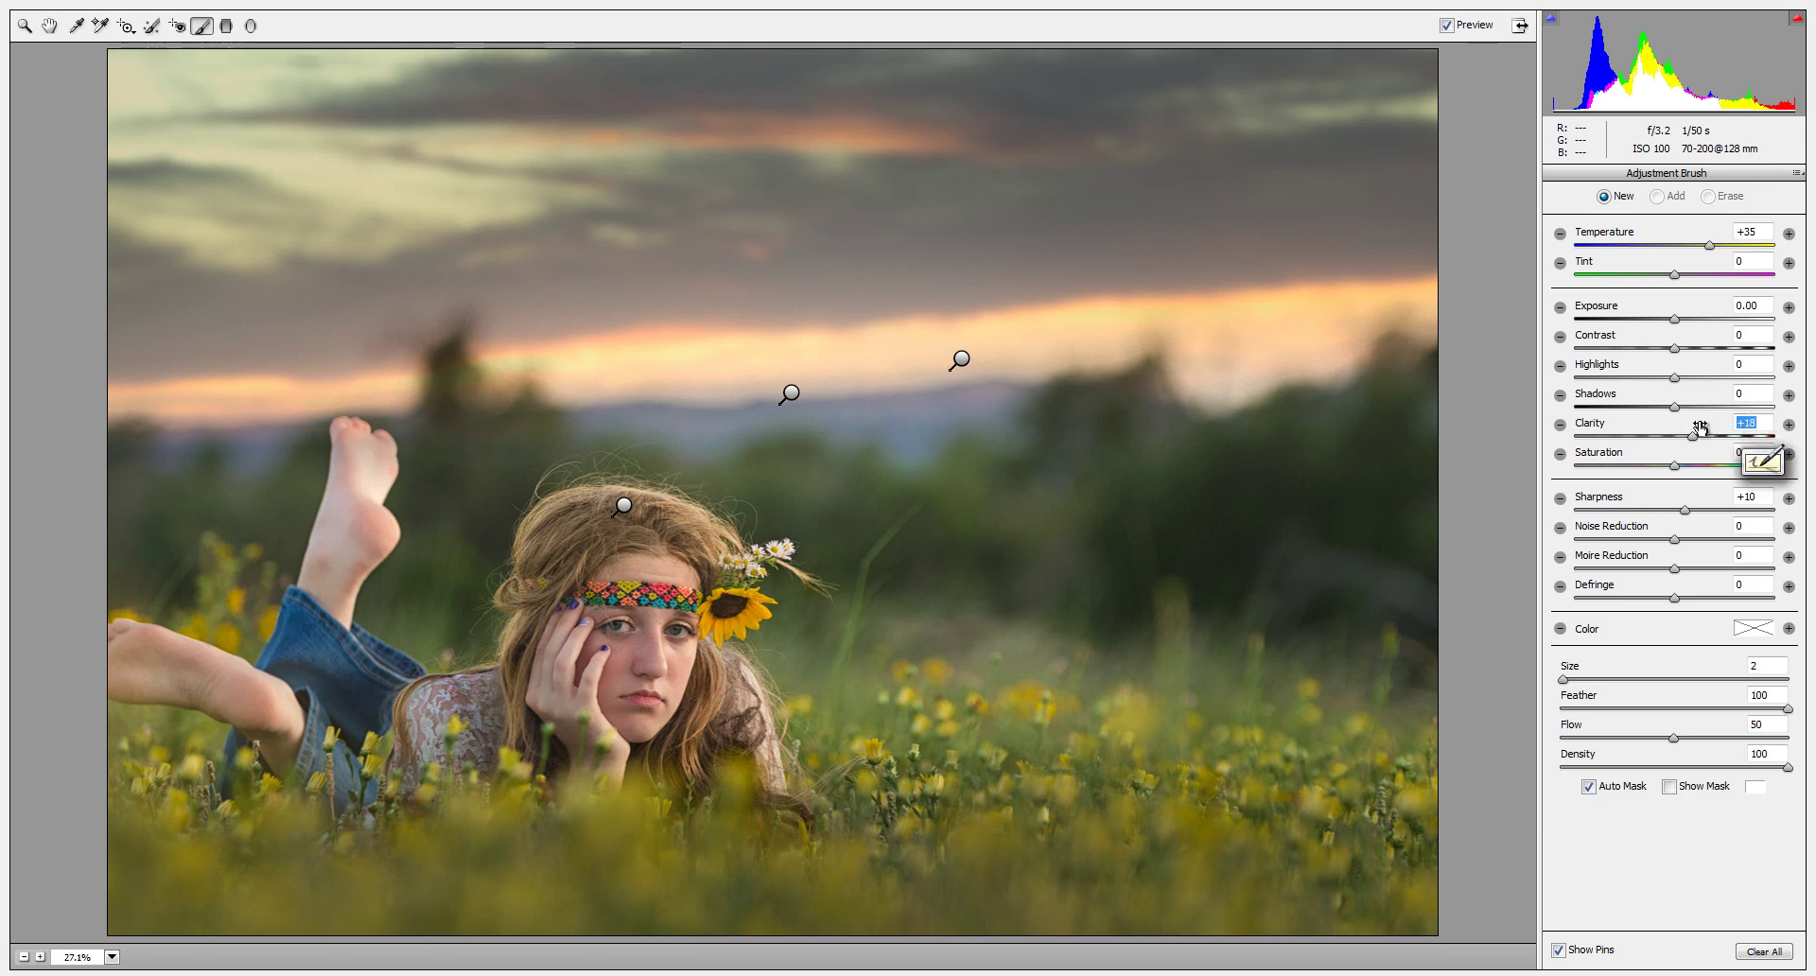
{"action": "double_click", "coordinate": [1709, 245]}
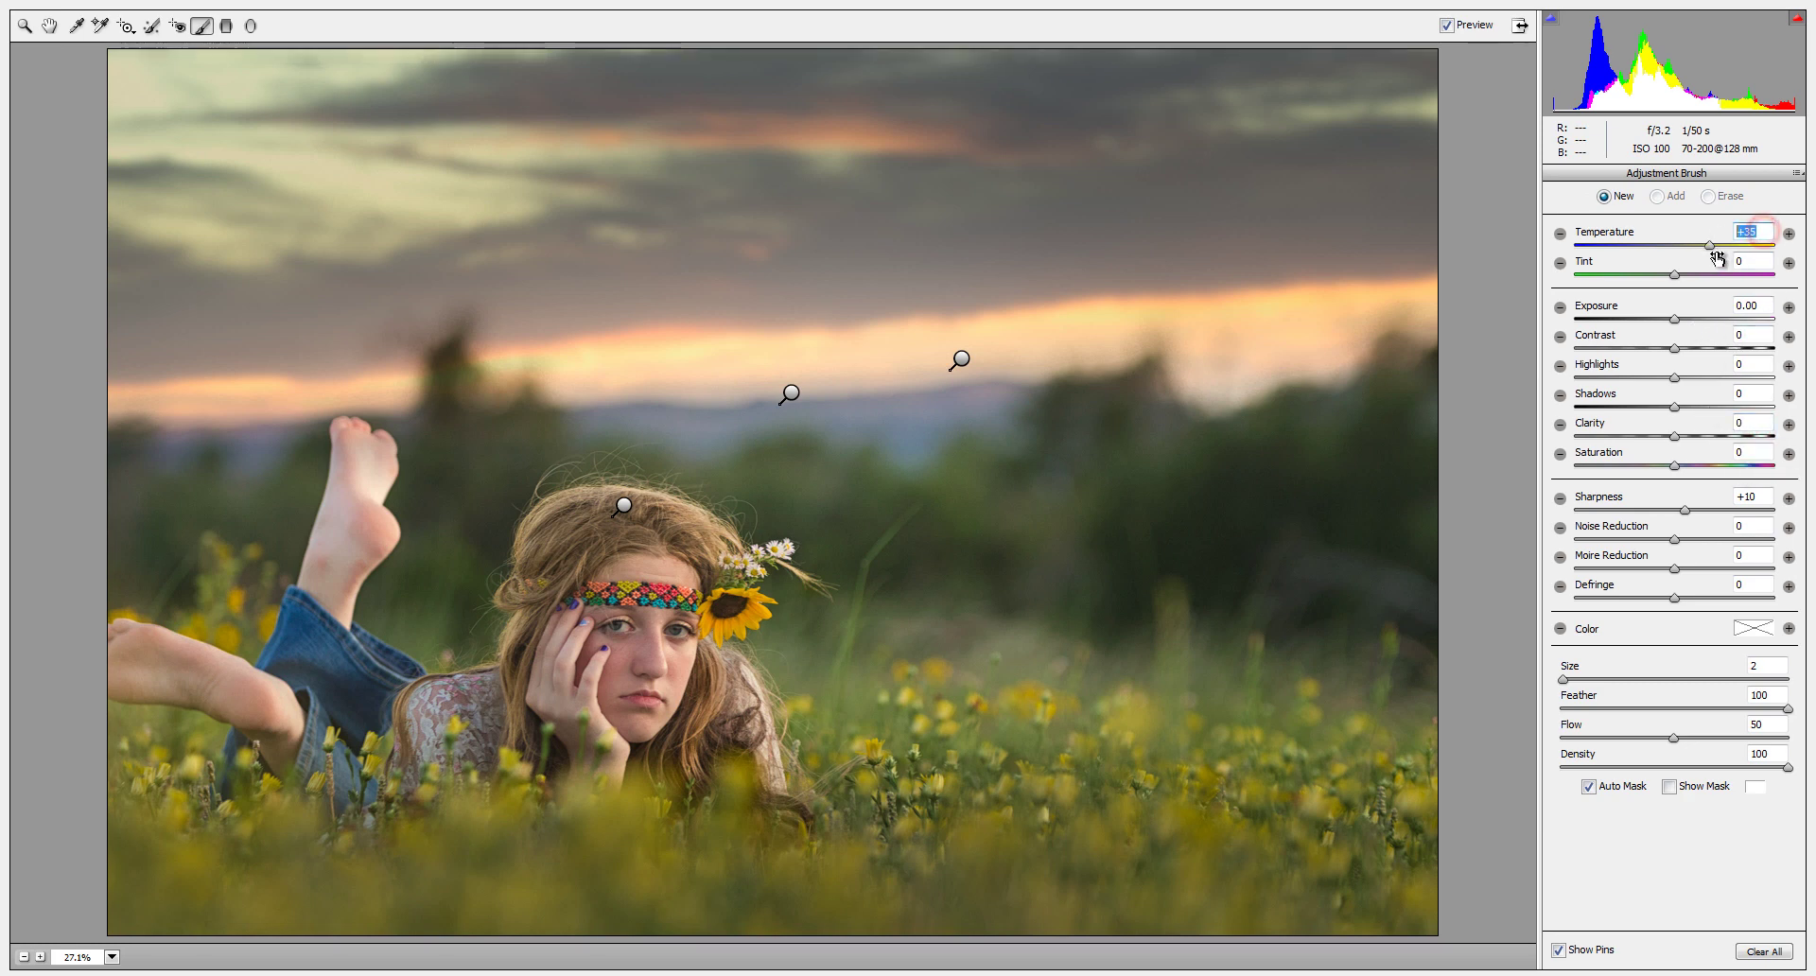
{"action": "type", "text": "0"}
{"action": "left_click_drag", "start_coordinate": [1674, 319], "coordinate": [1680, 324]}
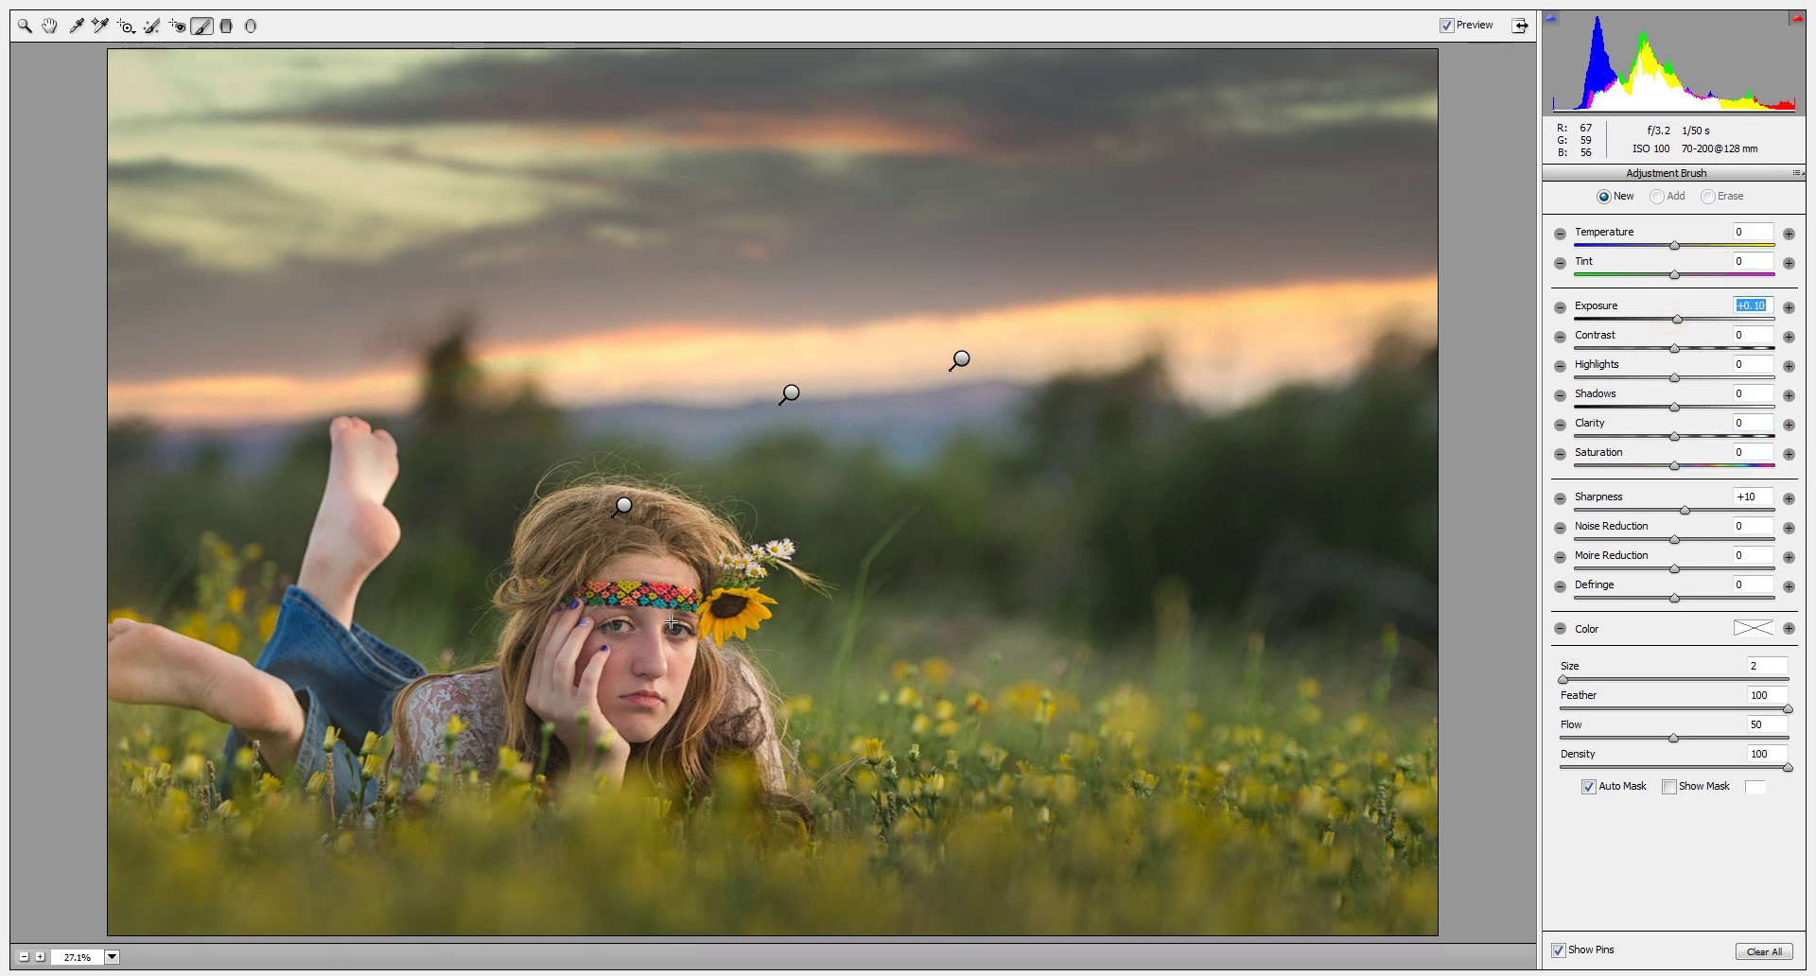
{"action": "key", "text": "bracketright"}
{"action": "key", "text": "bracketright"}
{"action": "key", "text": "bracketright"}
{"action": "key", "text": "bracketright"}
{"action": "key", "text": "bracketright"}
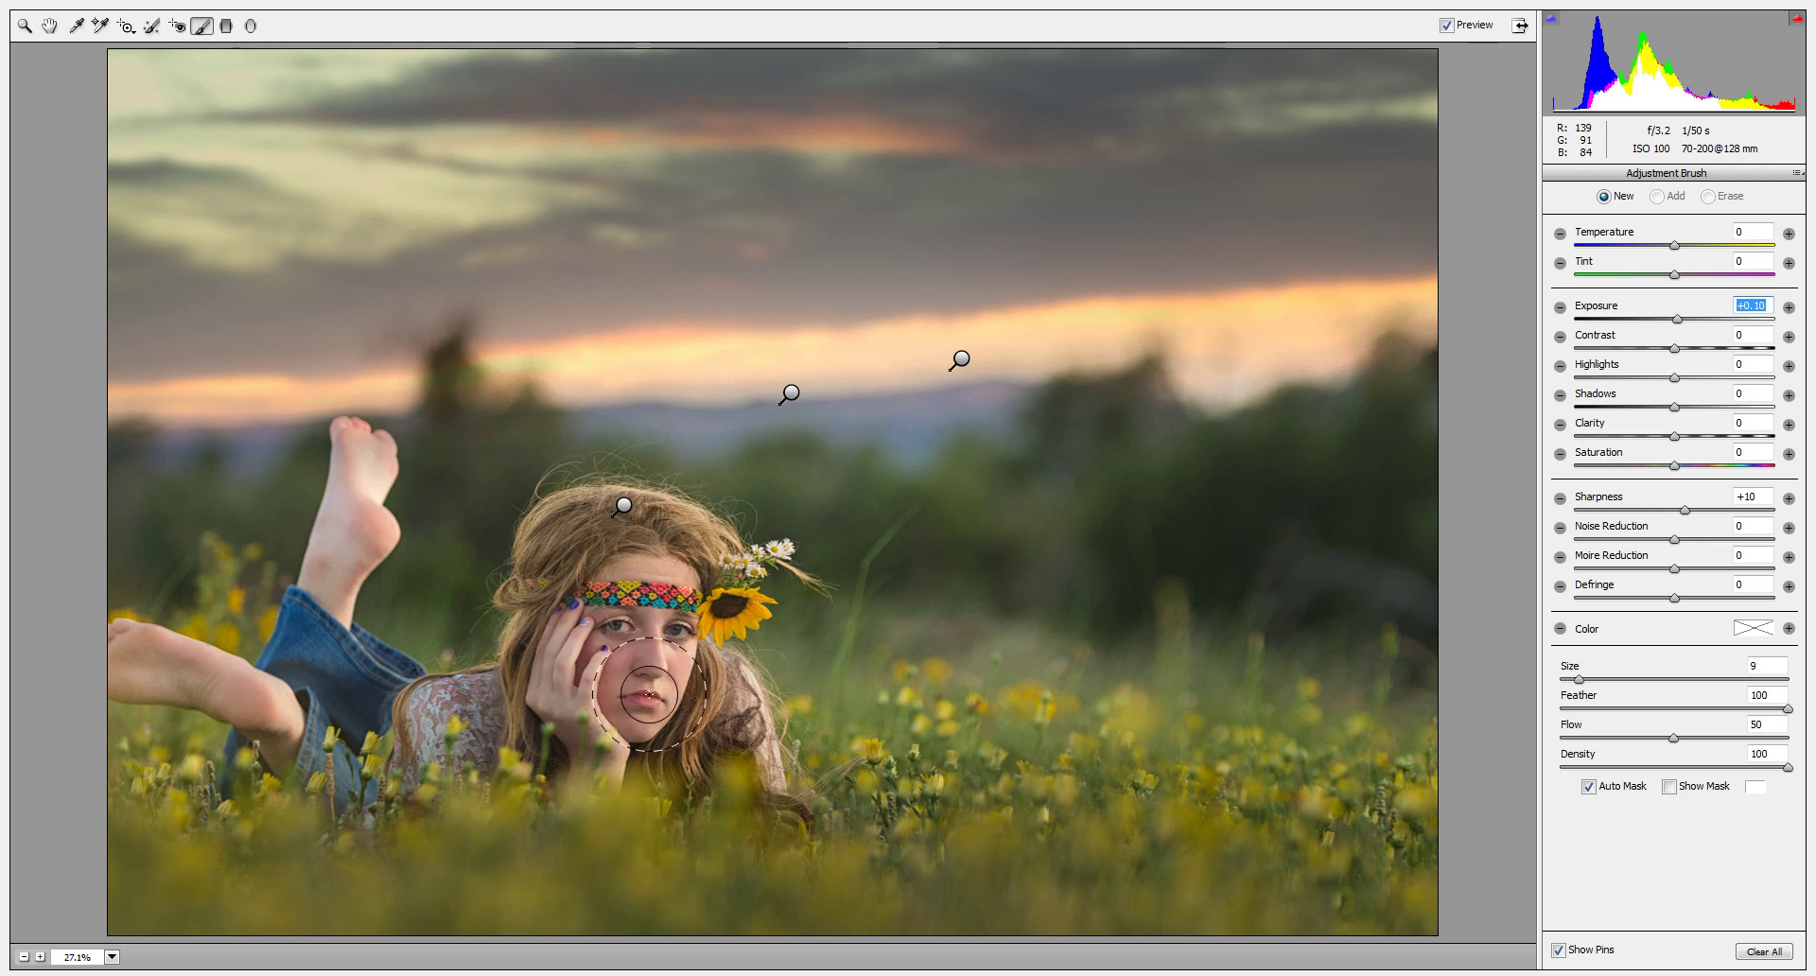
{"action": "left_click_drag", "start_coordinate": [653, 653], "coordinate": [652, 662]}
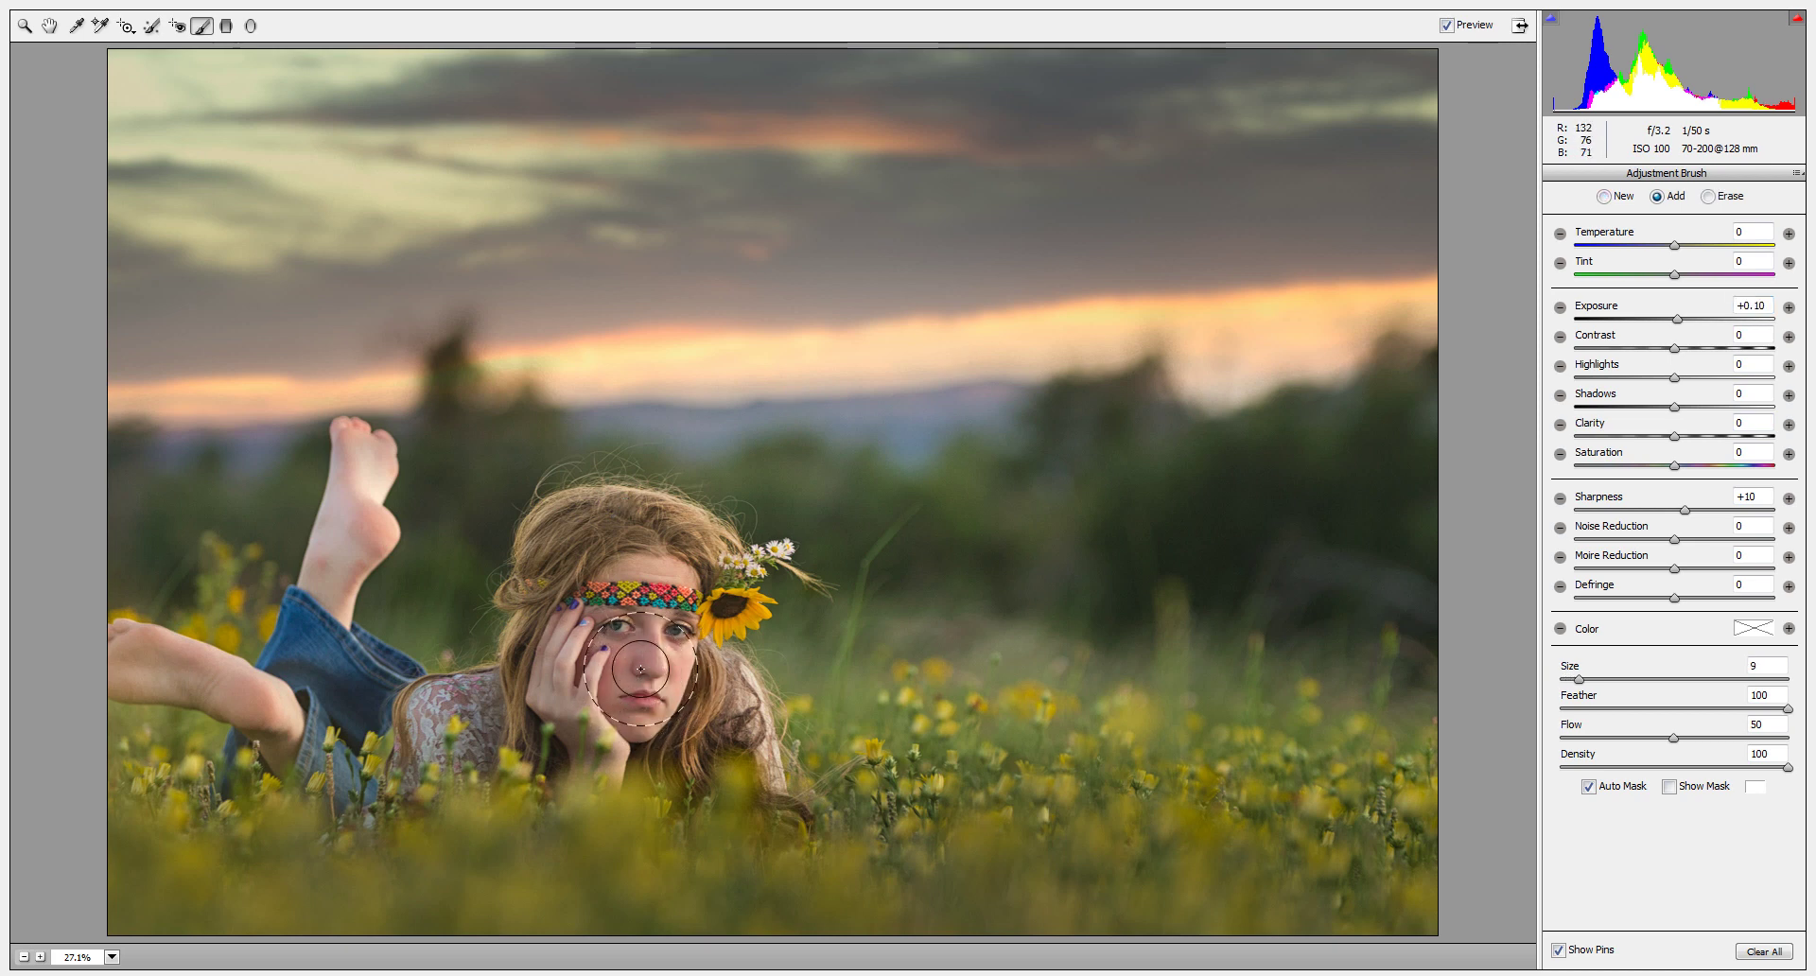
{"action": "left_click_drag", "start_coordinate": [667, 573], "coordinate": [662, 606]}
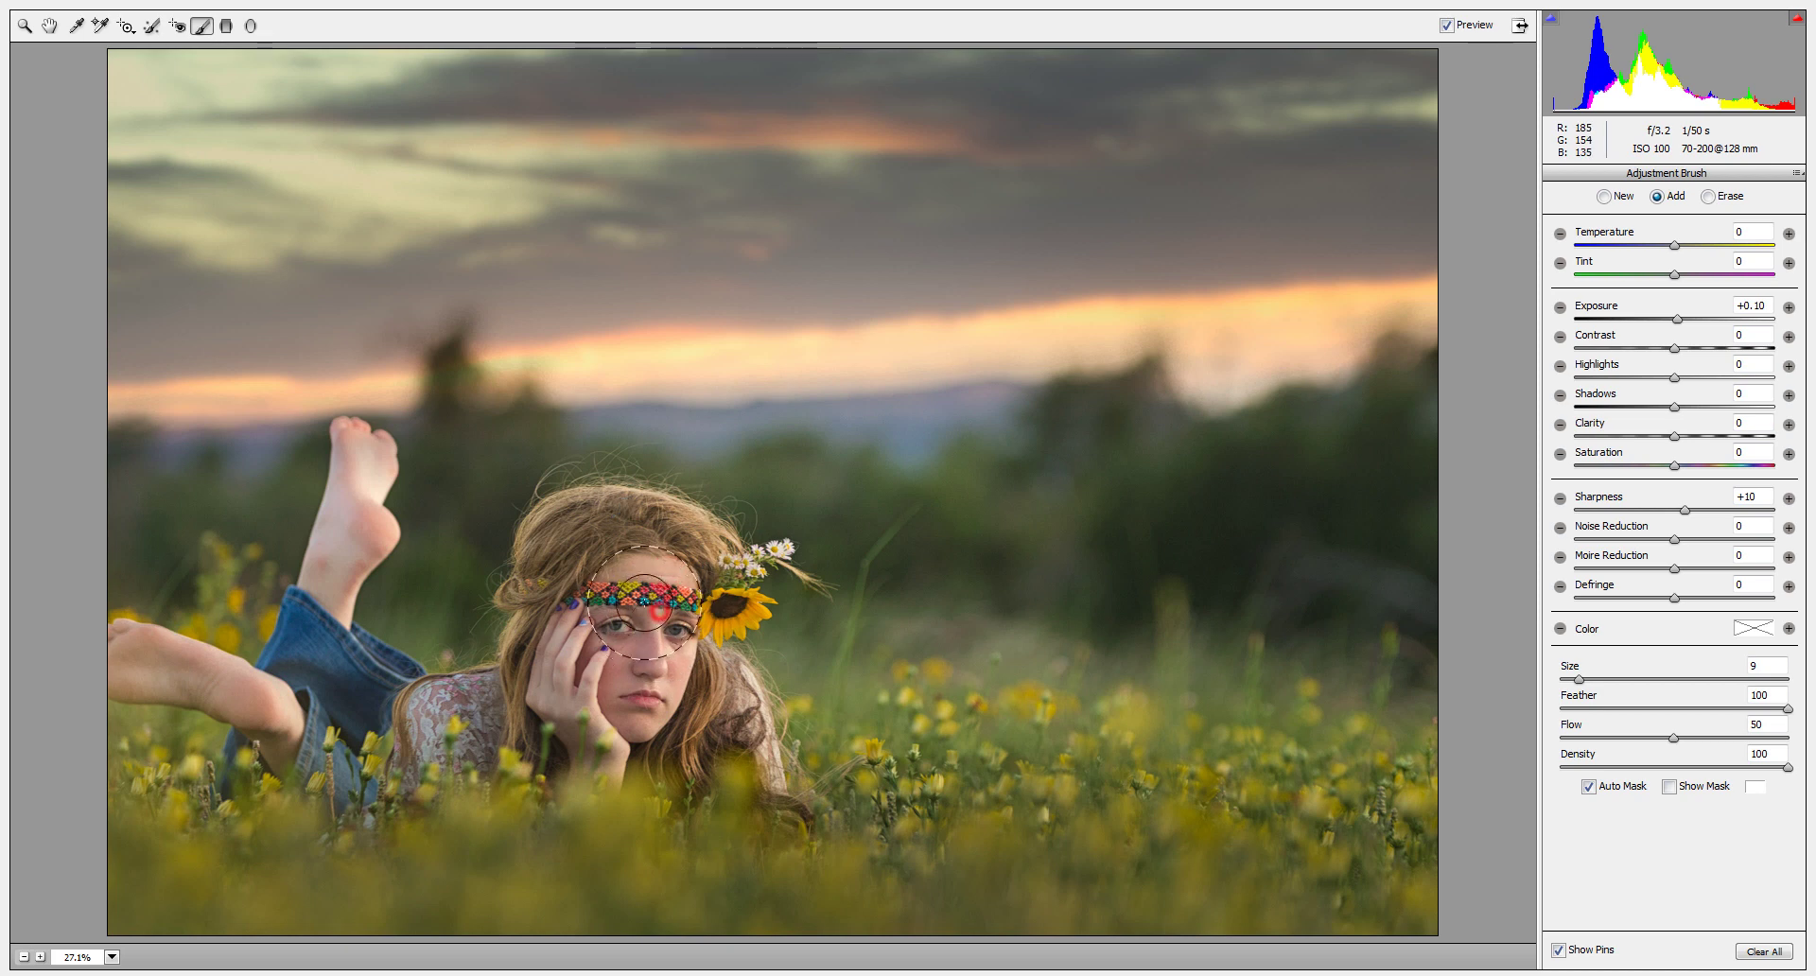
{"action": "left_click_drag", "start_coordinate": [1678, 320], "coordinate": [1678, 319]}
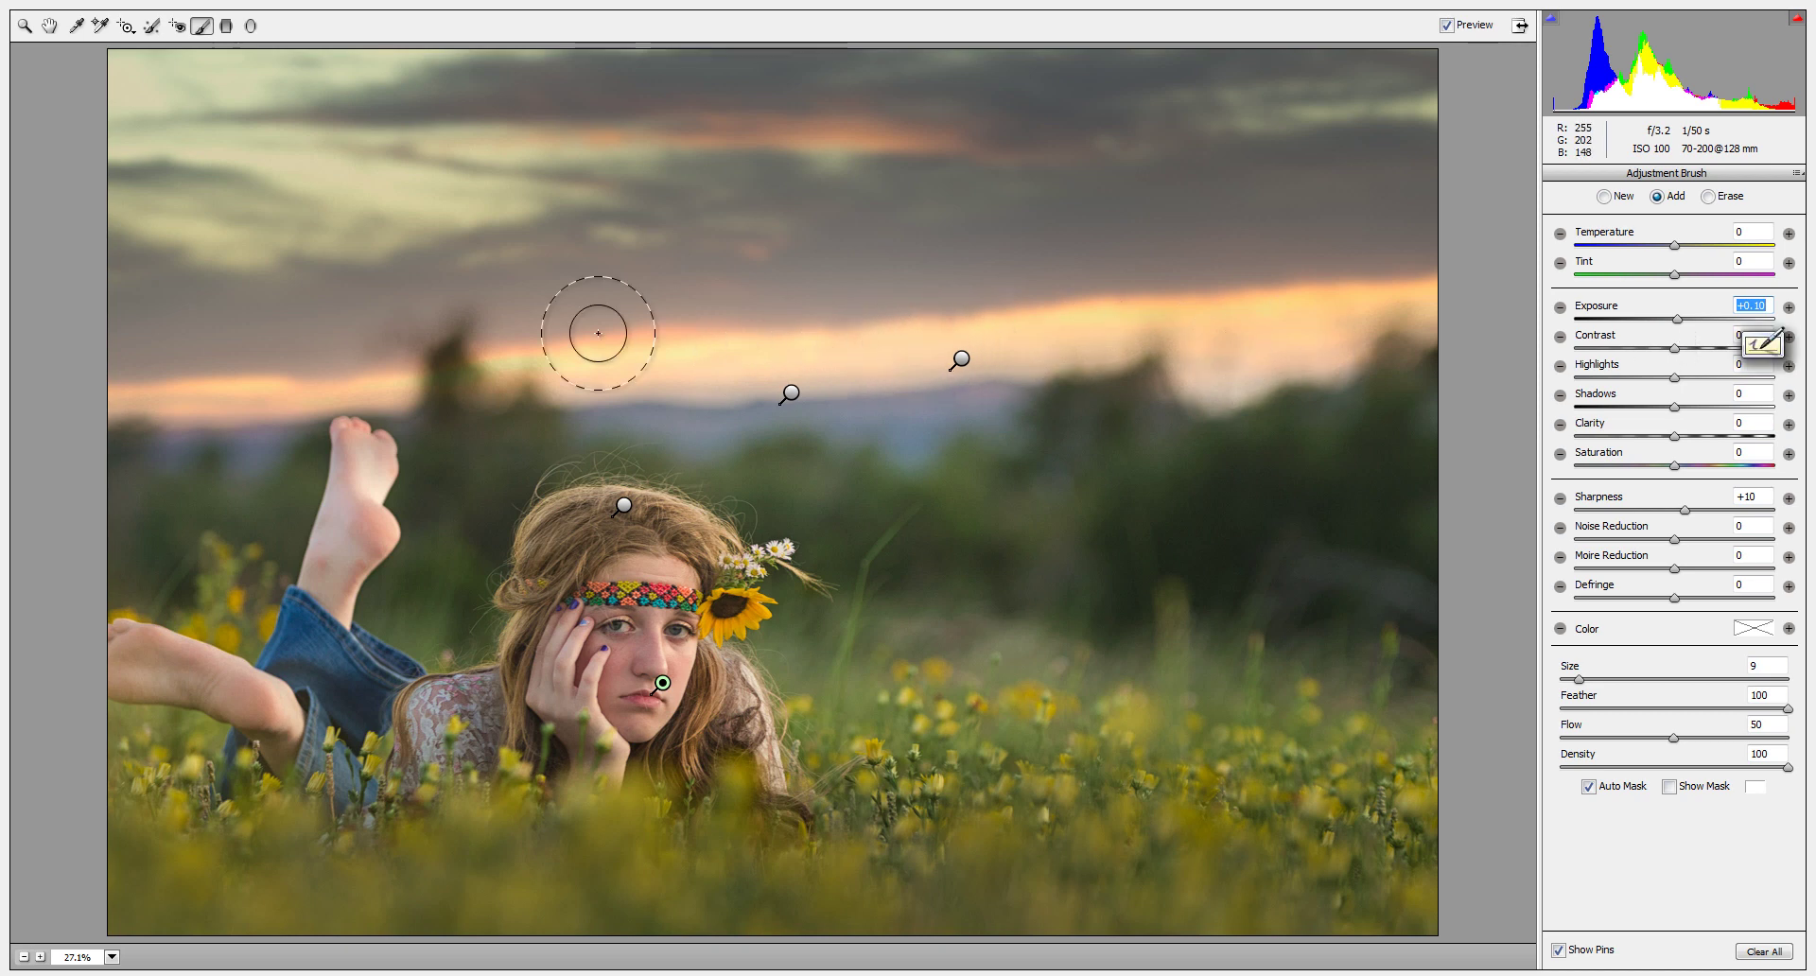
{"action": "left_click", "coordinate": [50, 26]}
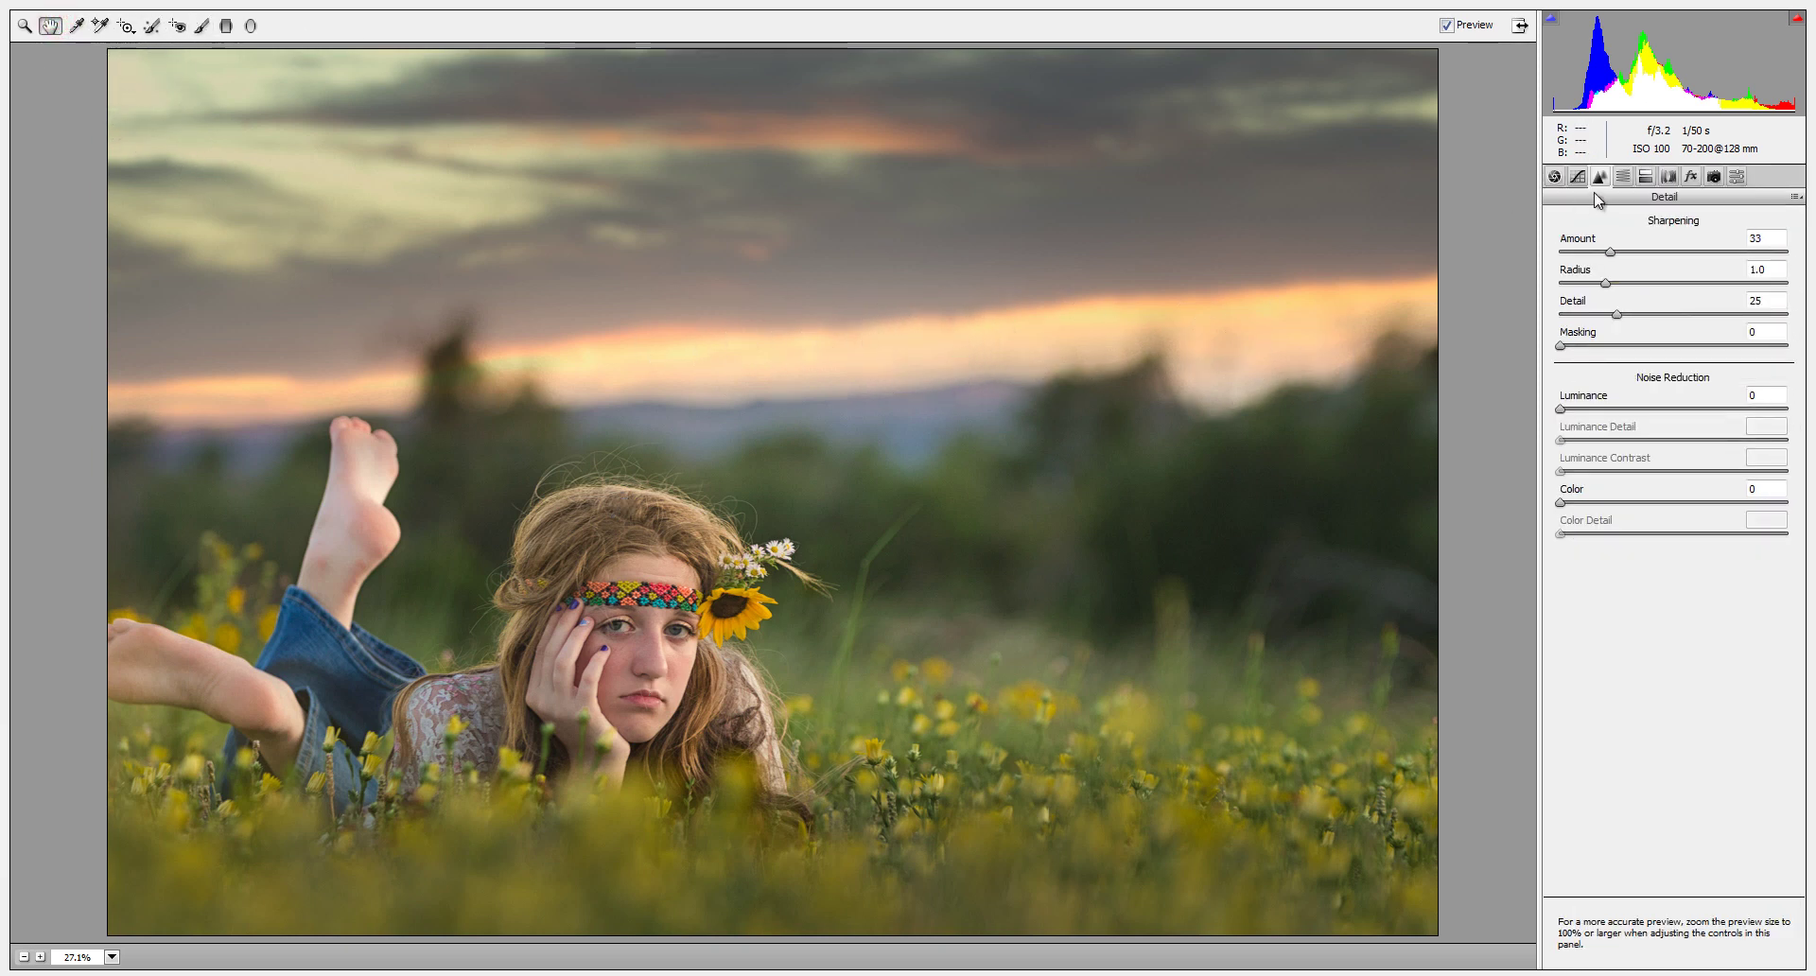
Step: In the Basic panel set Exposure -0.30, Whites +46, Temperature -2 and Tint +12
{"action": "left_click", "coordinate": [1558, 177]}
{"action": "left_click", "coordinate": [1674, 359]}
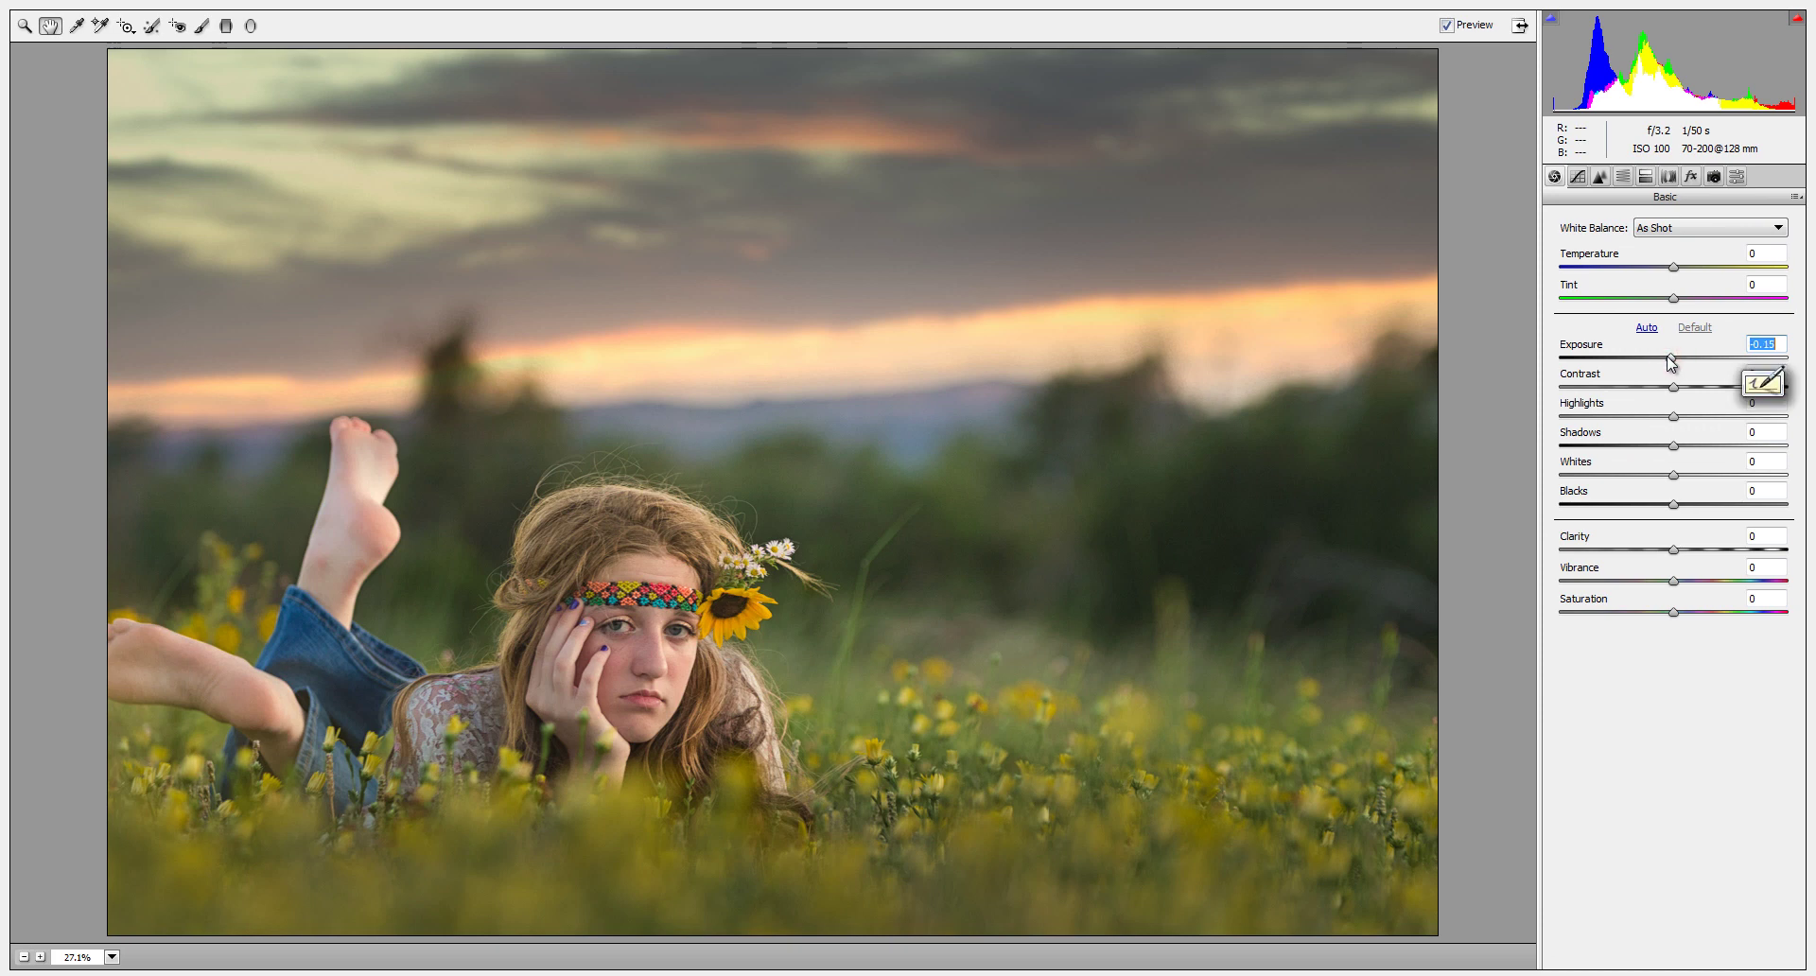
{"action": "left_click_drag", "start_coordinate": [1672, 362], "coordinate": [1658, 365]}
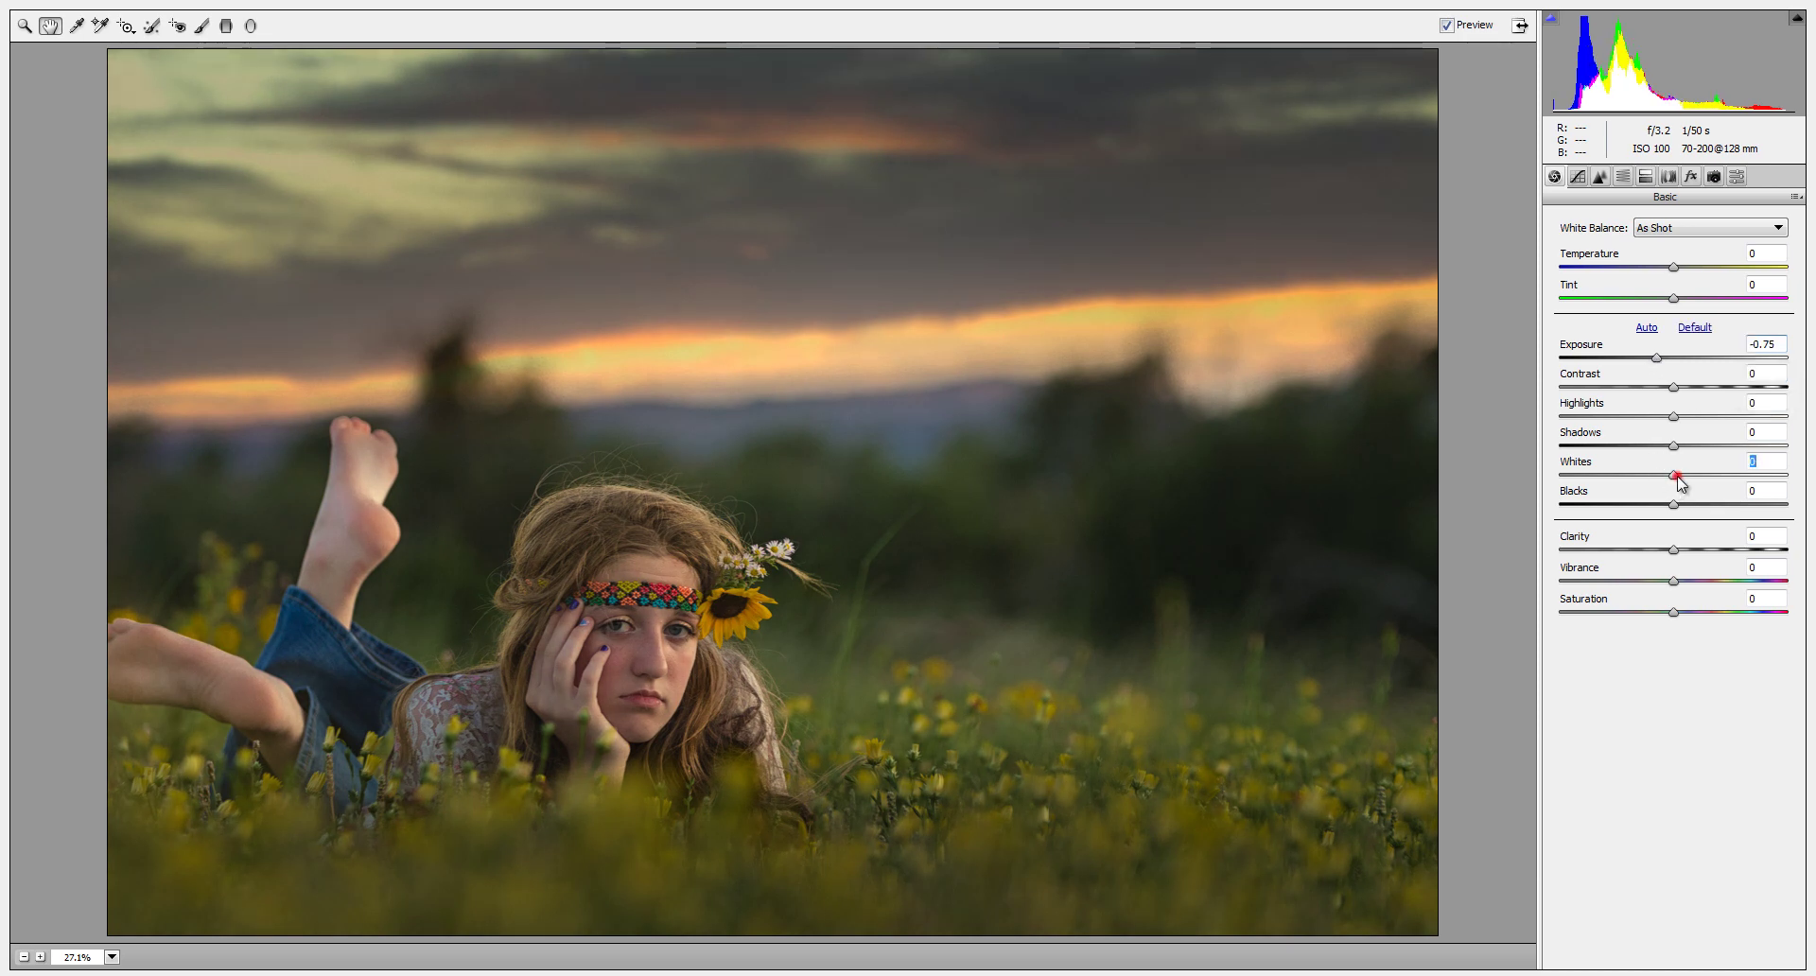
{"action": "left_click_drag", "start_coordinate": [1672, 484], "coordinate": [1729, 492]}
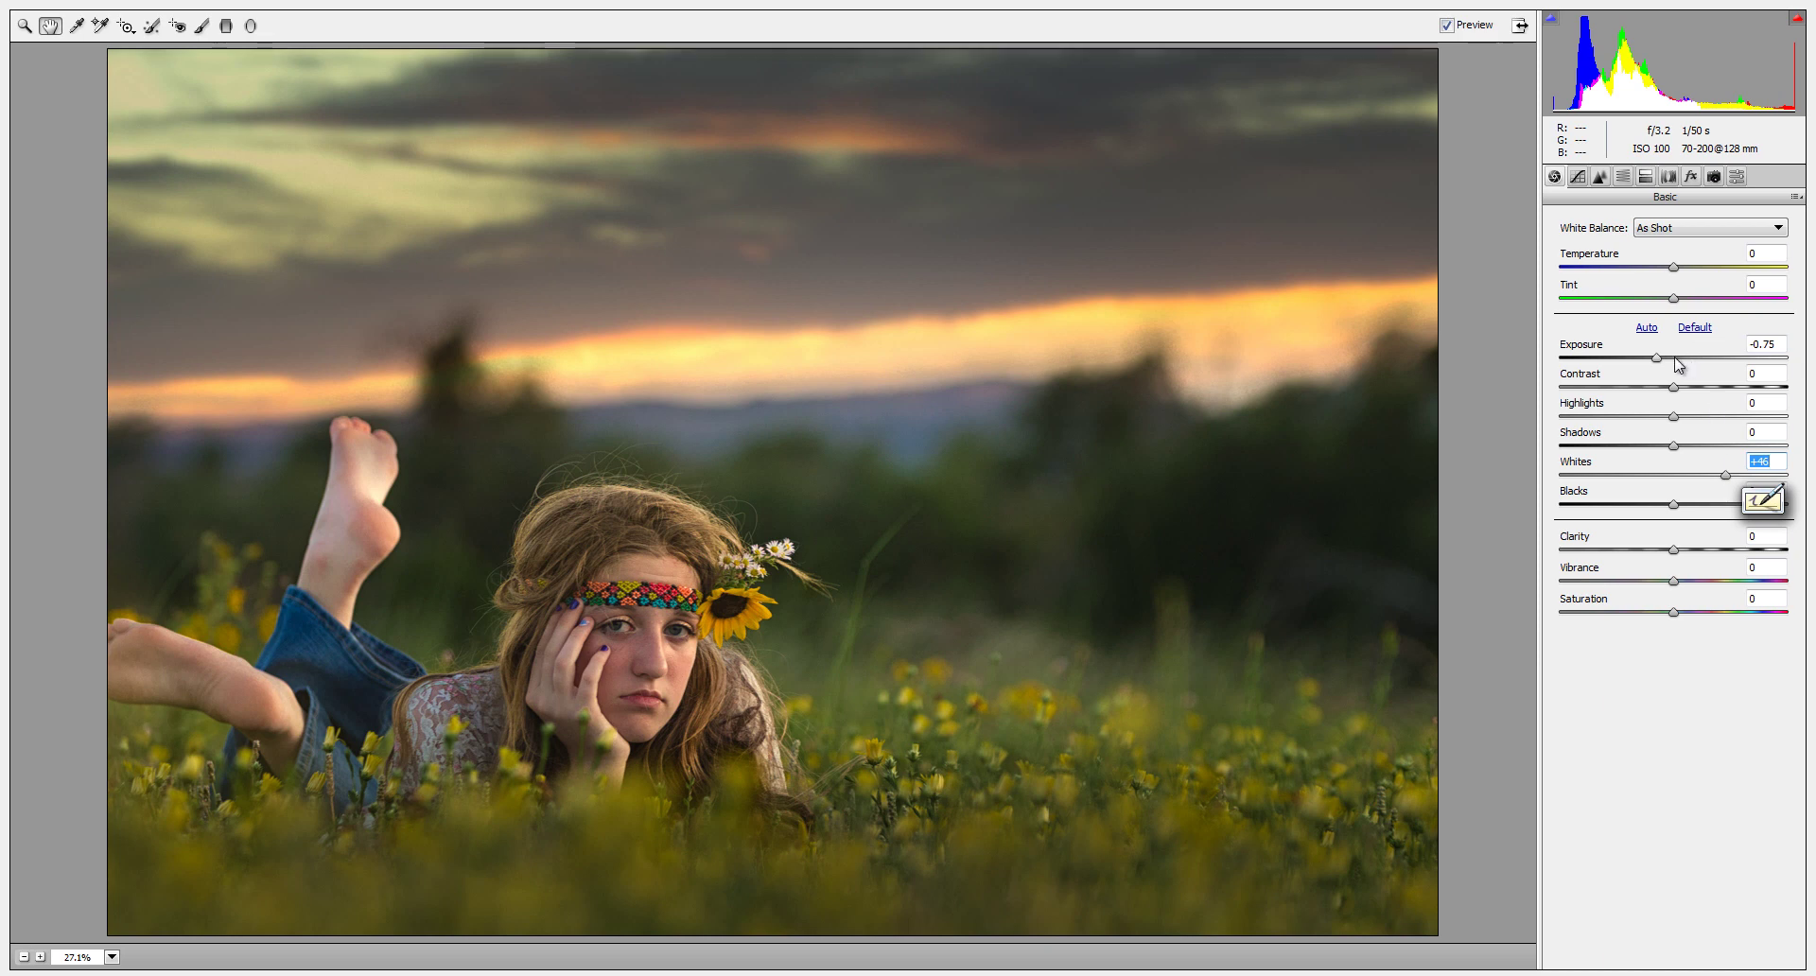
{"action": "left_click_drag", "start_coordinate": [1661, 360], "coordinate": [1670, 360]}
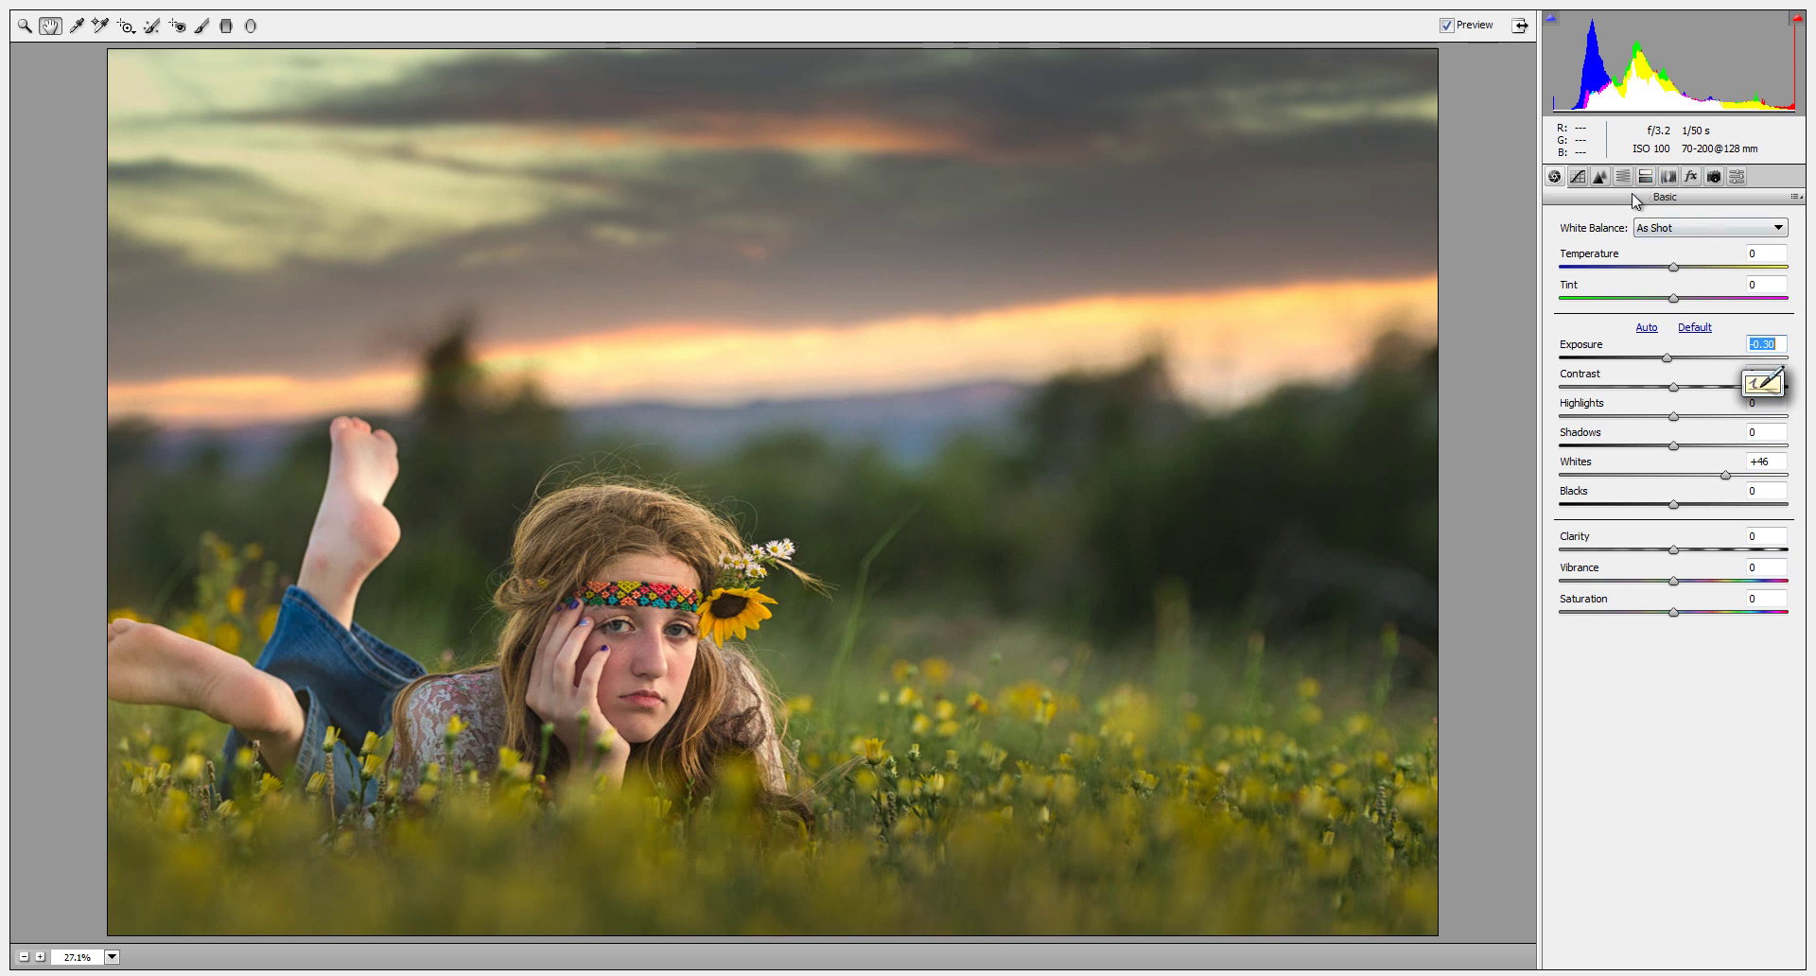
{"action": "left_click_drag", "start_coordinate": [1674, 268], "coordinate": [1688, 299]}
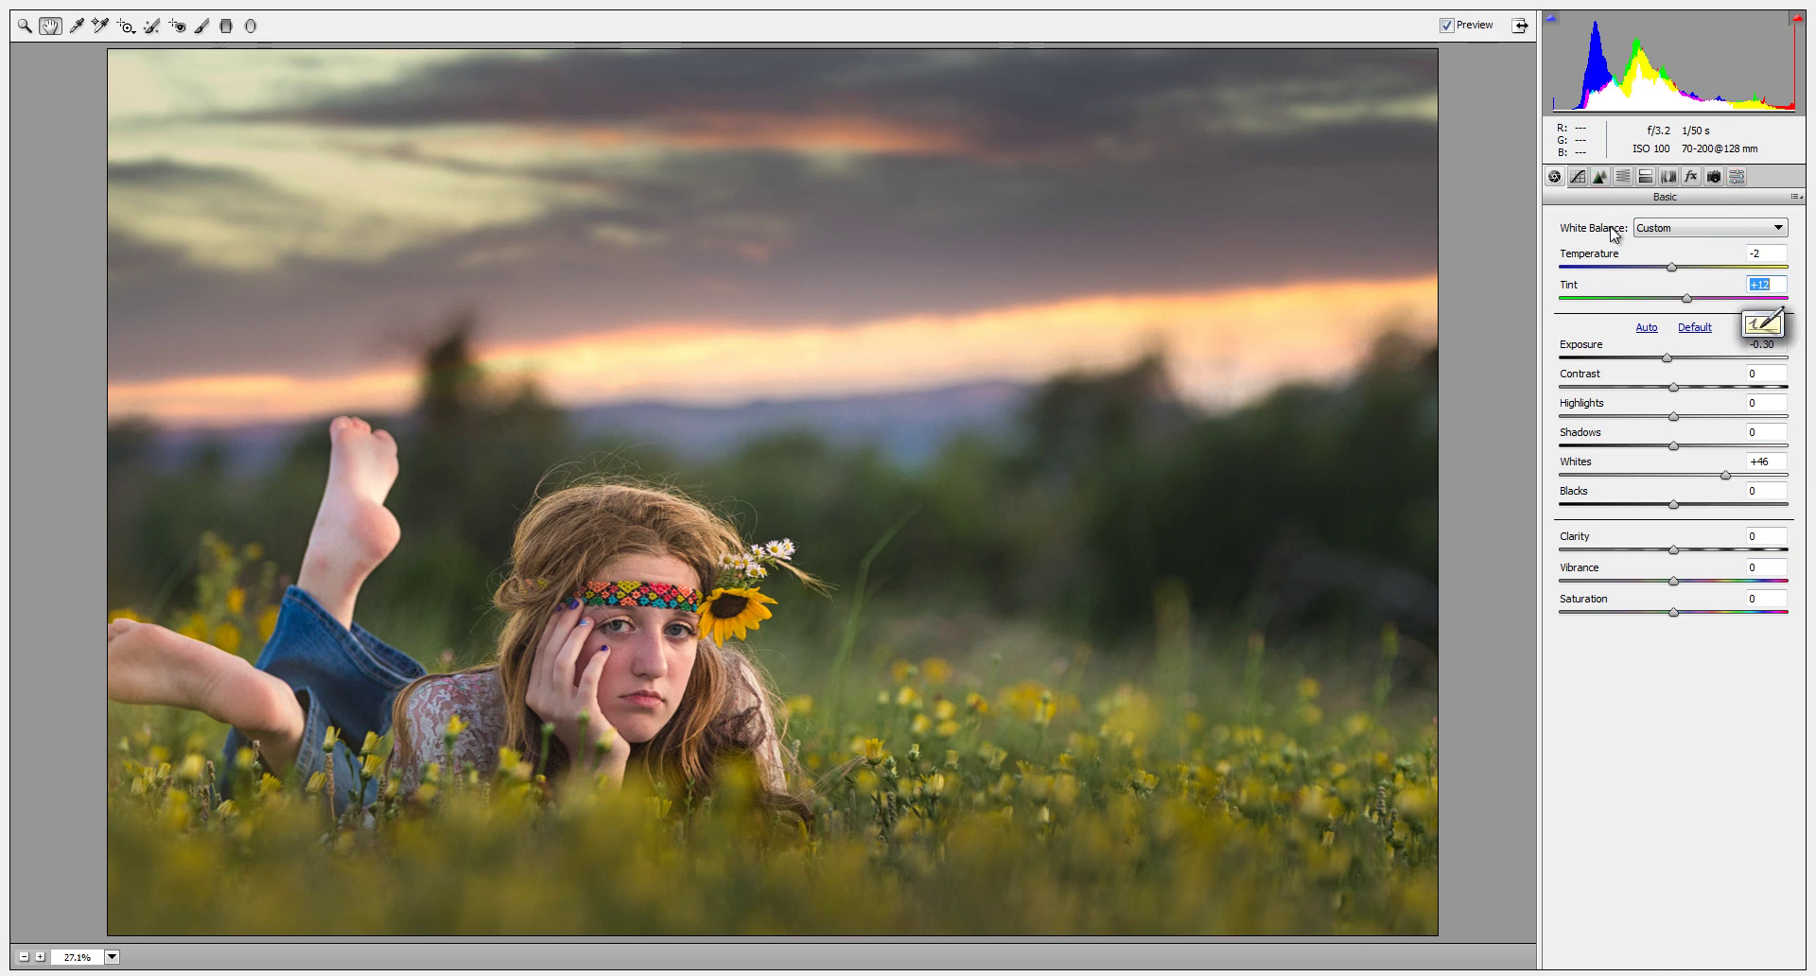
Step: On the point Tone Curve, drop the midpoint from 126 to 108 and lift the black point to 15
{"action": "left_click", "coordinate": [1578, 175]}
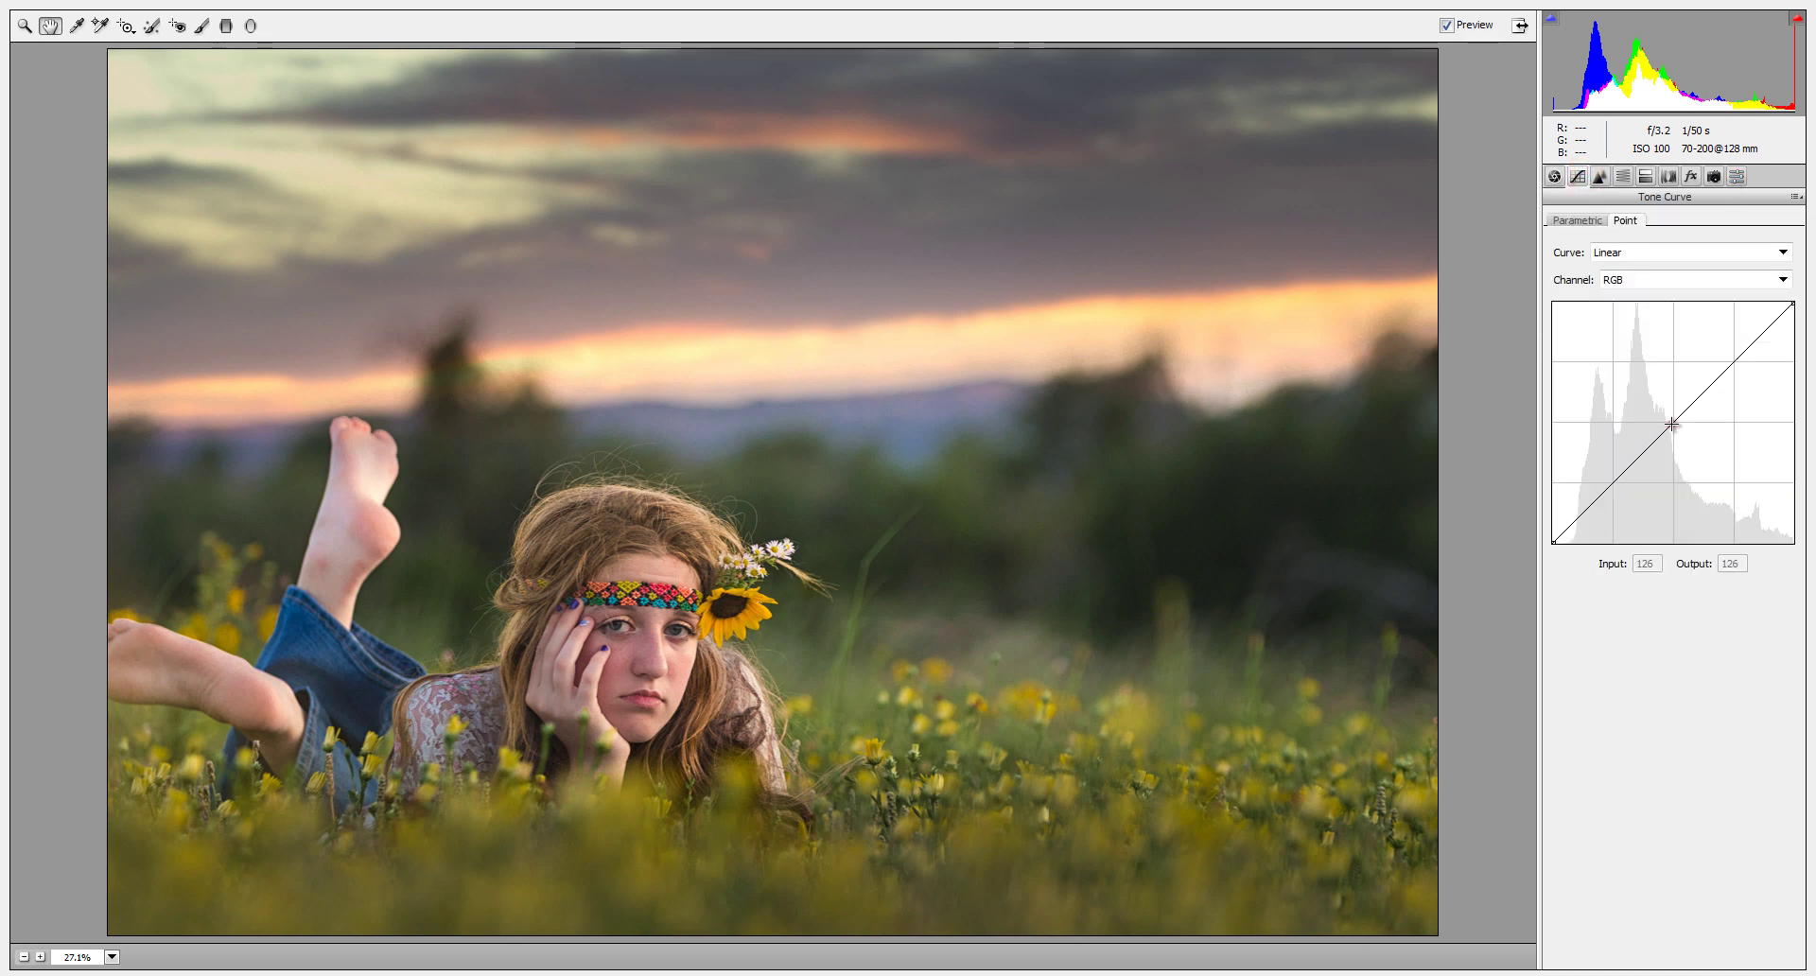
{"action": "left_click_drag", "start_coordinate": [1673, 425], "coordinate": [1673, 441]}
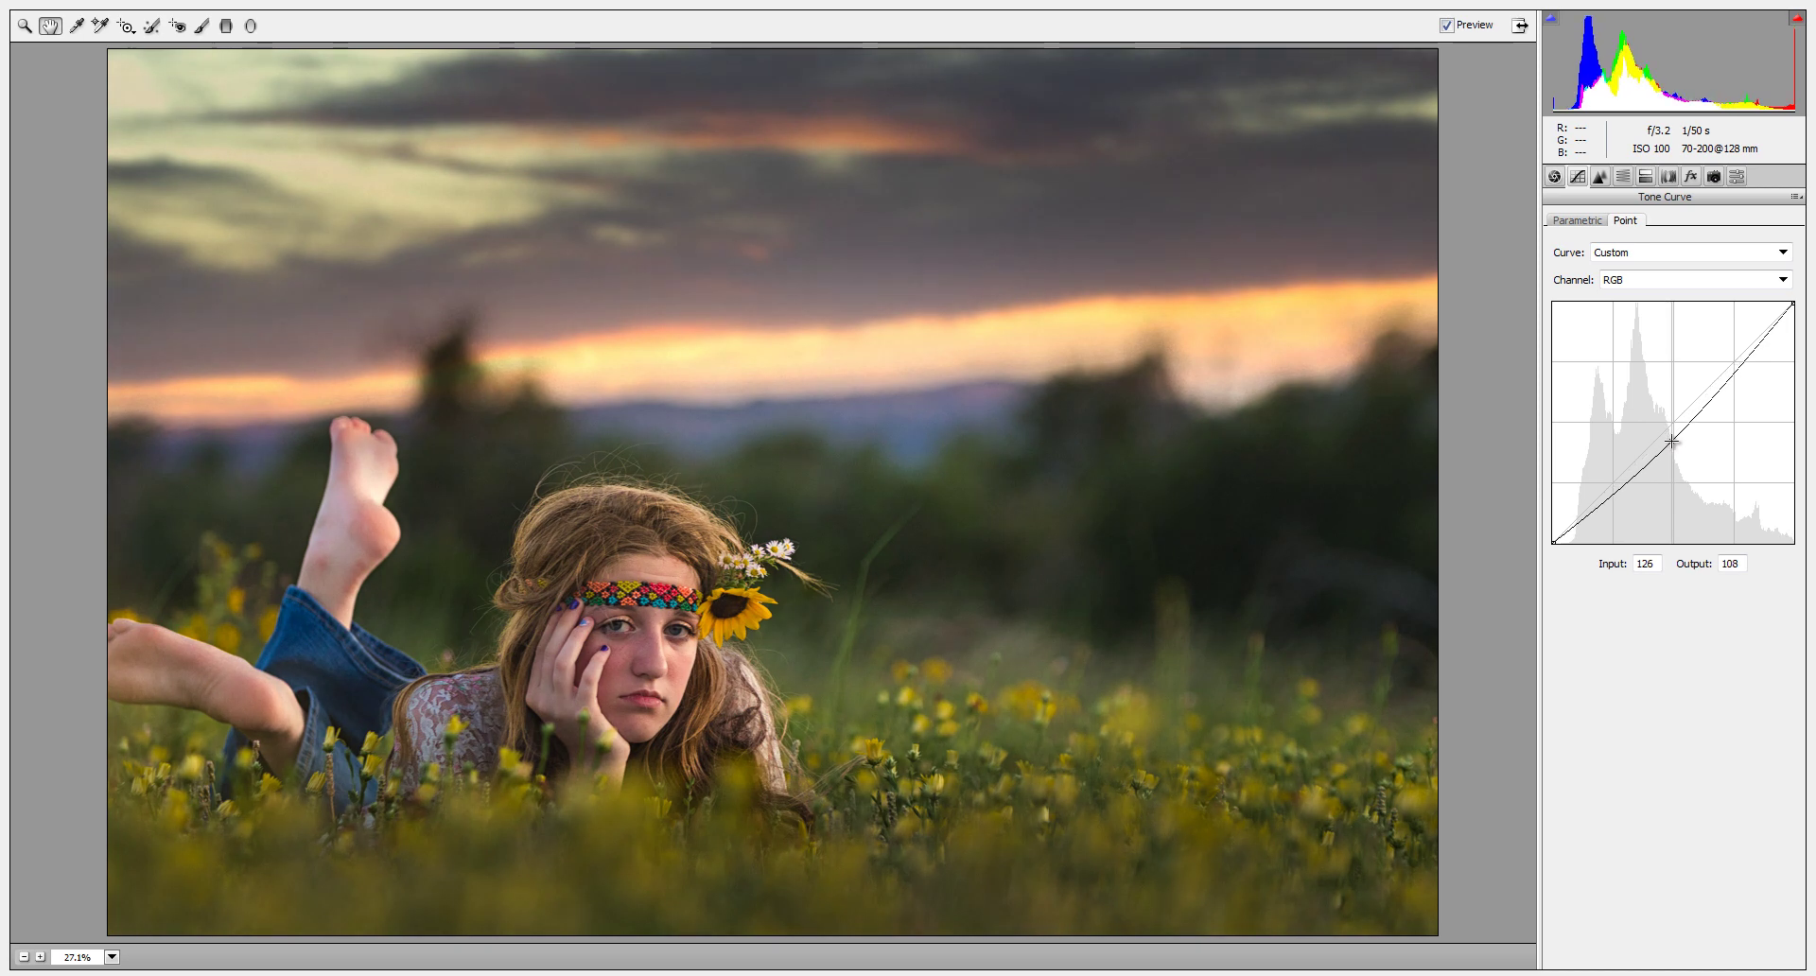
{"action": "left_click", "coordinate": [1612, 496]}
{"action": "left_click", "coordinate": [1552, 539]}
{"action": "left_click_drag", "start_coordinate": [1552, 539], "coordinate": [1553, 531]}
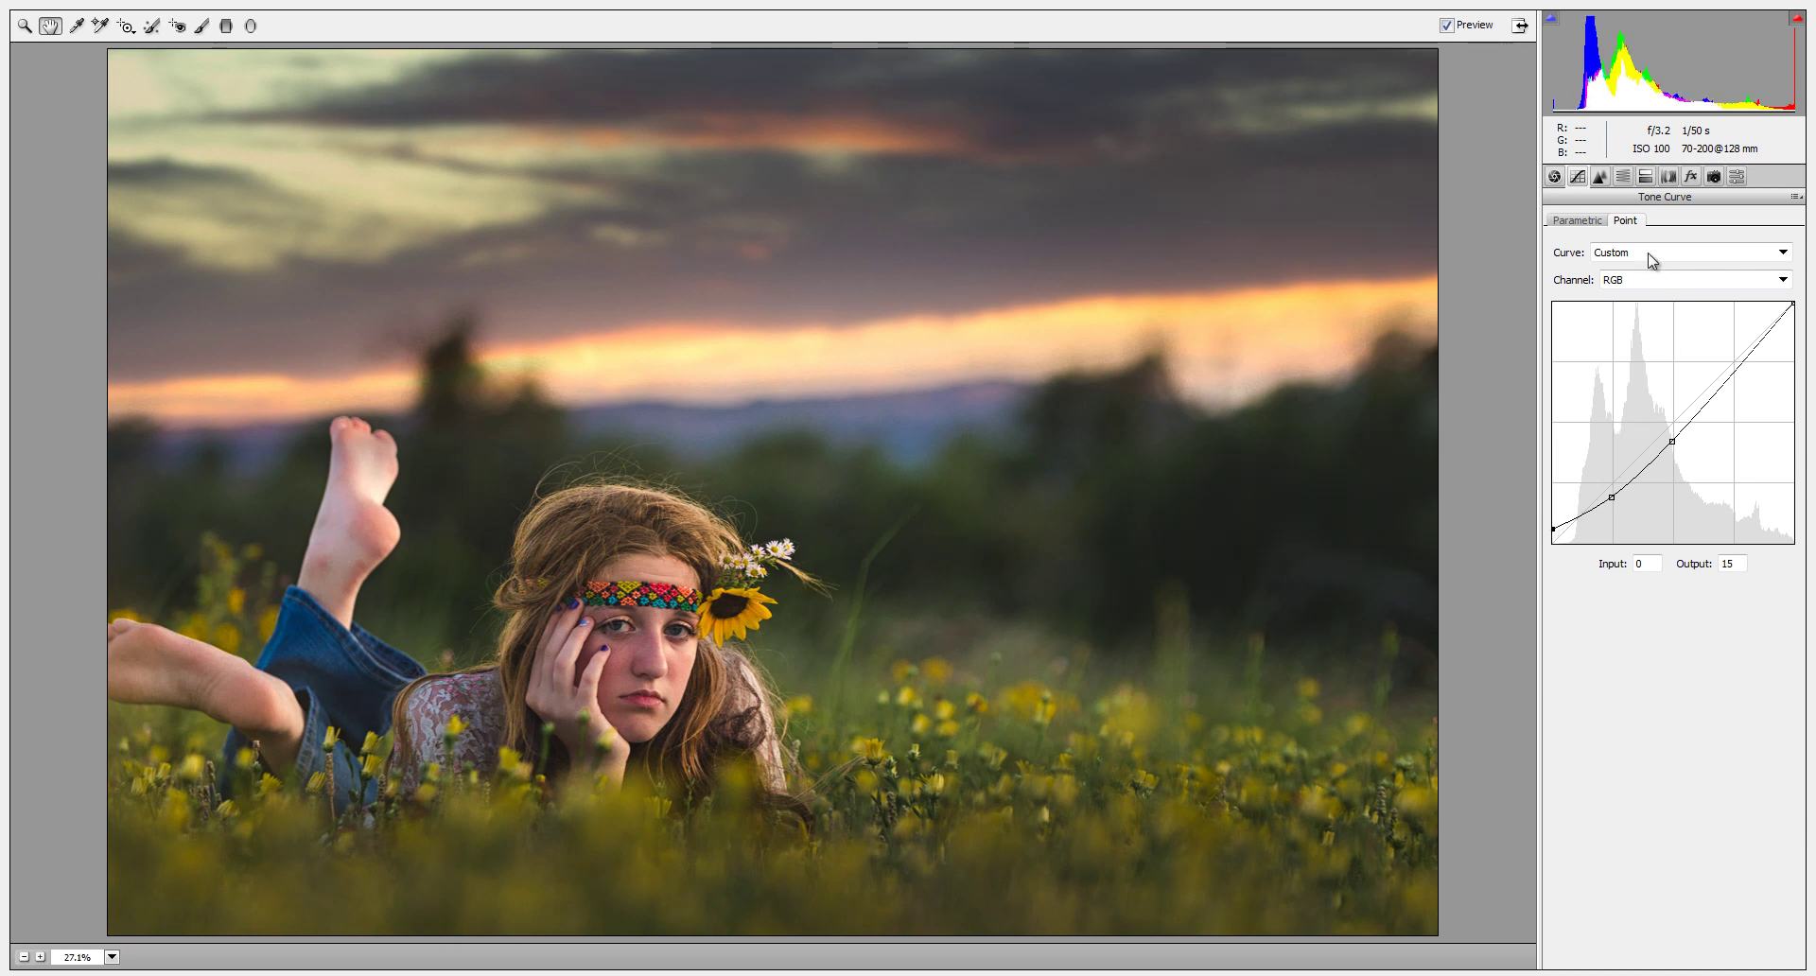
Step: Set Exposure to -0.05, Whites to +47 and Shadows to about +50
{"action": "left_click", "coordinate": [1557, 176]}
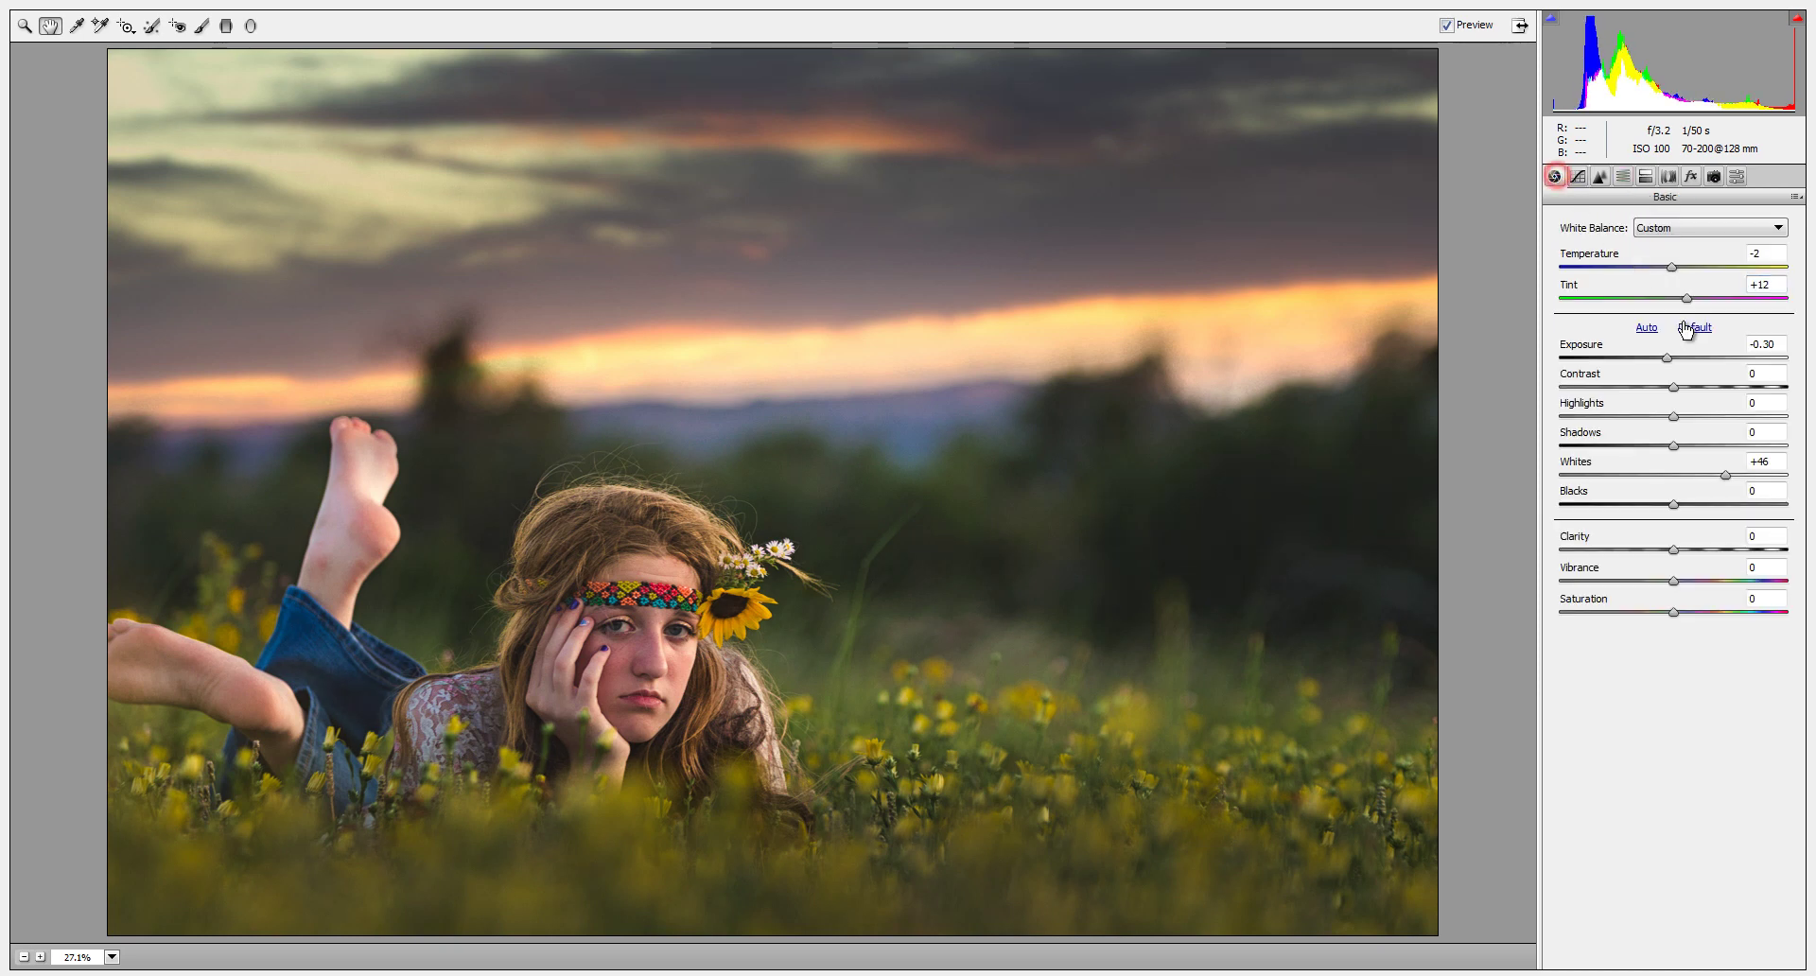
{"action": "left_click_drag", "start_coordinate": [1666, 361], "coordinate": [1676, 363]}
{"action": "double_click", "coordinate": [1677, 363]}
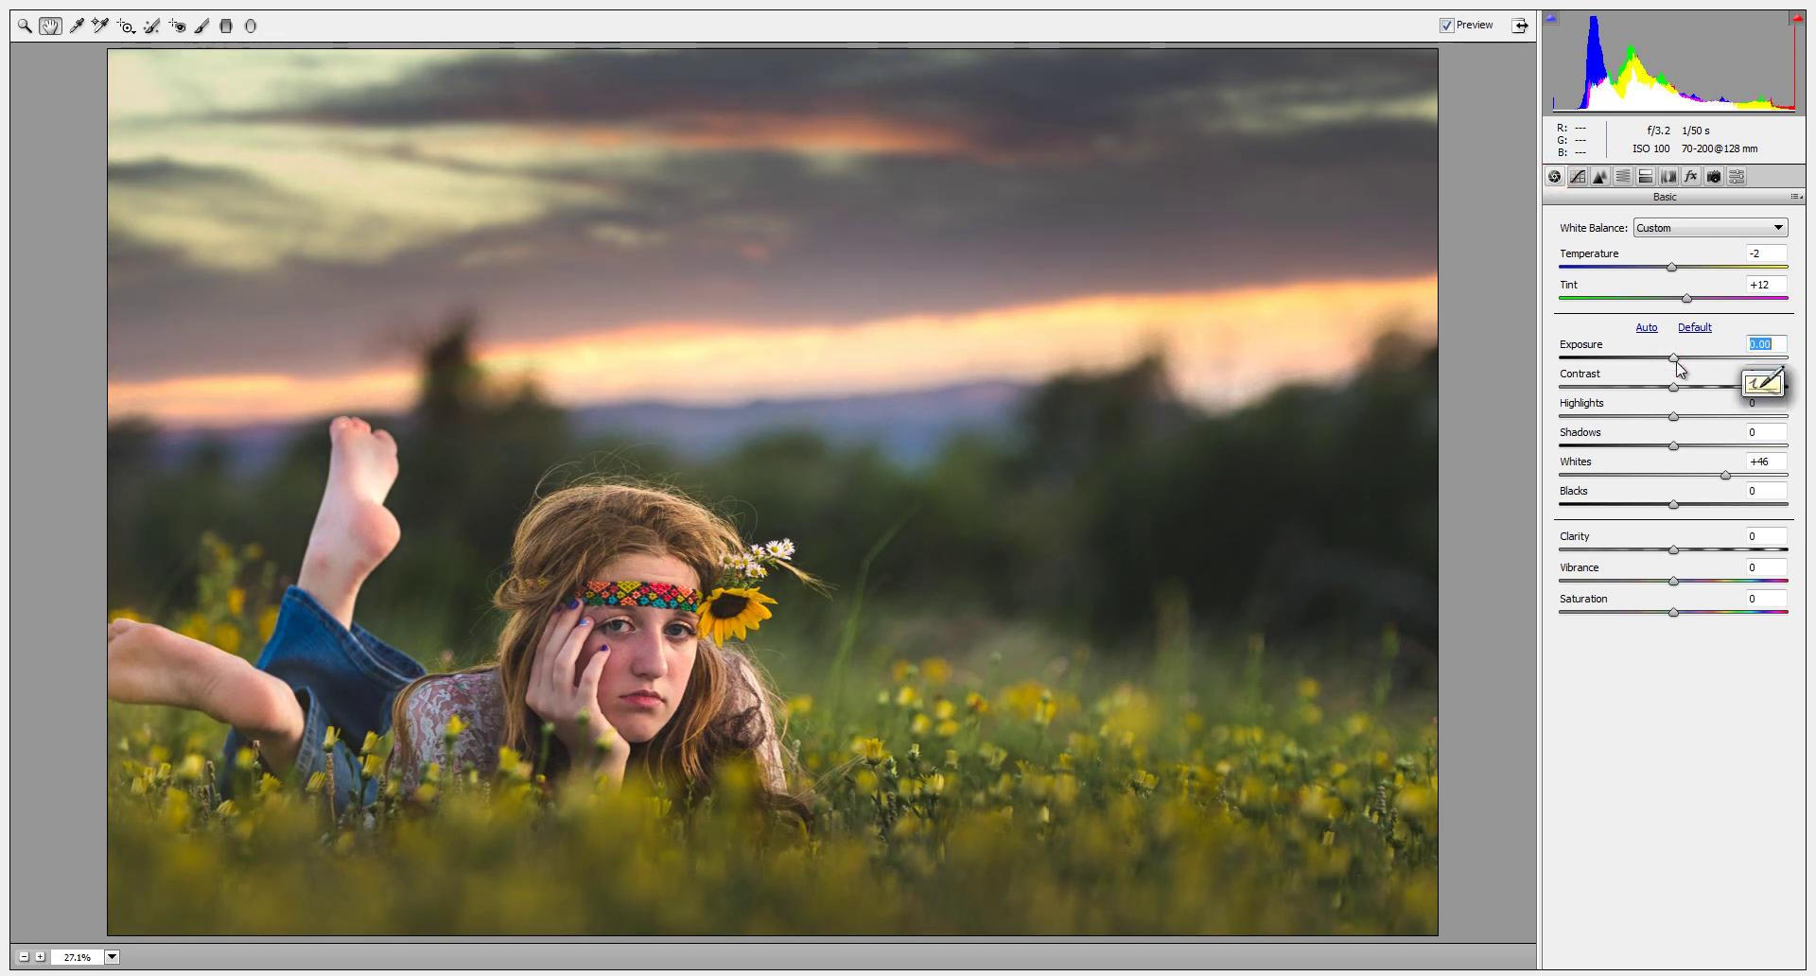
{"action": "key", "text": "ctrl+z"}
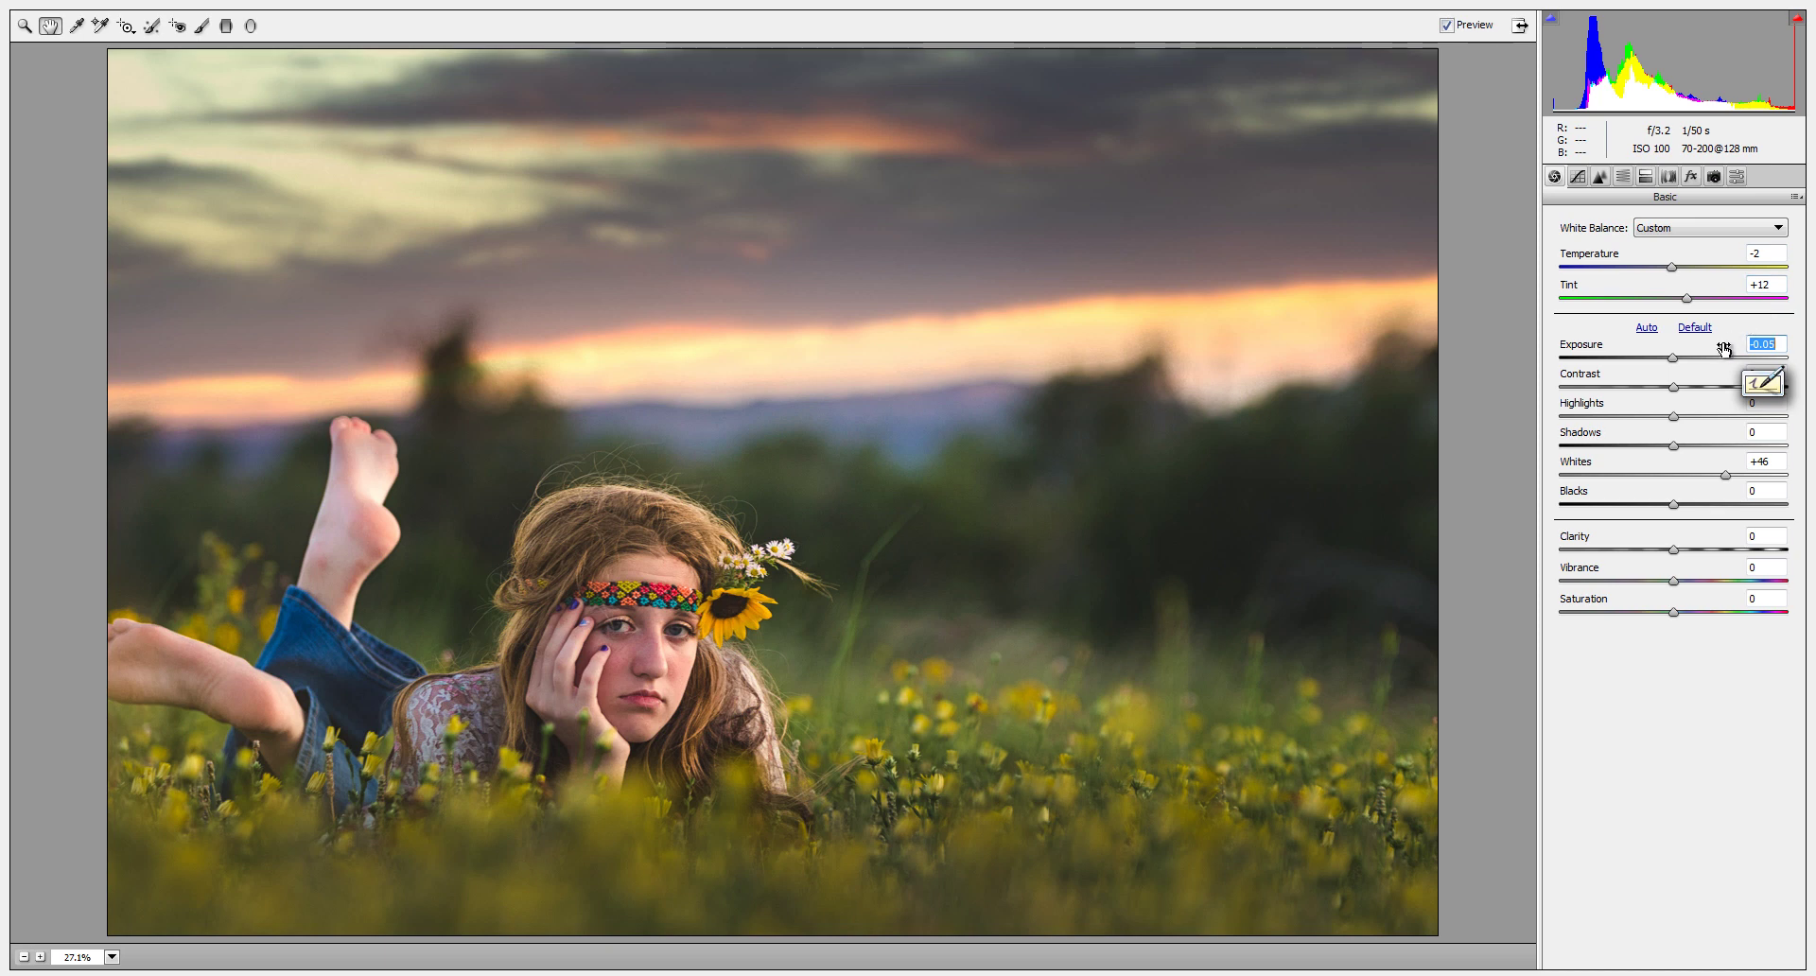
{"action": "left_click_drag", "start_coordinate": [1726, 476], "coordinate": [1730, 492]}
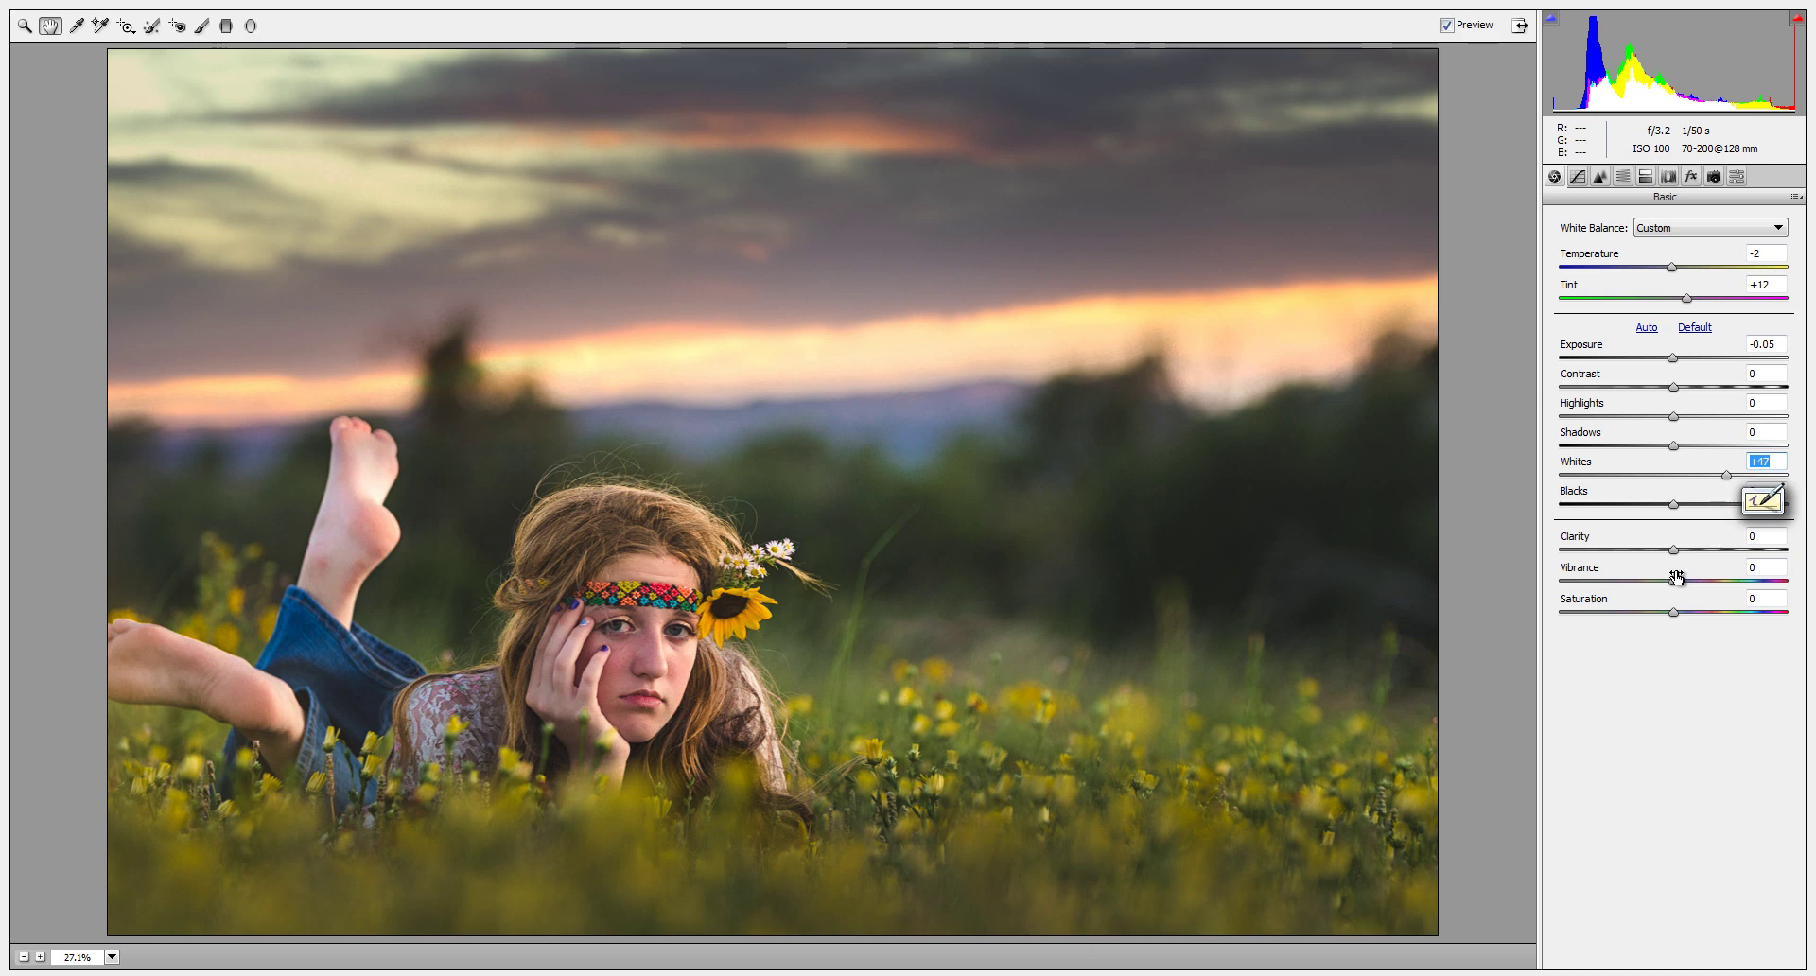
{"action": "mouse_move", "coordinate": [1674, 446]}
{"action": "left_mouse_down"}
{"action": "mouse_move", "coordinate": [1799, 475]}
{"action": "mouse_move", "coordinate": [1735, 461]}
{"action": "left_mouse_up"}
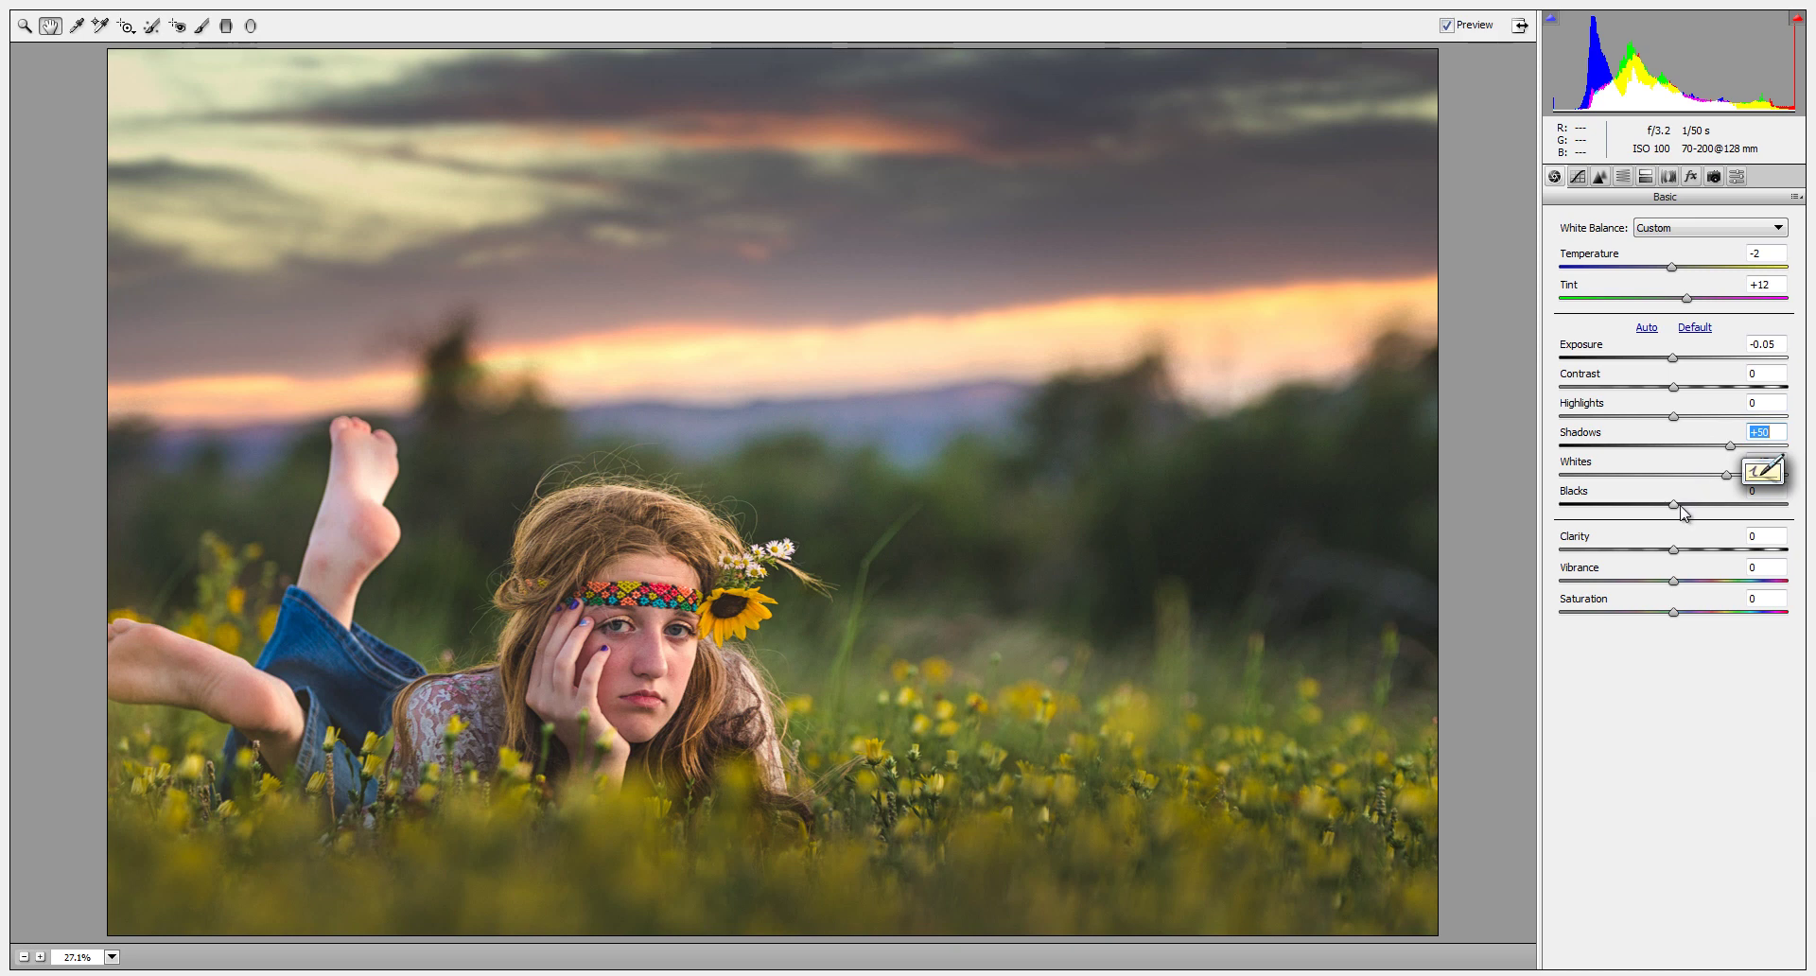
Step: Place a thin graduated filter at the bottom and try adjusting its exposure
{"action": "left_click", "coordinate": [226, 26]}
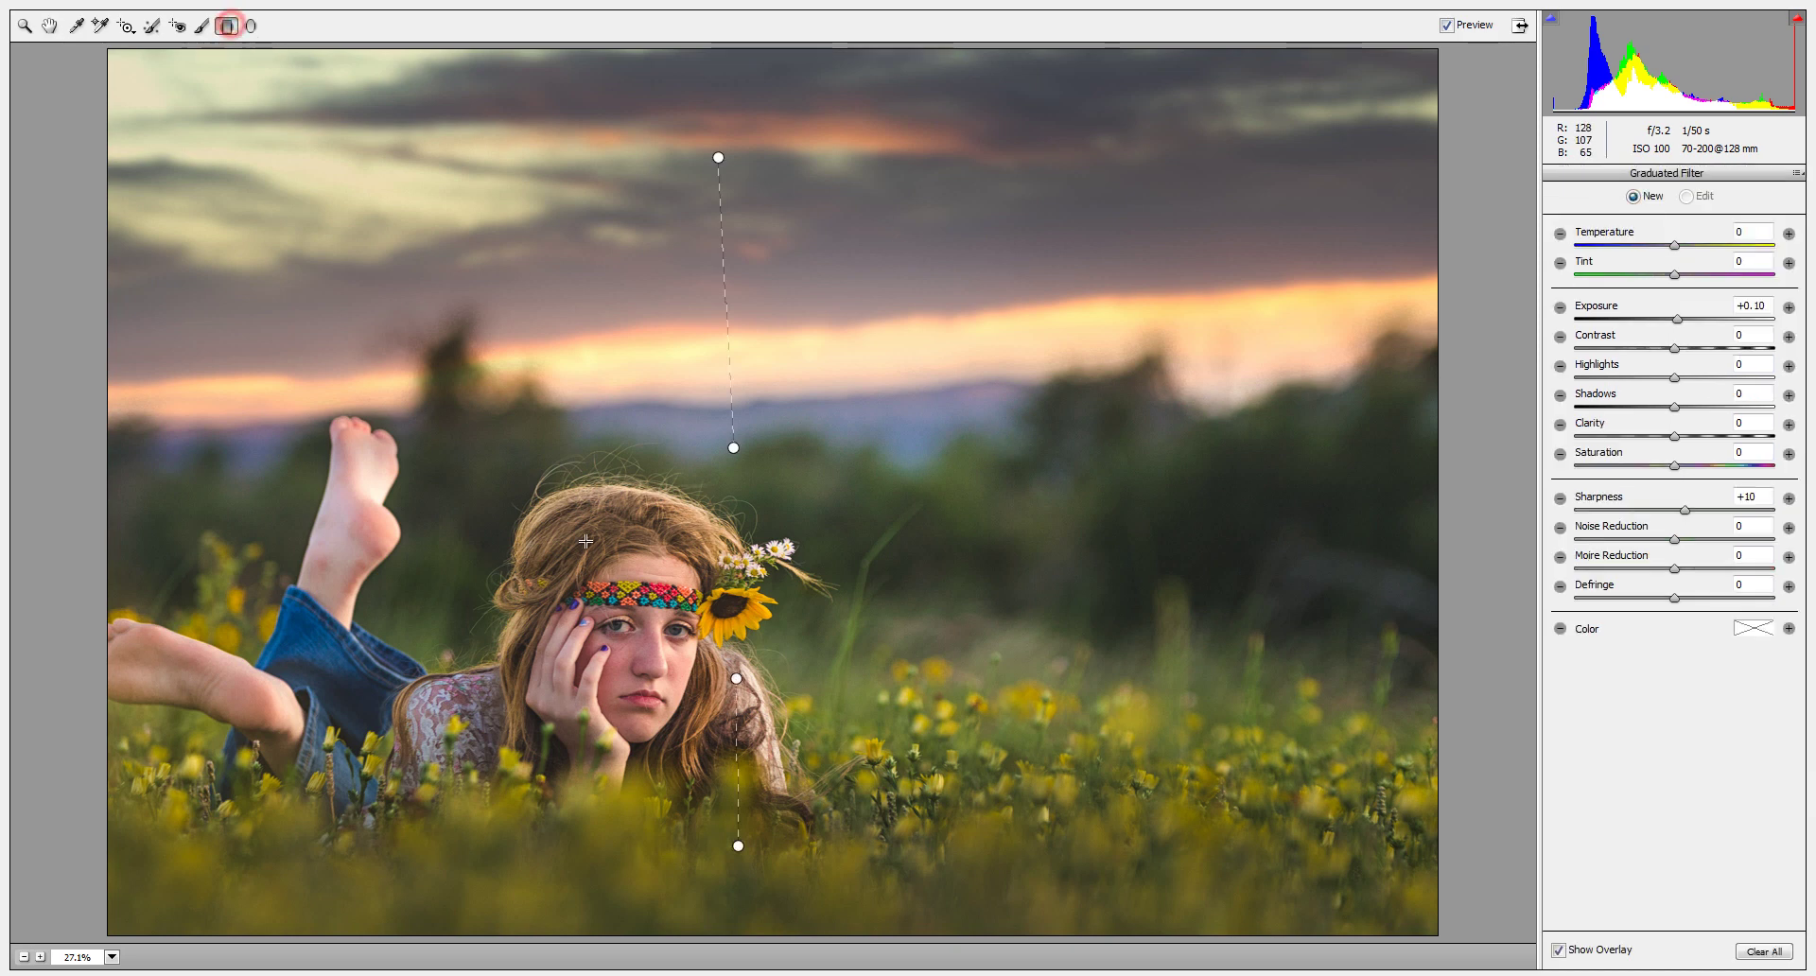
{"action": "left_click", "coordinate": [743, 847]}
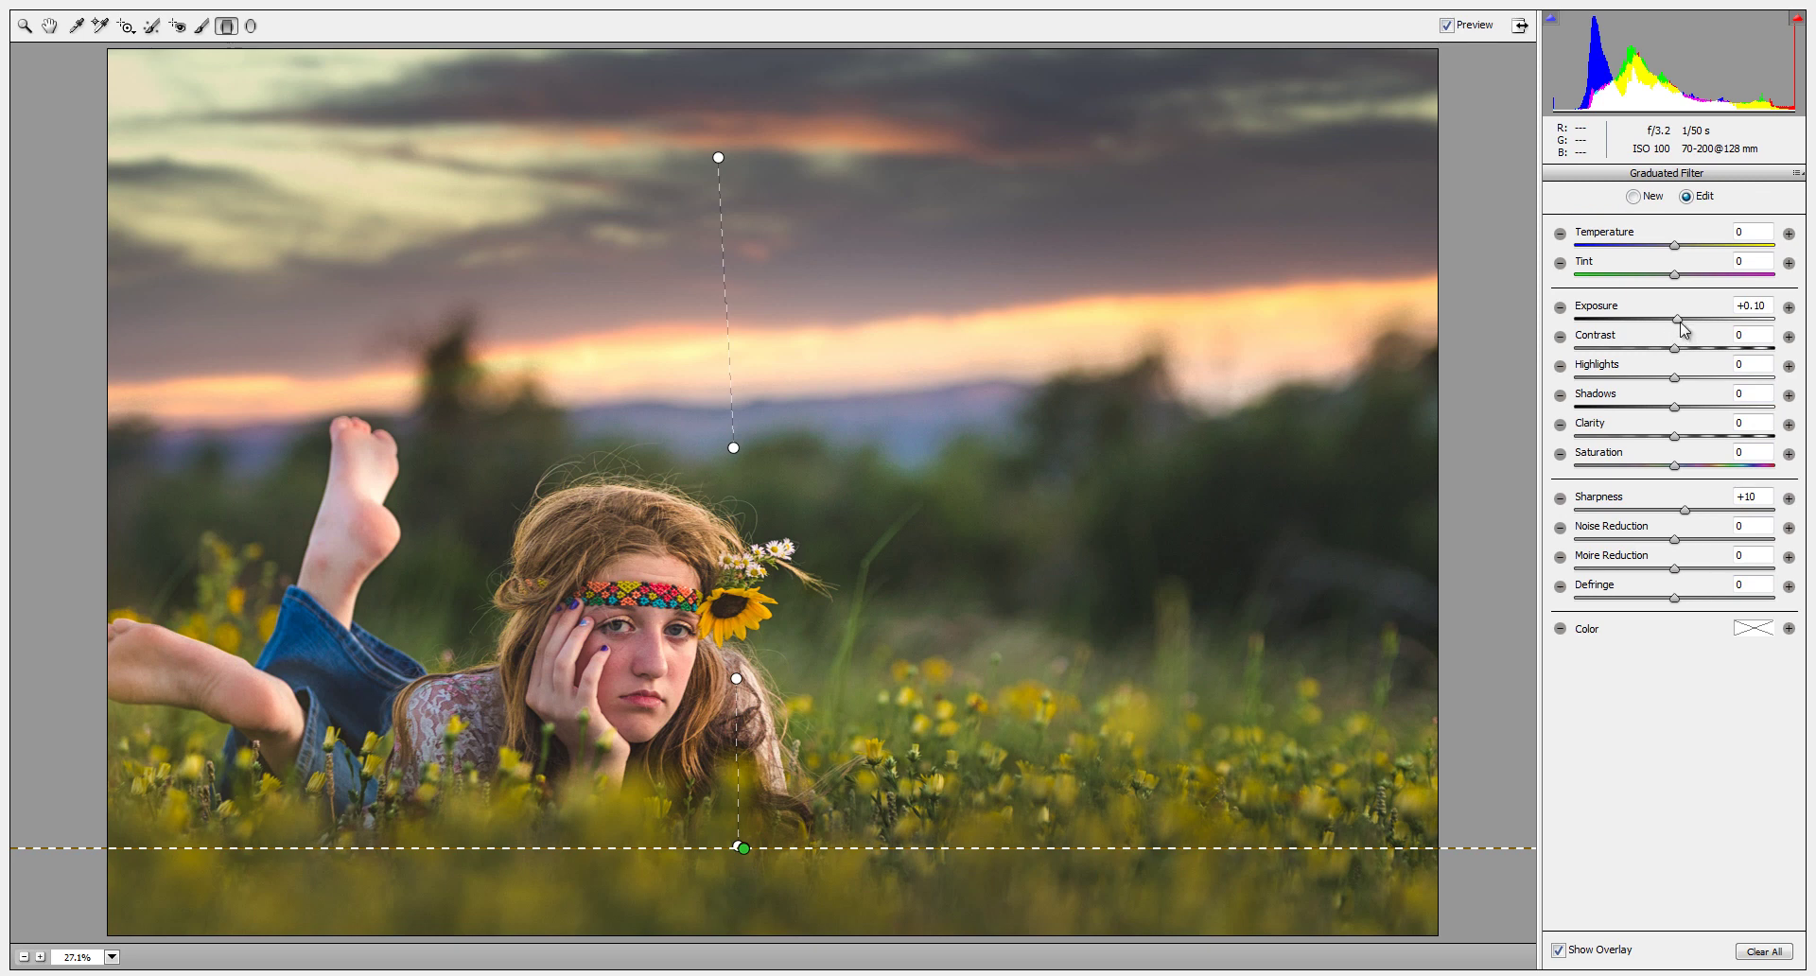
{"action": "left_click_drag", "start_coordinate": [1678, 319], "coordinate": [1683, 319]}
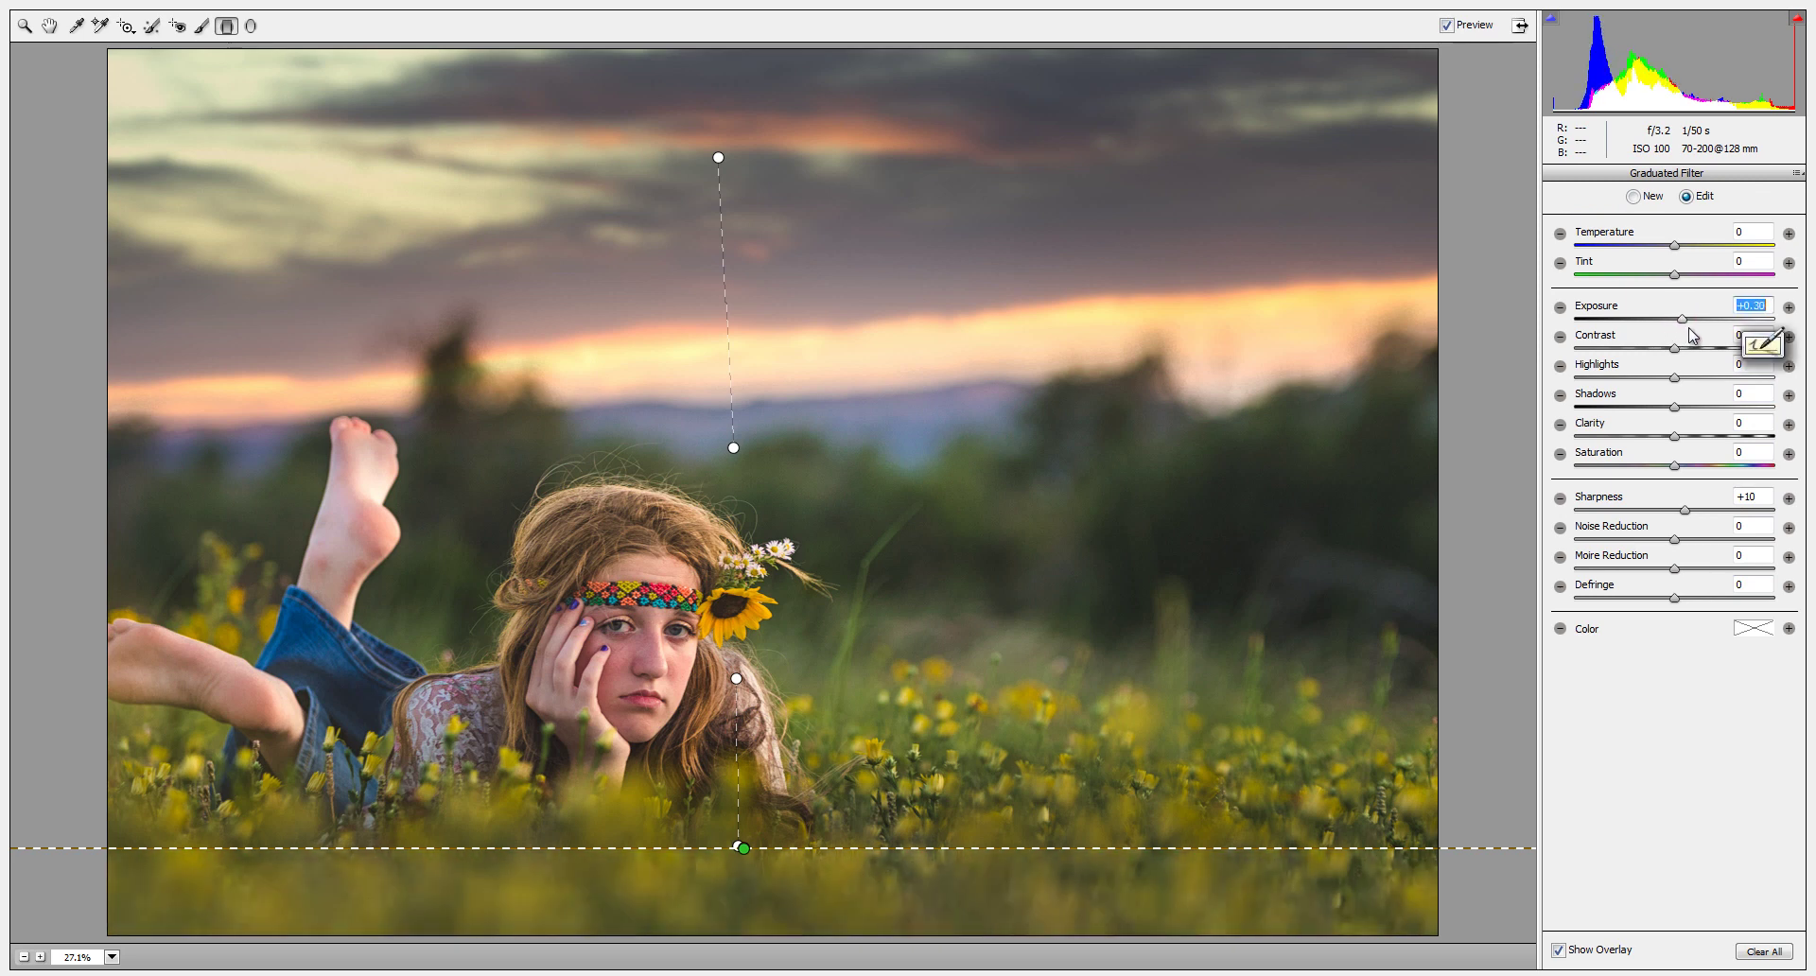
{"action": "left_click_drag", "start_coordinate": [1690, 329], "coordinate": [1672, 331]}
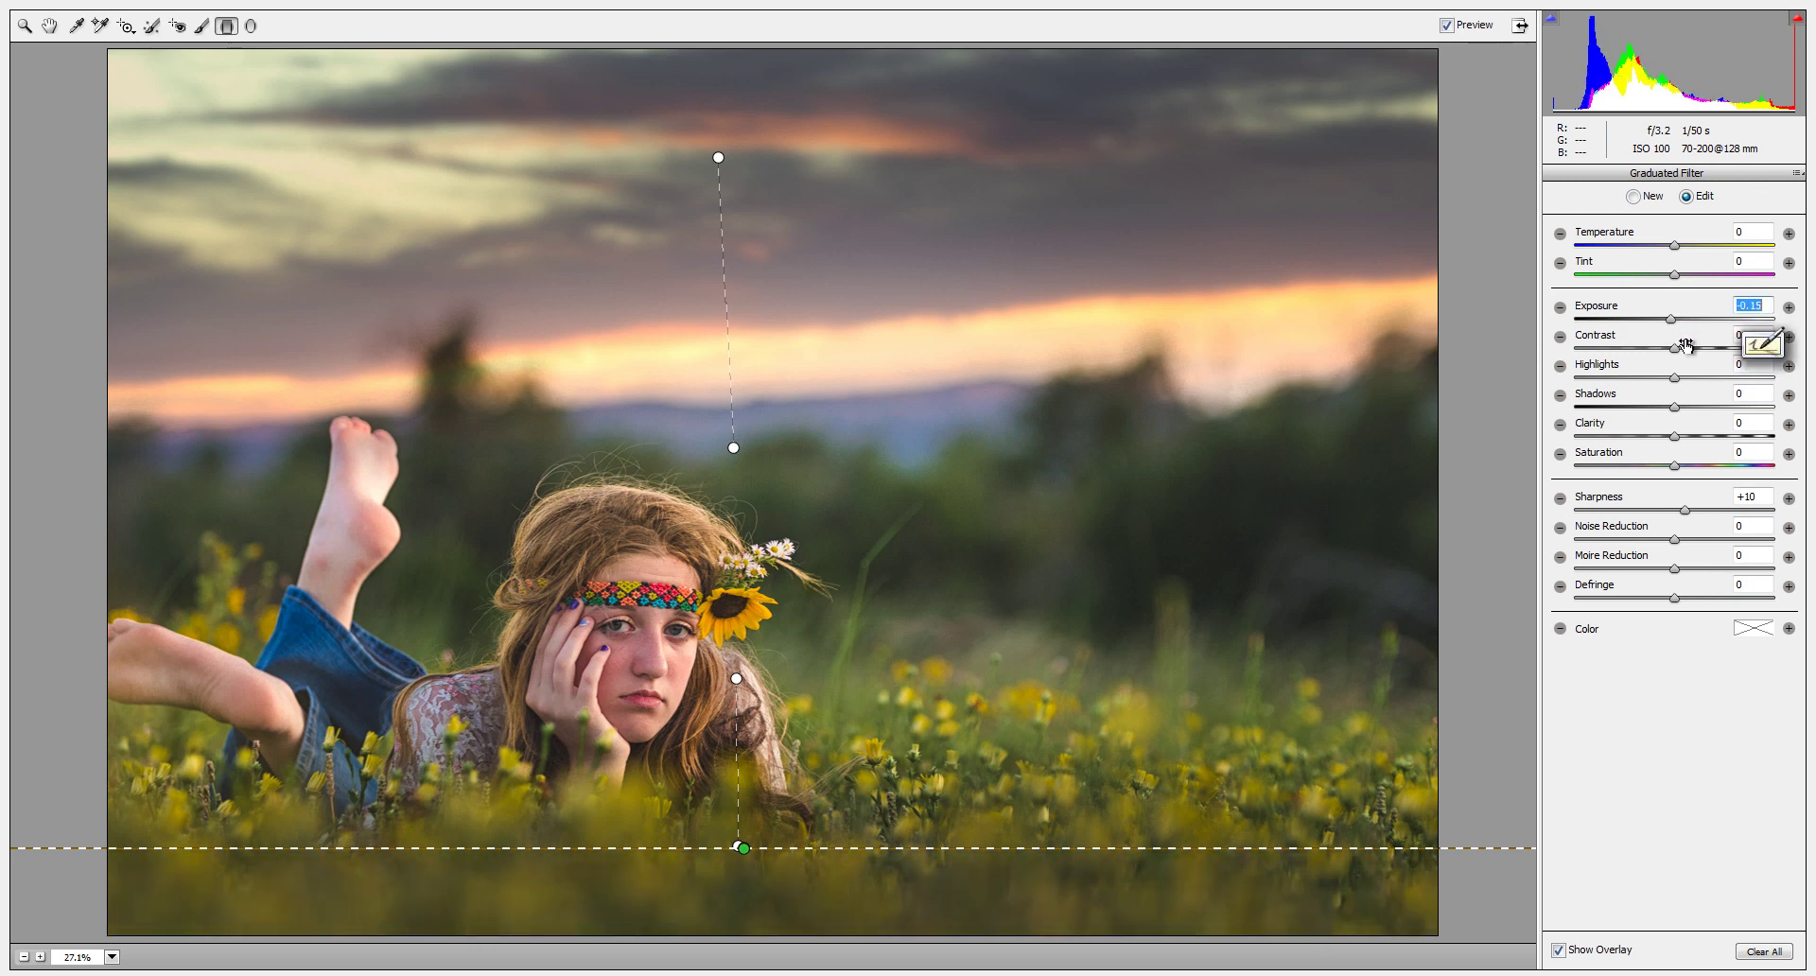
{"action": "type", "text": "0"}
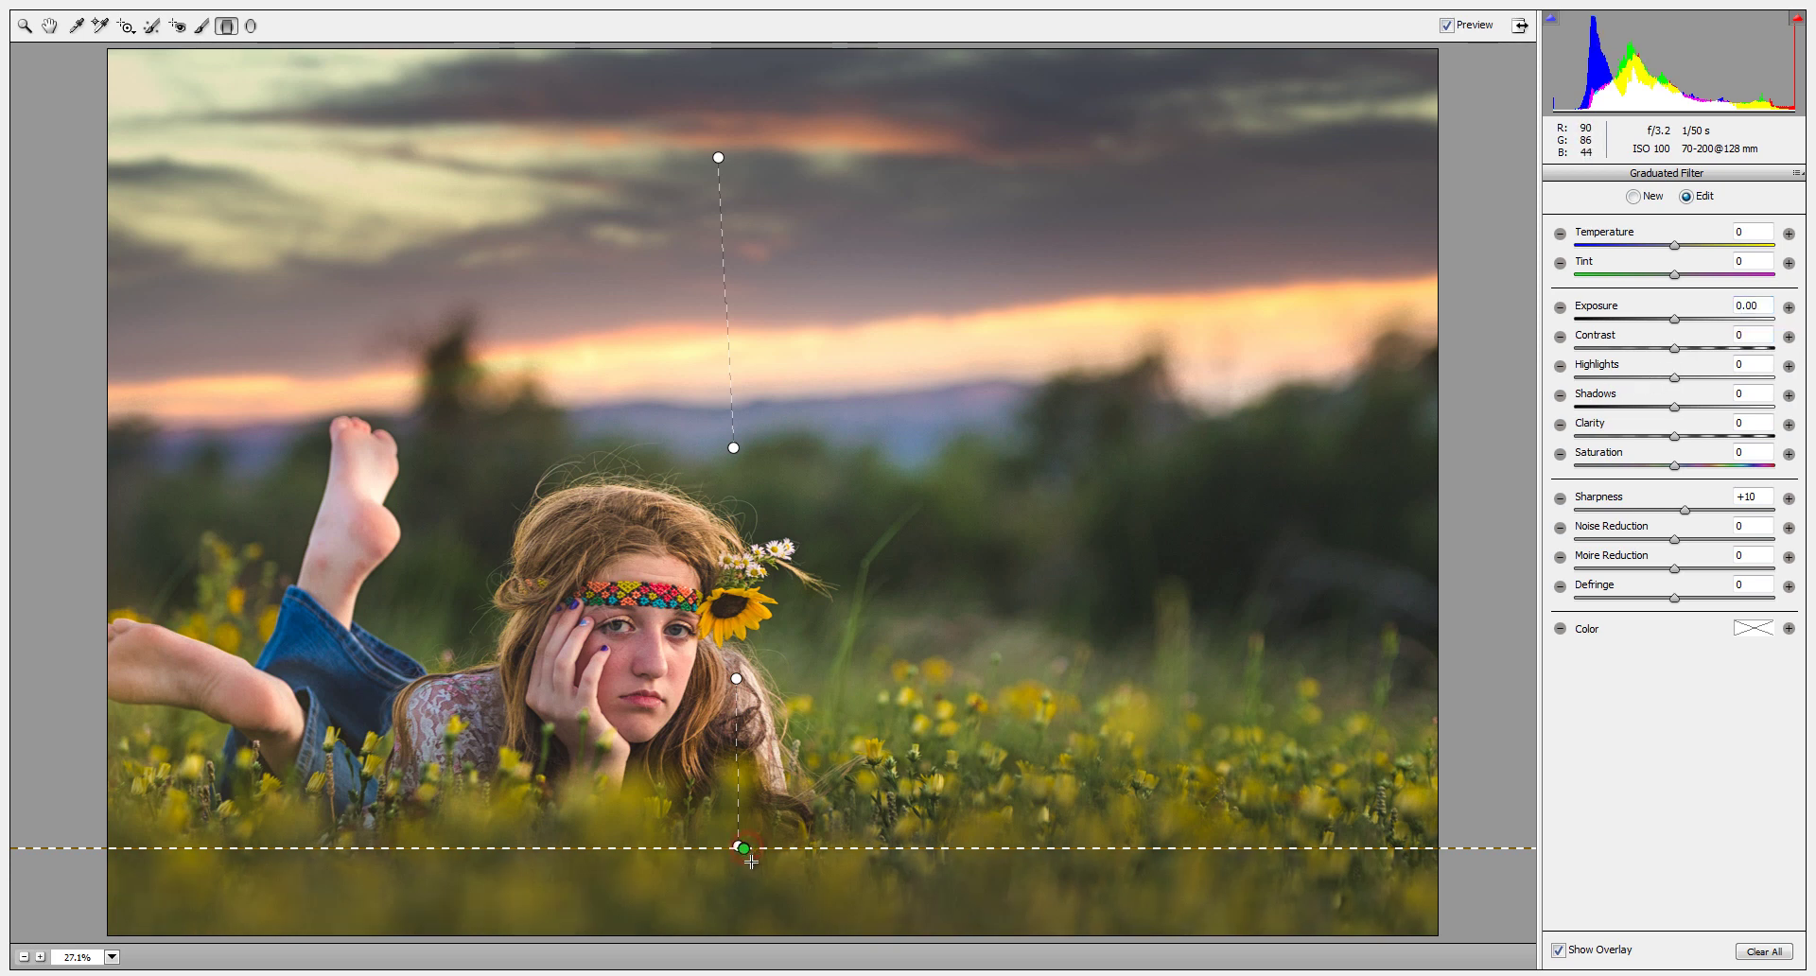
Step: Delete the thin filter and draw a new lower-field graduated filter at Exposure -0.45
{"action": "key", "text": "Delete"}
{"action": "left_click_drag", "start_coordinate": [743, 852], "coordinate": [743, 851]}
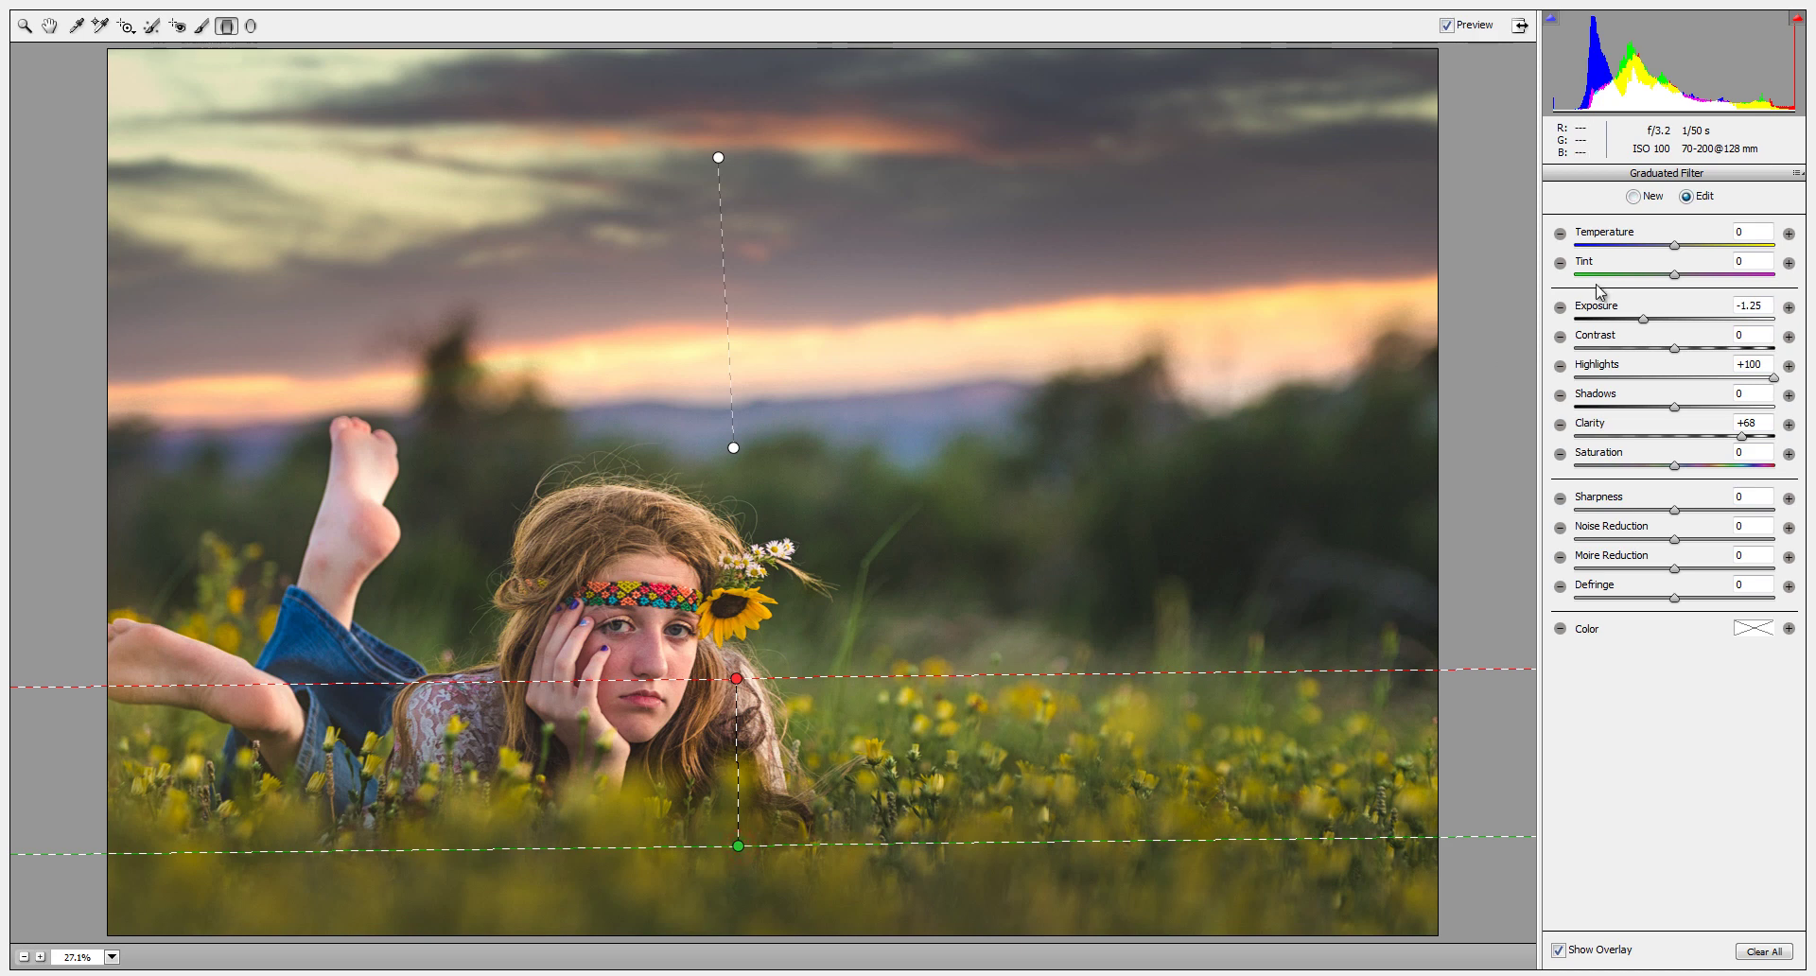
{"action": "left_click_drag", "start_coordinate": [1647, 320], "coordinate": [1663, 323]}
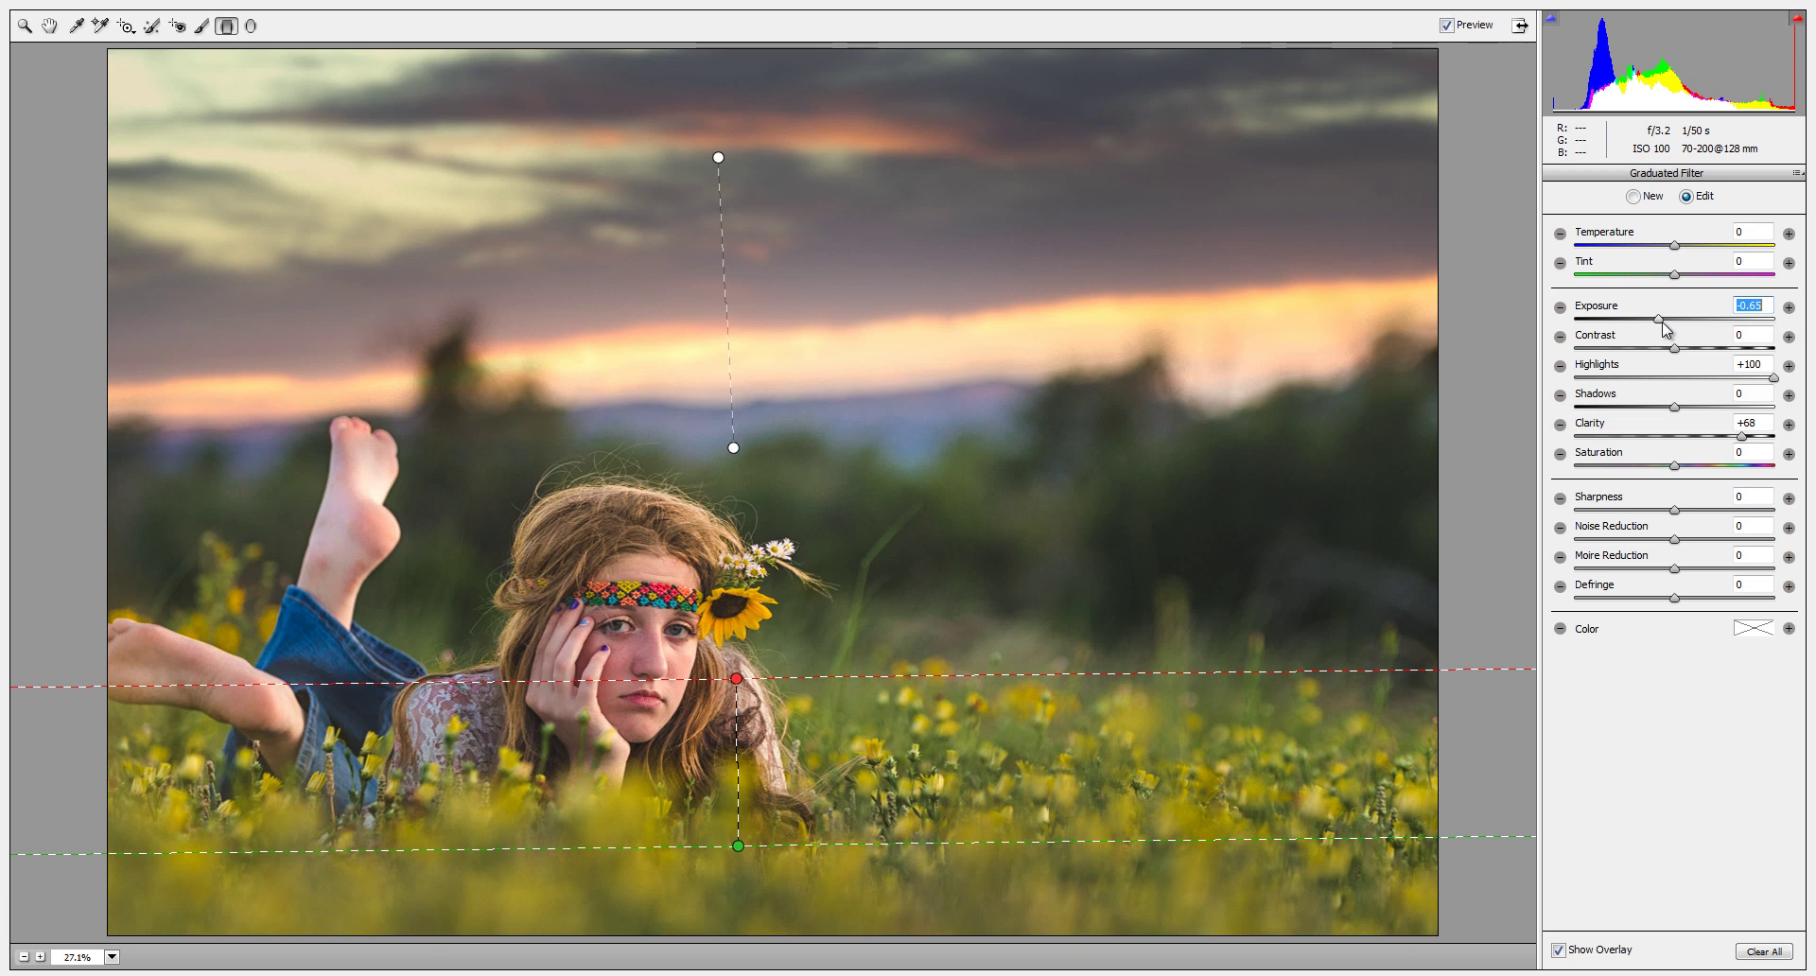
{"action": "left_click_drag", "start_coordinate": [1663, 324], "coordinate": [1670, 329]}
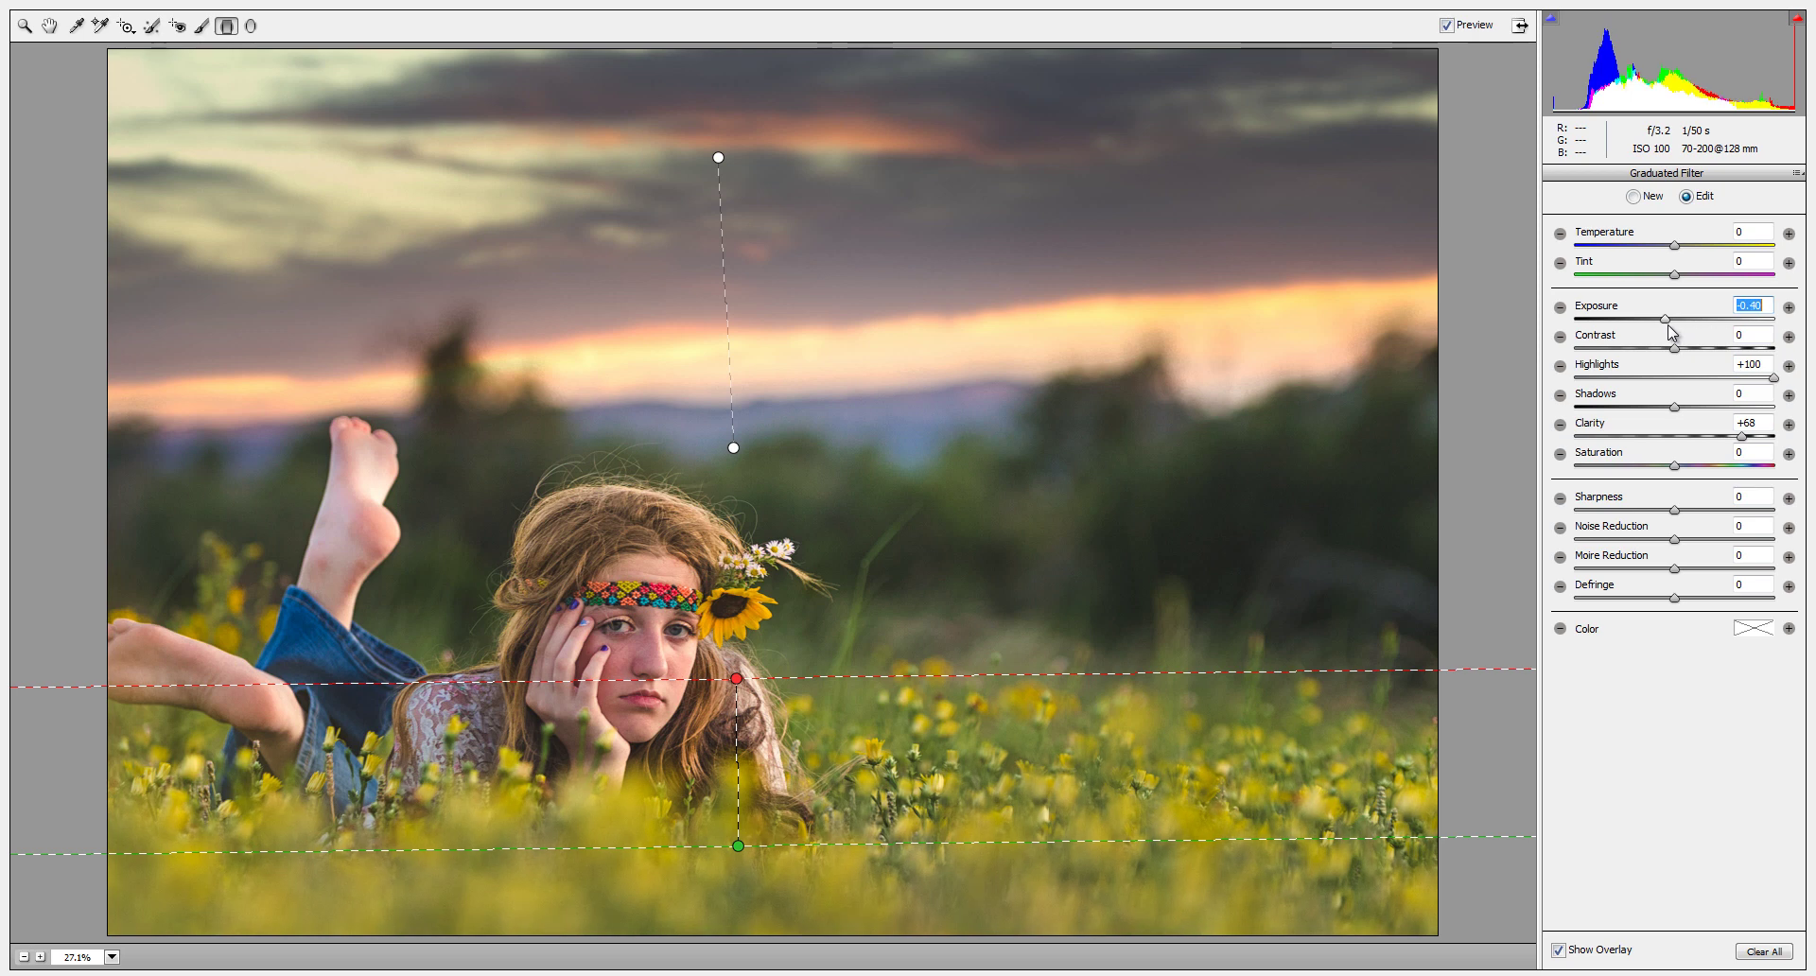
Step: Switch to the Adjustment Brush and zero its Exposure, Highlights and Clarity values
{"action": "left_click", "coordinate": [49, 25]}
{"action": "key", "text": "k"}
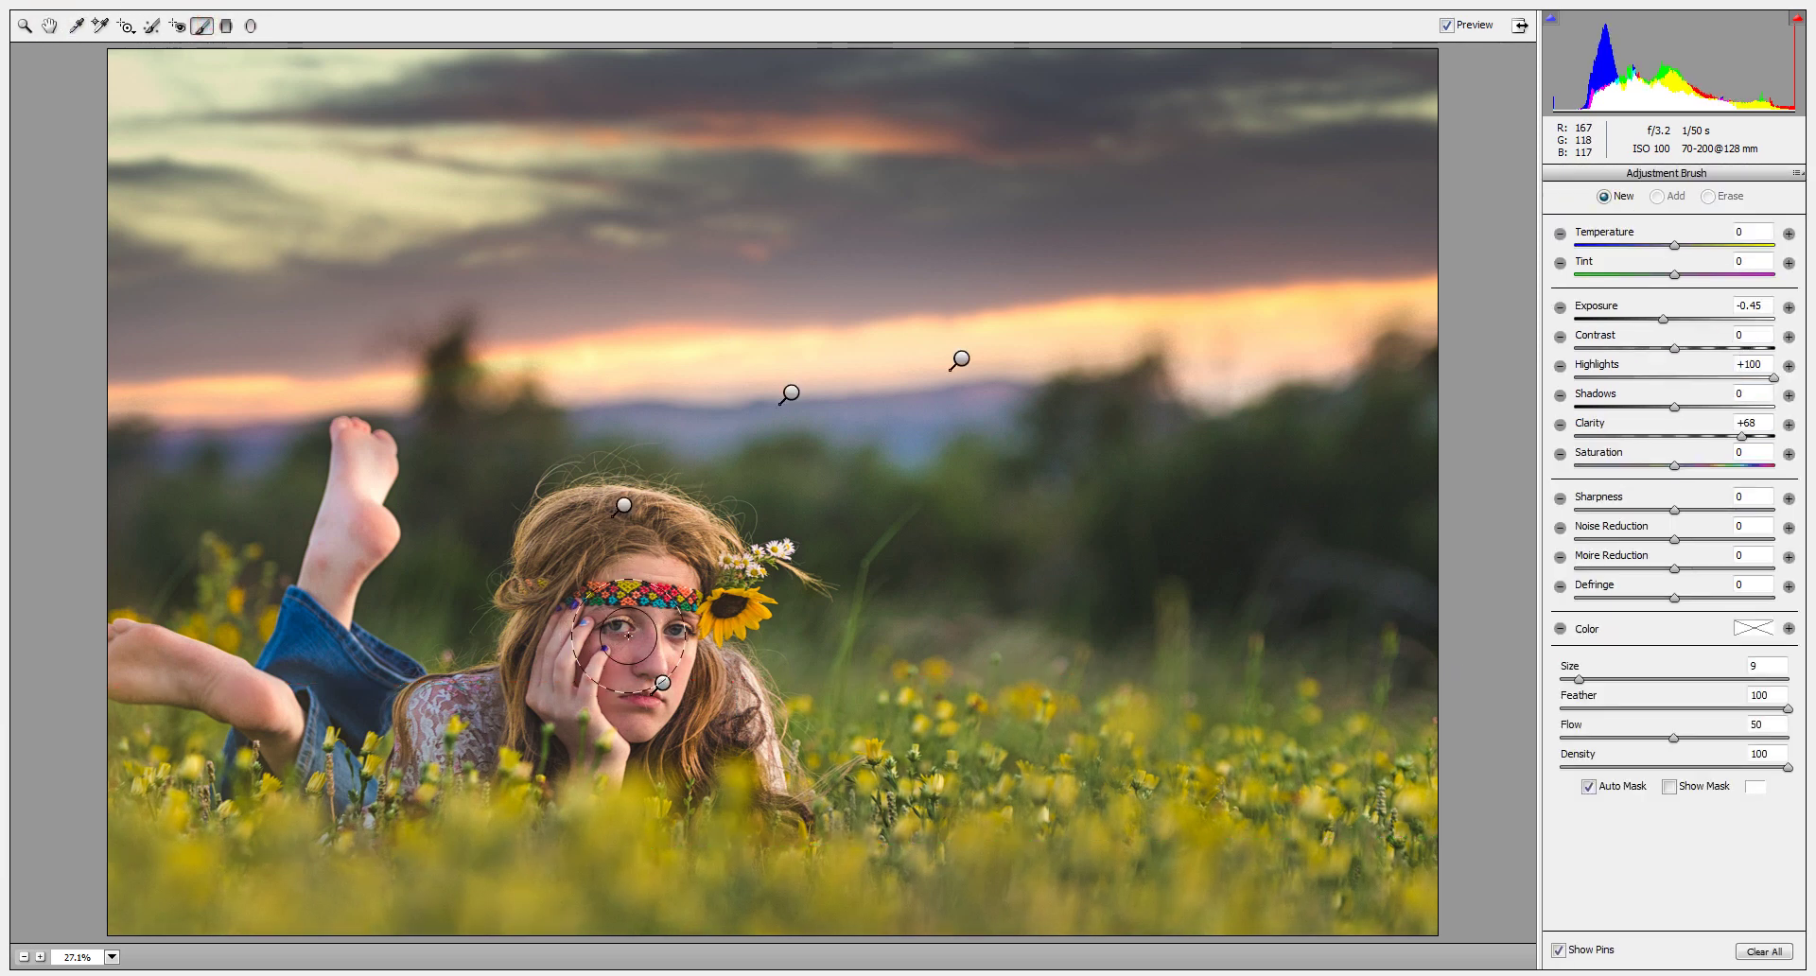
{"action": "left_click", "coordinate": [1762, 306]}
{"action": "type", "text": "0"}
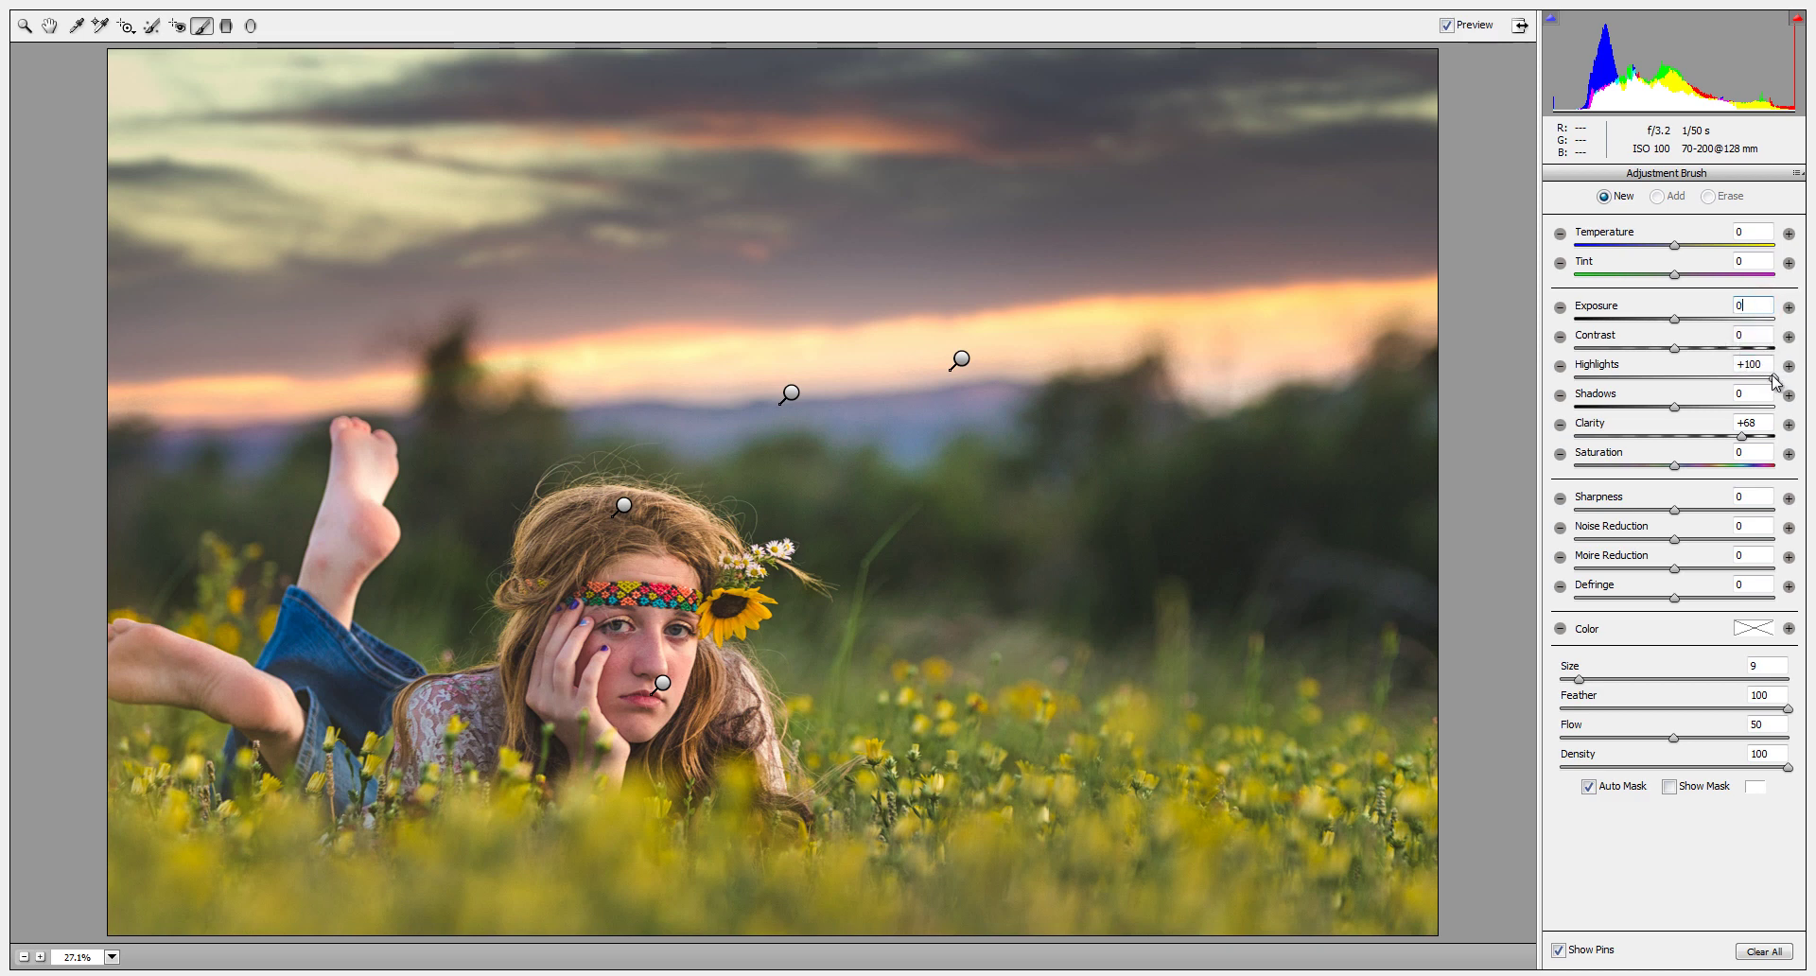
{"action": "left_click", "coordinate": [1762, 364]}
{"action": "type", "text": "0"}
{"action": "double_click", "coordinate": [1765, 424]}
{"action": "type", "text": "0"}
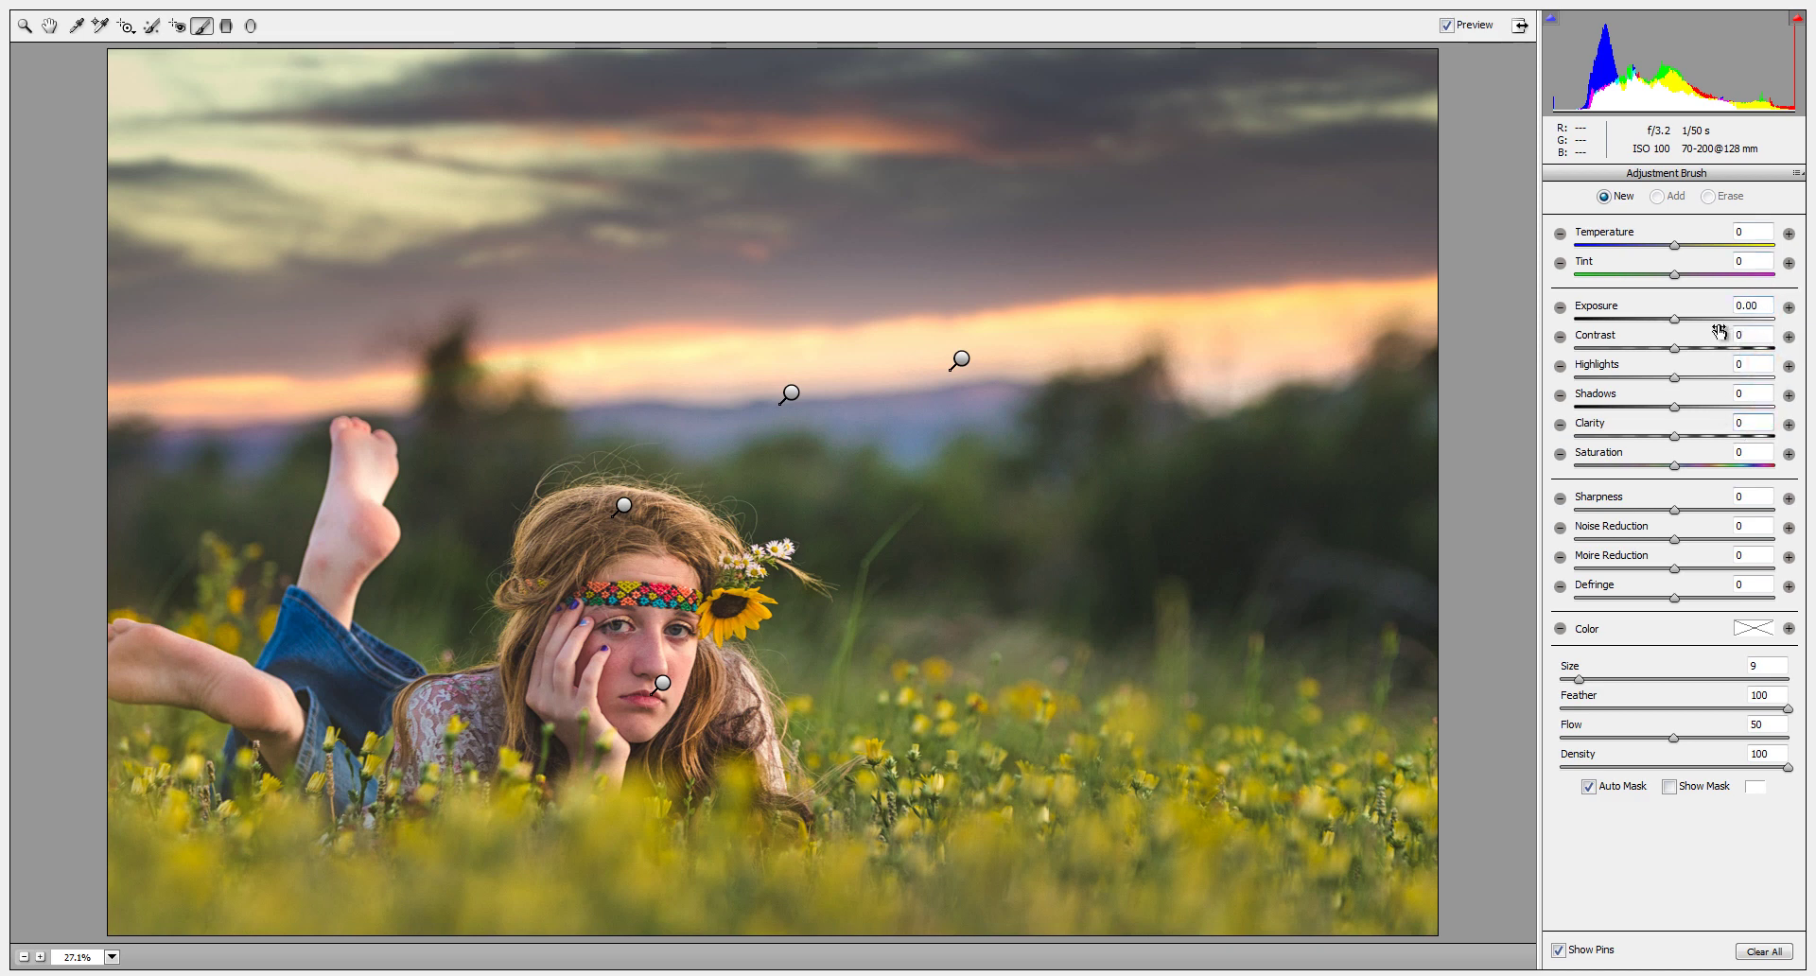
Step: Paint a +0.20 exposure brightening over the girl's face, then return to Basic settings
{"action": "left_click", "coordinate": [1679, 319]}
{"action": "left_click_drag", "start_coordinate": [577, 652], "coordinate": [700, 663]}
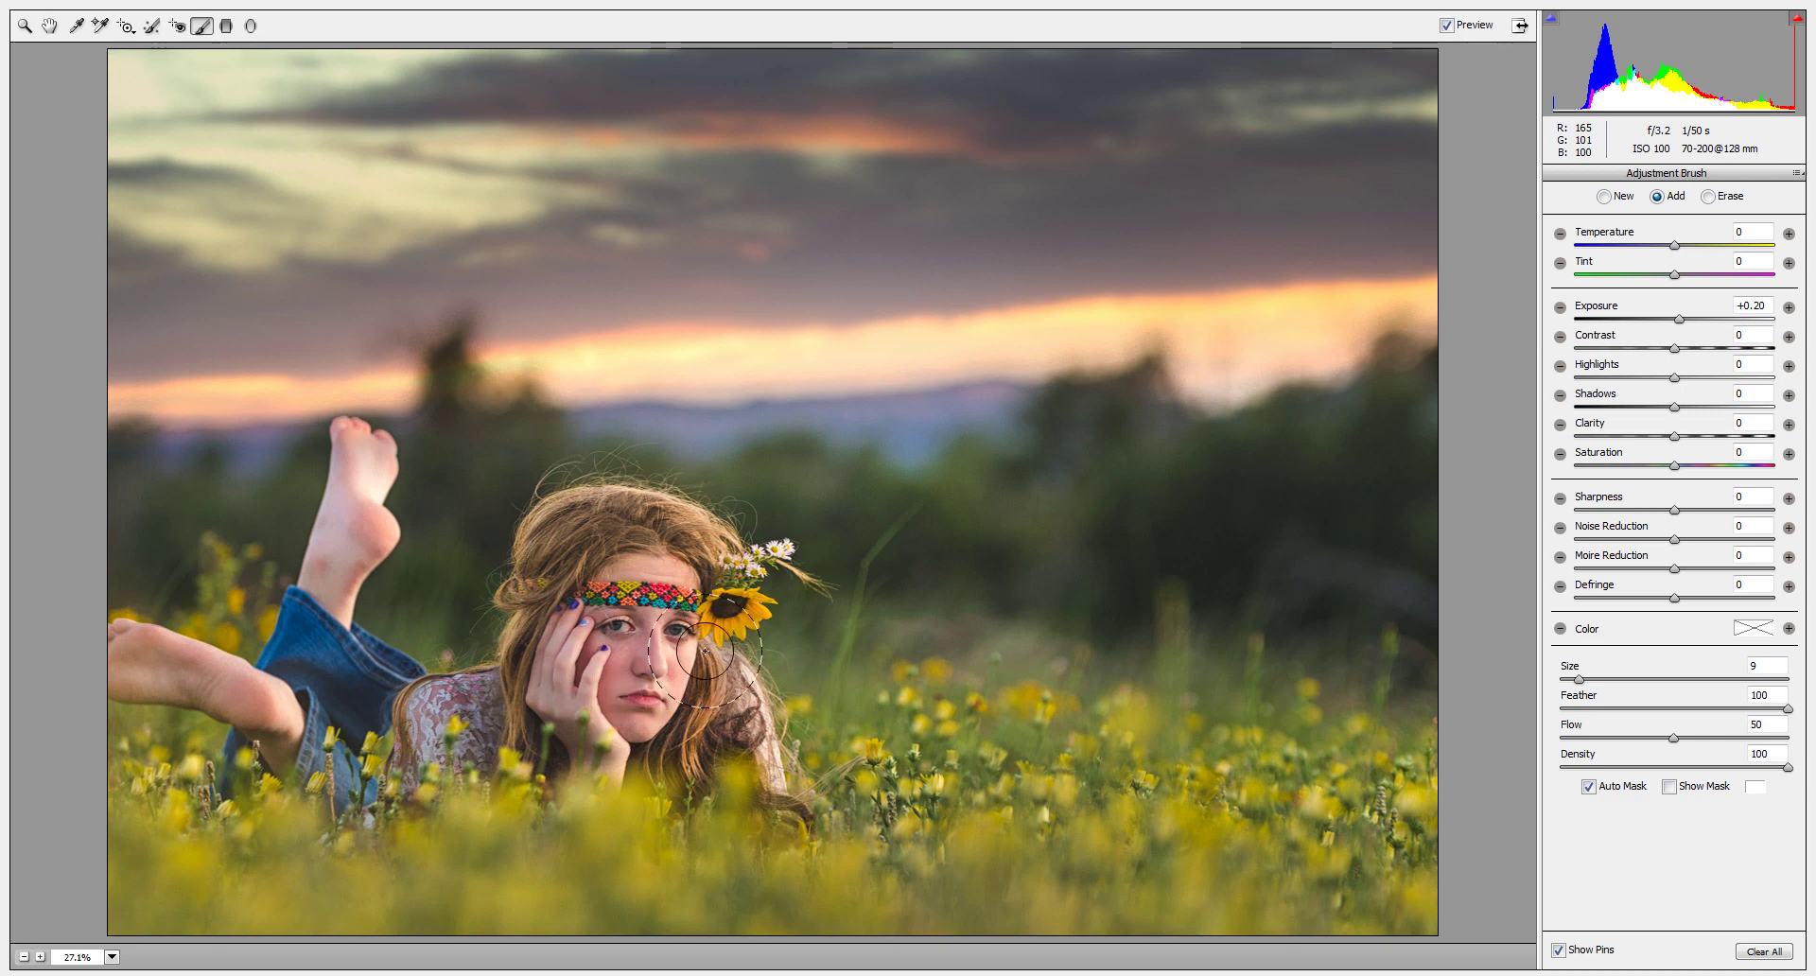
{"action": "left_click", "coordinate": [1680, 319]}
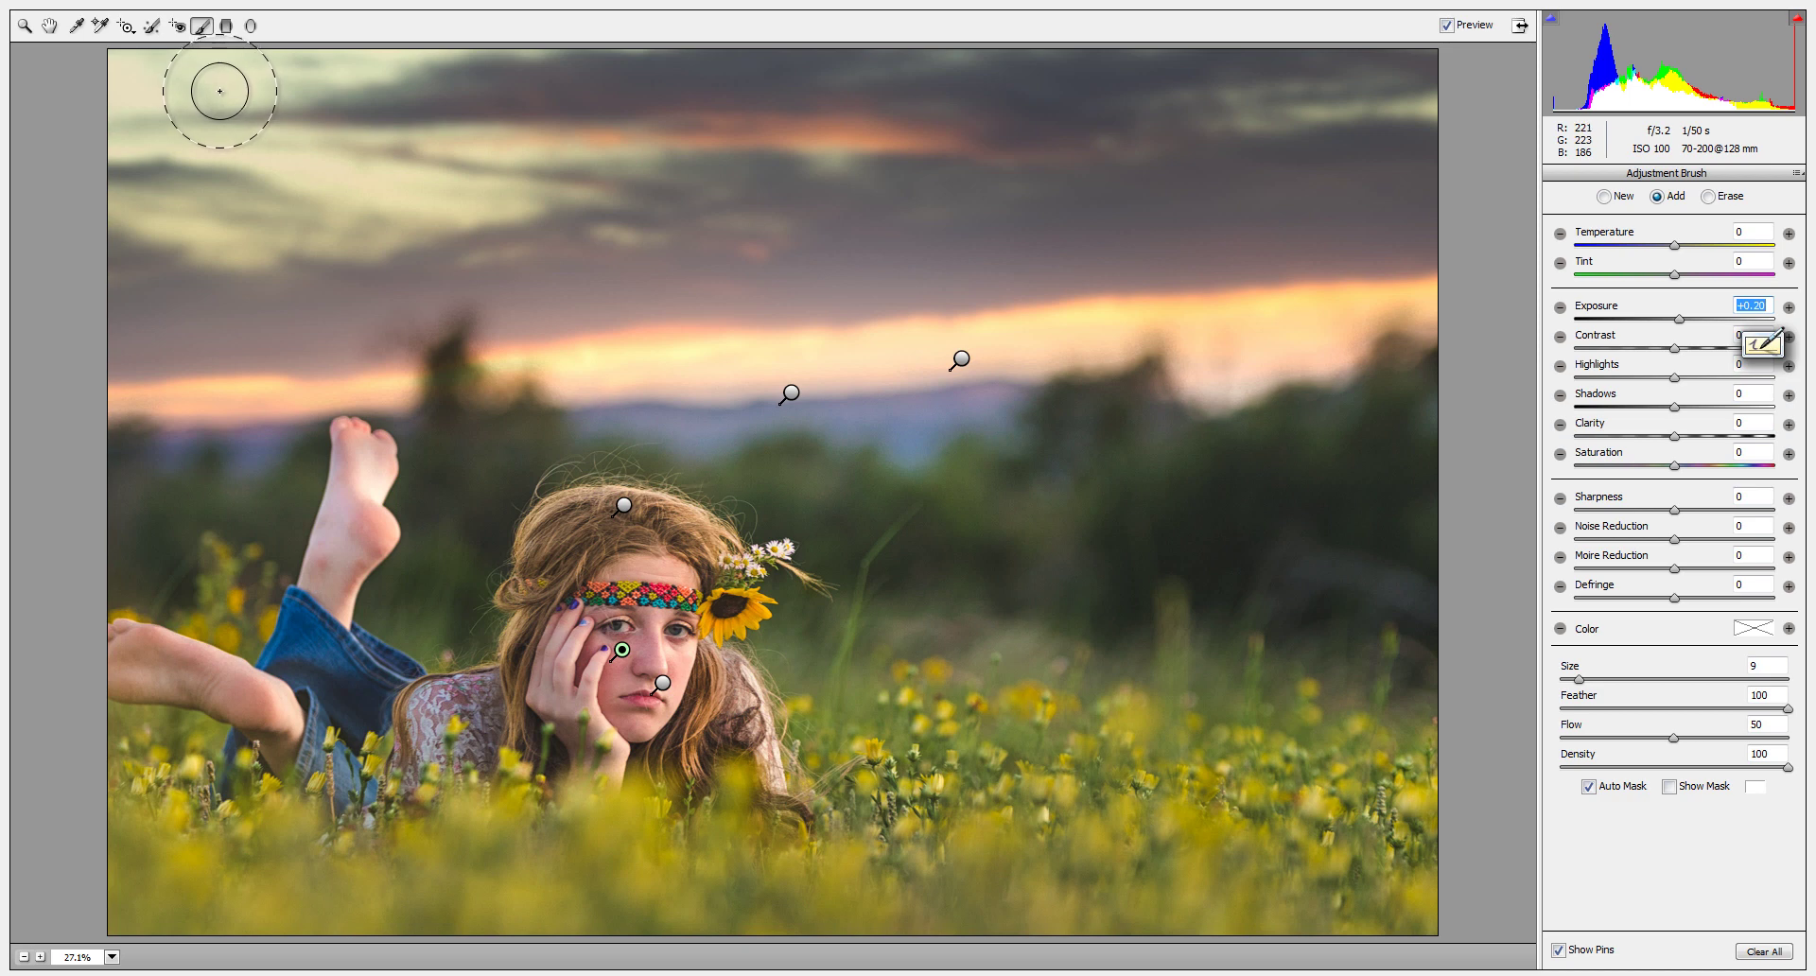
{"action": "left_click", "coordinate": [49, 26]}
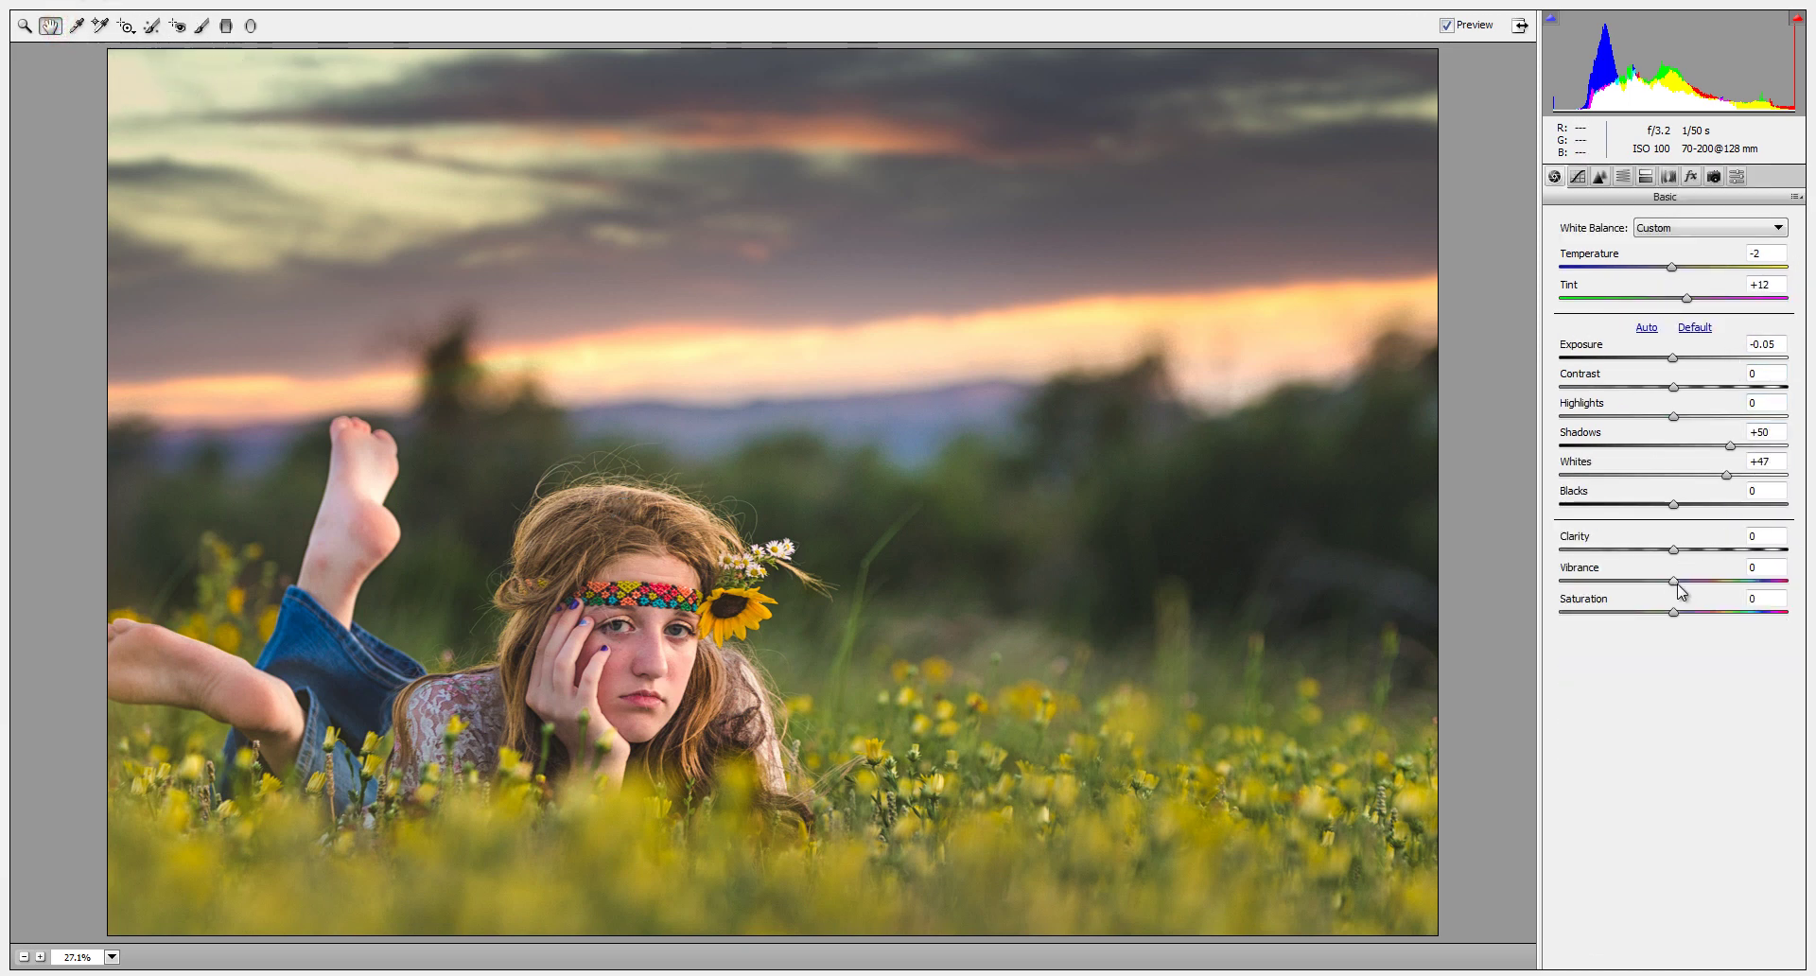
Step: Set Vibrance to +23 and pull Saturation down to about -23
{"action": "mouse_move", "coordinate": [1675, 581]}
{"action": "left_mouse_down"}
{"action": "mouse_move", "coordinate": [1699, 580]}
{"action": "mouse_move", "coordinate": [1642, 624]}
{"action": "left_mouse_up"}
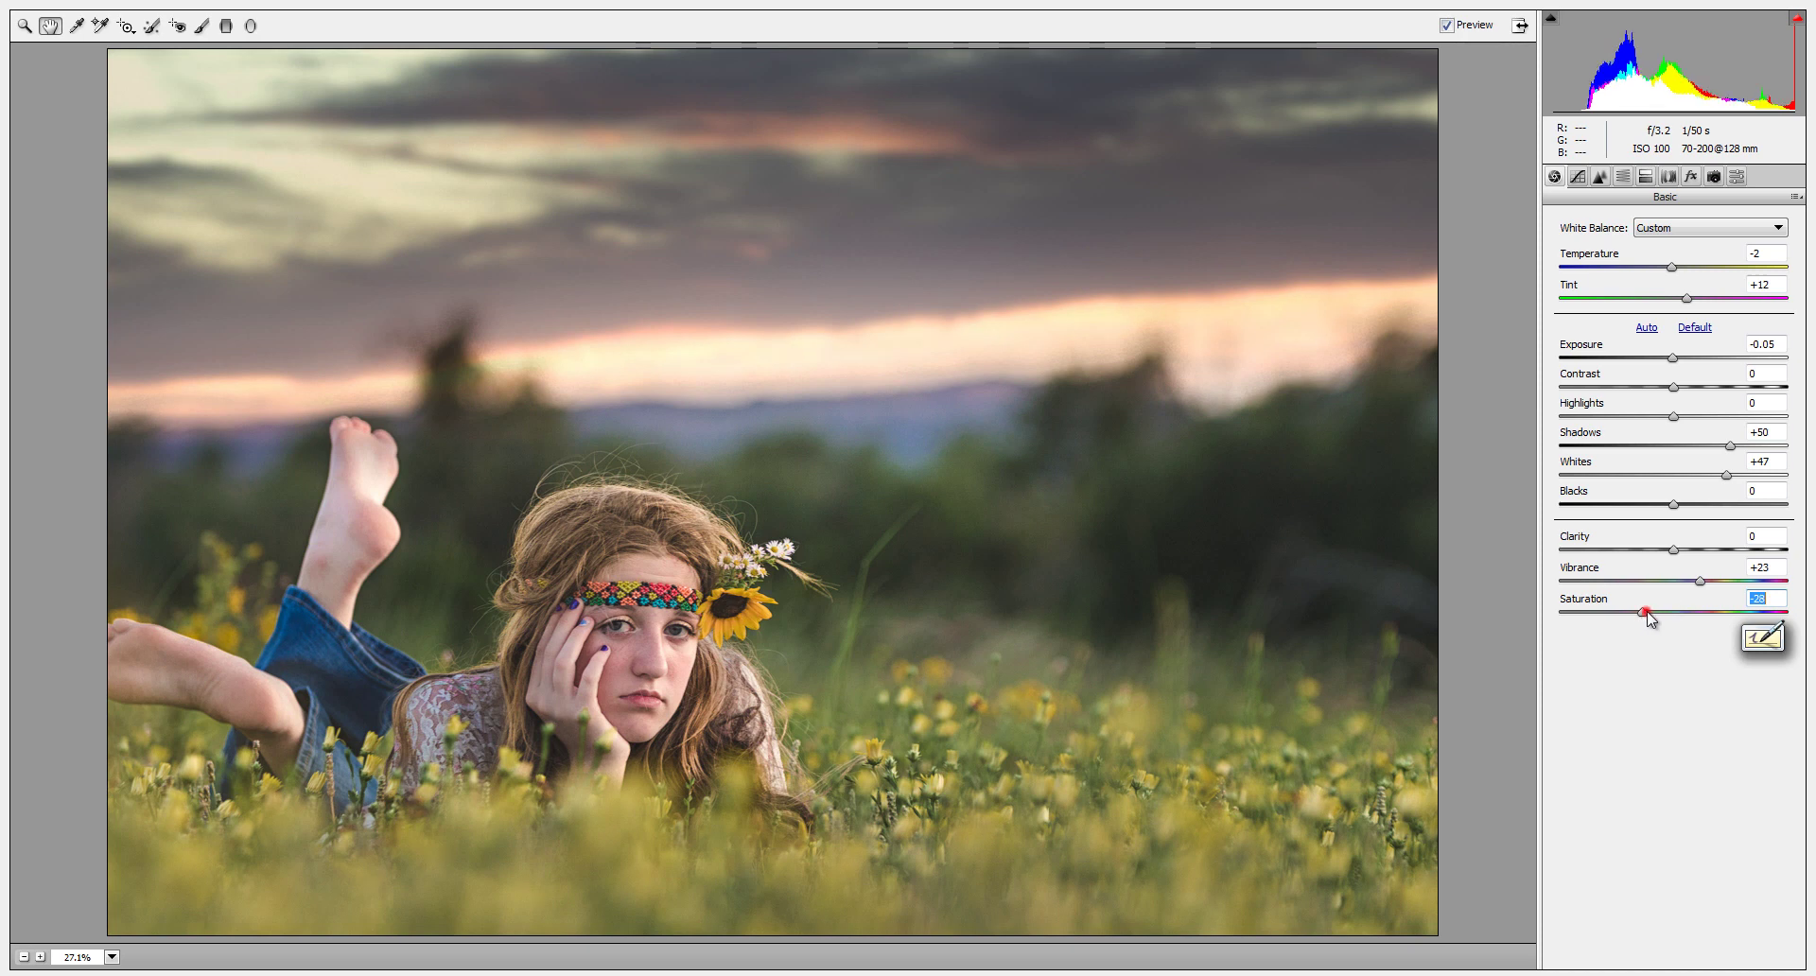
{"action": "left_click_drag", "start_coordinate": [1647, 613], "coordinate": [1650, 612]}
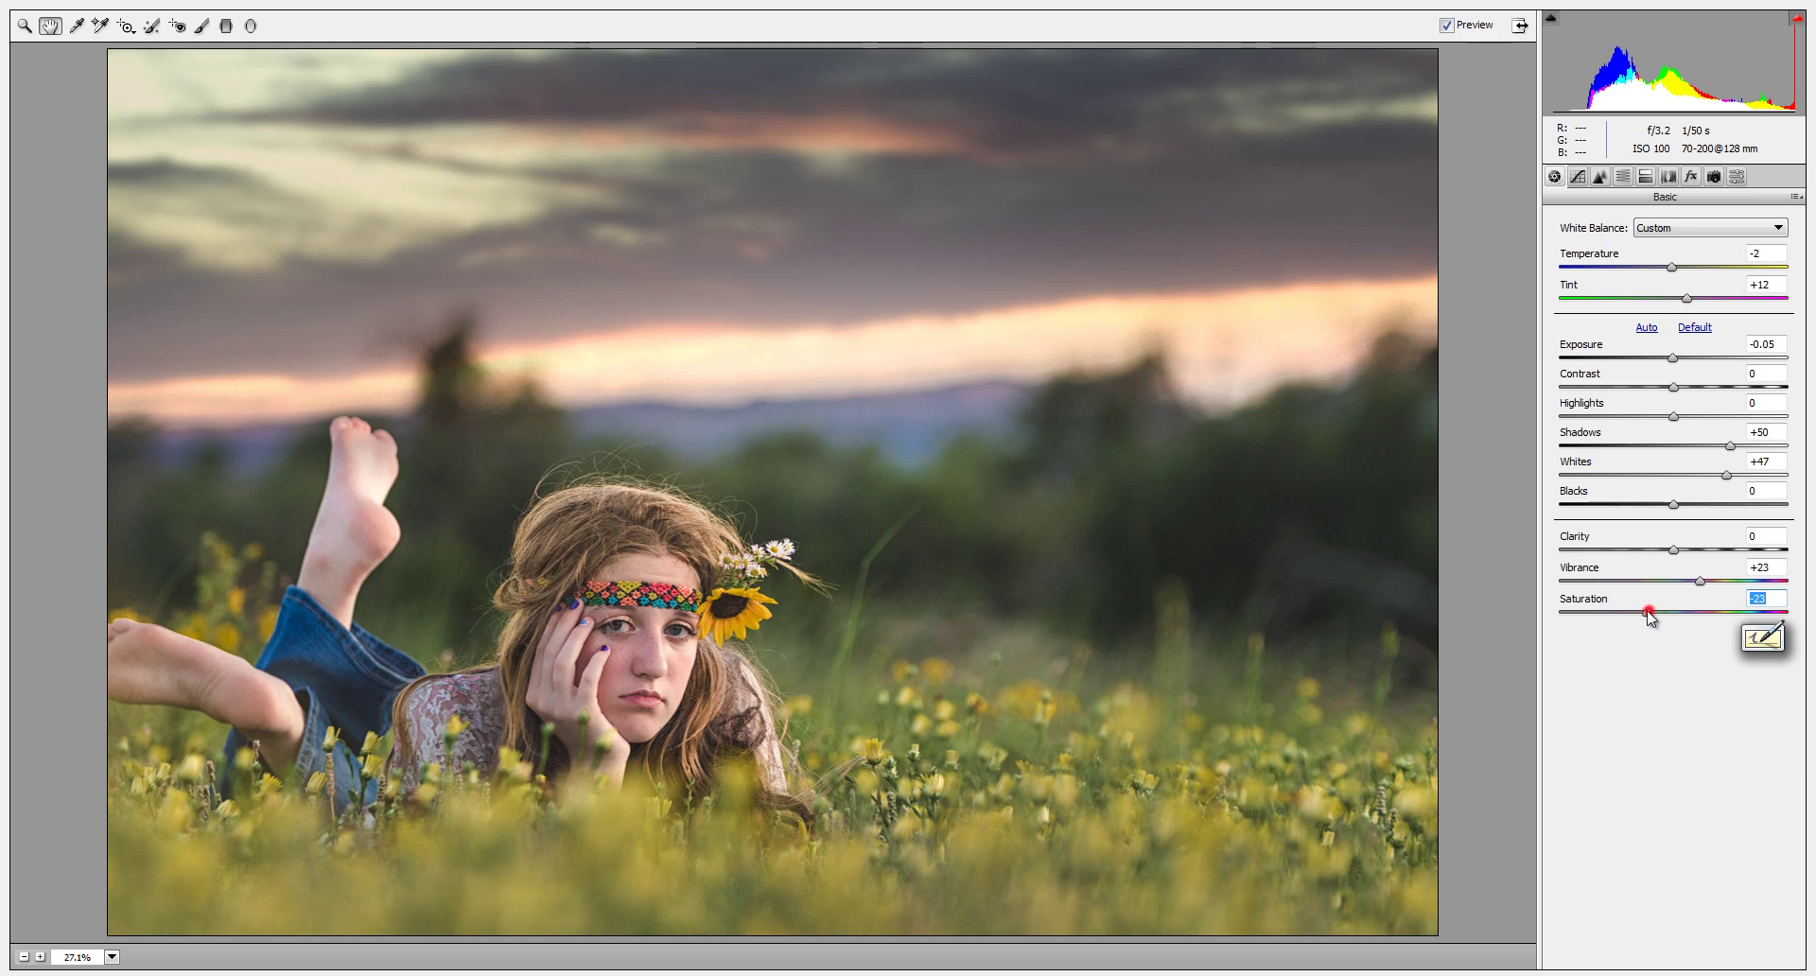
Step: Raise Yellows saturation to +64 and luminance to +21, then lower global Saturation slightly
{"action": "left_click", "coordinate": [1622, 176]}
{"action": "left_click", "coordinate": [1617, 250]}
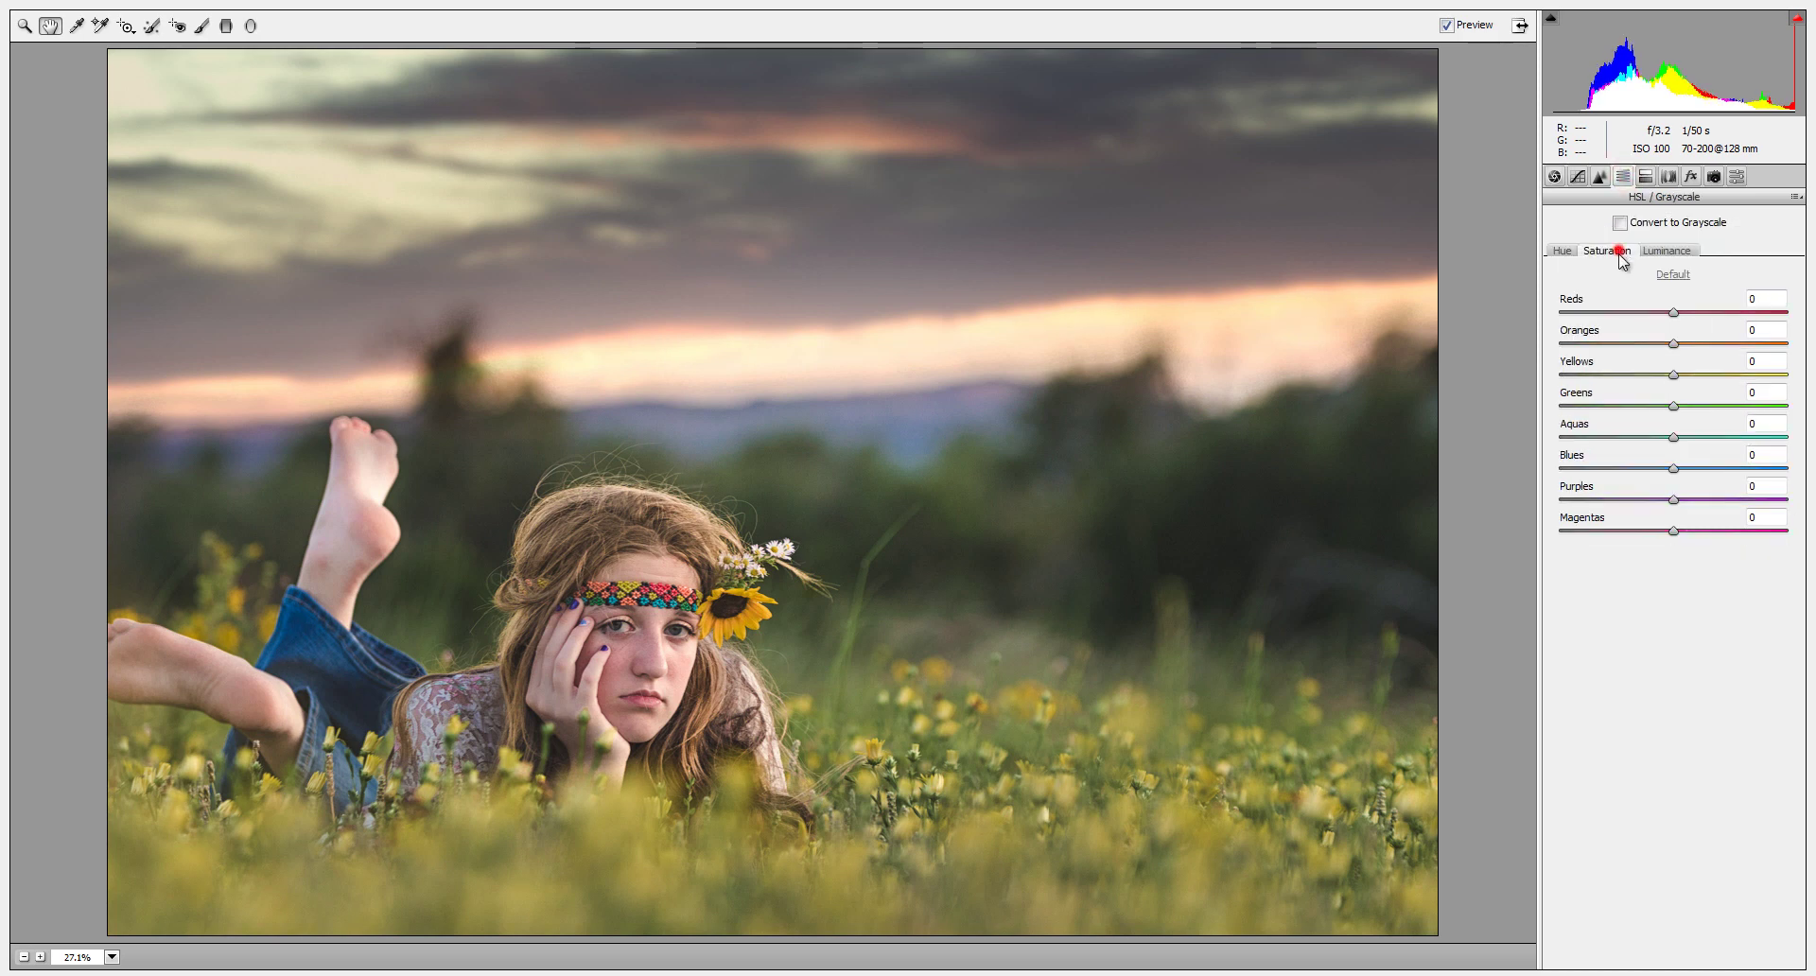
{"action": "left_click_drag", "start_coordinate": [1674, 375], "coordinate": [1746, 374]}
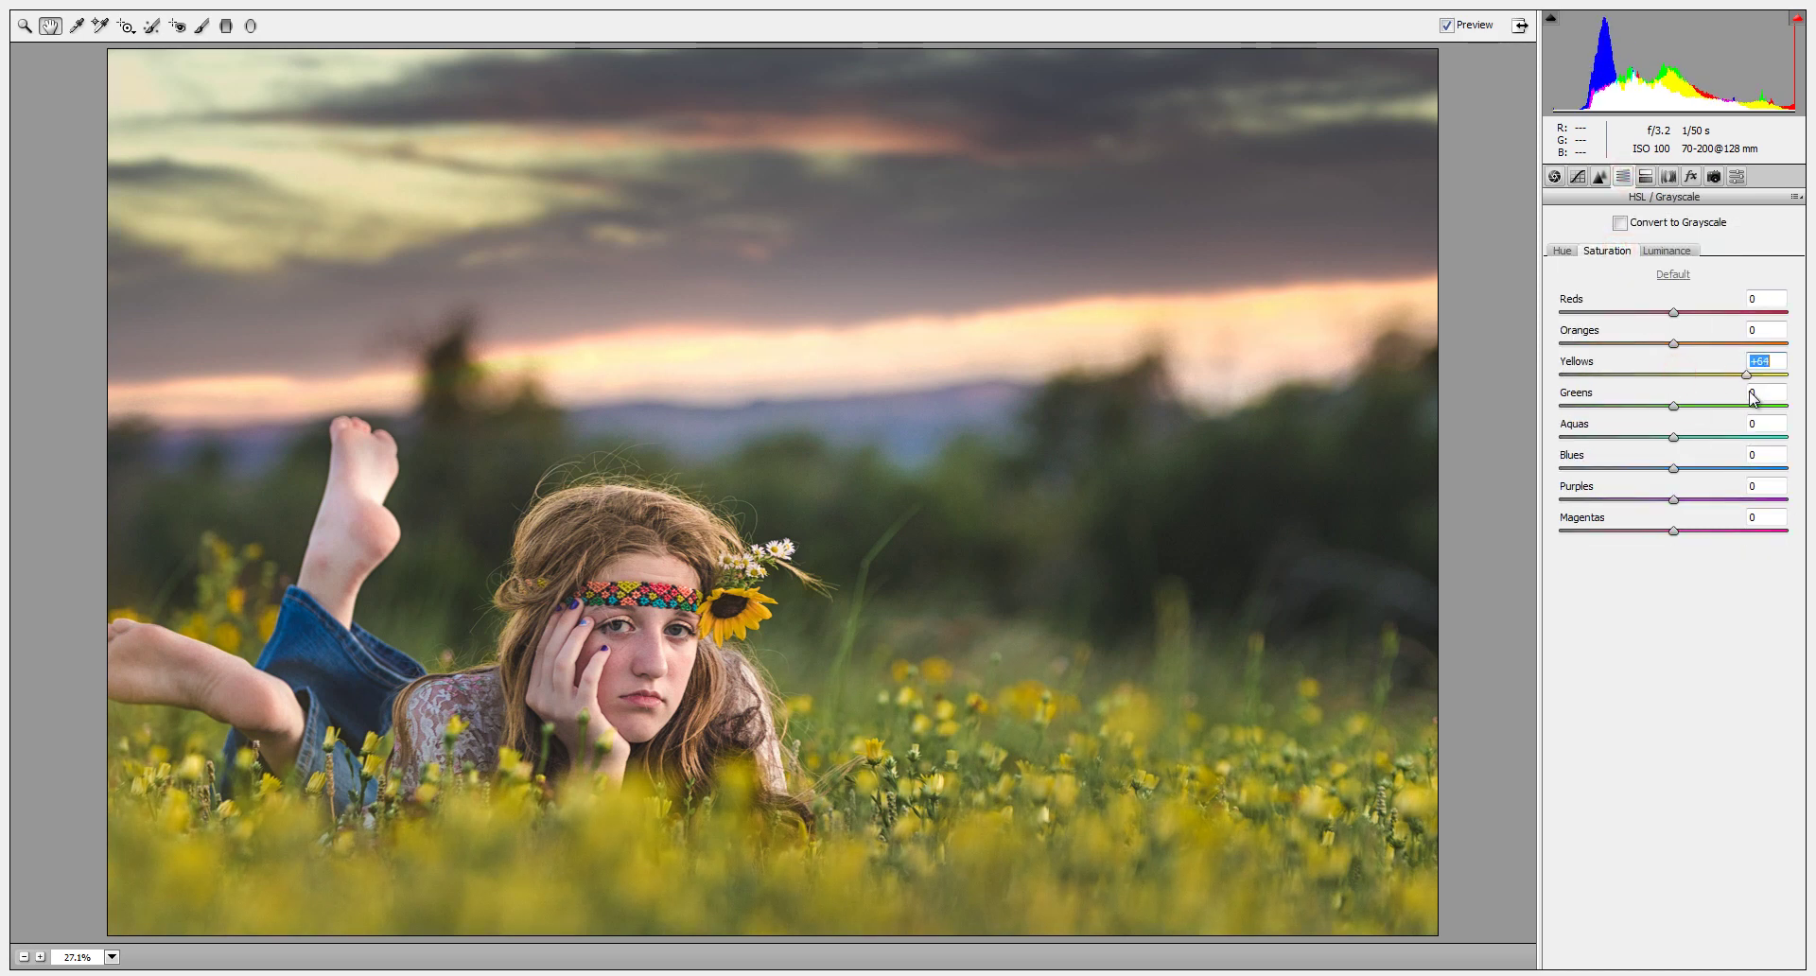
{"action": "mouse_move", "coordinate": [1764, 393]}
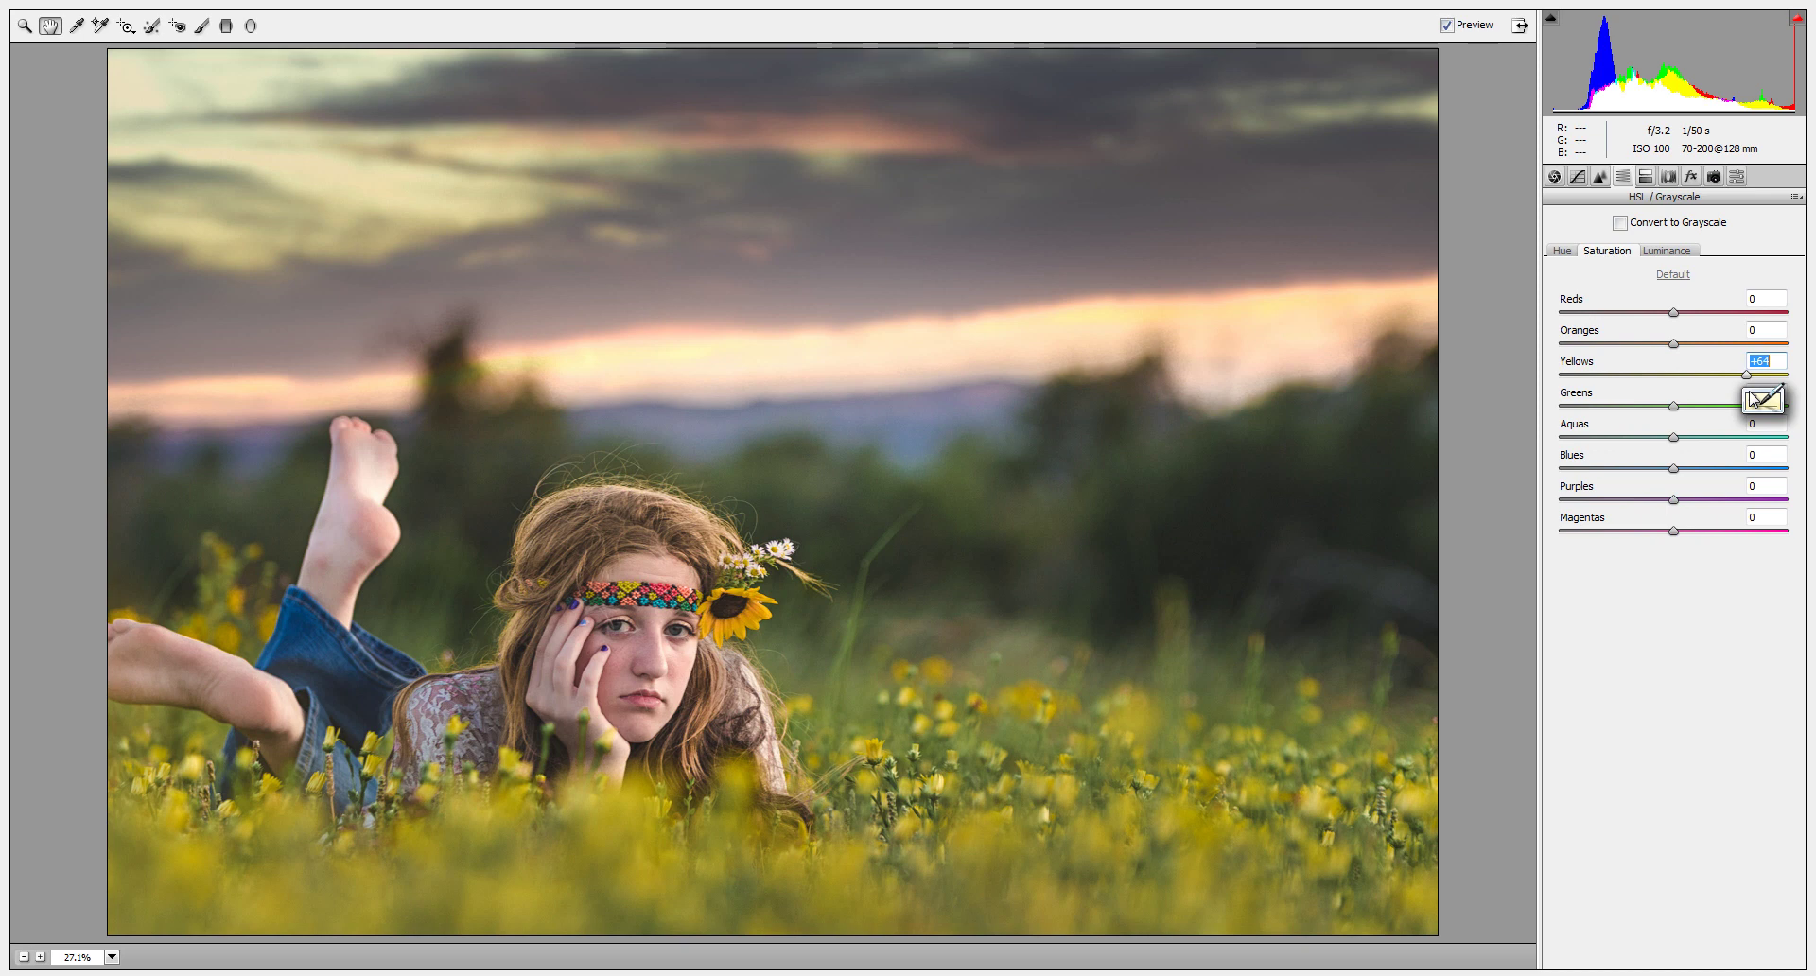
{"action": "left_click", "coordinate": [1667, 249]}
{"action": "left_click_drag", "start_coordinate": [1676, 377], "coordinate": [1698, 376]}
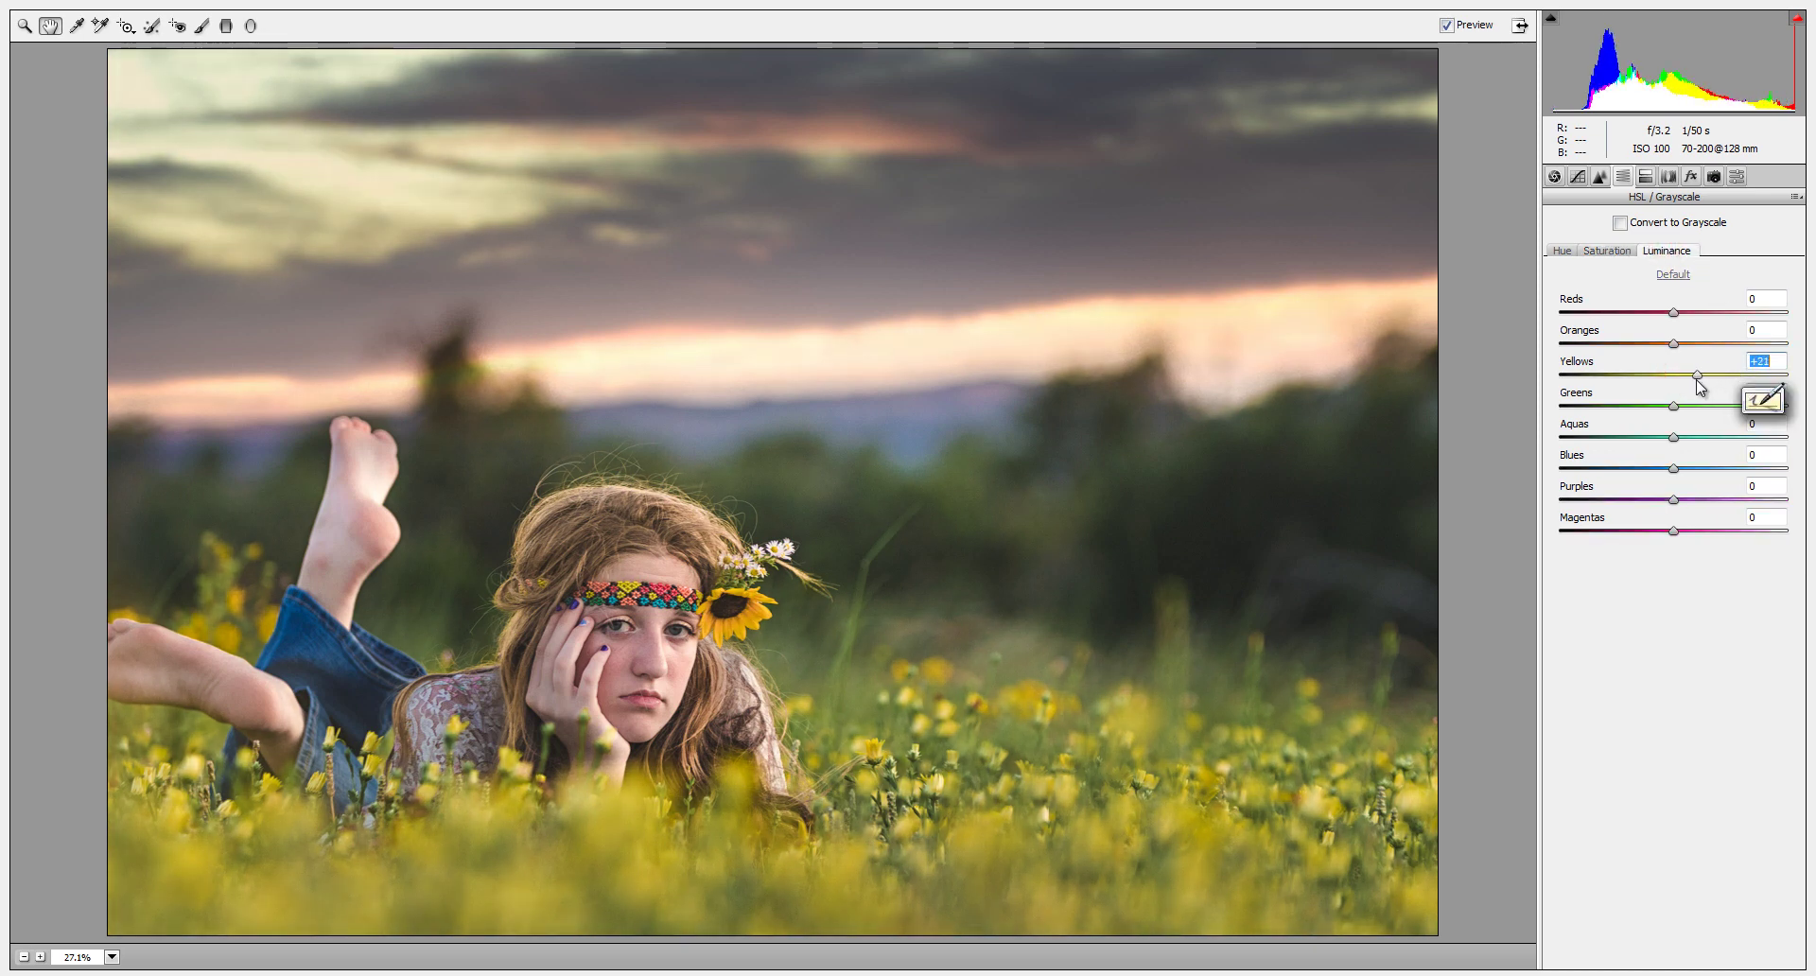
{"action": "left_click", "coordinate": [1555, 176]}
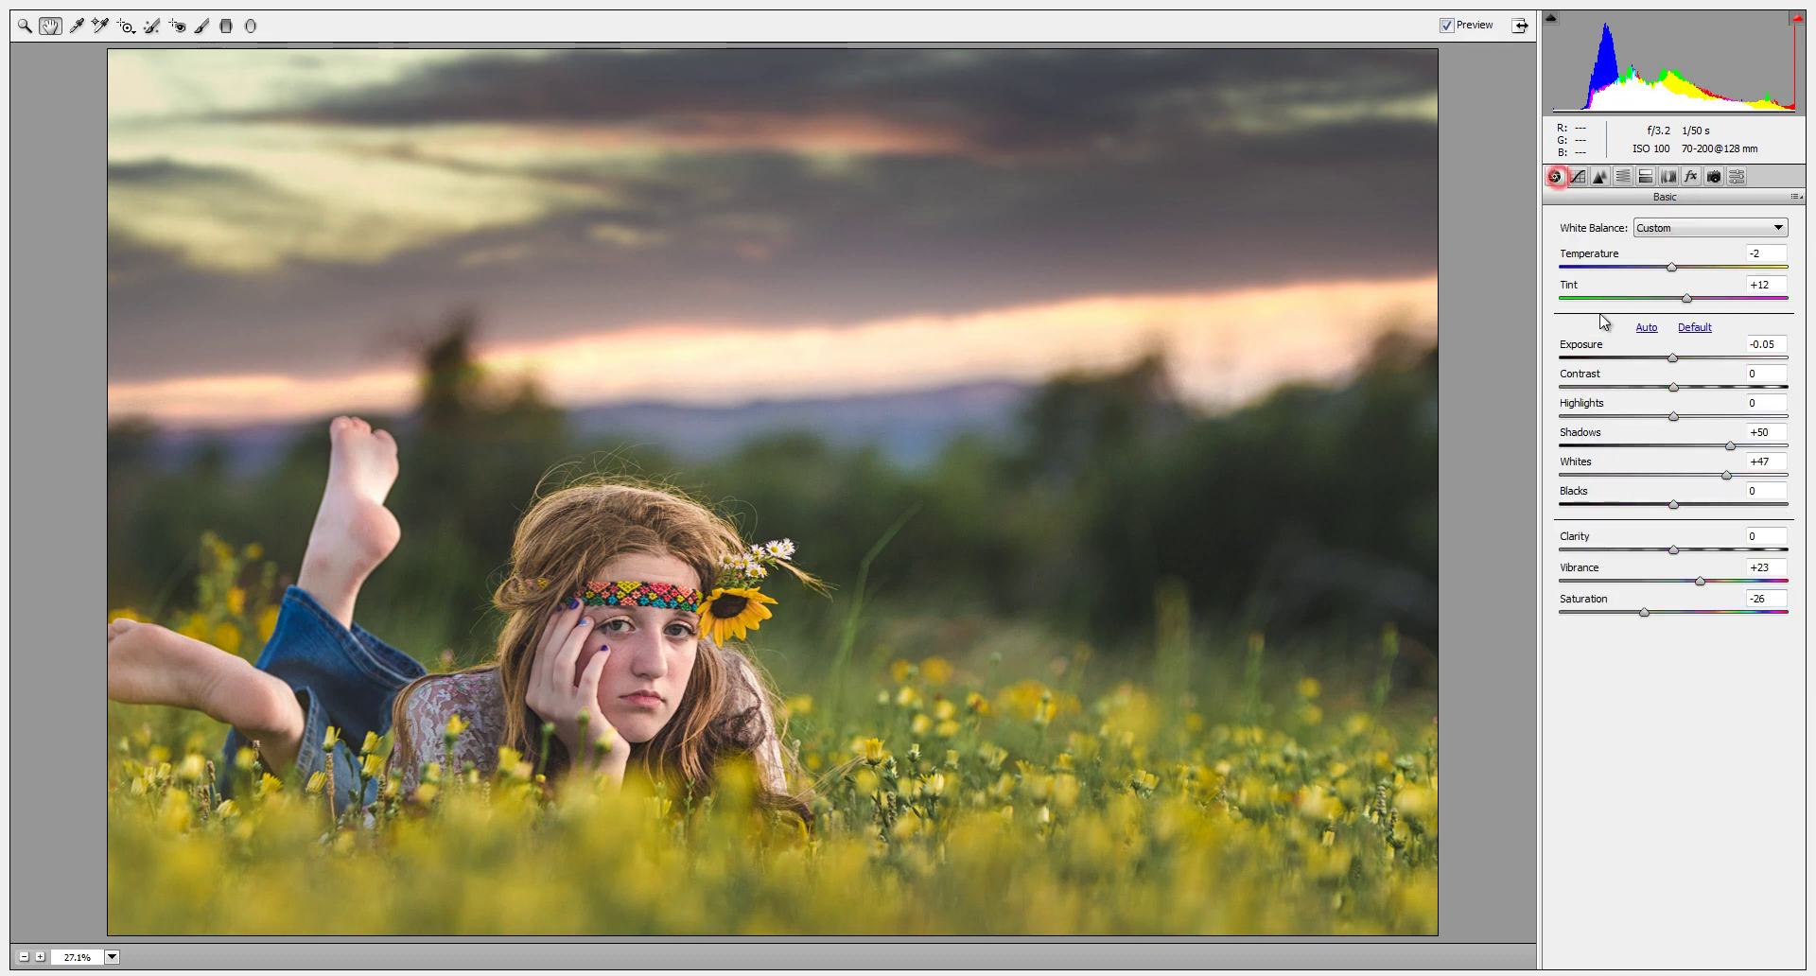
{"action": "left_click_drag", "start_coordinate": [1644, 613], "coordinate": [1633, 617]}
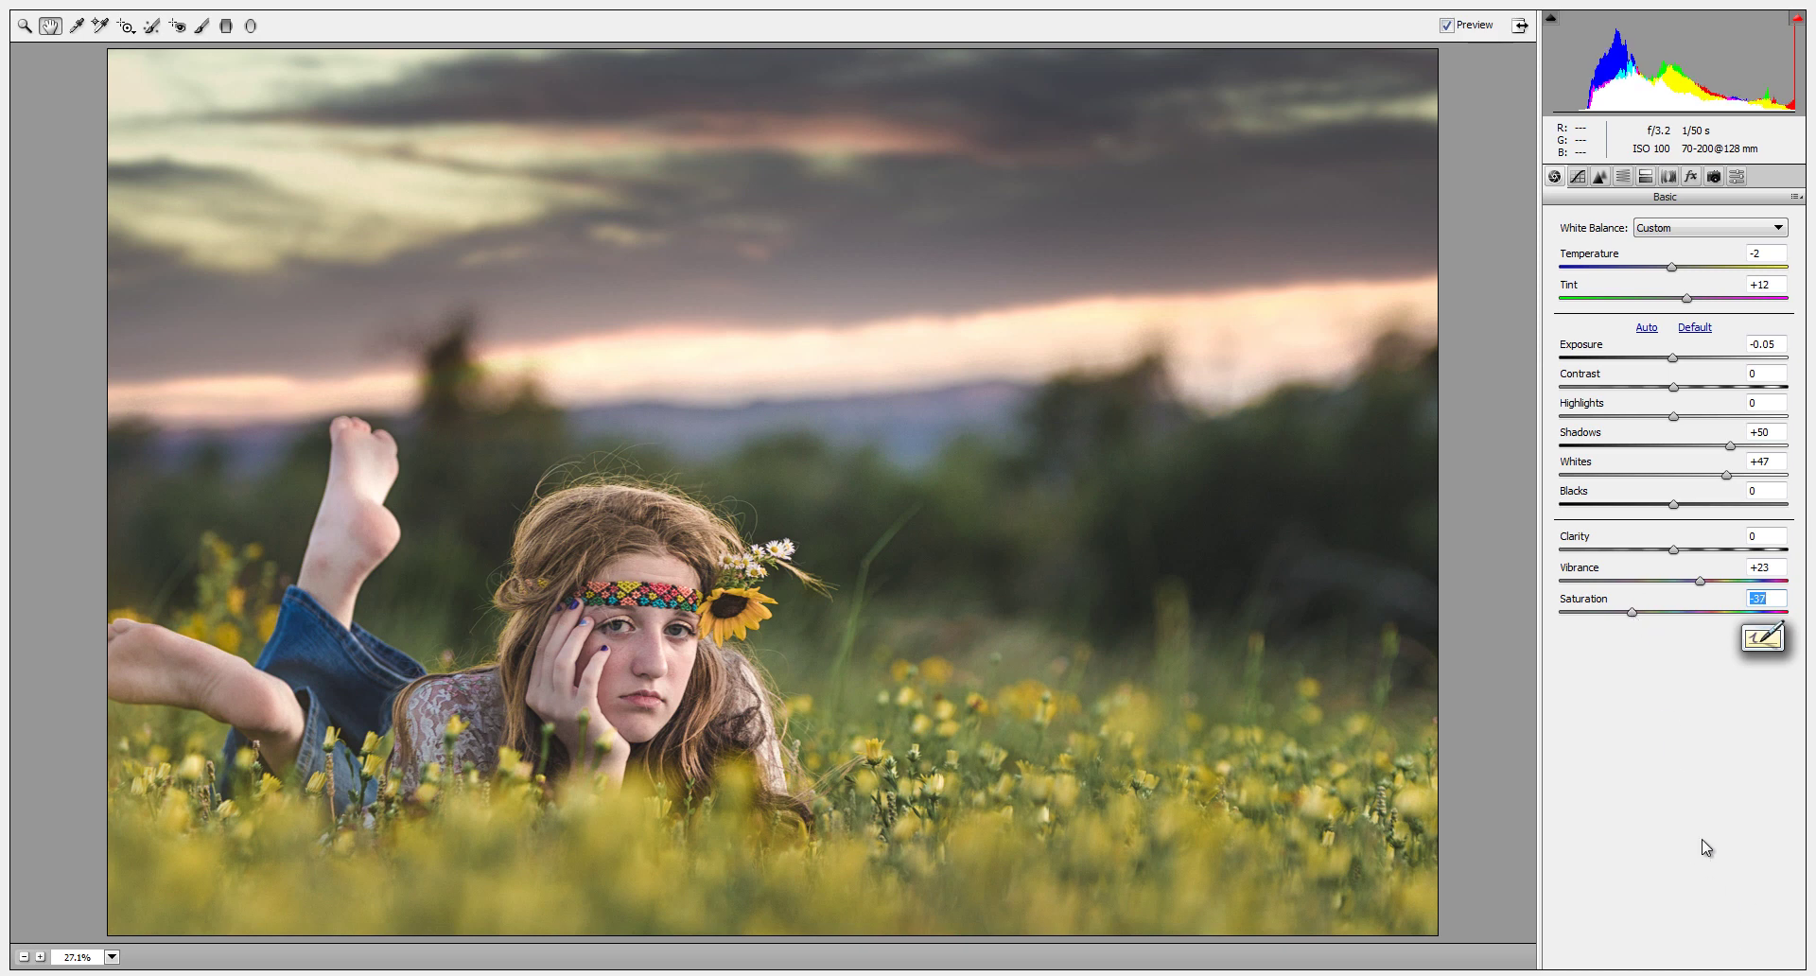
Step: Draw a +0.20 exposure graduated filter from horizon to head, with Temperature and Tint 0
{"action": "left_click", "coordinate": [225, 26]}
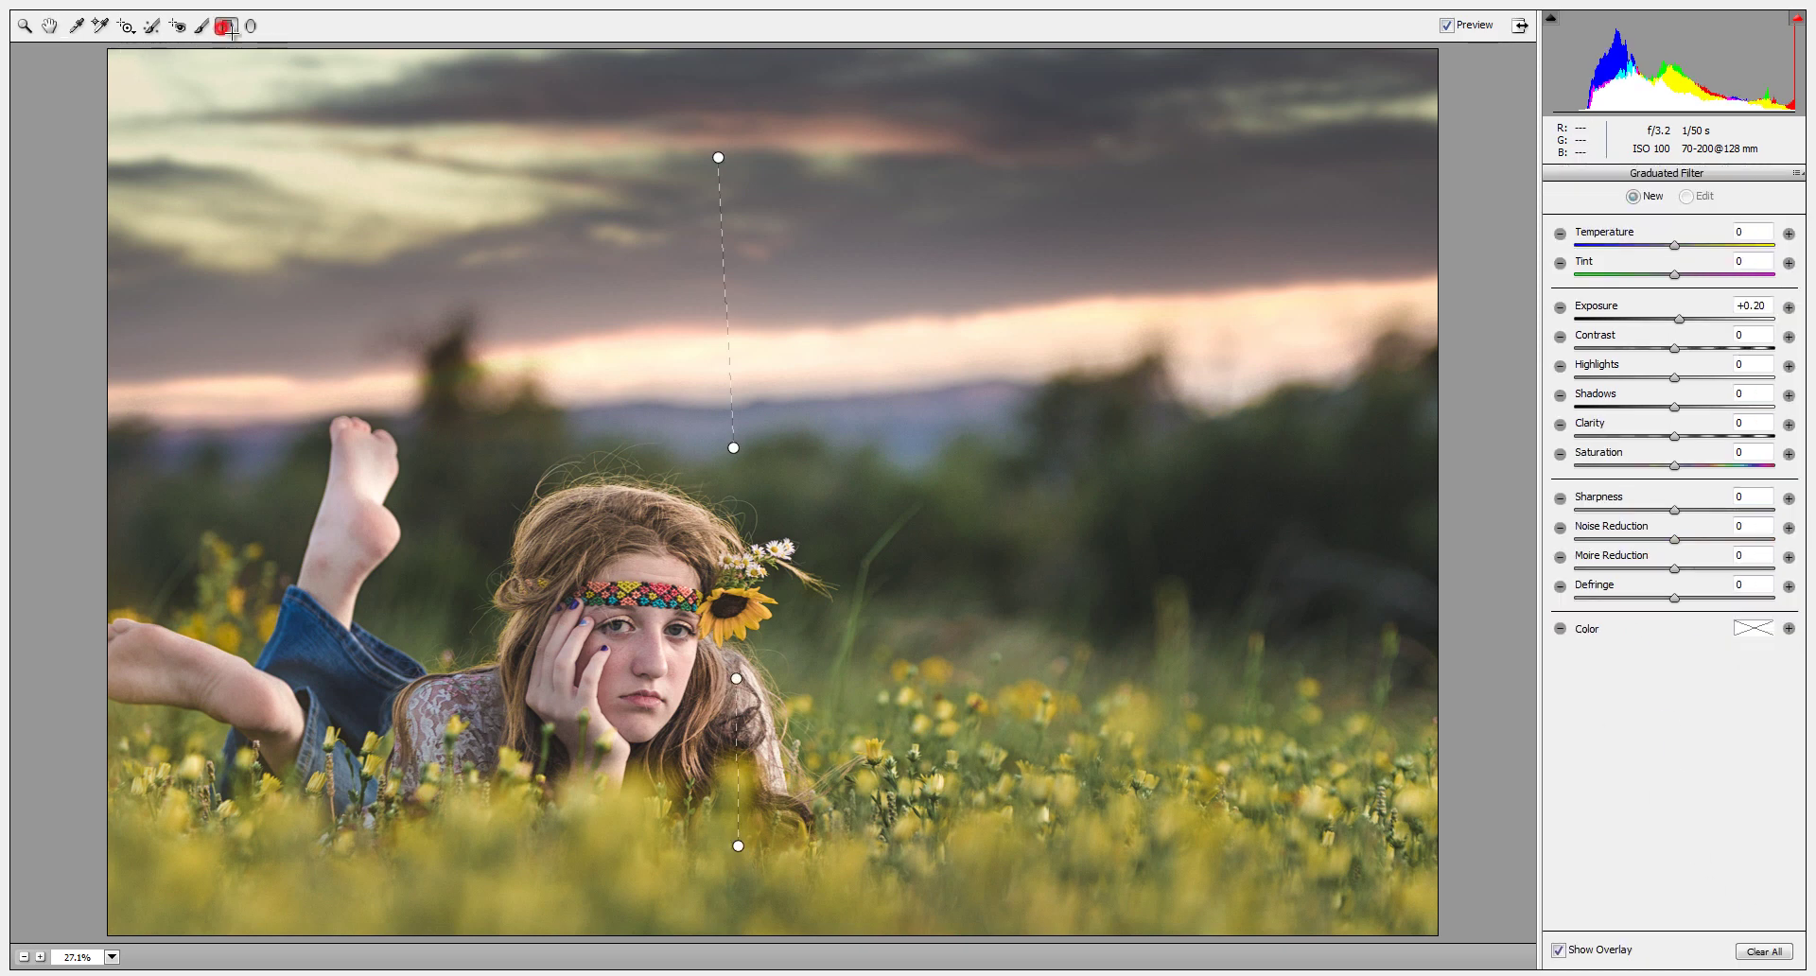
{"action": "left_click_drag", "start_coordinate": [868, 366], "coordinate": [868, 496]}
{"action": "left_click_drag", "start_coordinate": [1674, 246], "coordinate": [1691, 254]}
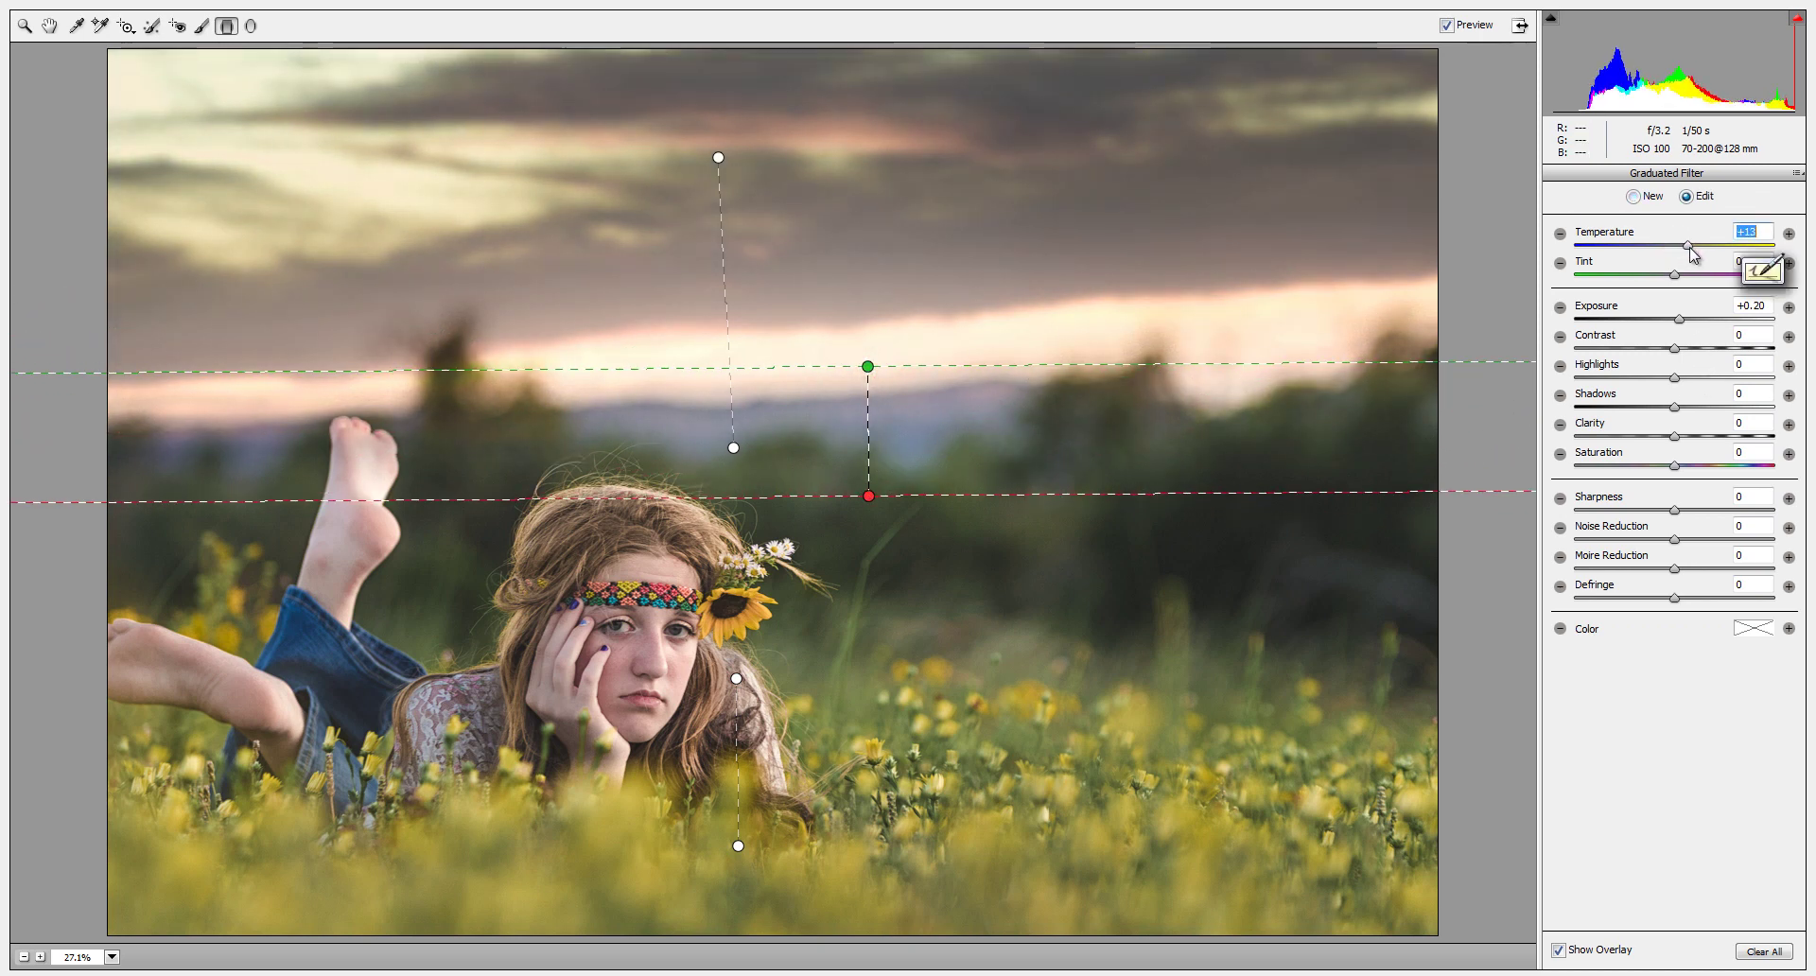
{"action": "left_click_drag", "start_coordinate": [1675, 274], "coordinate": [1690, 276]}
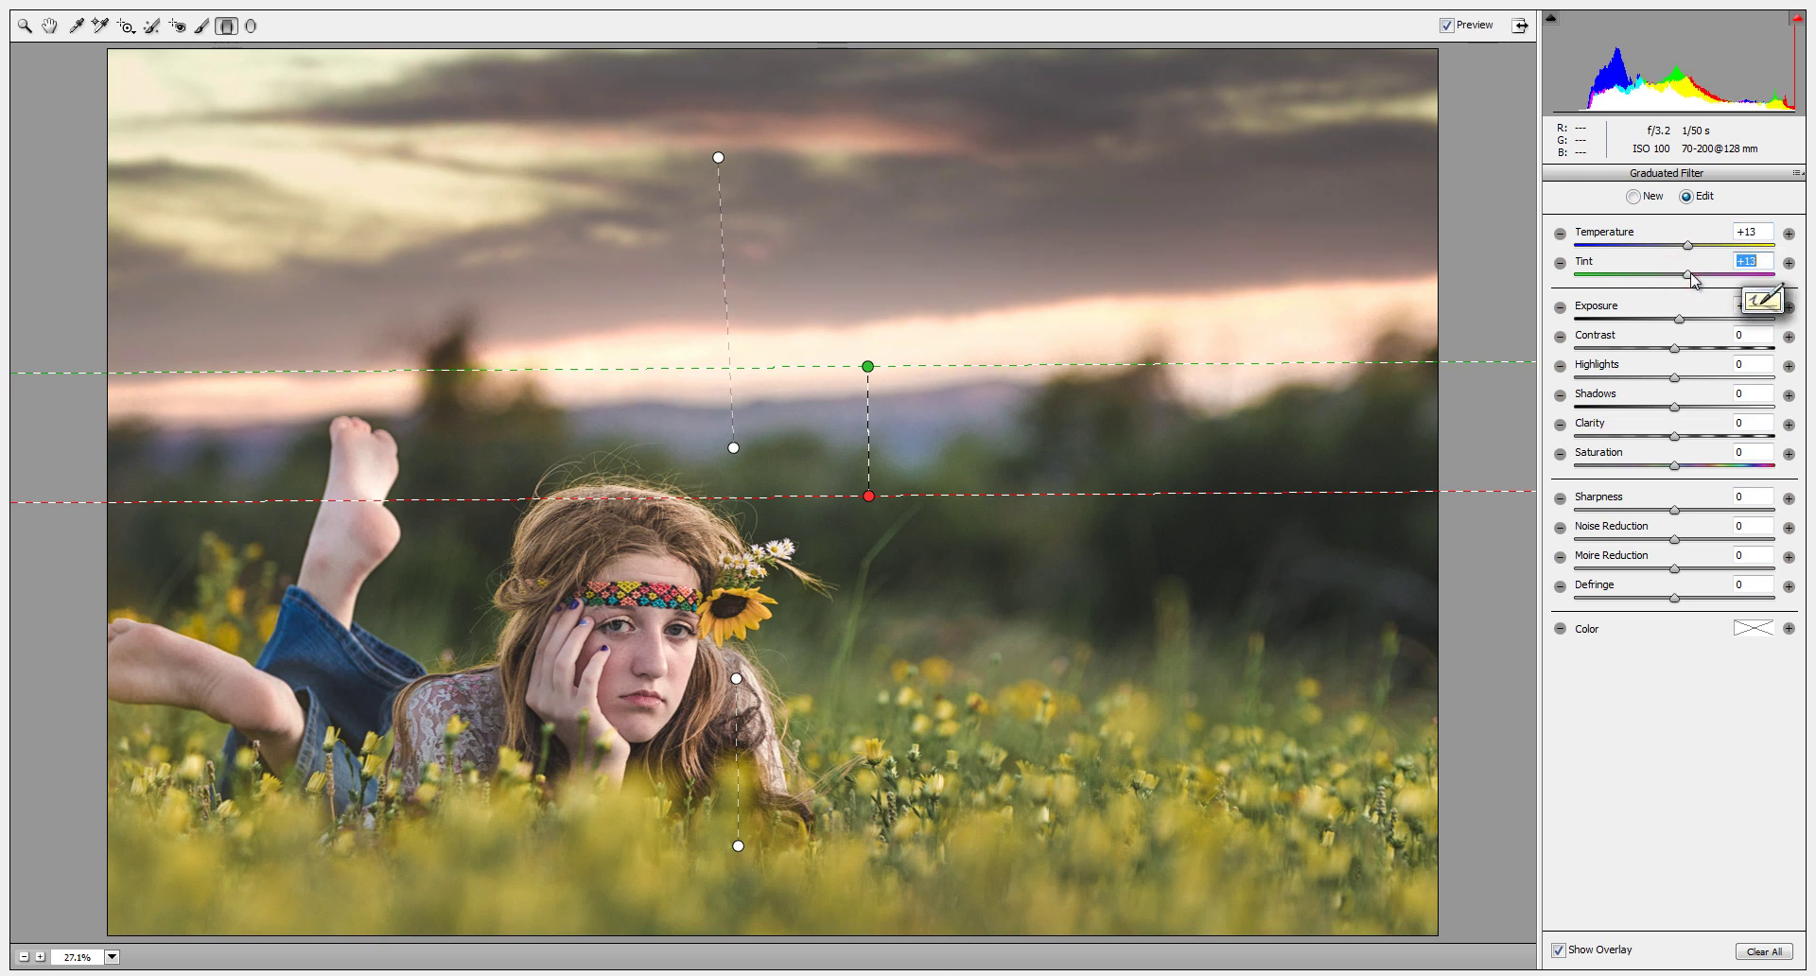
{"action": "left_click", "coordinate": [1754, 232]}
{"action": "type", "text": "0"}
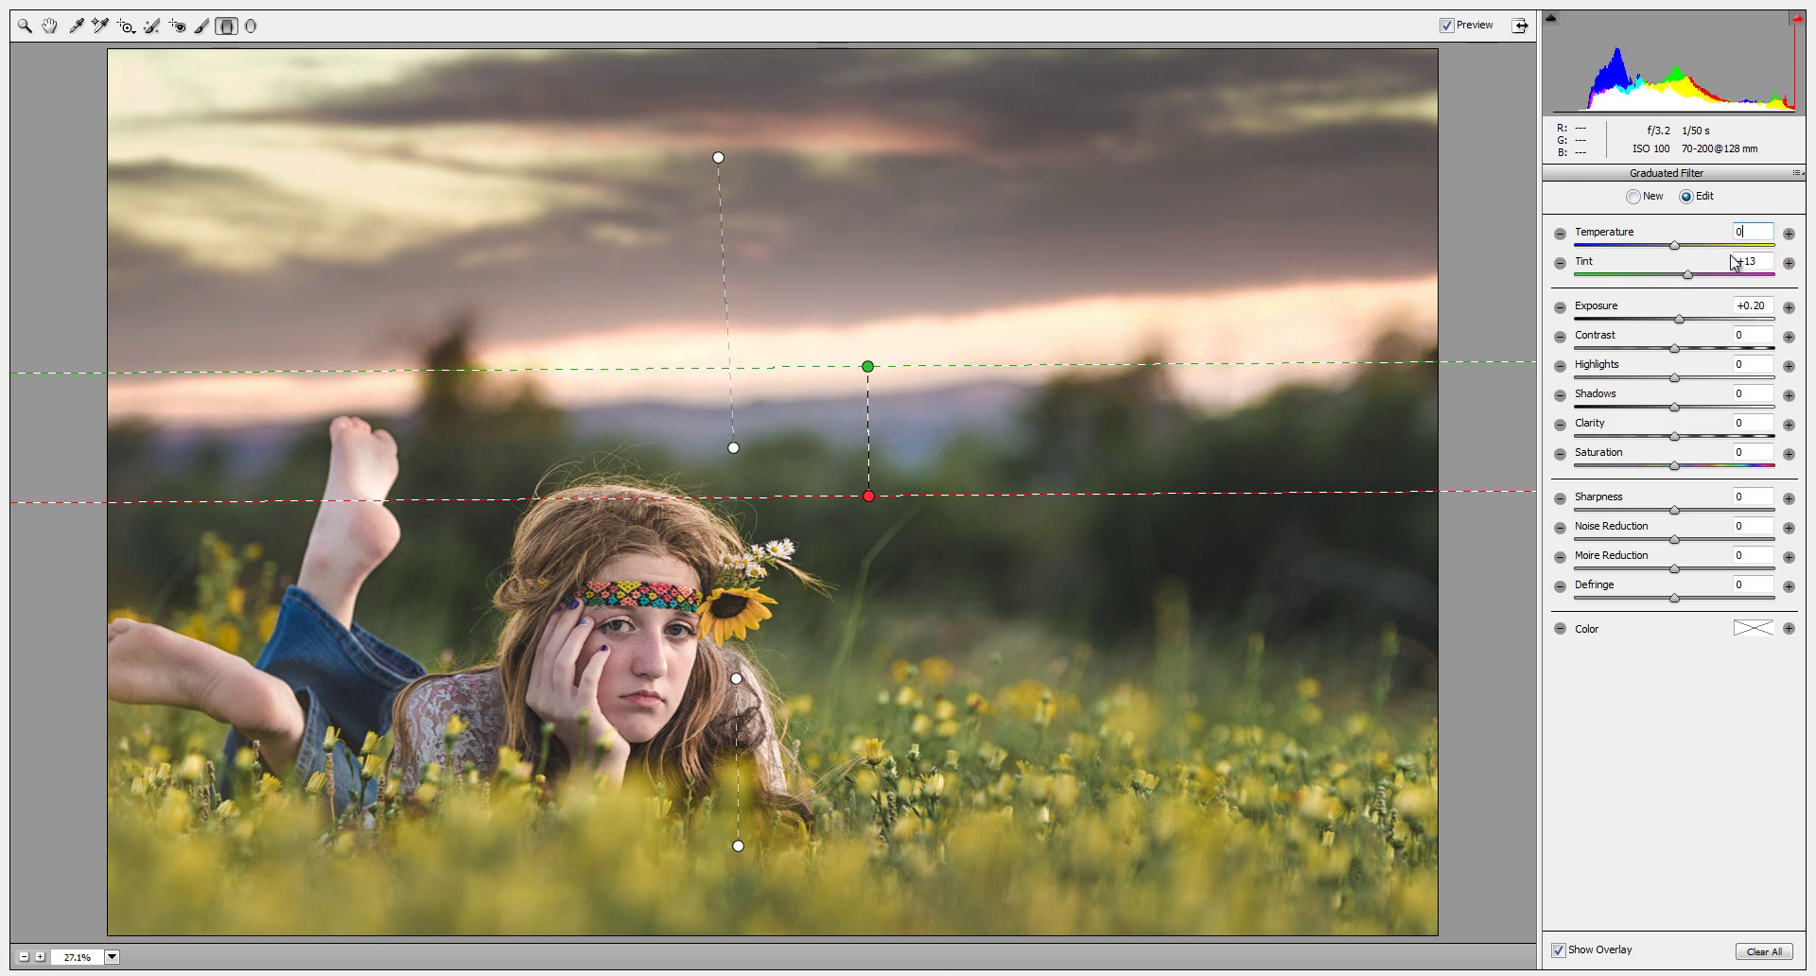
{"action": "left_click", "coordinate": [1750, 261]}
{"action": "type", "text": "0"}
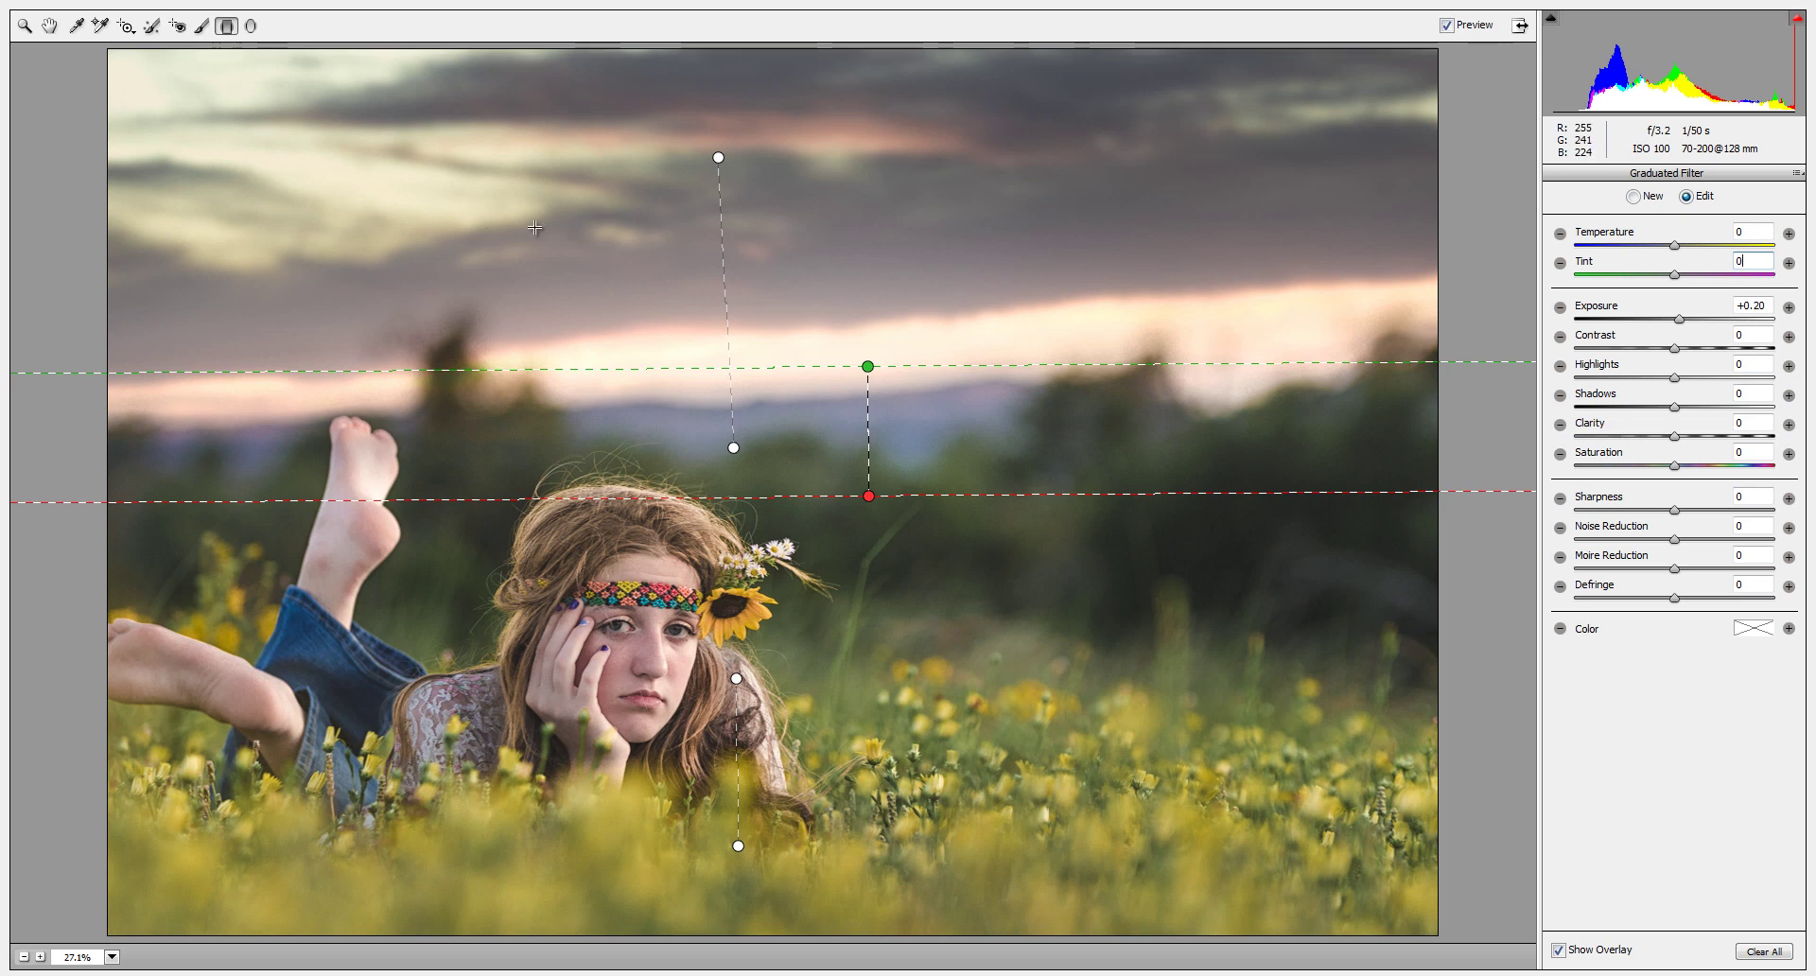
{"action": "left_click", "coordinate": [50, 25]}
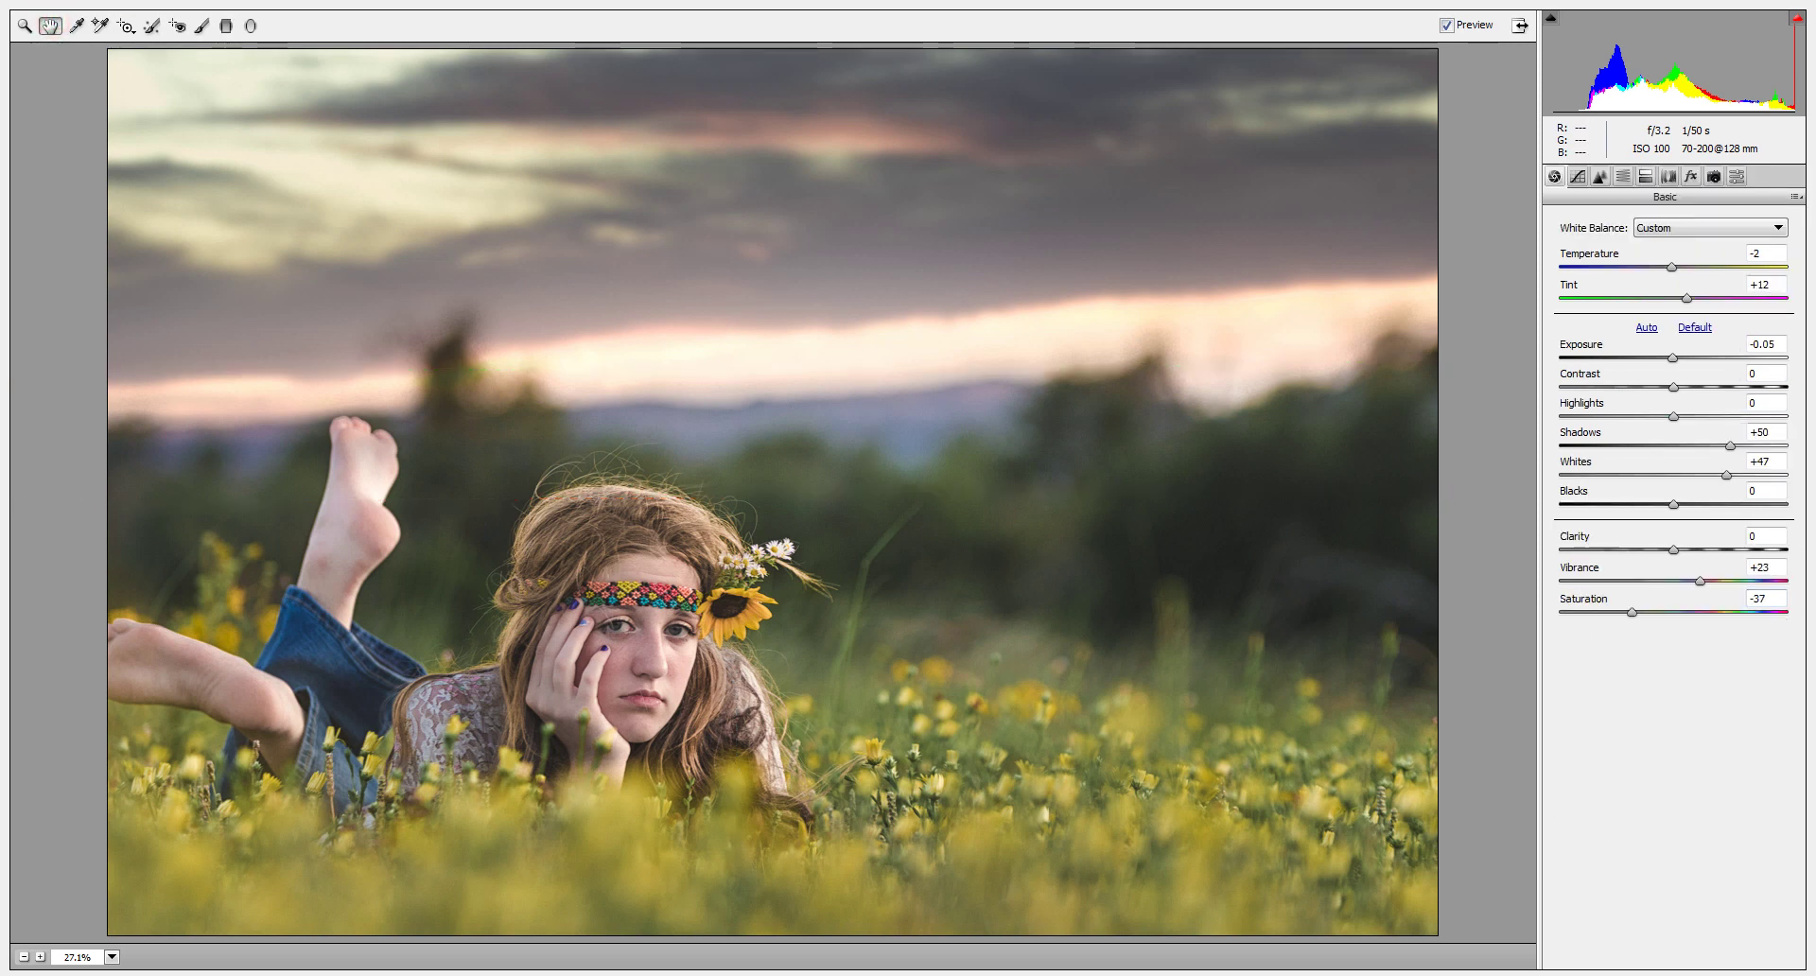
Step: Apply the Camera Raw adjustments and compare the result against Layer 0 alone
{"action": "key", "text": "Return"}
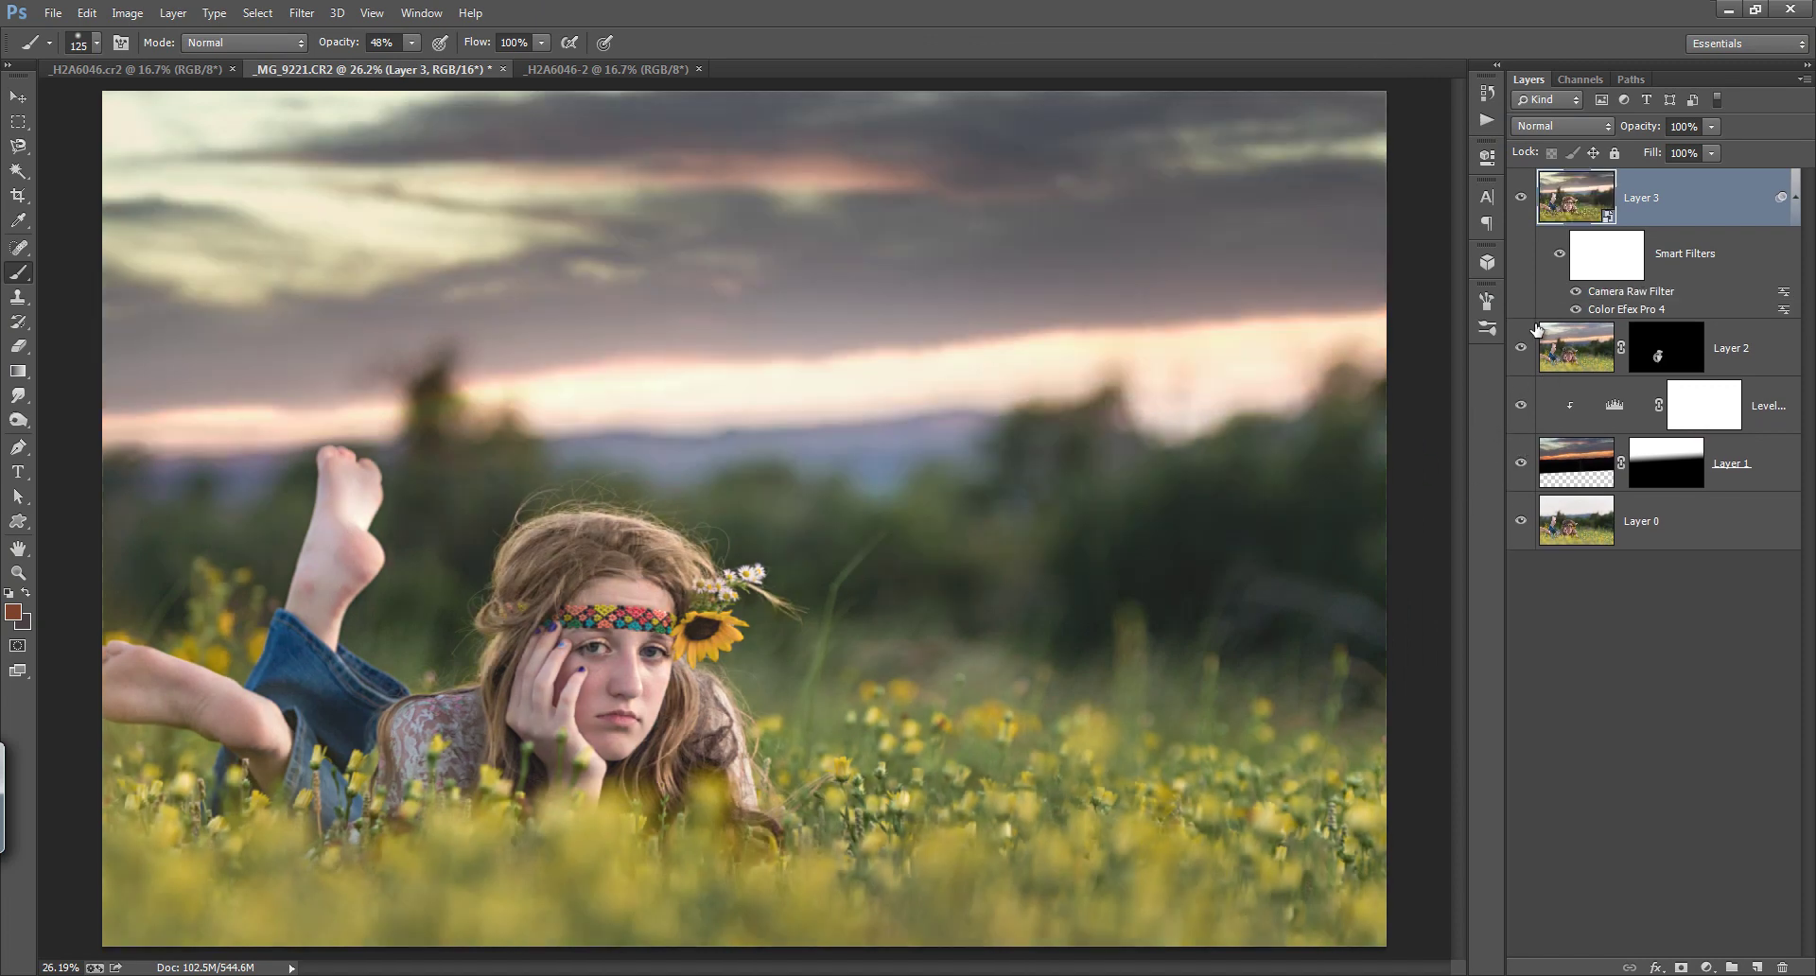
{"action": "left_click_drag", "start_coordinate": [1521, 463], "coordinate": [1521, 196]}
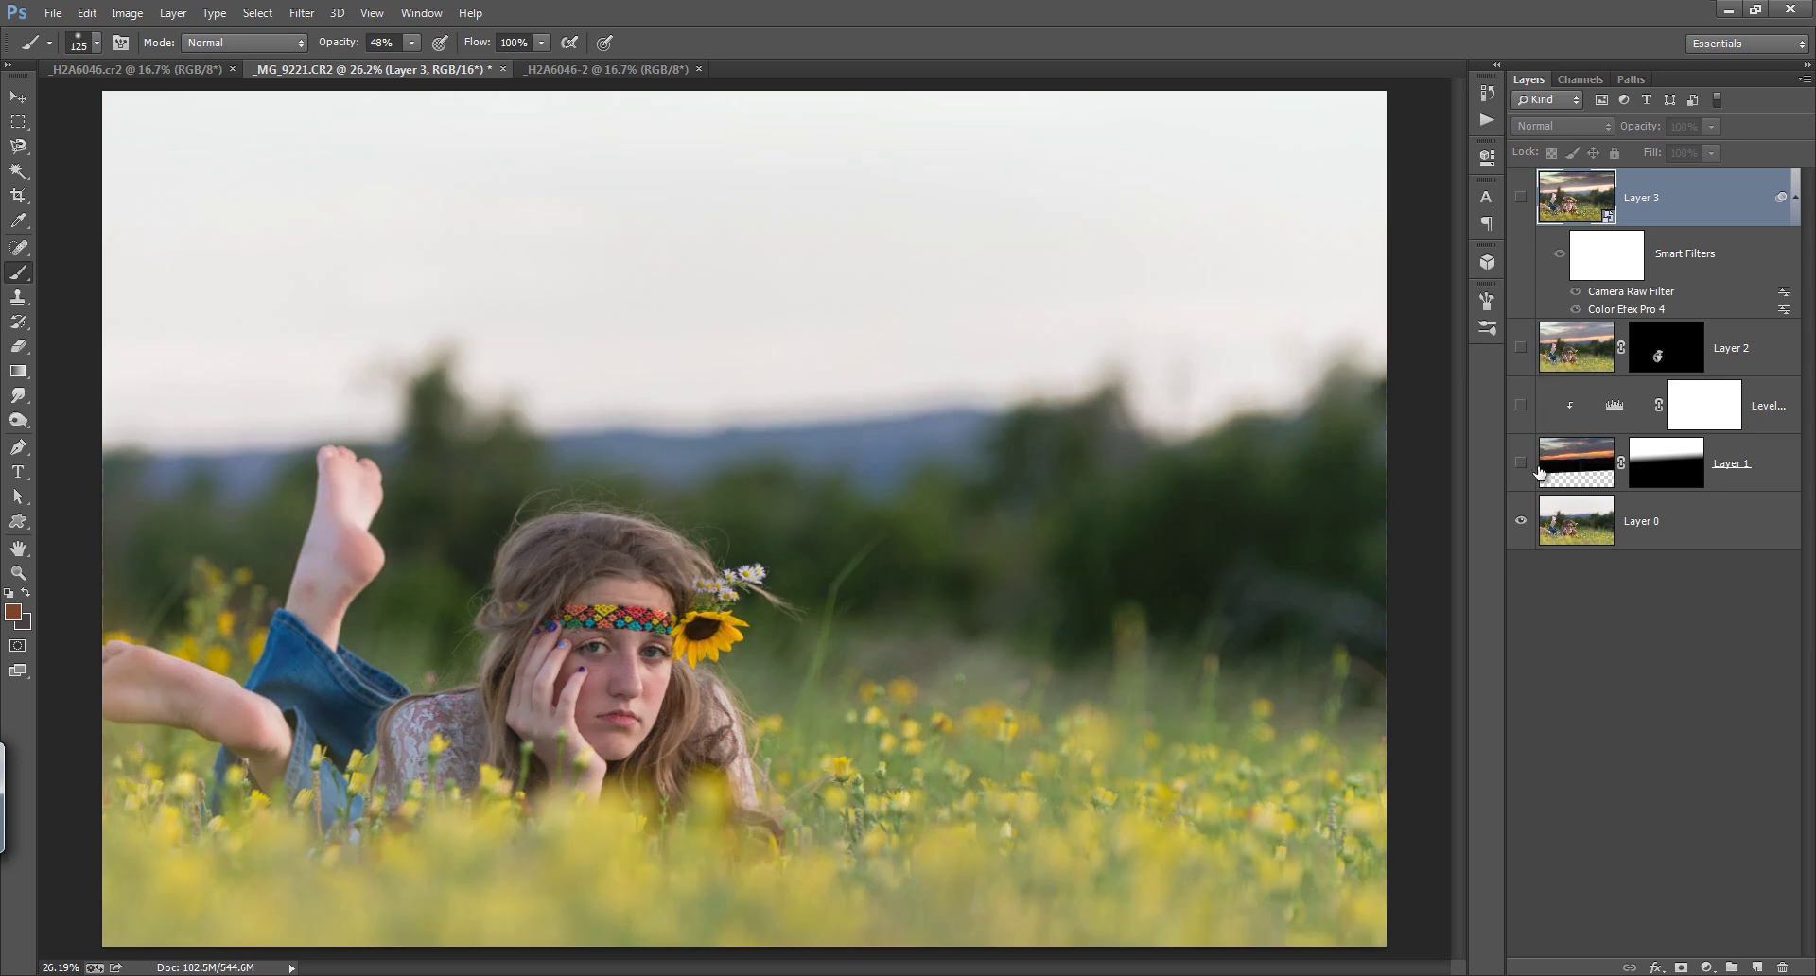
{"action": "left_click_drag", "start_coordinate": [1522, 463], "coordinate": [1521, 232]}
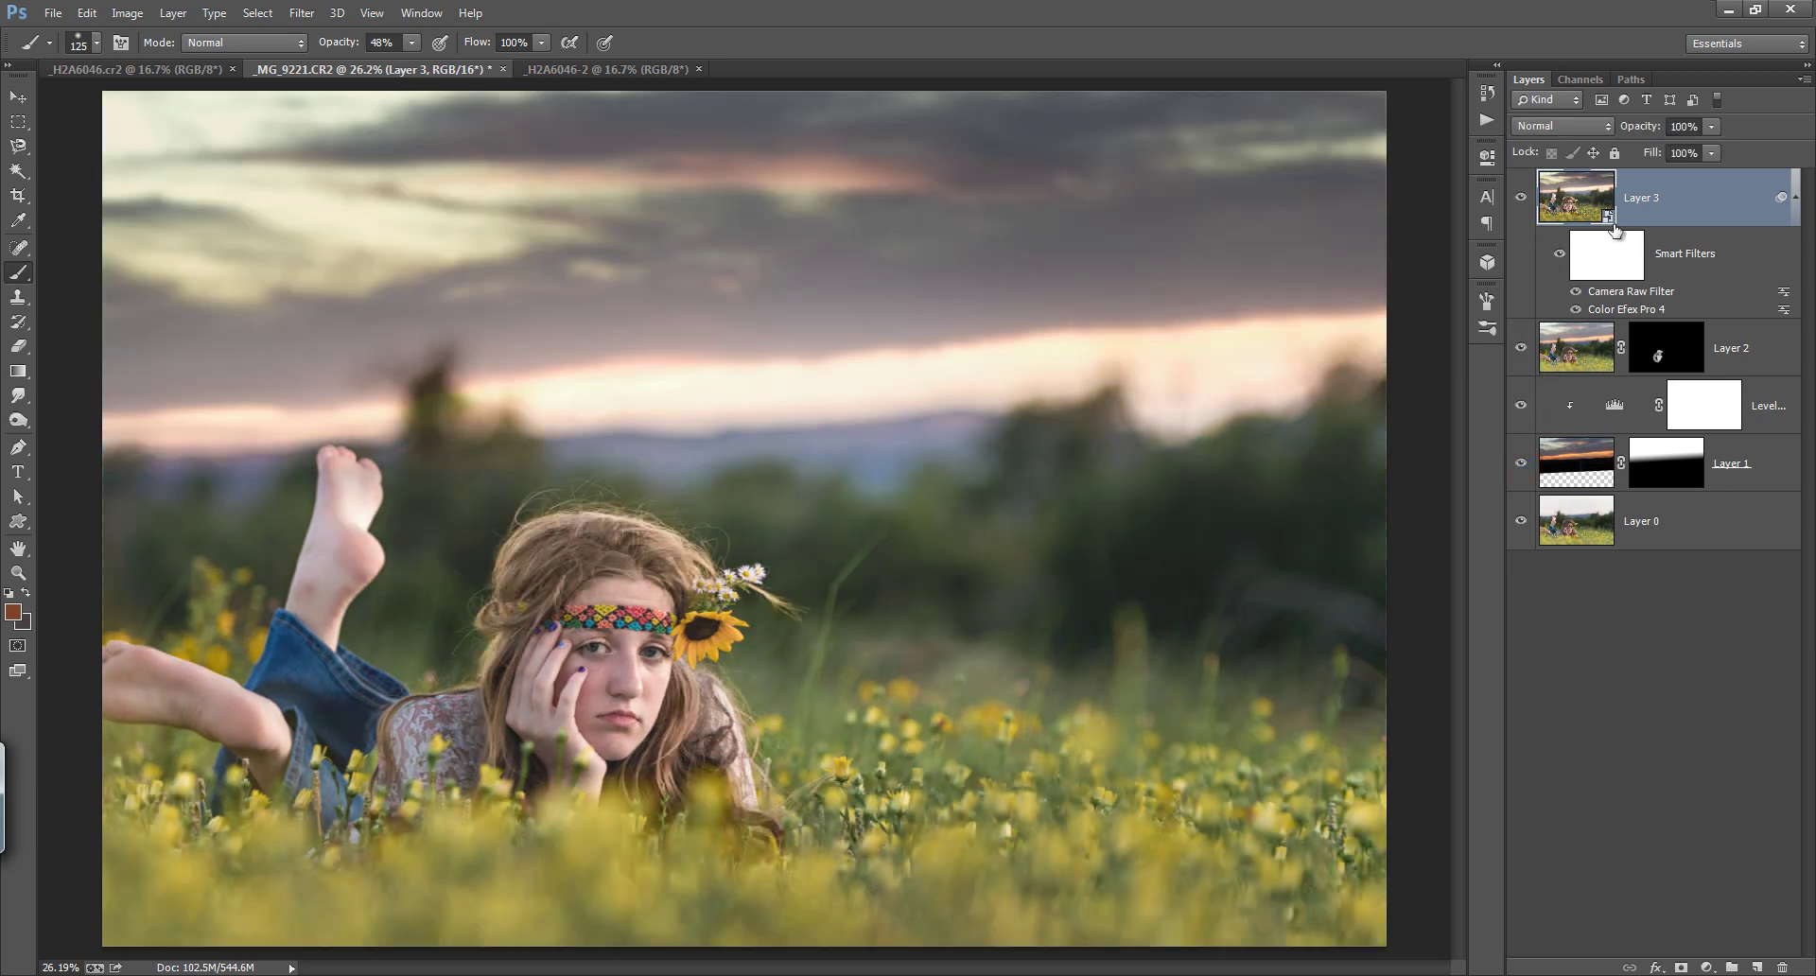
Step: Add a reversed Gradient Map adjustment layer at about 43% opacity
{"action": "left_click", "coordinate": [1707, 965]}
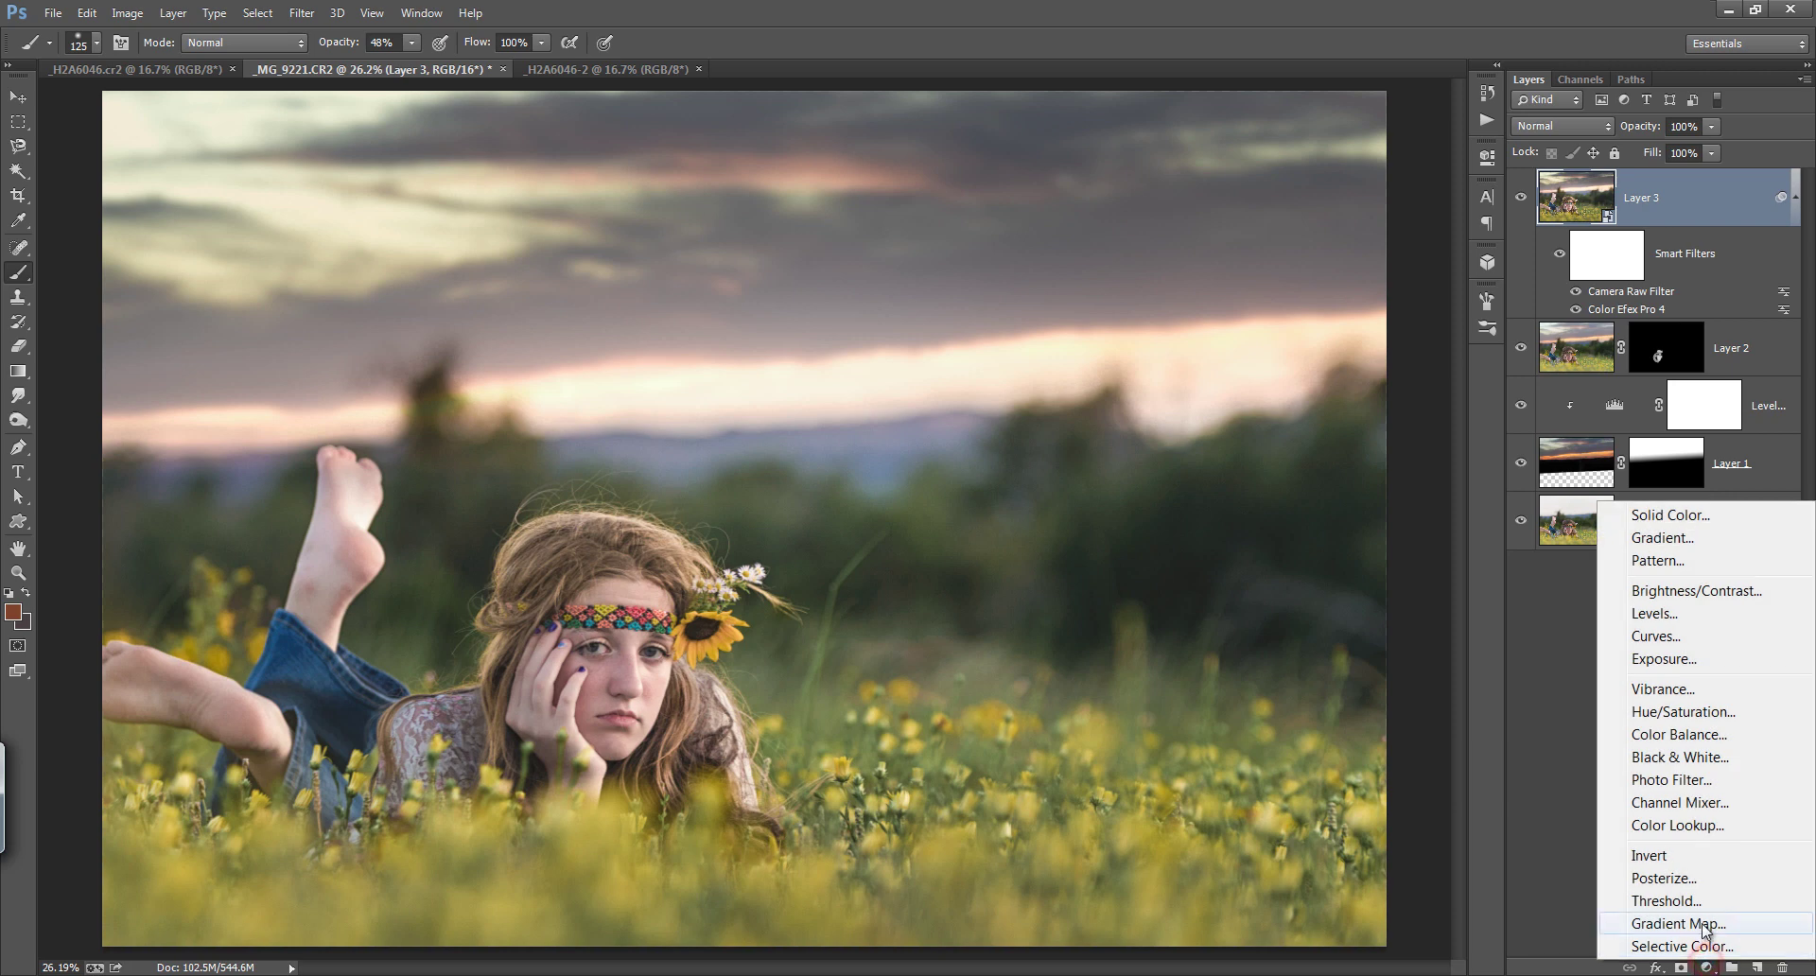
{"action": "left_click", "coordinate": [1704, 924]}
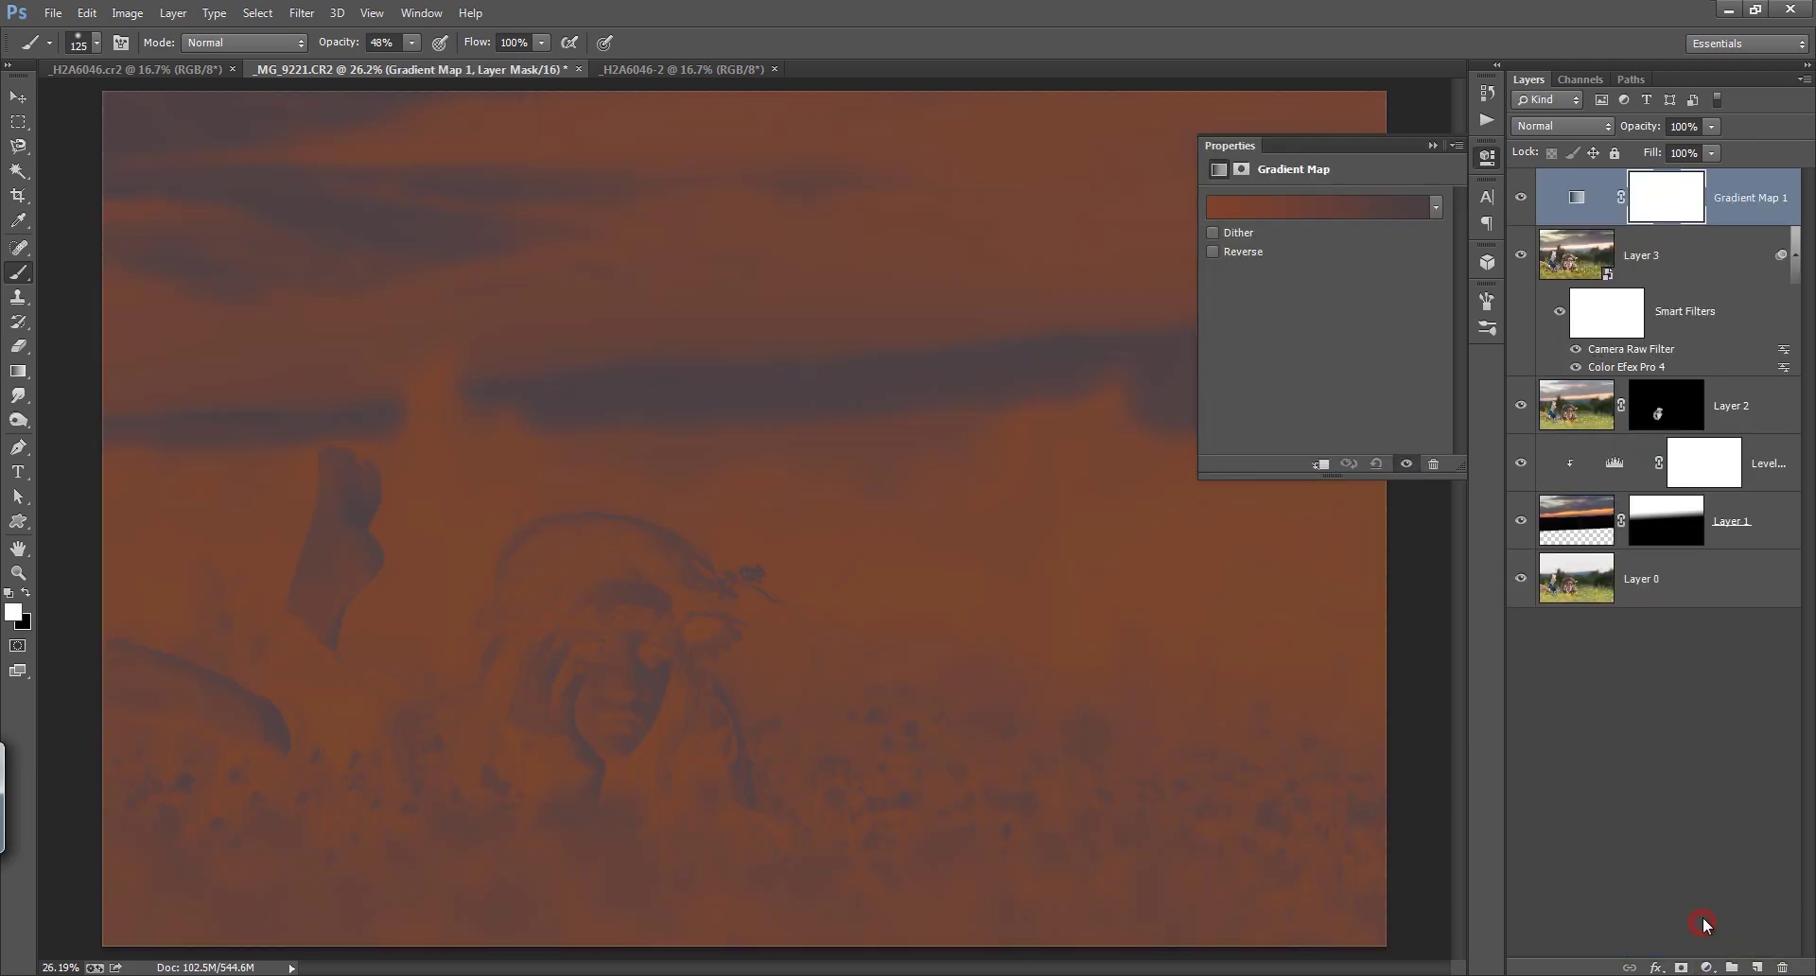
{"action": "left_click", "coordinate": [1214, 252]}
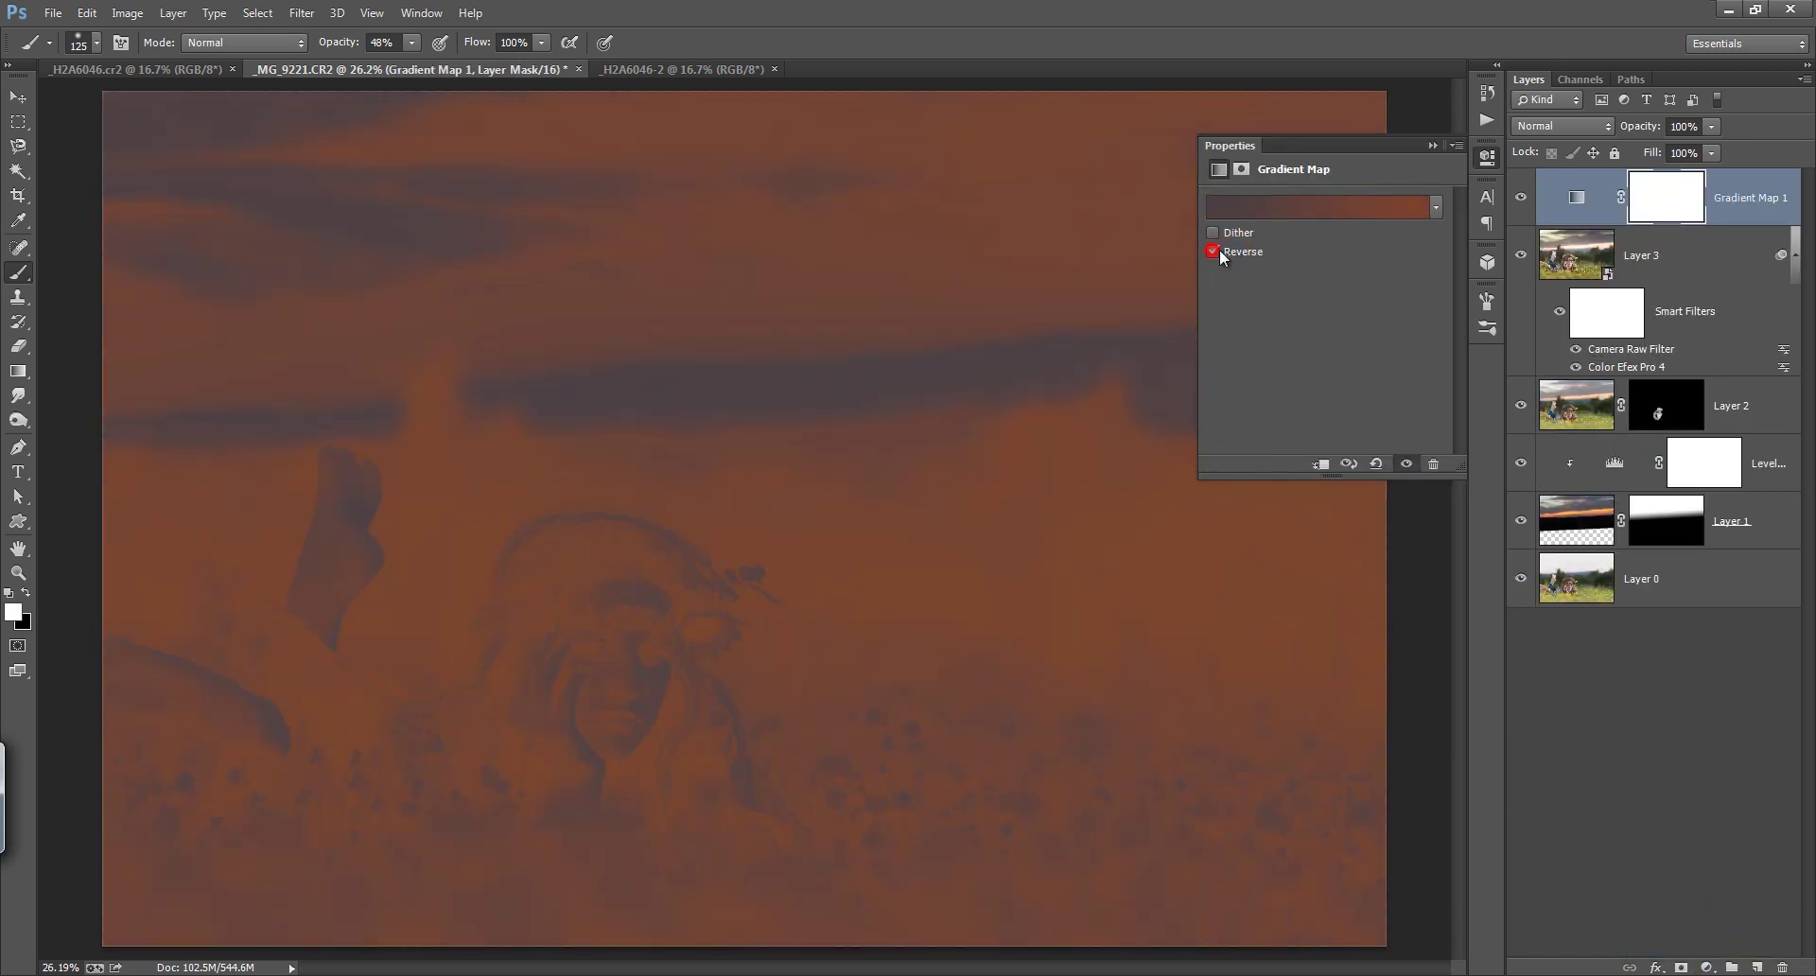
{"action": "left_click", "coordinate": [1432, 146]}
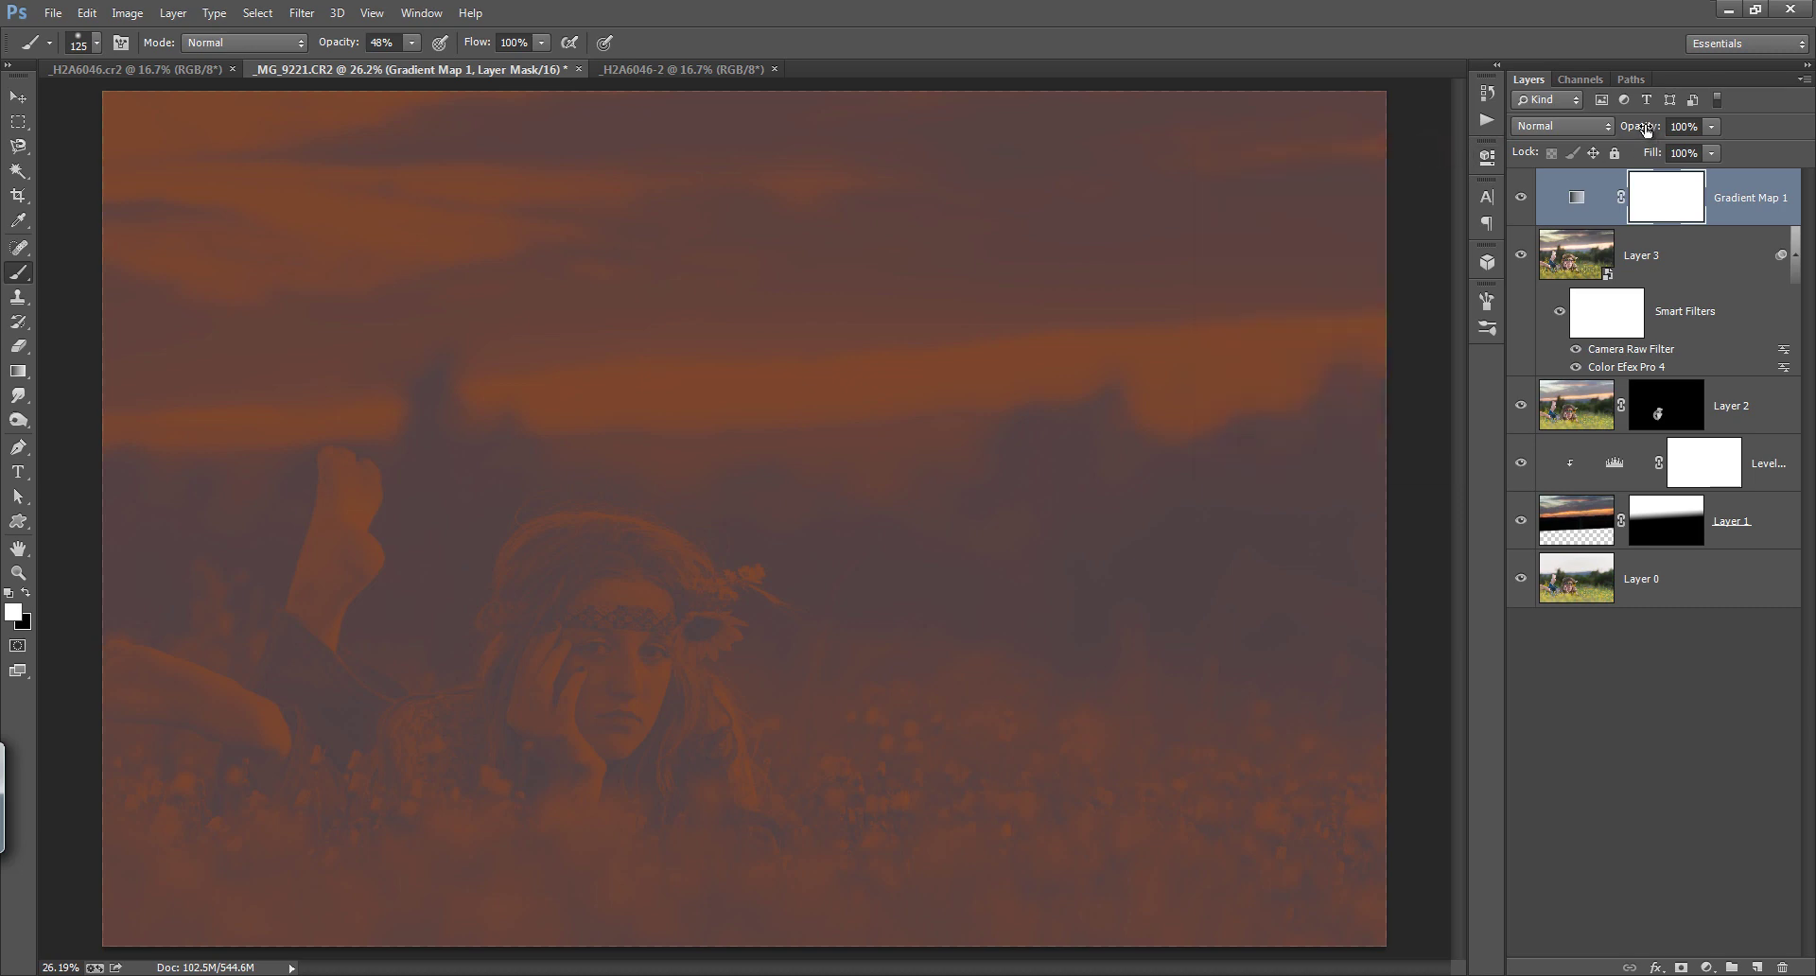
{"action": "left_click_drag", "start_coordinate": [1642, 131], "coordinate": [1579, 130]}
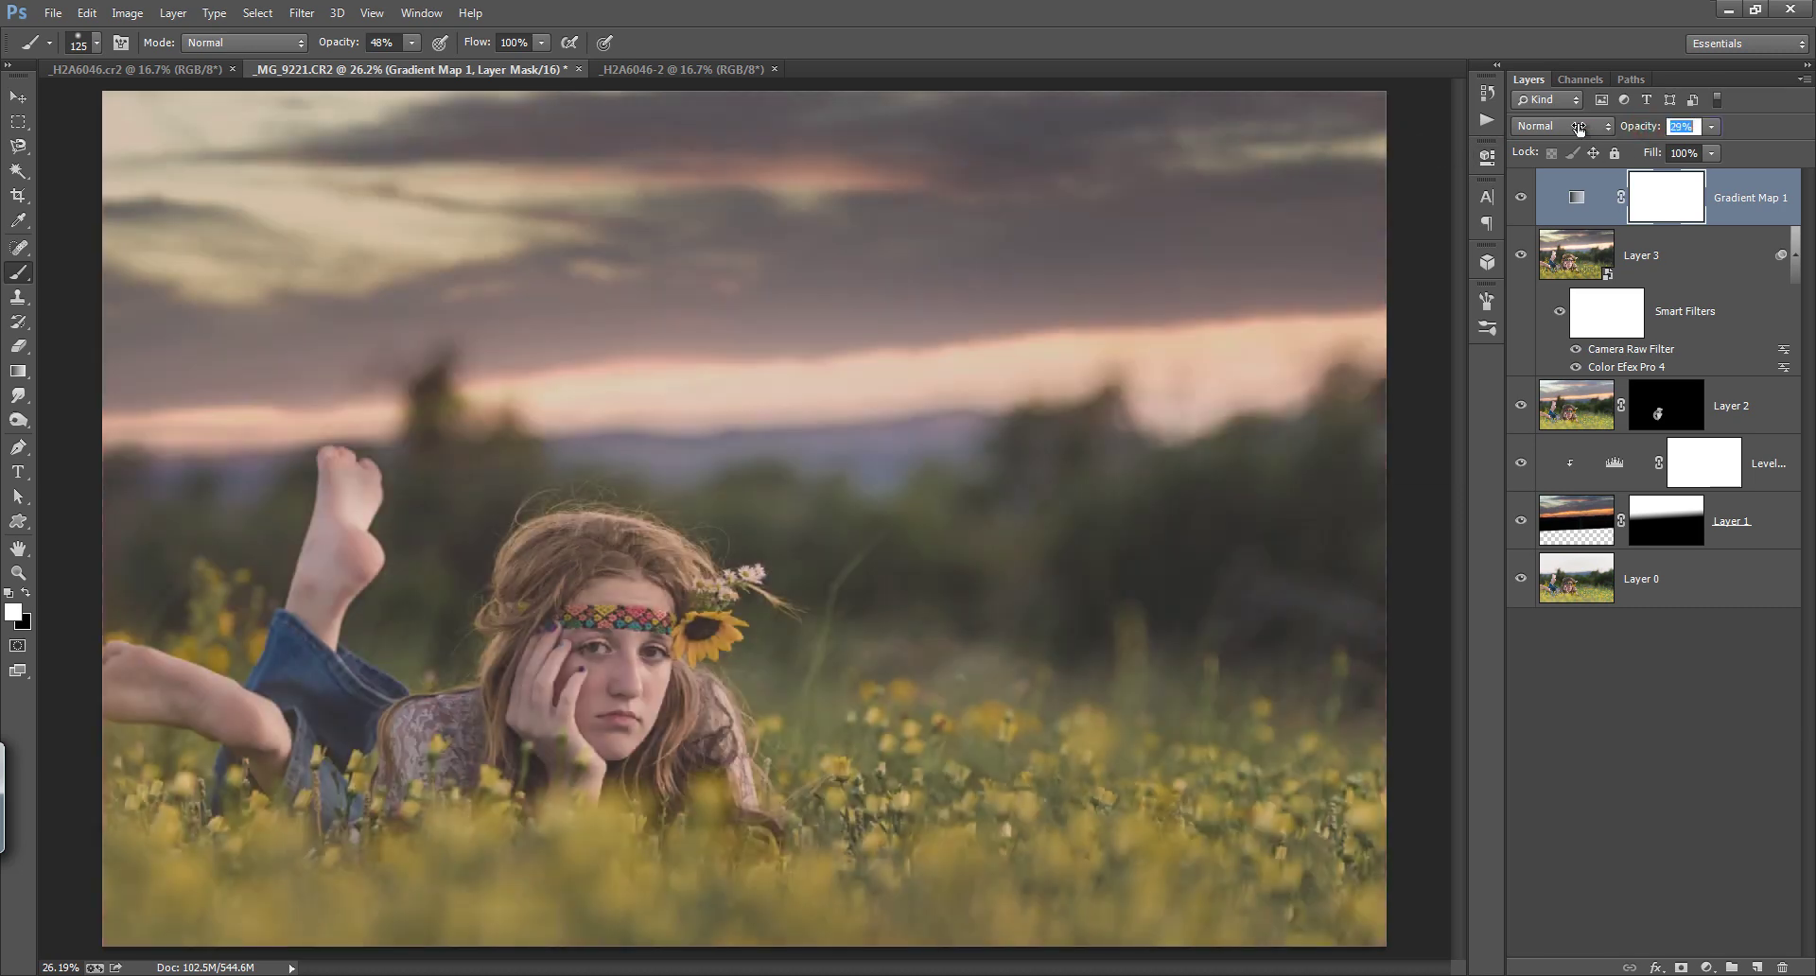
{"action": "left_click", "coordinate": [1522, 196]}
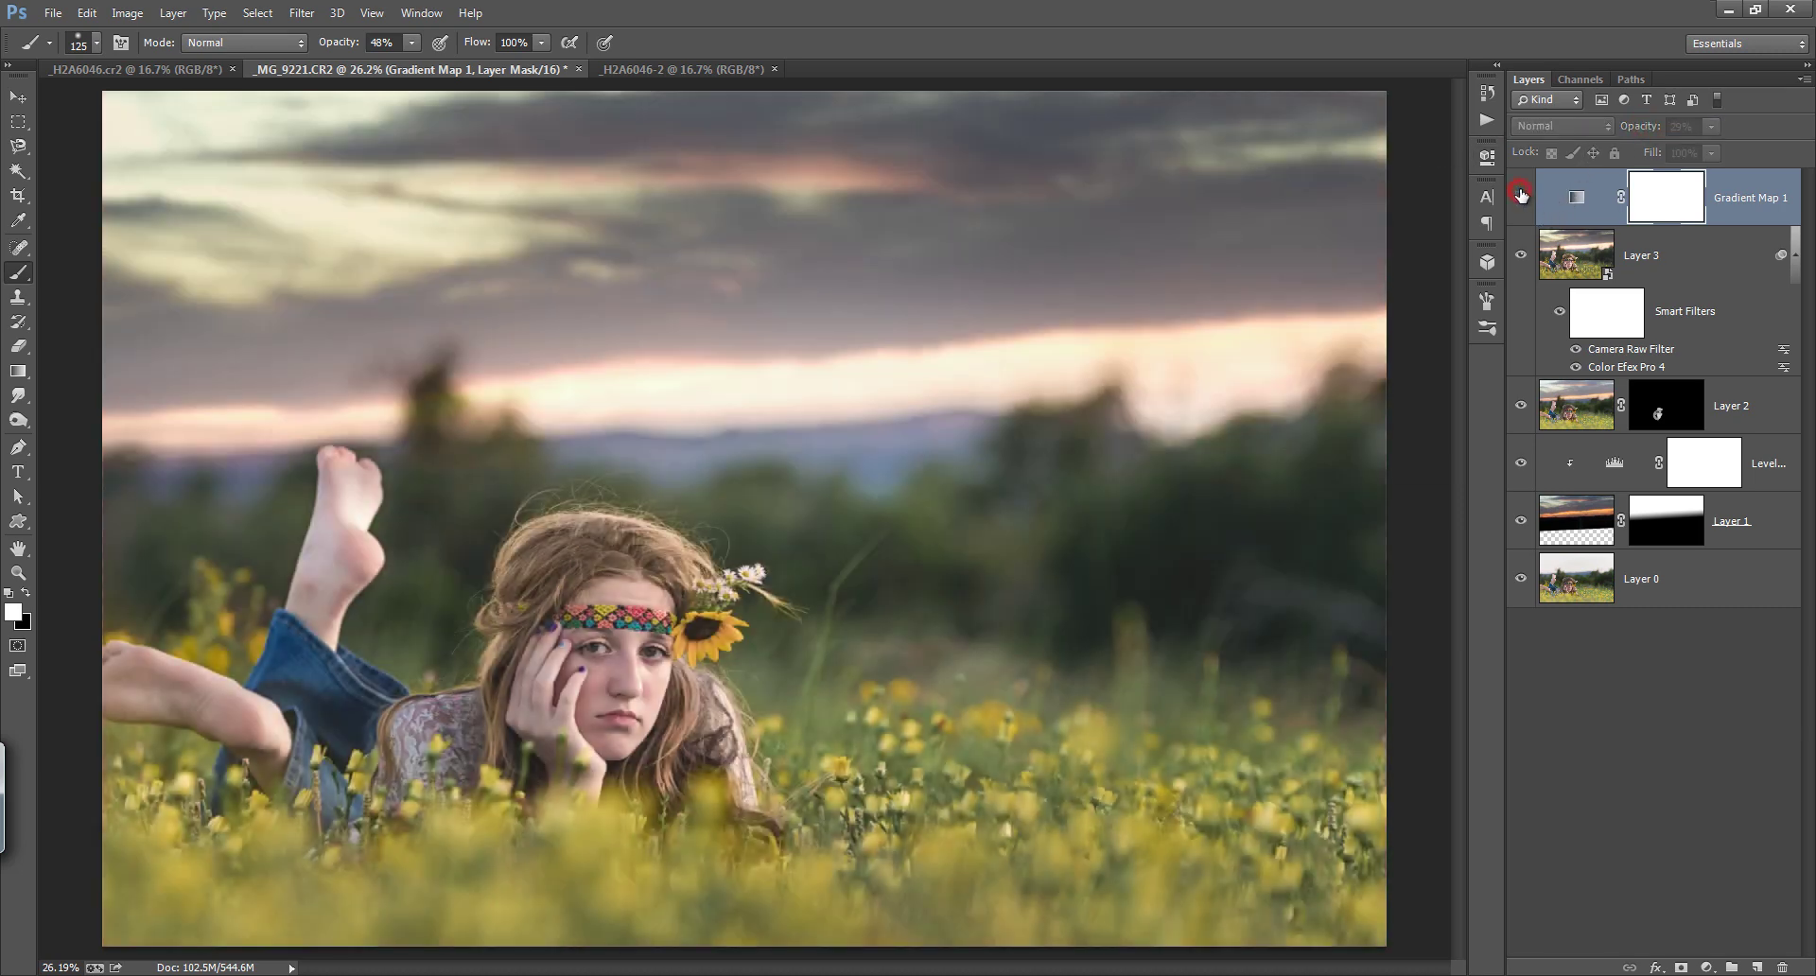
{"action": "left_click", "coordinate": [1521, 196]}
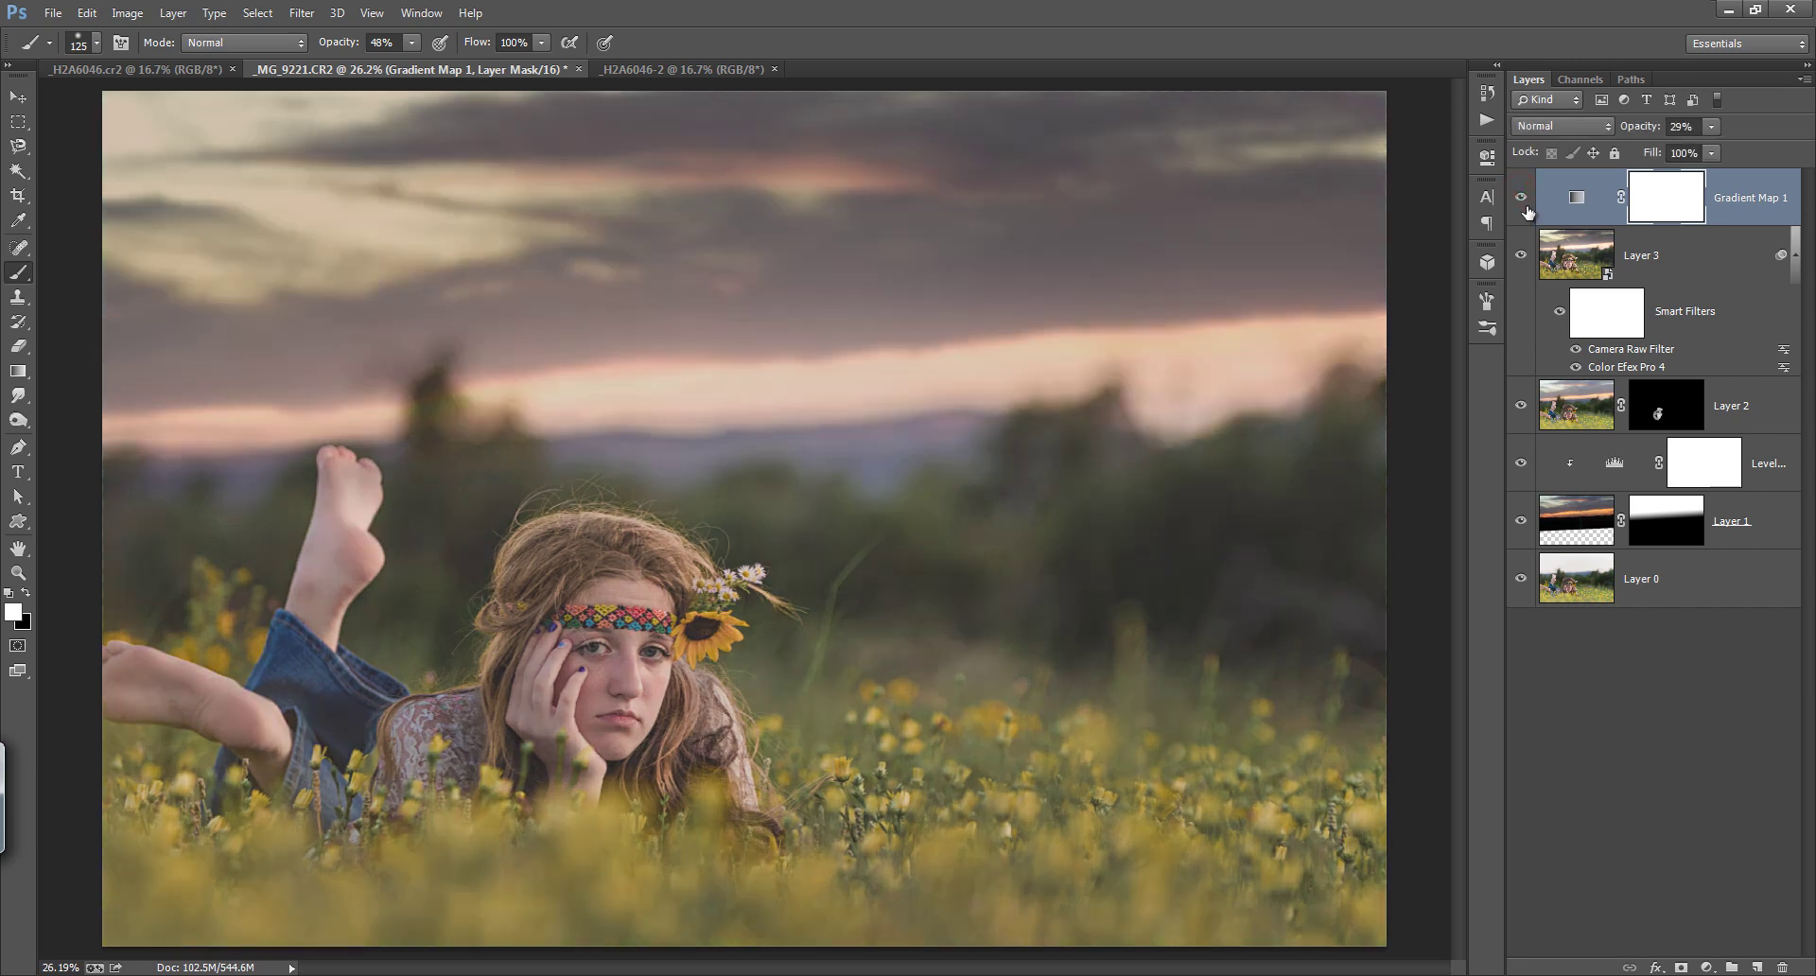
Step: Blend Gradient Map 1 as Lighten, toggling its visibility to compare
{"action": "left_click", "coordinate": [1560, 126]}
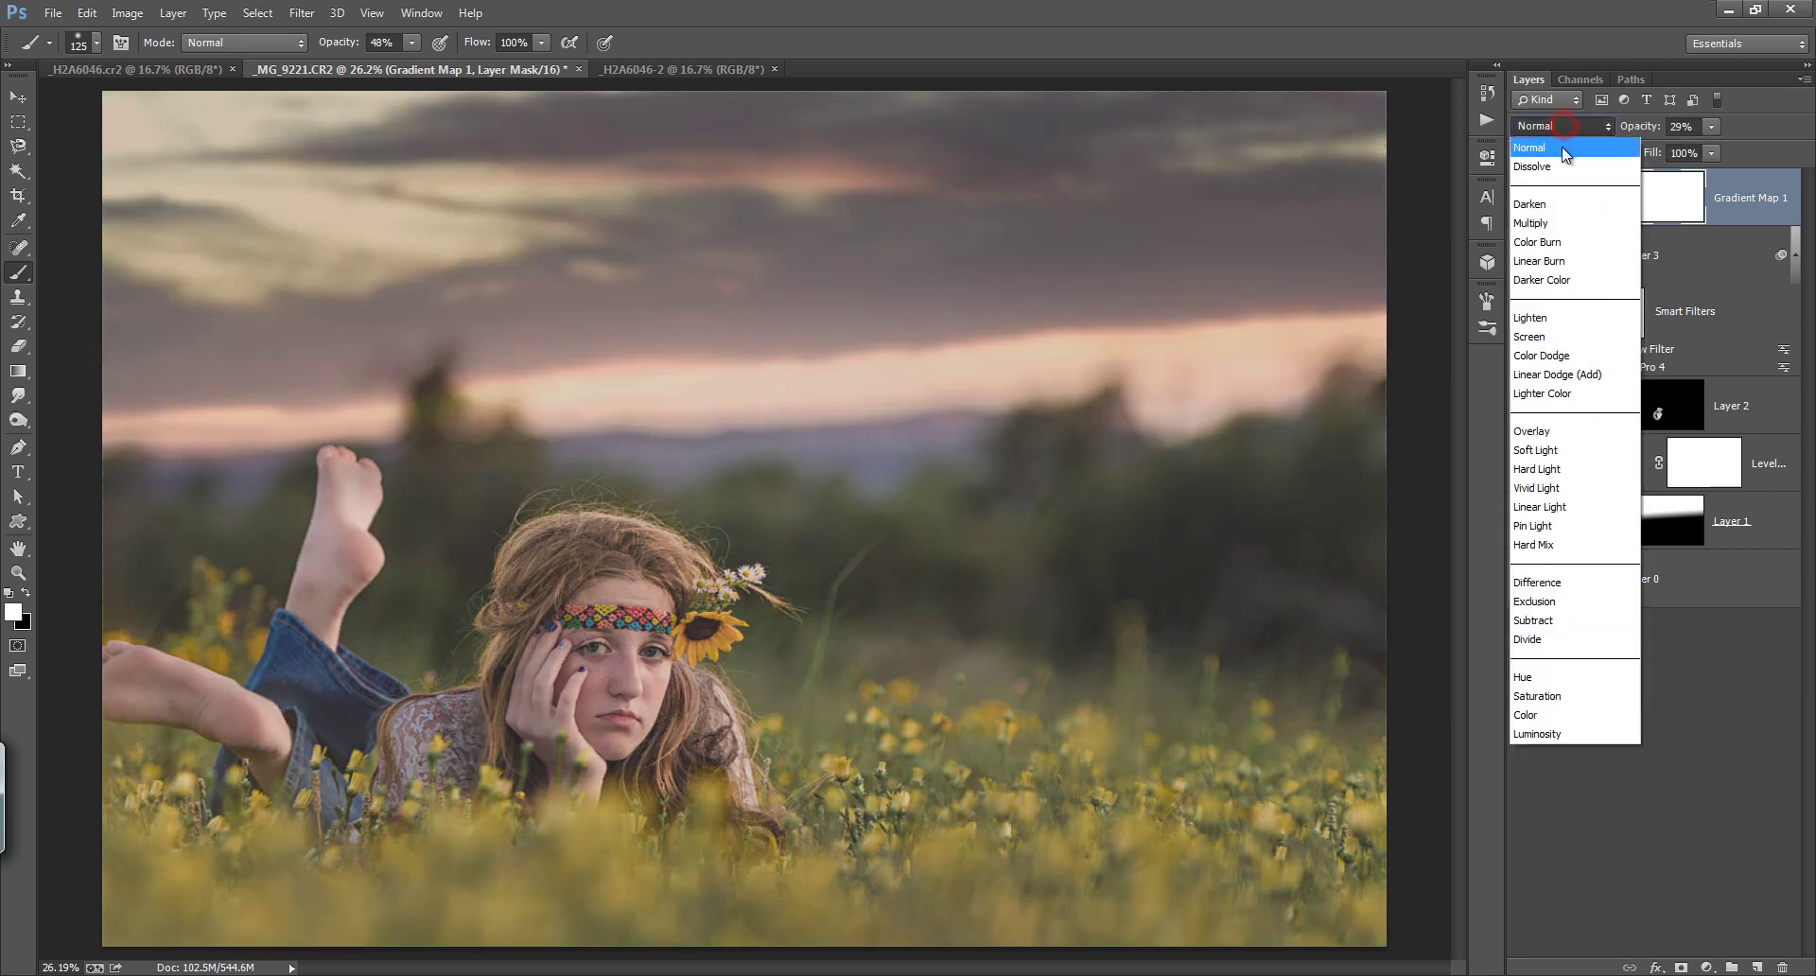
{"action": "left_click", "coordinate": [1549, 318]}
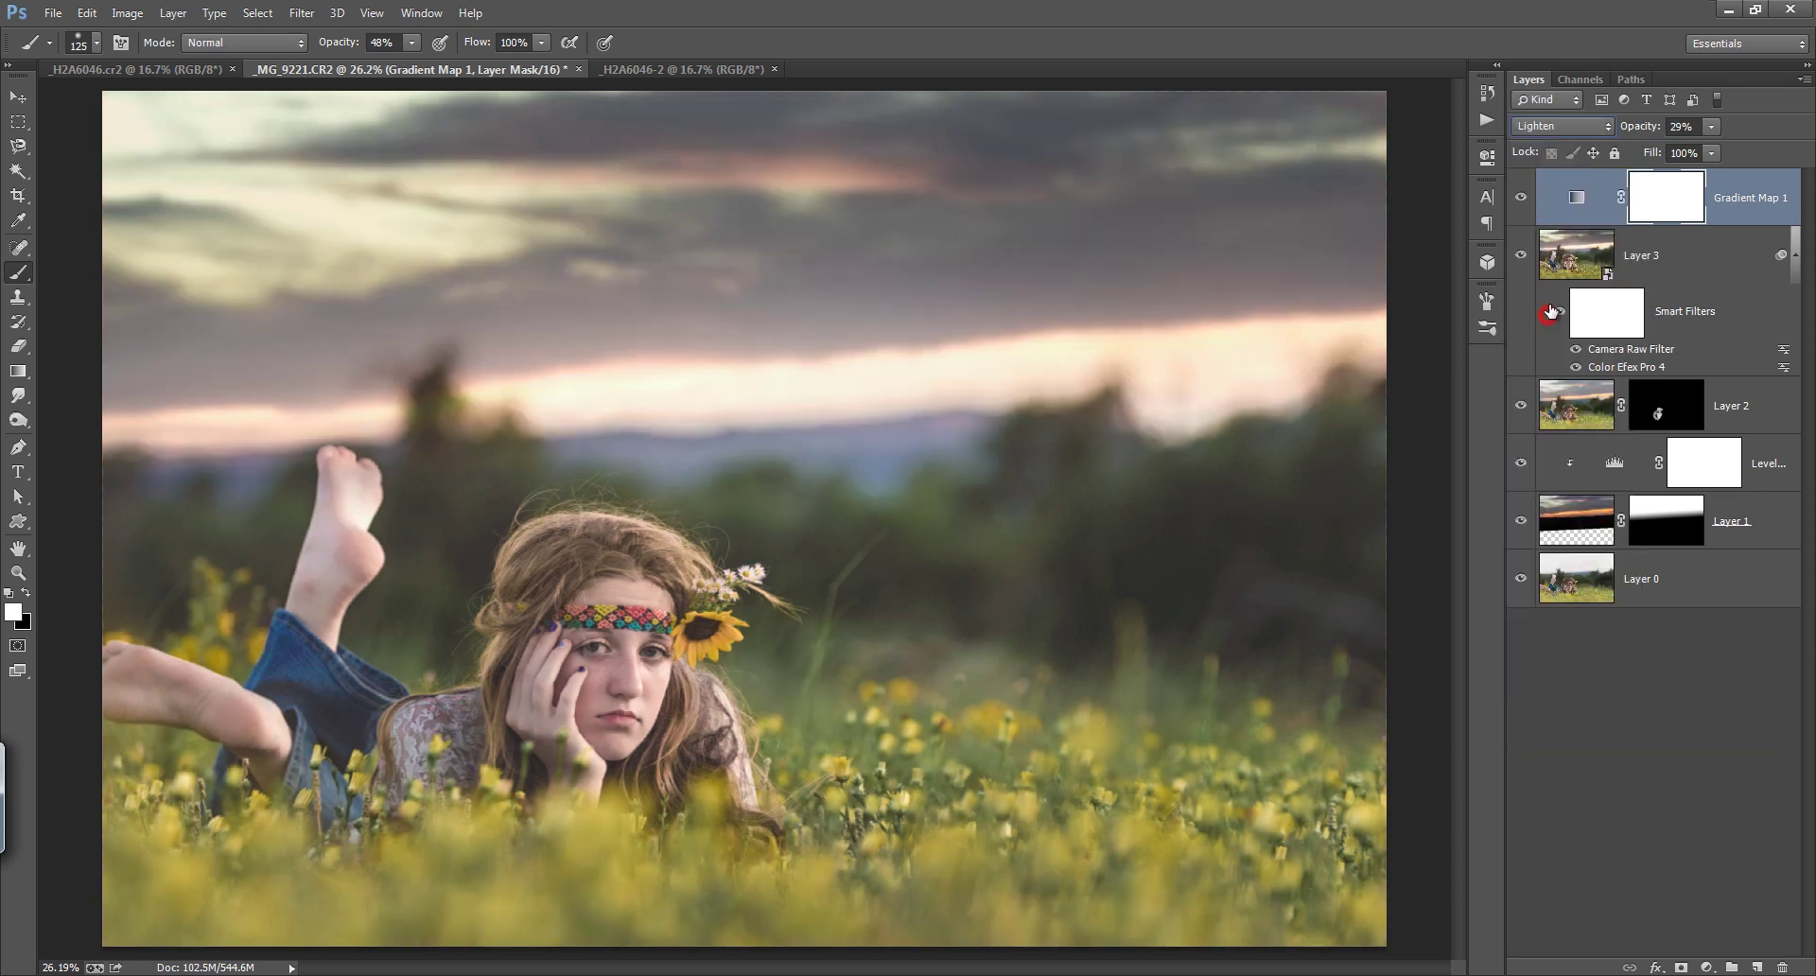
{"action": "left_click", "coordinate": [1522, 197]}
{"action": "left_click", "coordinate": [1523, 197]}
{"action": "left_click", "coordinate": [1522, 197]}
{"action": "left_click", "coordinate": [1525, 196]}
Step: Raise Gradient Map 1's opacity to 45%, comparing with it hidden
{"action": "left_click_drag", "start_coordinate": [1638, 127], "coordinate": [1651, 131]}
{"action": "left_click", "coordinate": [1522, 197]}
{"action": "left_click", "coordinate": [1522, 194]}
{"action": "left_click_drag", "start_coordinate": [1620, 129], "coordinate": [1639, 134]}
Step: Merge visible layers into Layer 4 and blend it as Soft Light
{"action": "key", "text": "ctrl+shift+alt+e"}
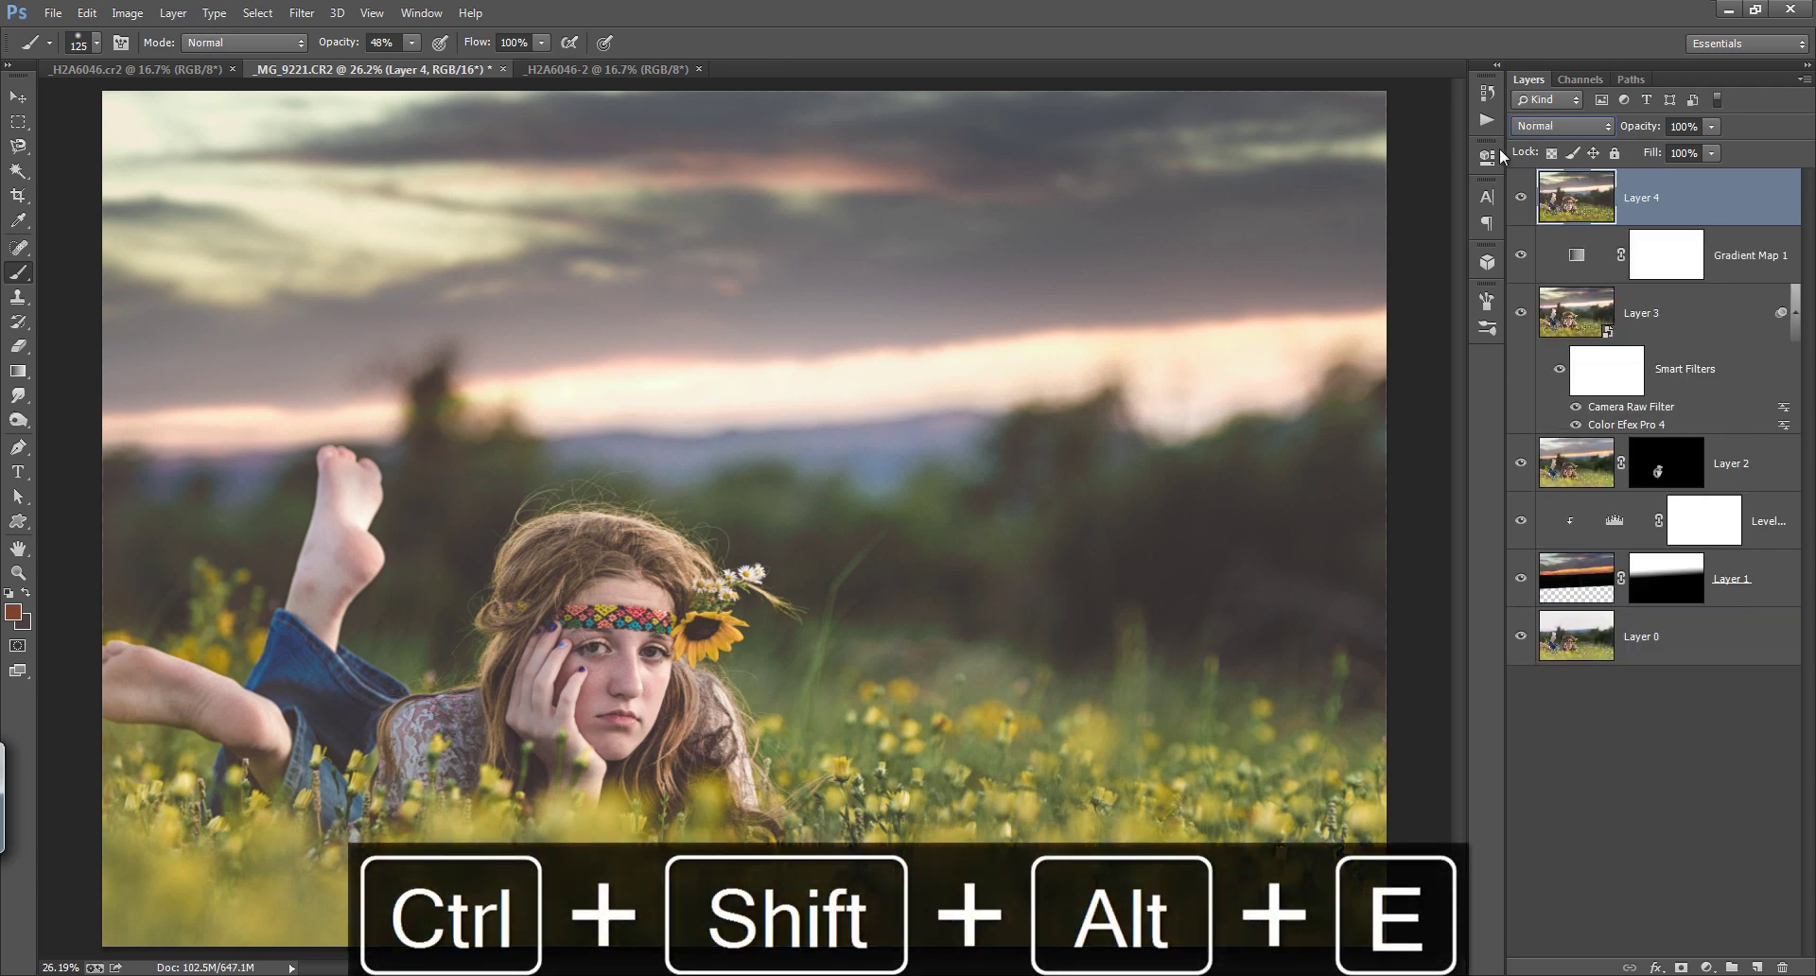
{"action": "left_click", "coordinate": [1546, 126]}
{"action": "left_click", "coordinate": [1572, 428]}
Step: Apply a Gaussian Blur of radius 36 to Layer 4
{"action": "left_click", "coordinate": [305, 14]}
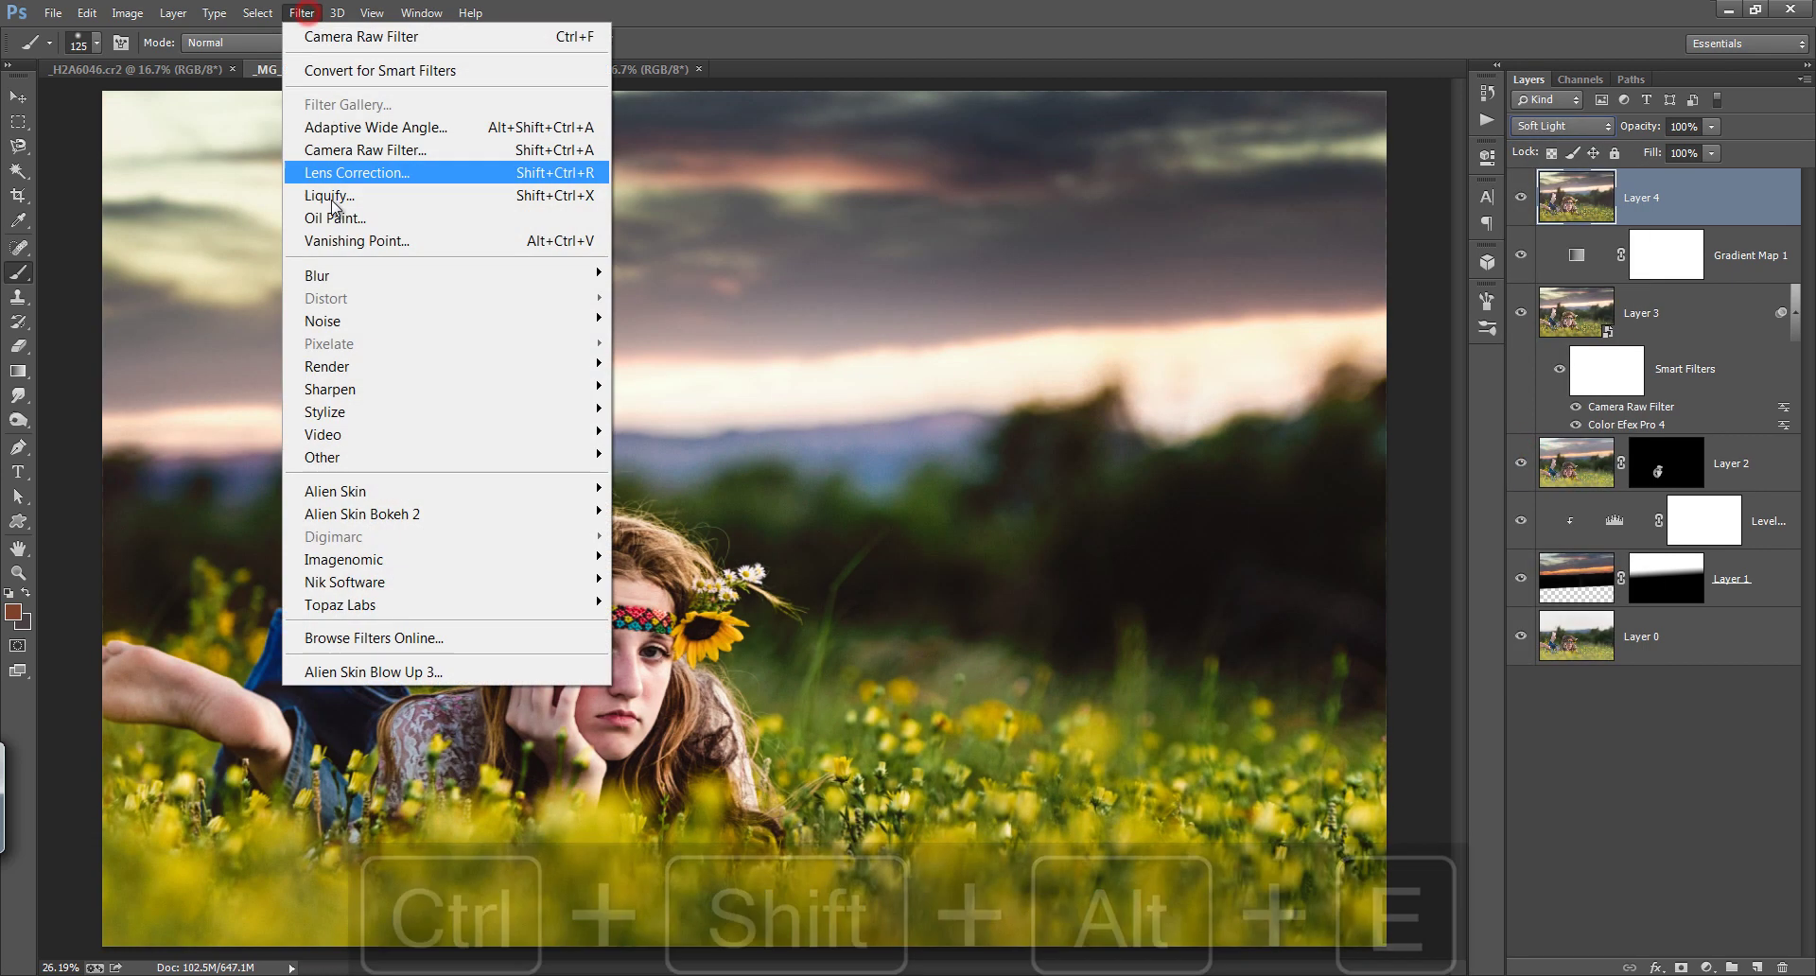
{"action": "left_click", "coordinate": [320, 278]}
{"action": "left_click", "coordinate": [224, 444]}
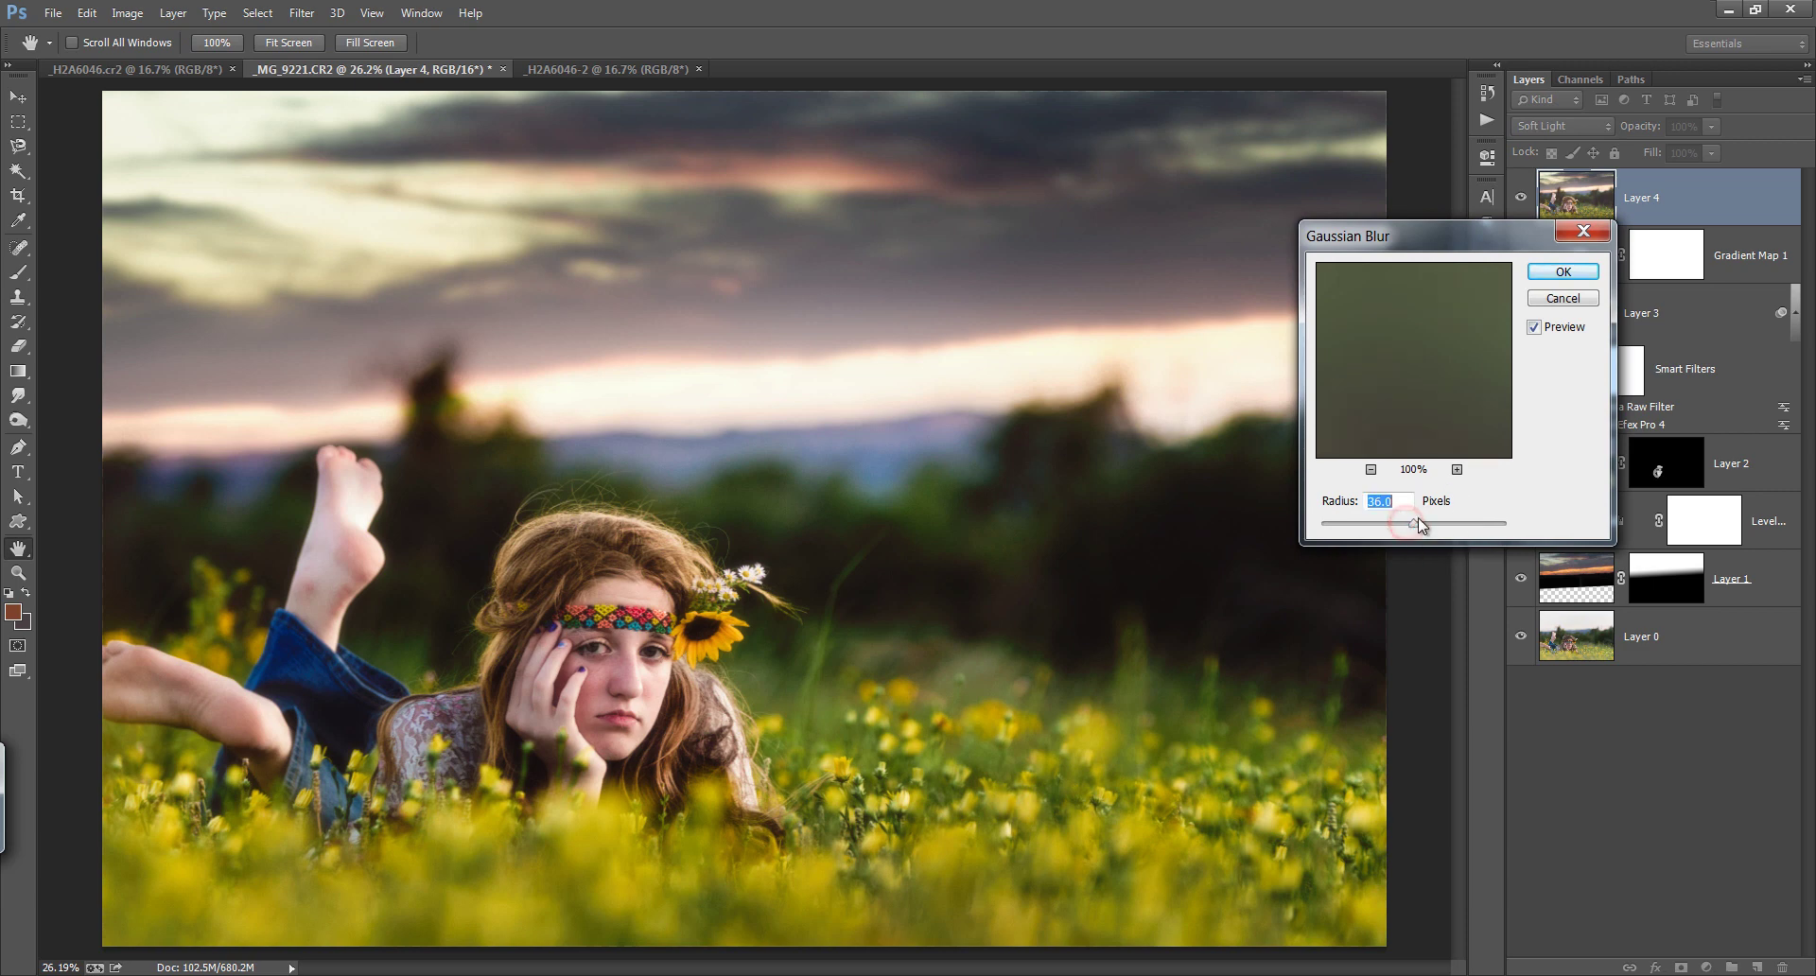
{"action": "left_click", "coordinate": [1563, 271]}
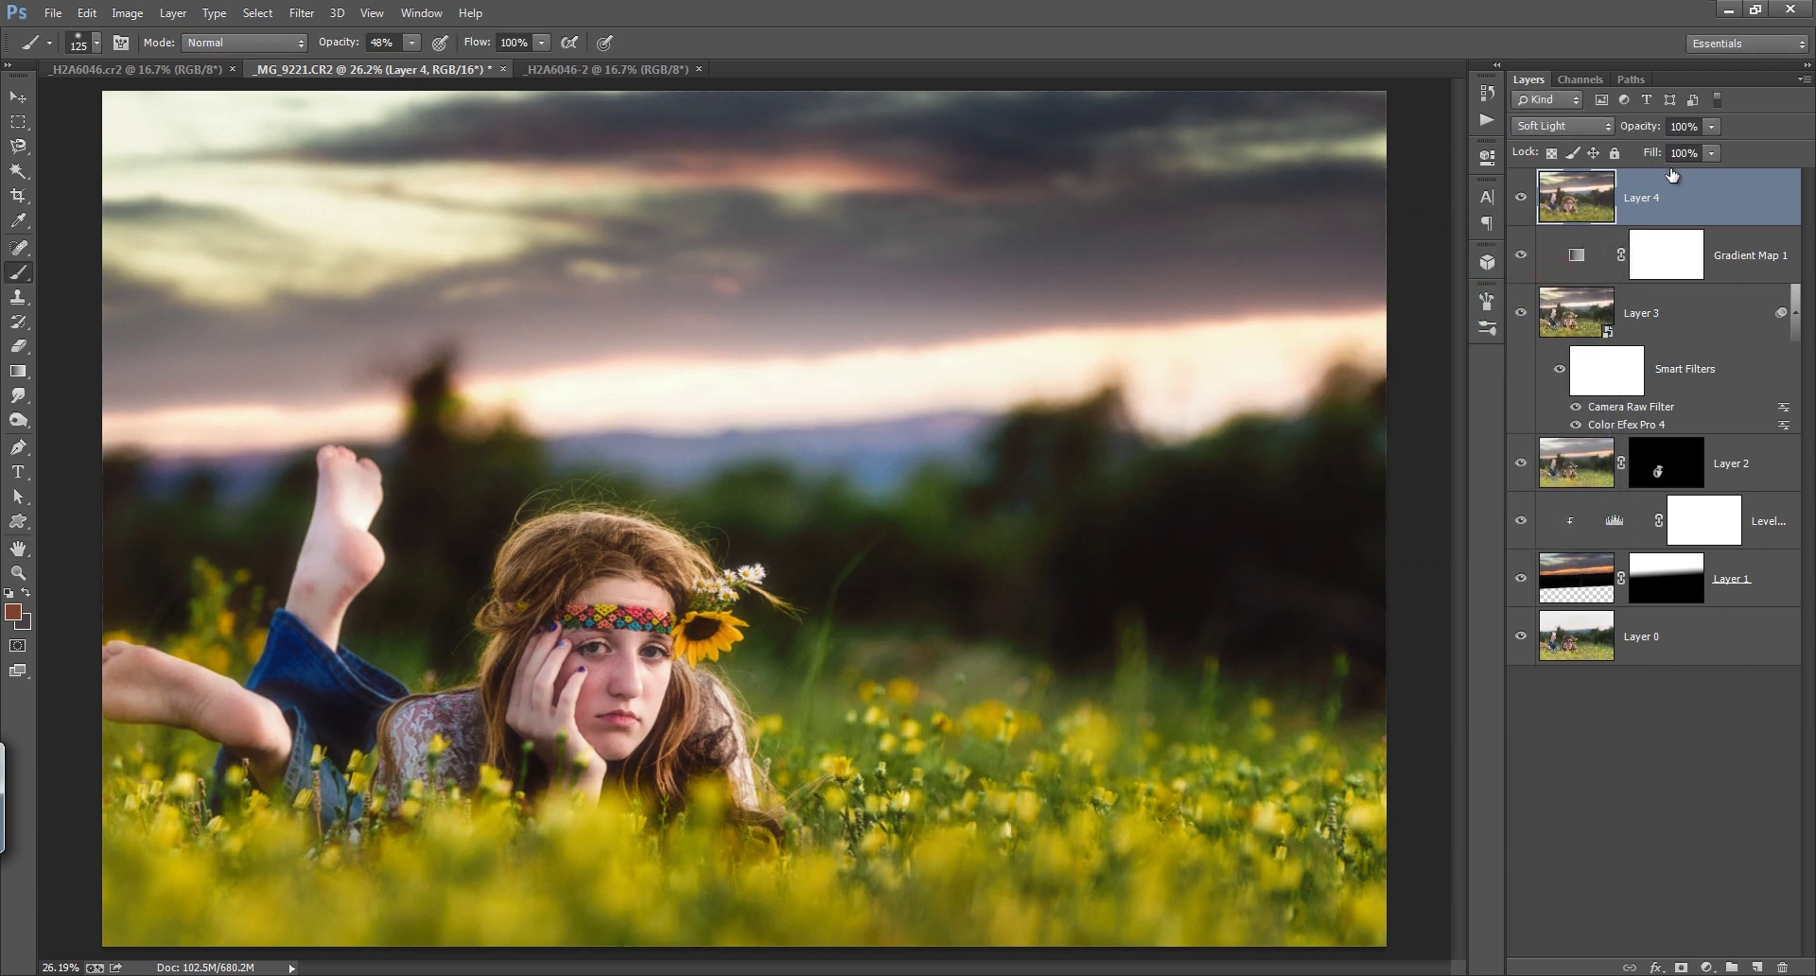
Step: Split Layer 4's This Layer black Blend If slider to 16/68 and set opacity to 37%
{"action": "right_click", "coordinate": [1672, 207]}
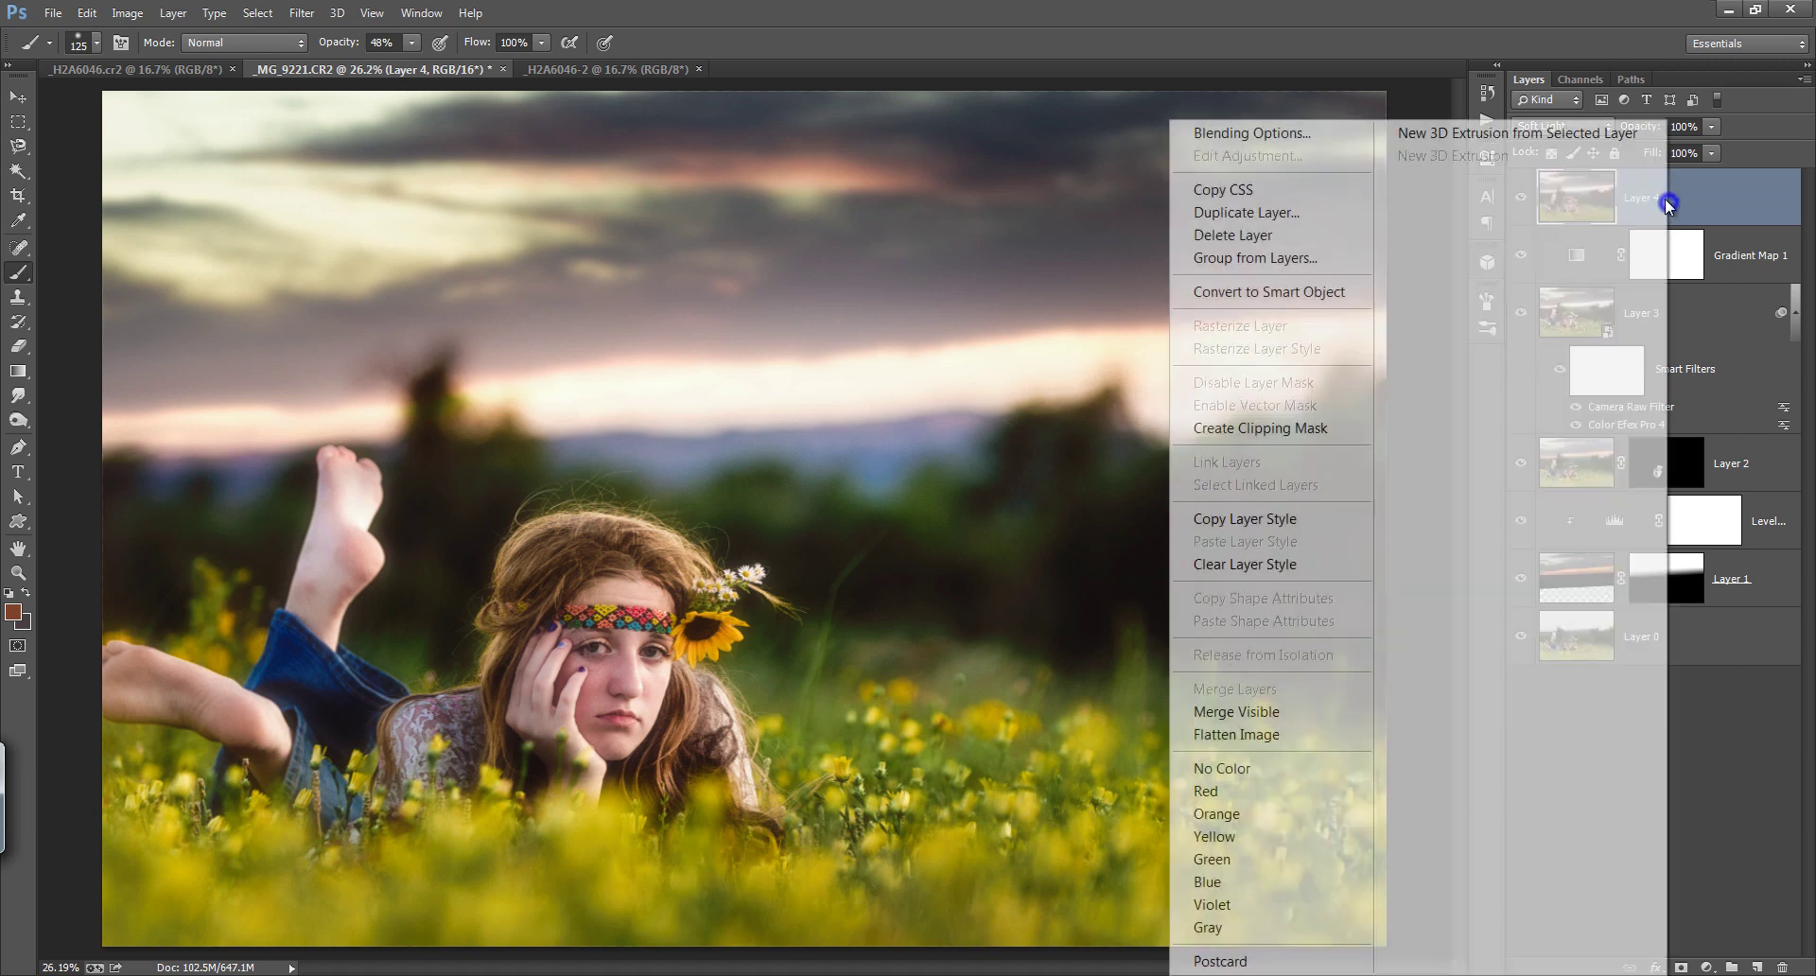
{"action": "left_click", "coordinate": [1332, 155]}
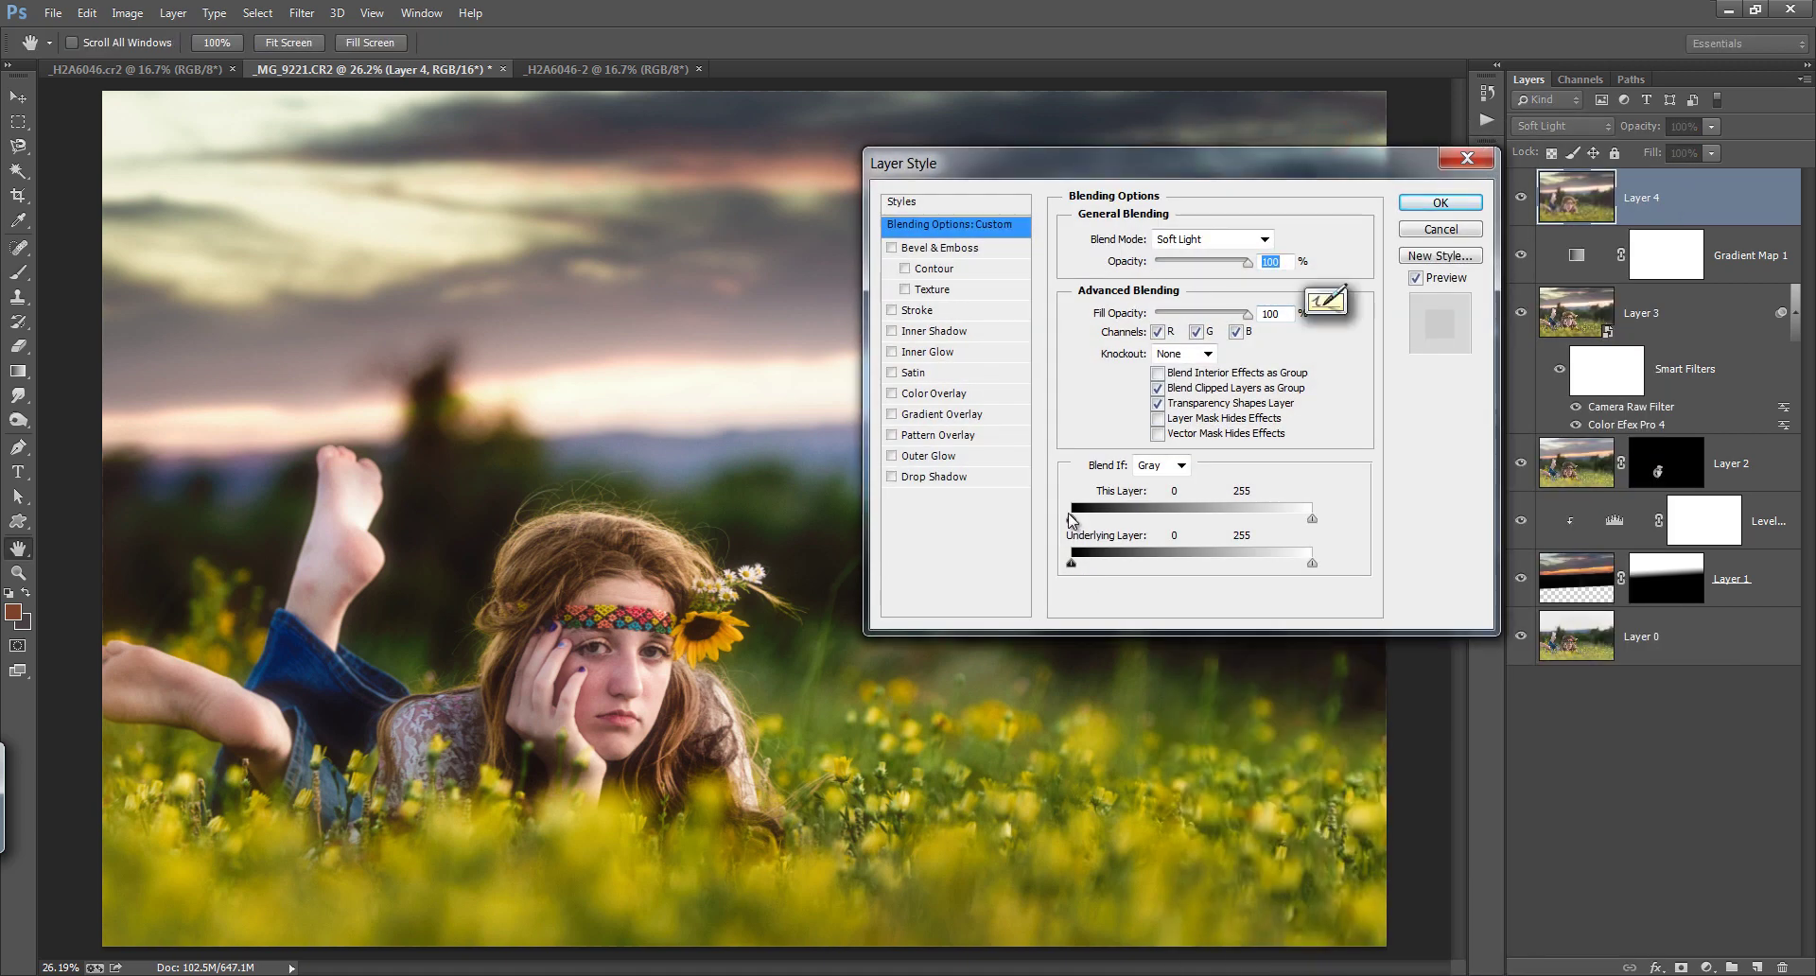
{"action": "mouse_move", "coordinate": [1072, 516]}
{"action": "left_mouse_down"}
{"action": "mouse_move", "coordinate": [1136, 529]}
{"action": "mouse_move", "coordinate": [1085, 526]}
{"action": "left_mouse_up"}
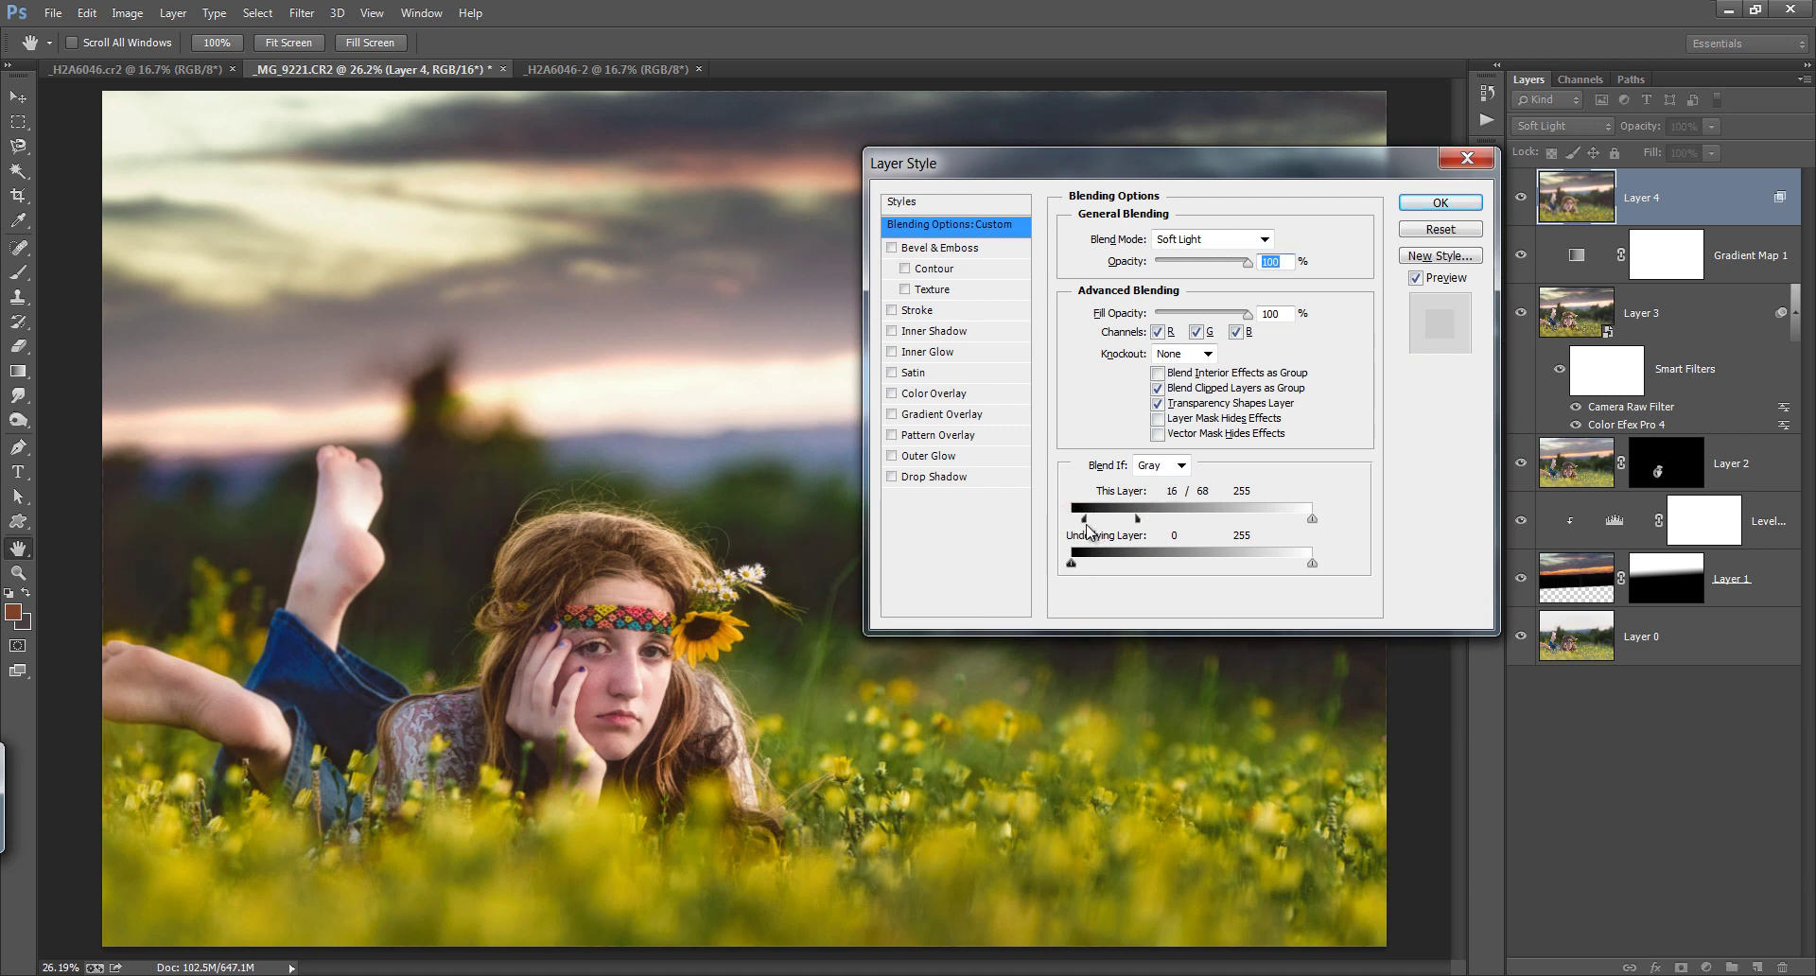
{"action": "left_click", "coordinate": [1424, 210]}
{"action": "left_click_drag", "start_coordinate": [1641, 132], "coordinate": [1601, 137]}
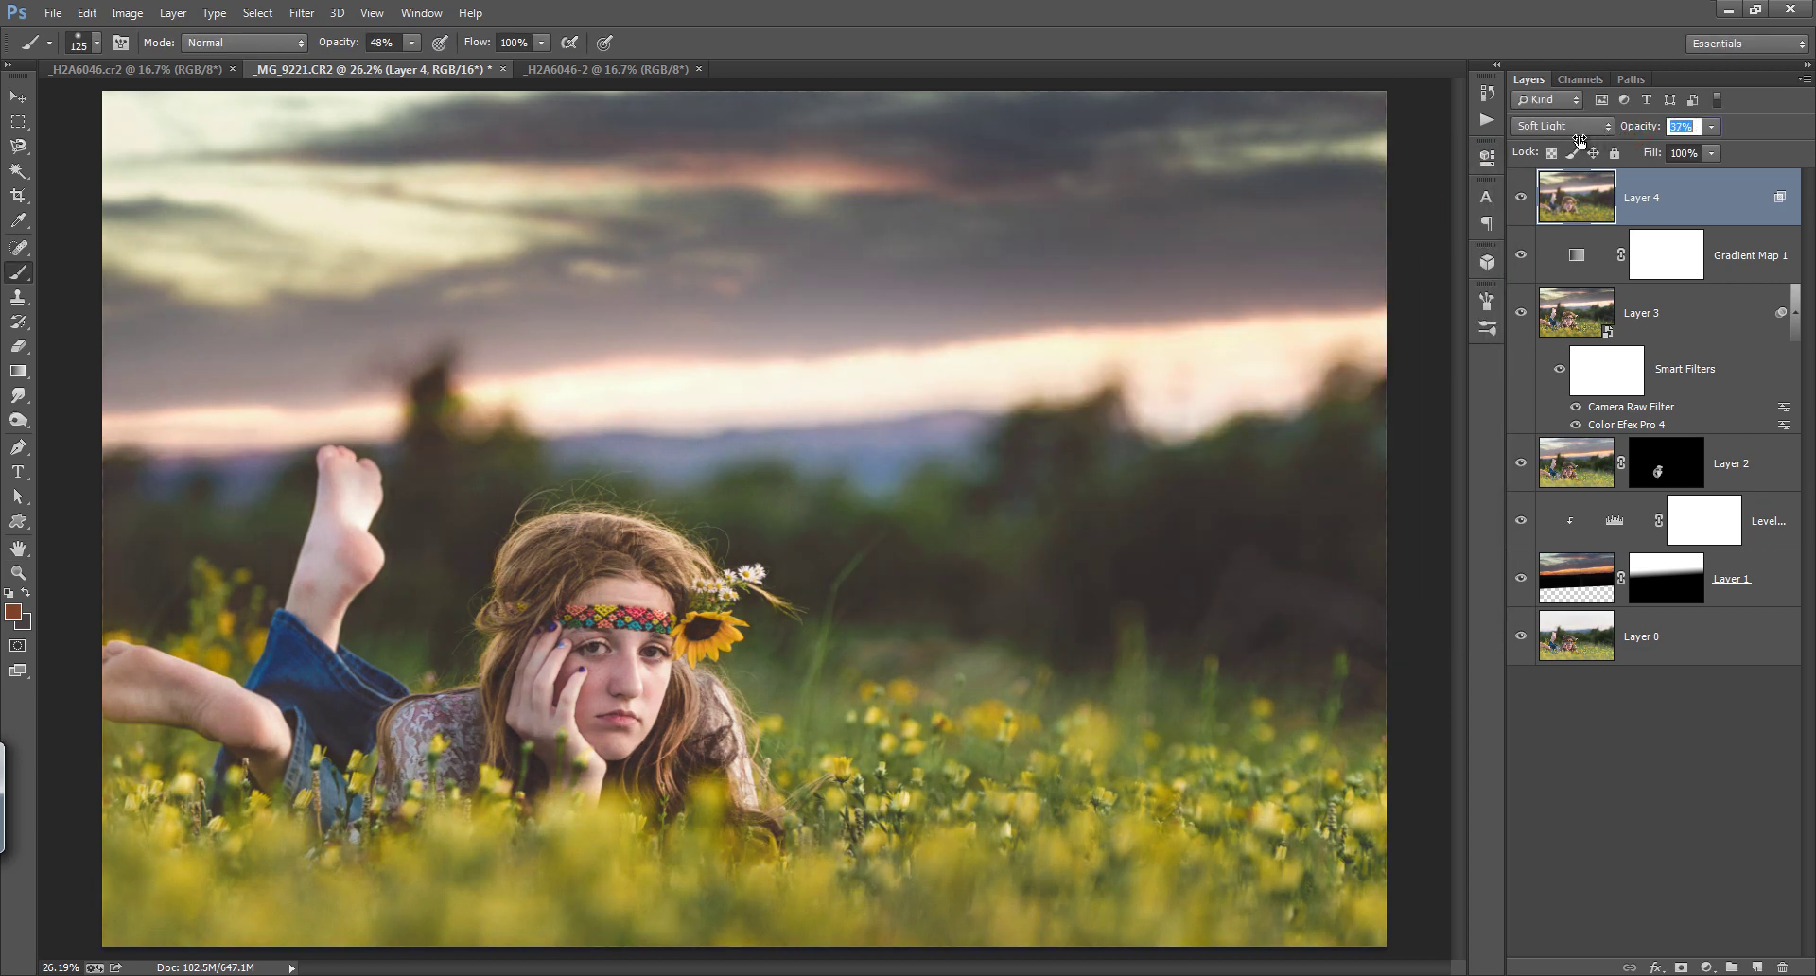
{"action": "key", "text": "Return"}
{"action": "left_click", "coordinate": [1522, 198]}
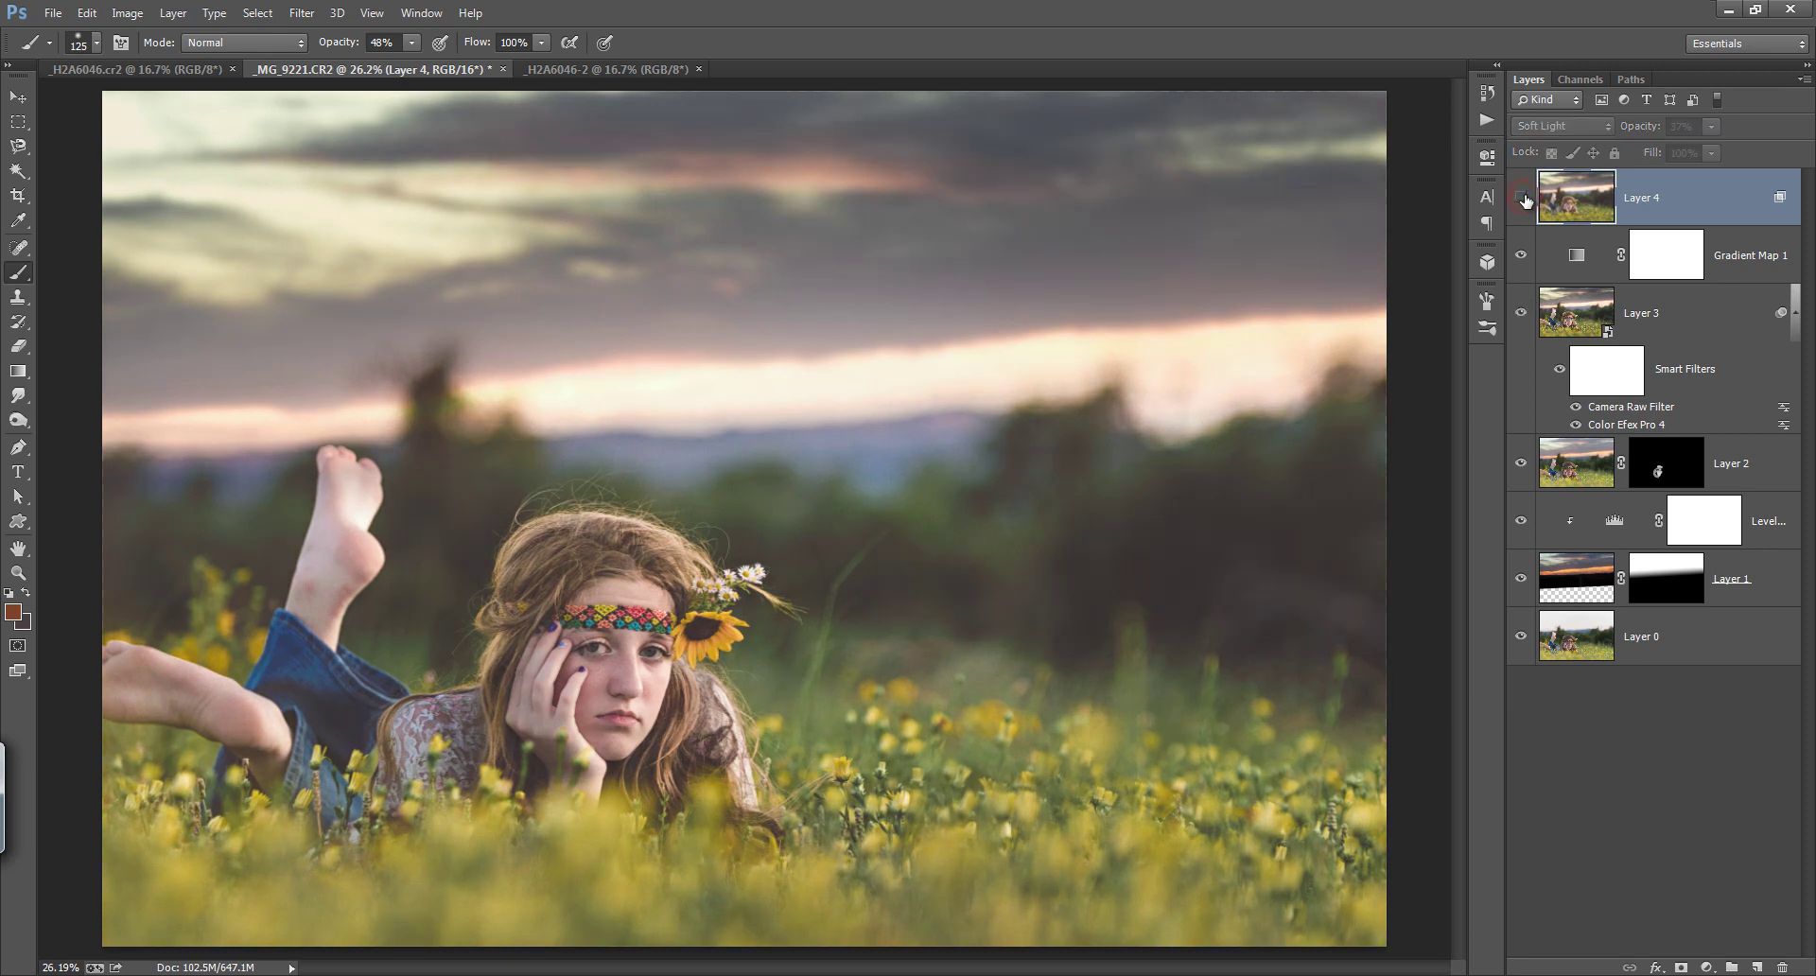
{"action": "left_click", "coordinate": [1521, 254]}
{"action": "left_click", "coordinate": [1523, 317]}
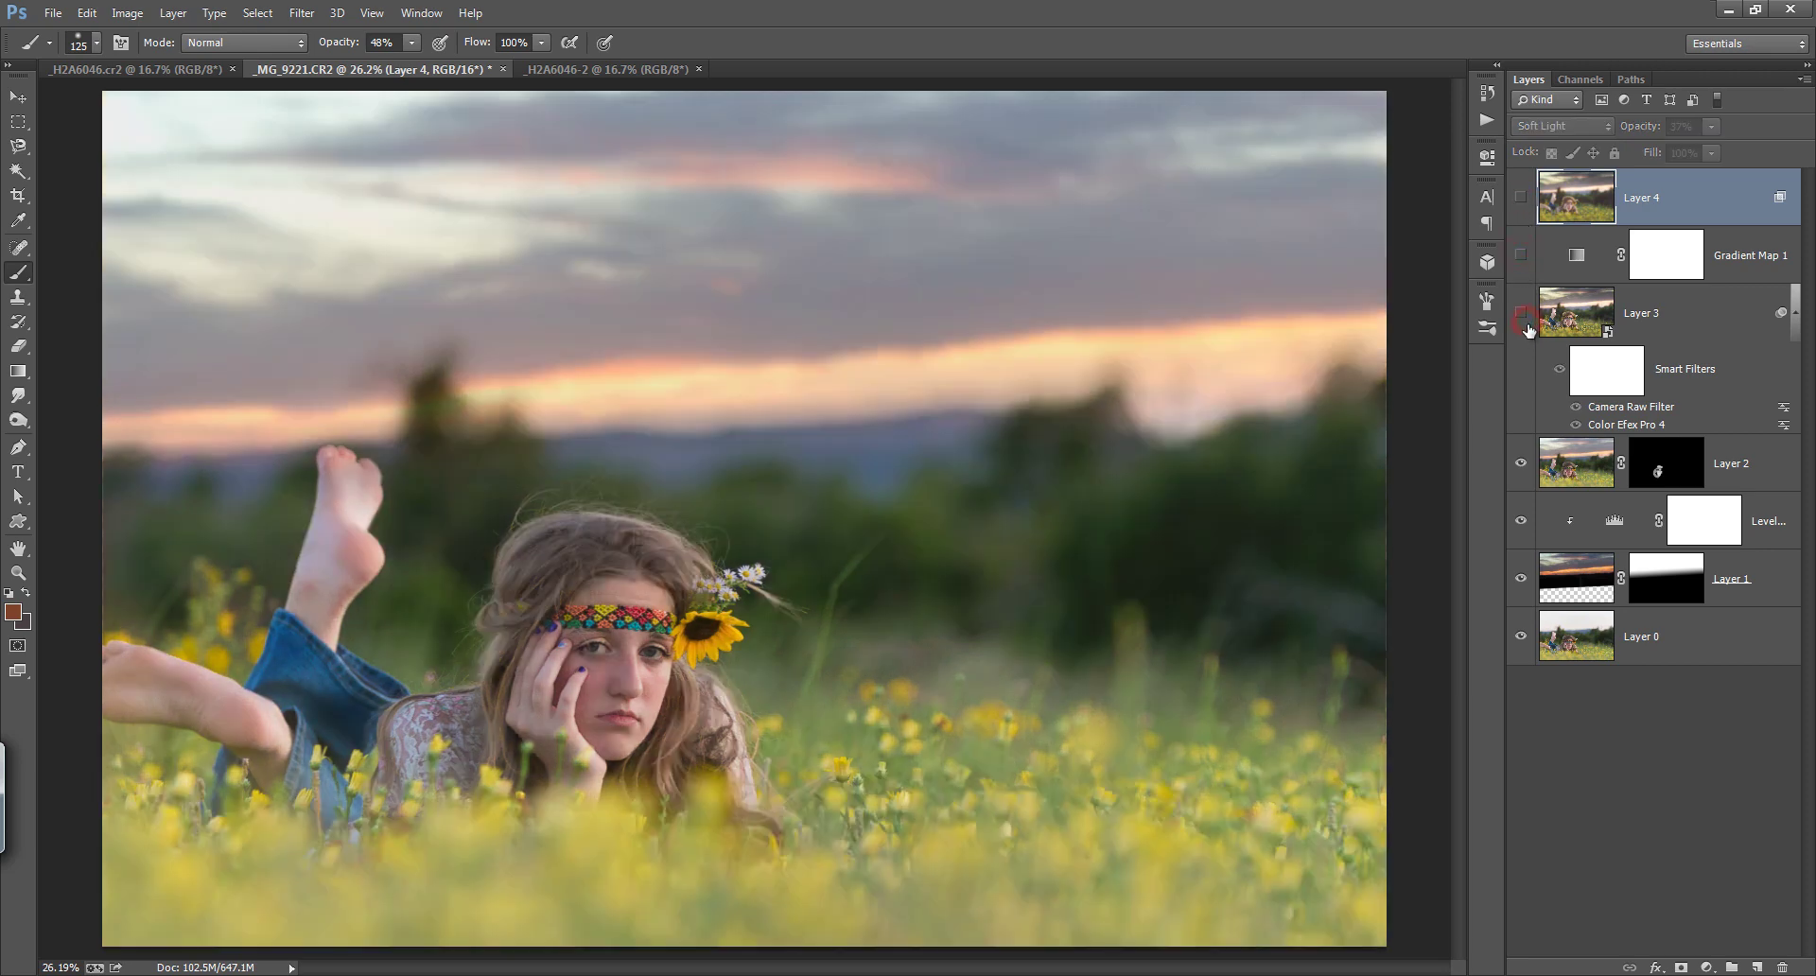
{"action": "left_click", "coordinate": [1521, 312]}
{"action": "left_click", "coordinate": [1521, 254]}
{"action": "left_click", "coordinate": [1521, 198]}
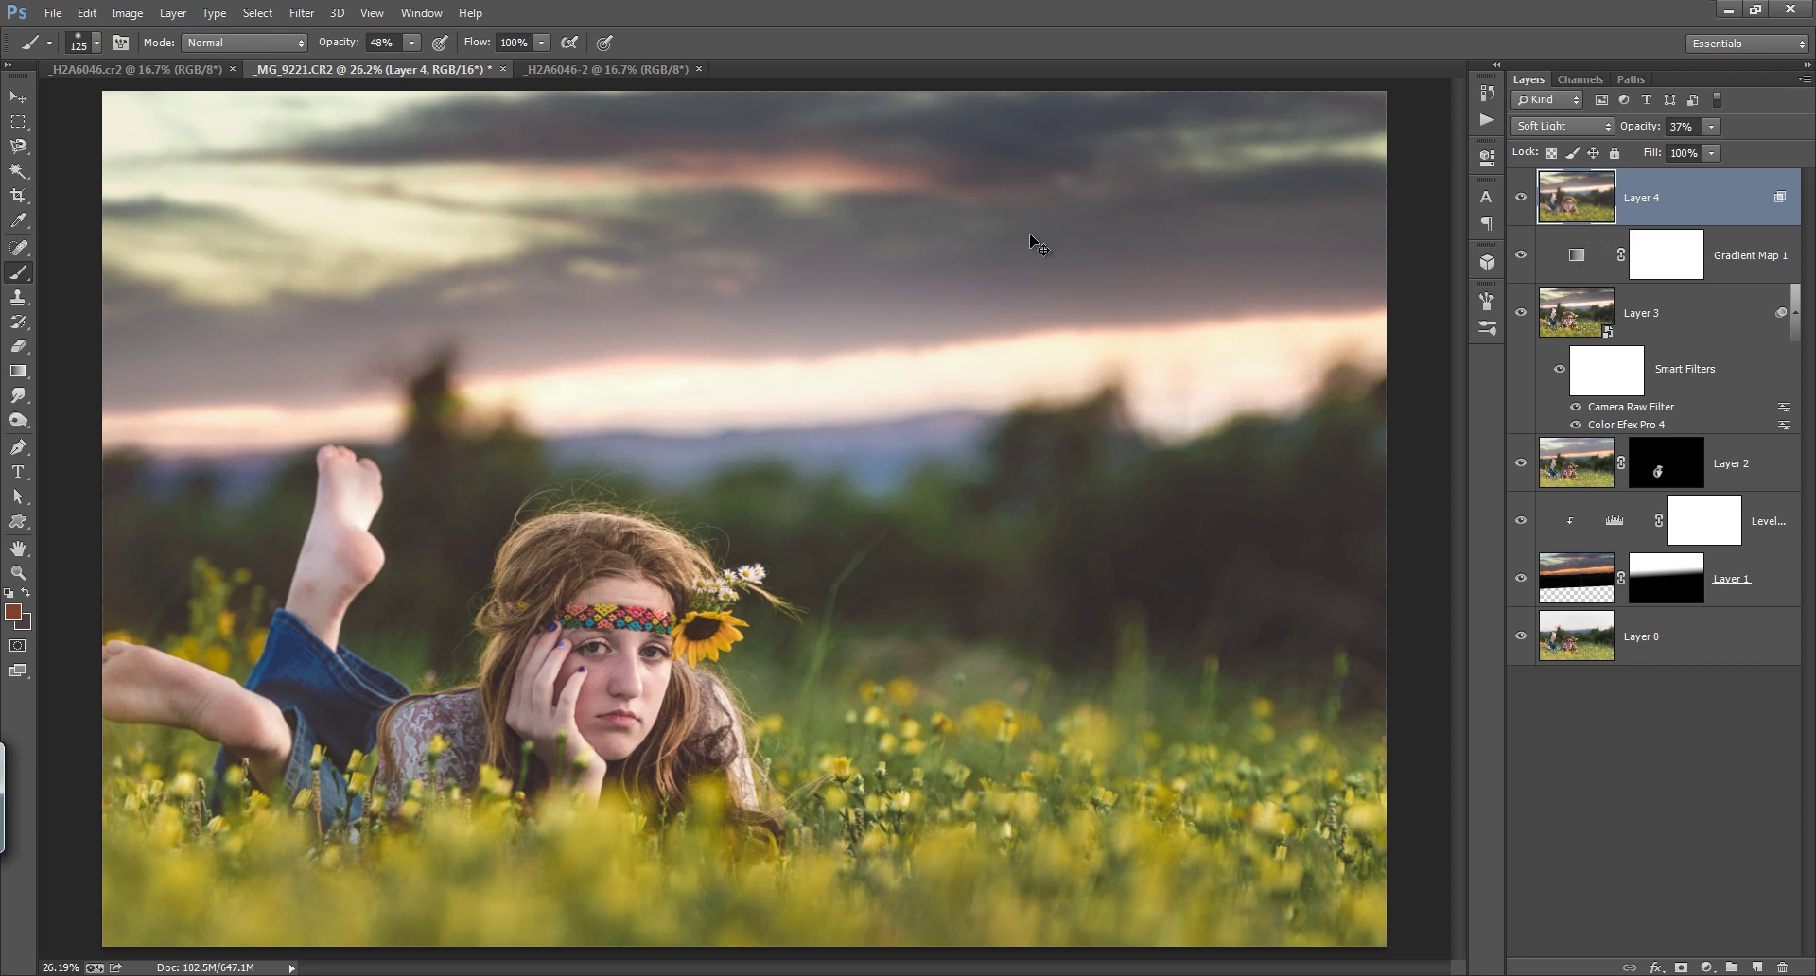
Step: Merge visible layers into Layer 5 and extend the Tilt-Shift sharp band down over the girl
{"action": "key", "text": "ctrl+shift+alt+e"}
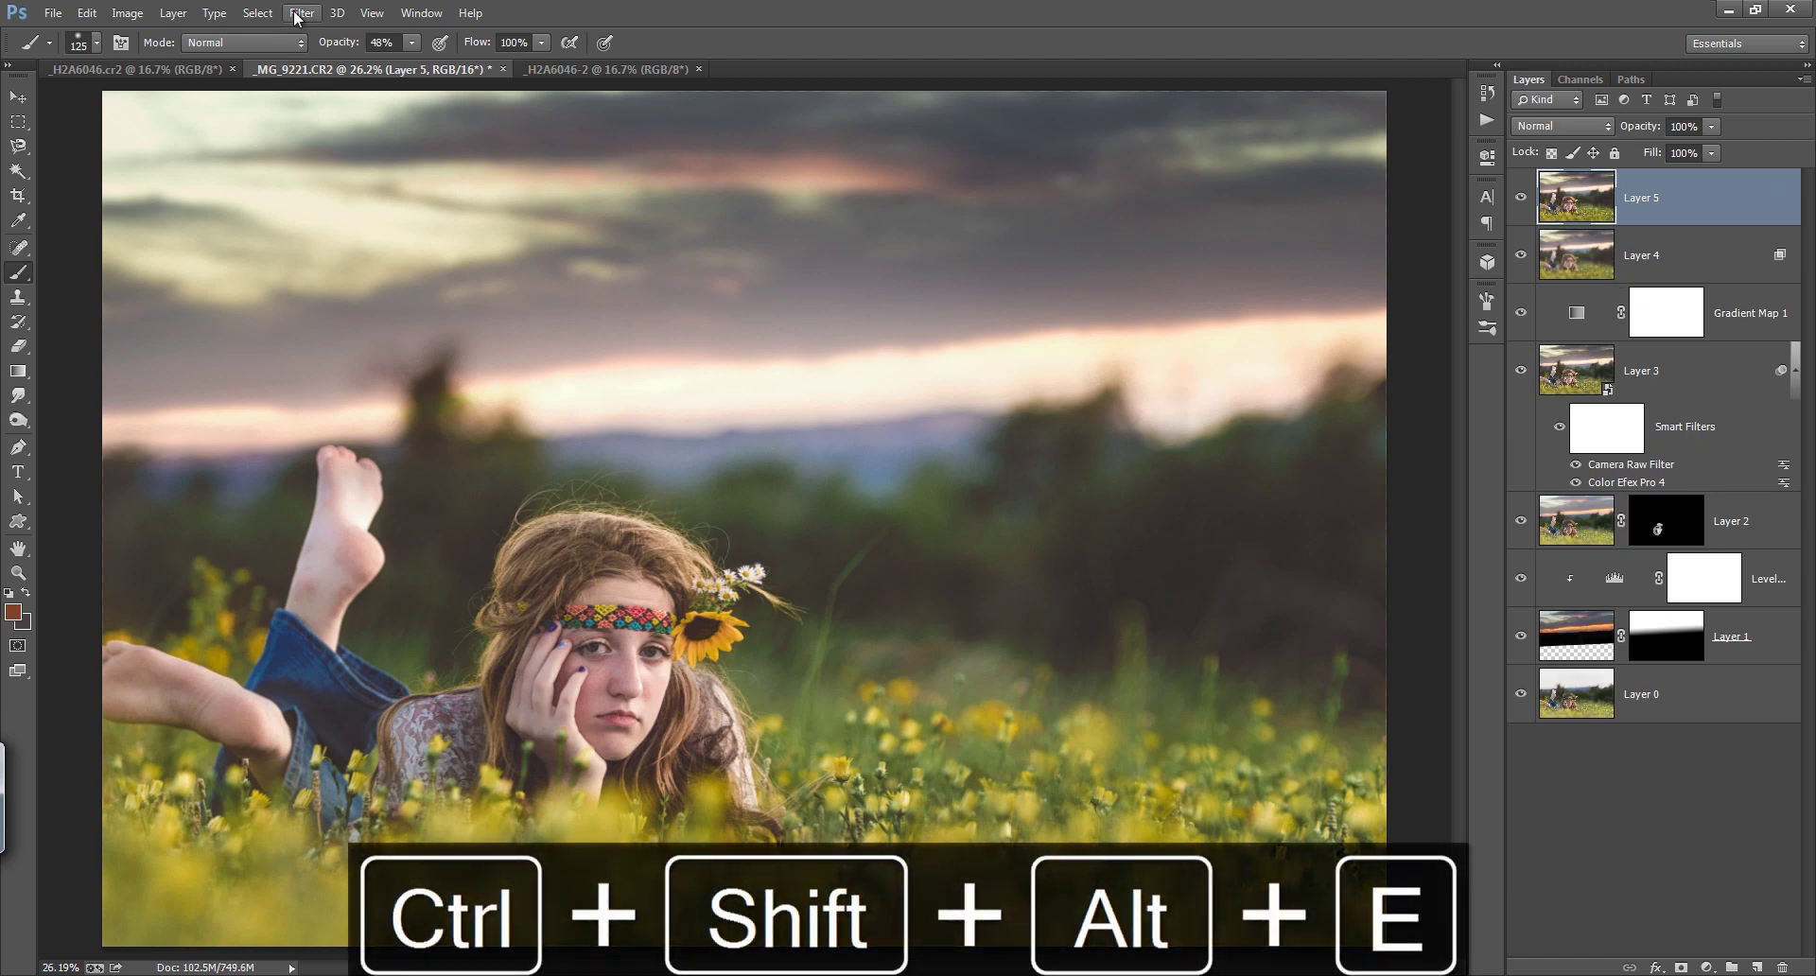
{"action": "left_click", "coordinate": [299, 13]}
{"action": "mouse_move", "coordinate": [425, 275]}
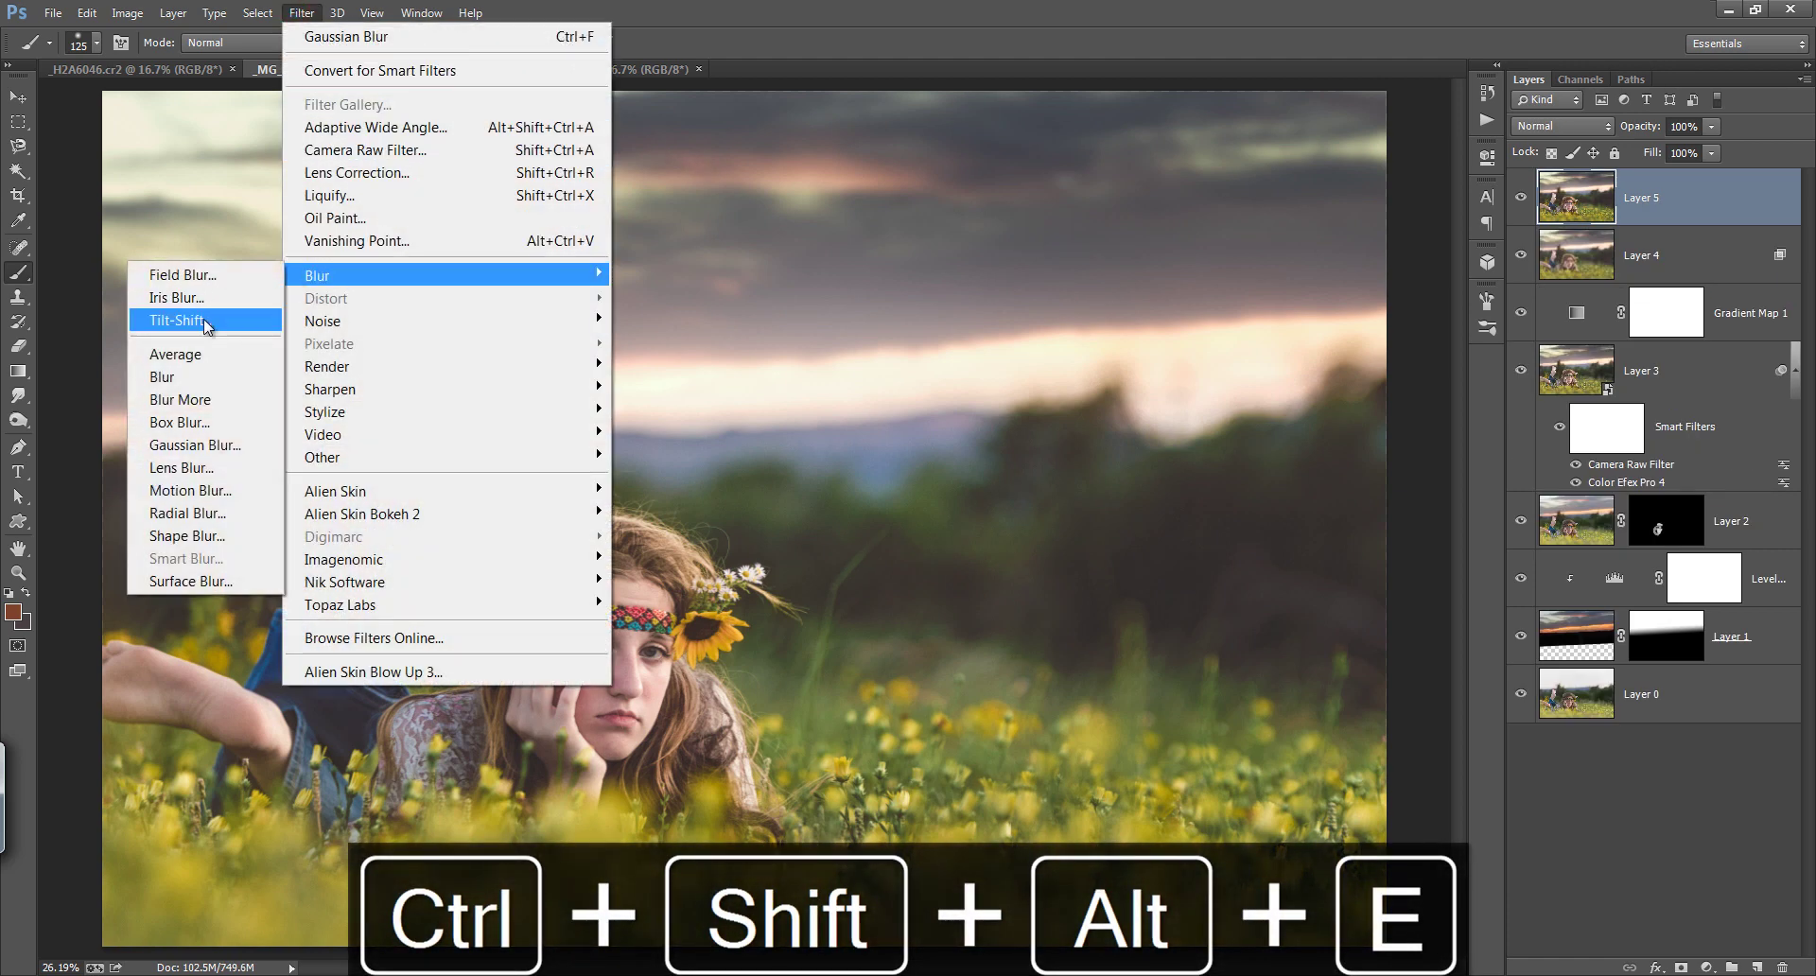
{"action": "left_click", "coordinate": [206, 321]}
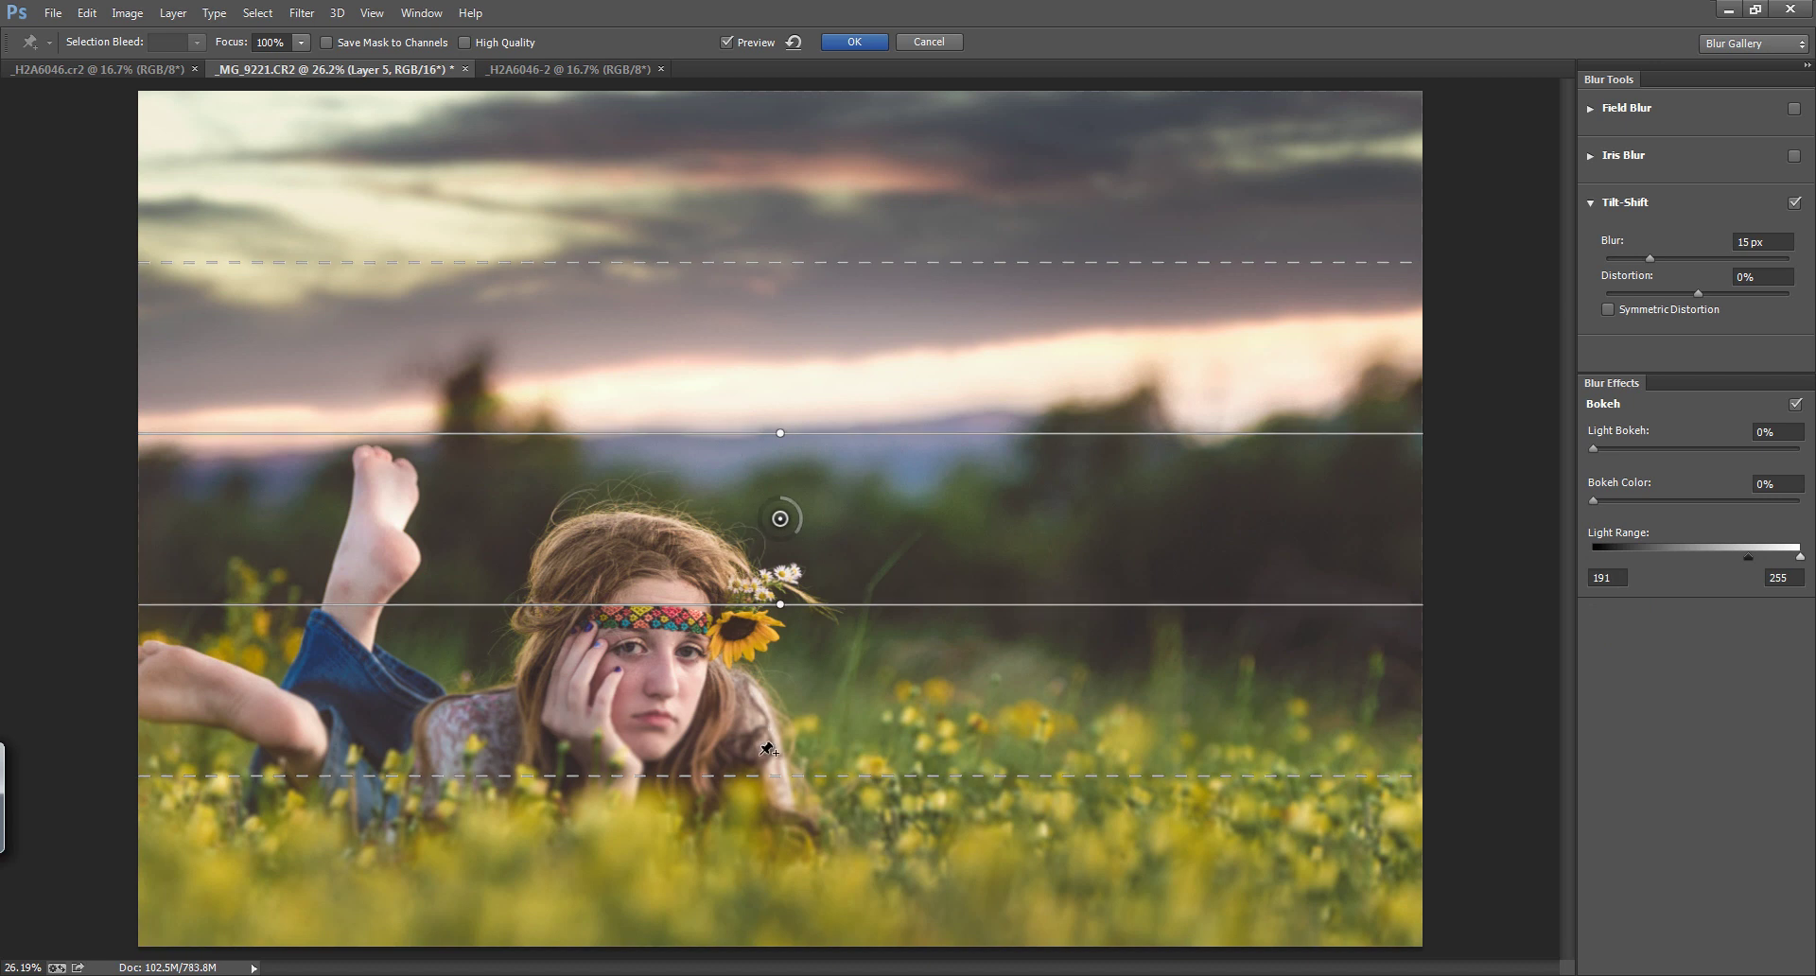
{"action": "left_click_drag", "start_coordinate": [770, 616], "coordinate": [784, 754]}
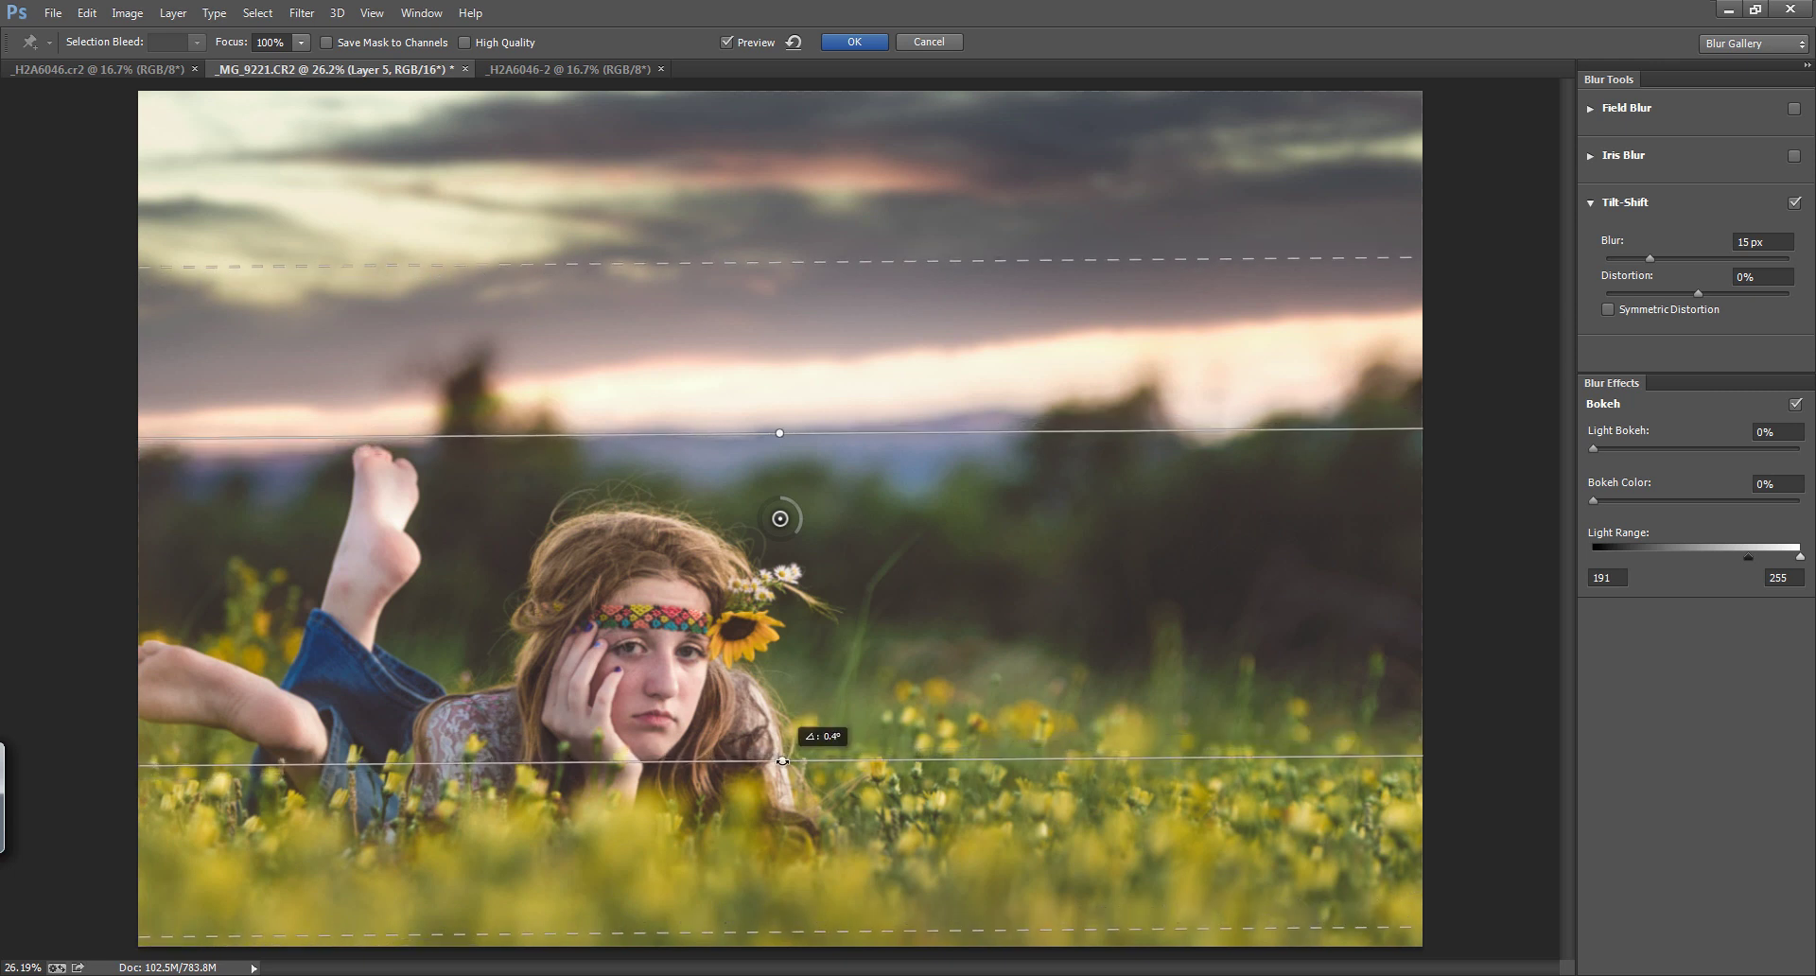
{"action": "left_click_drag", "start_coordinate": [784, 754], "coordinate": [782, 774]}
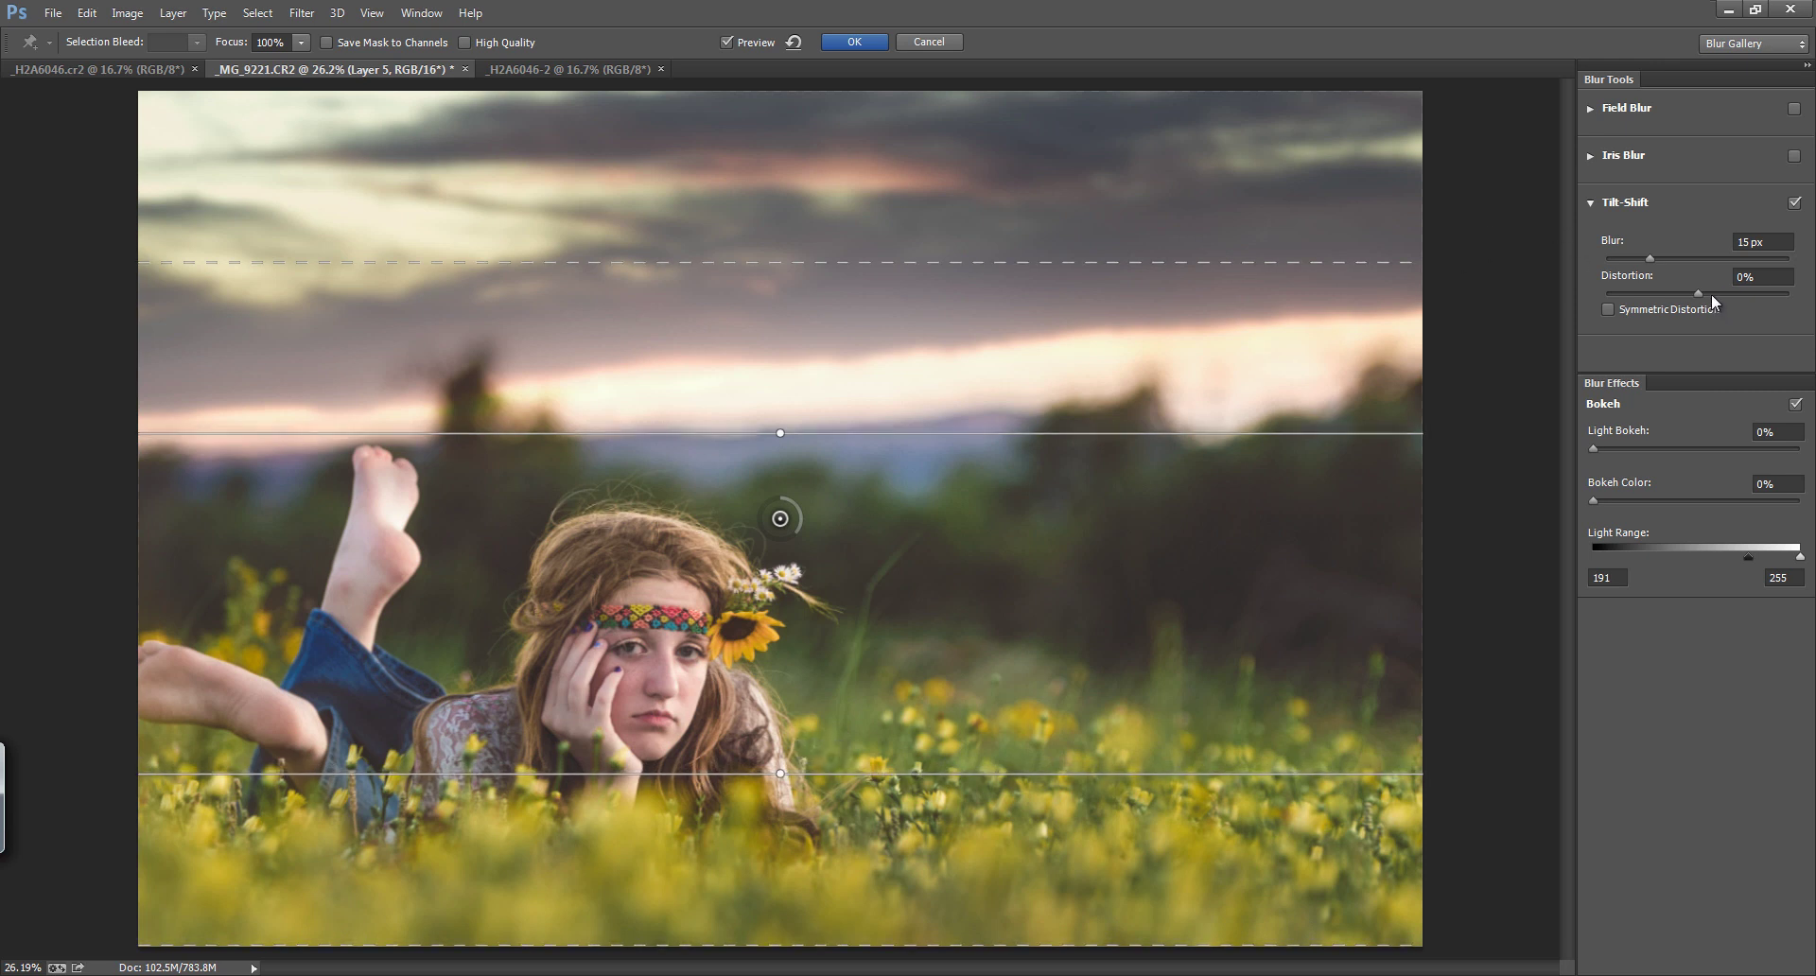
Step: Set the tilt-shift blur around 40-46 px with 69% distortion and apply it
{"action": "left_click_drag", "start_coordinate": [1656, 262], "coordinate": [1666, 269]}
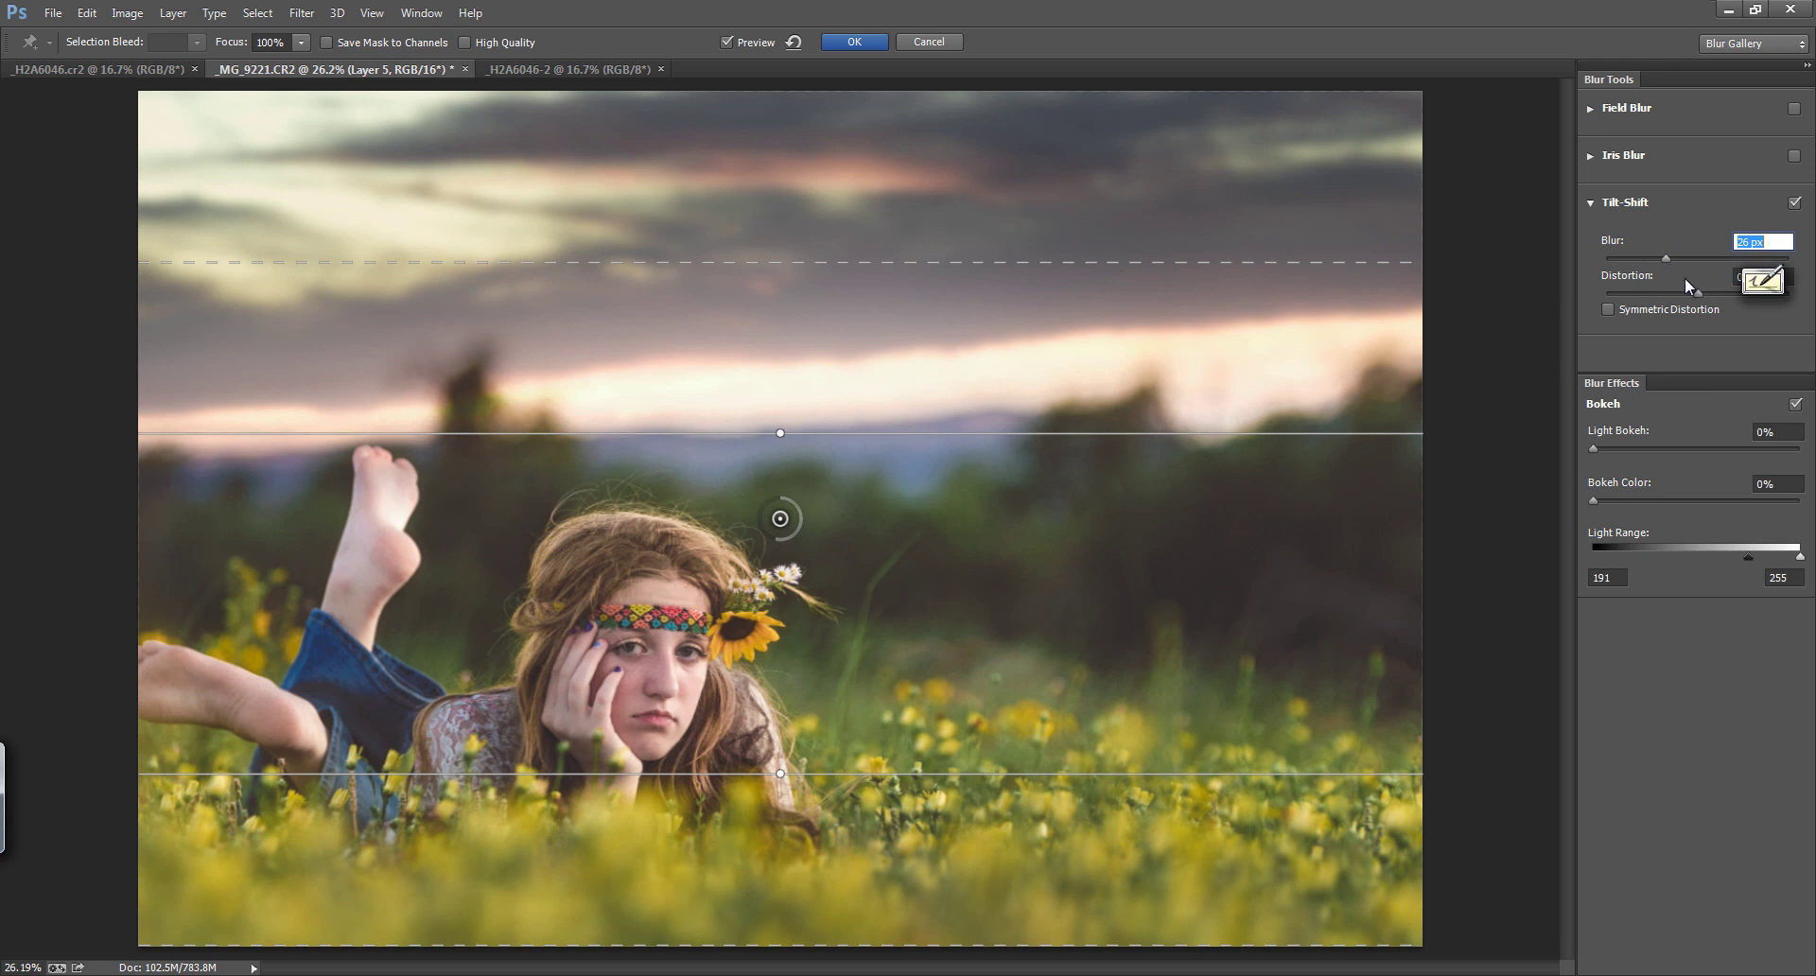
{"action": "left_click_drag", "start_coordinate": [1701, 293], "coordinate": [1761, 296]}
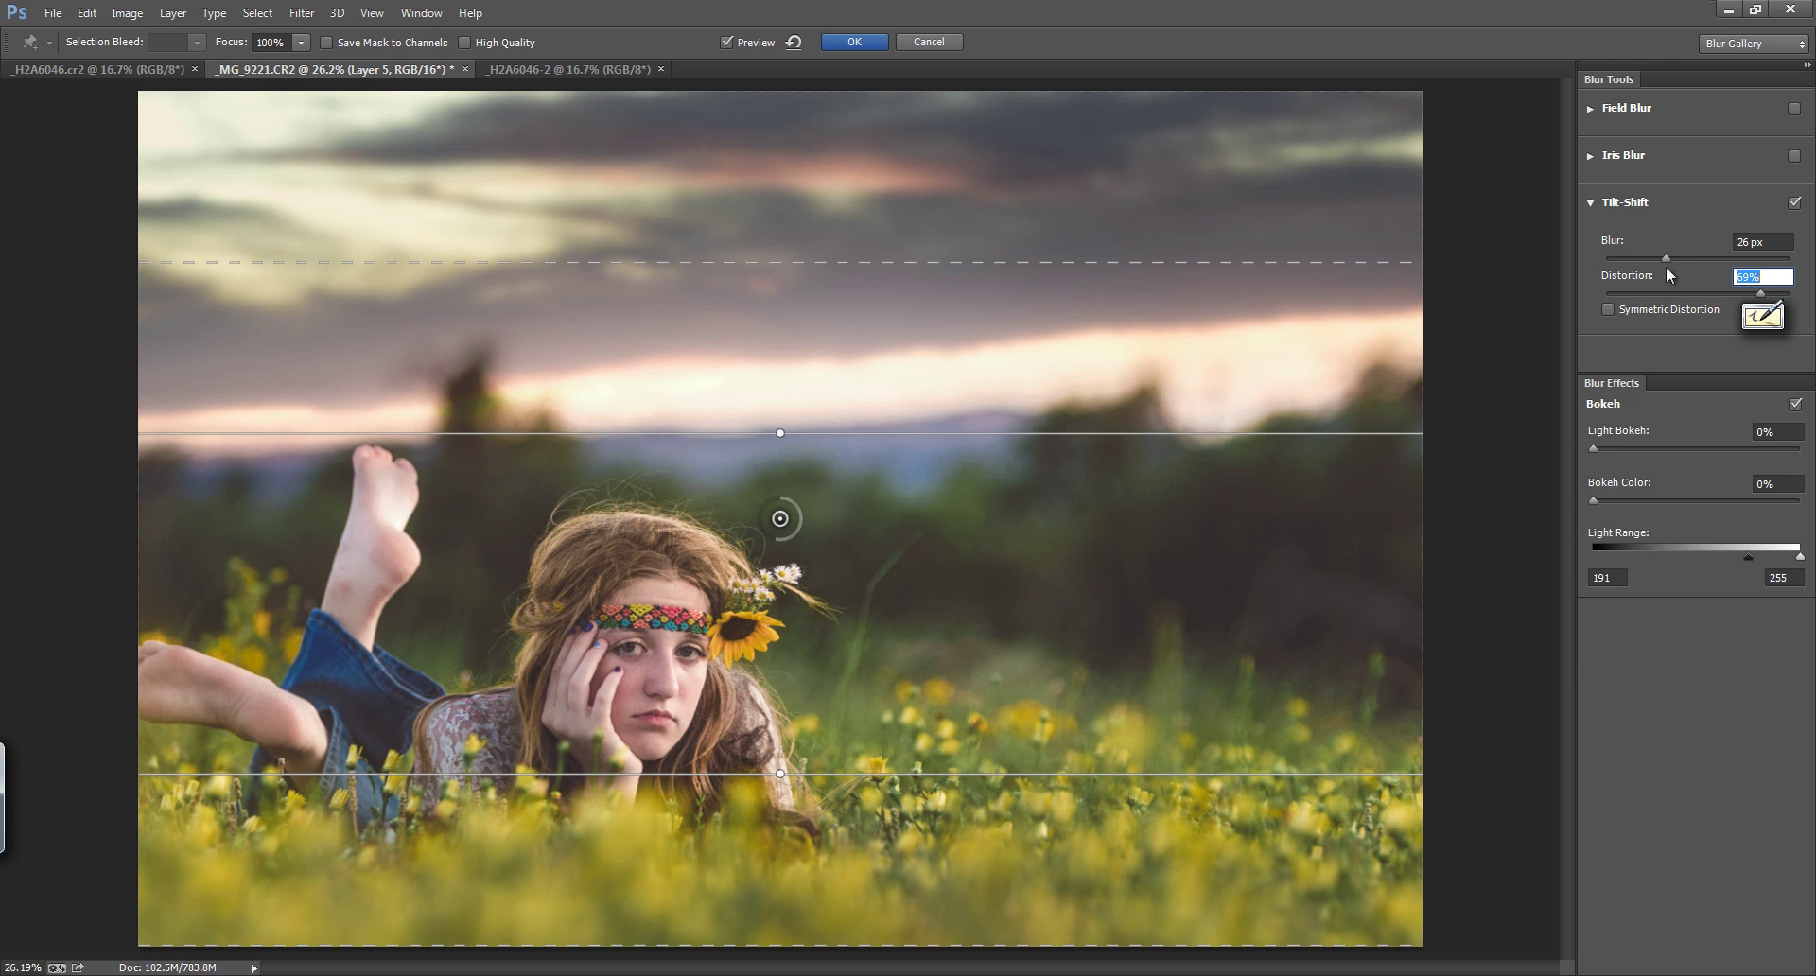
{"action": "left_click_drag", "start_coordinate": [1667, 258], "coordinate": [1701, 259]}
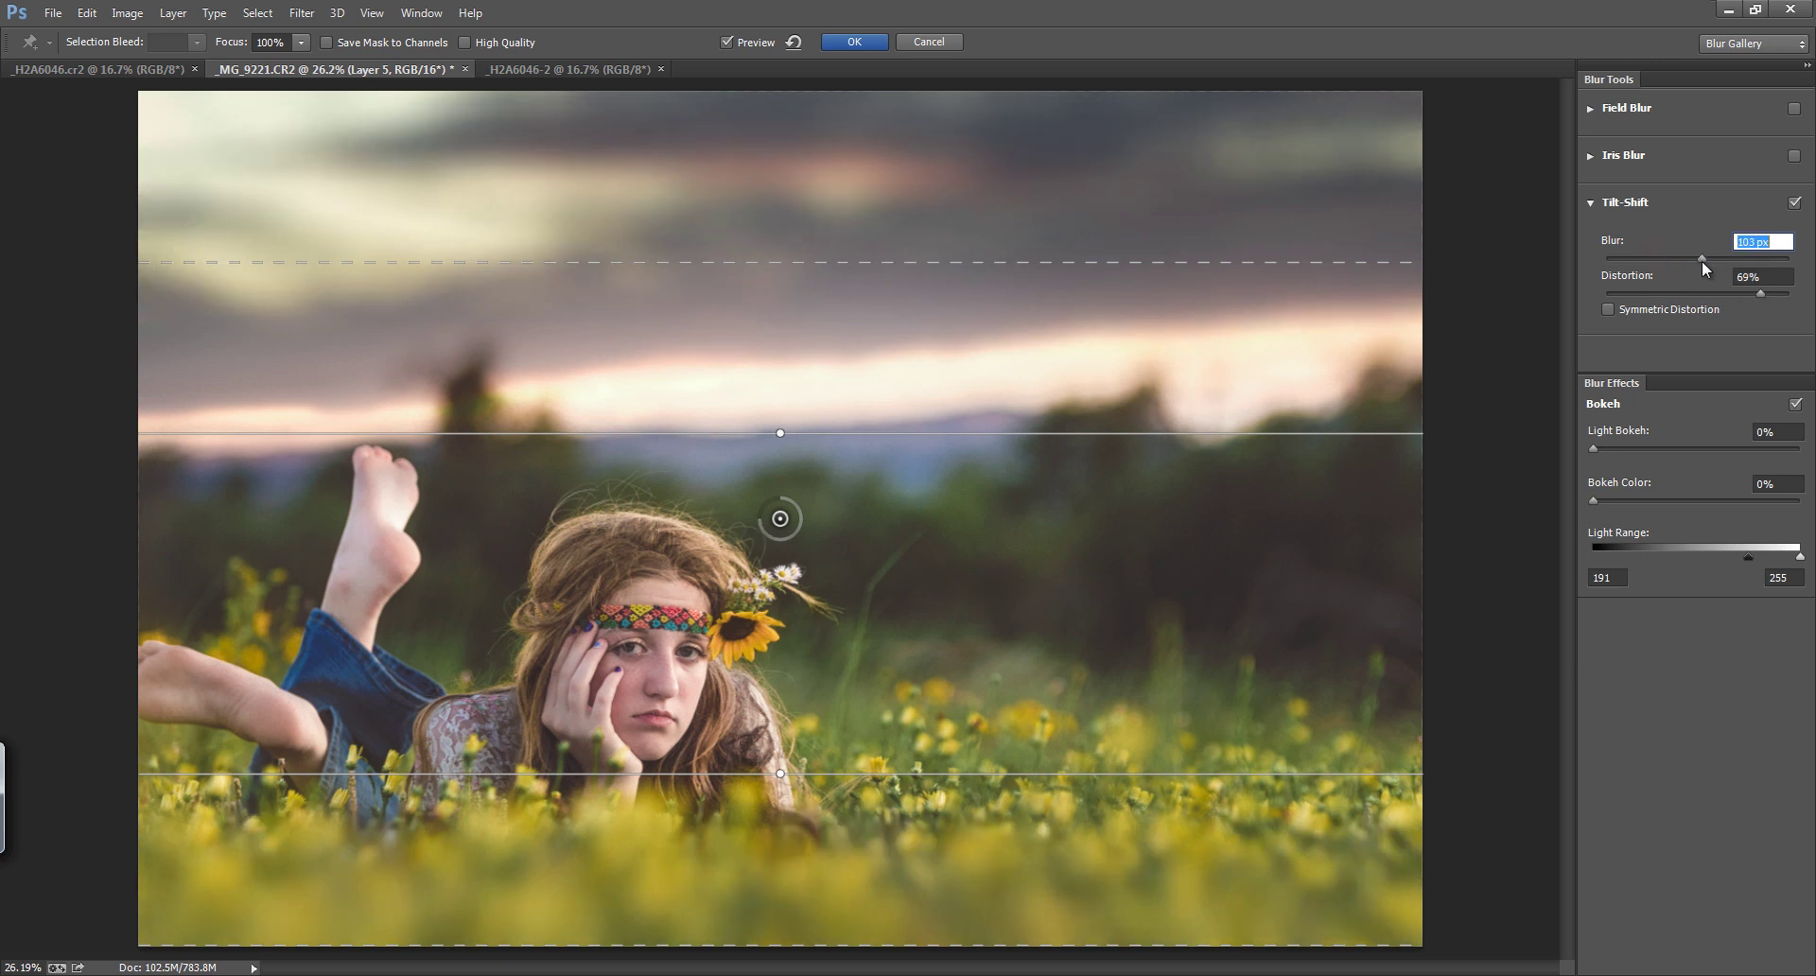
{"action": "left_click_drag", "start_coordinate": [1701, 259], "coordinate": [1683, 263]}
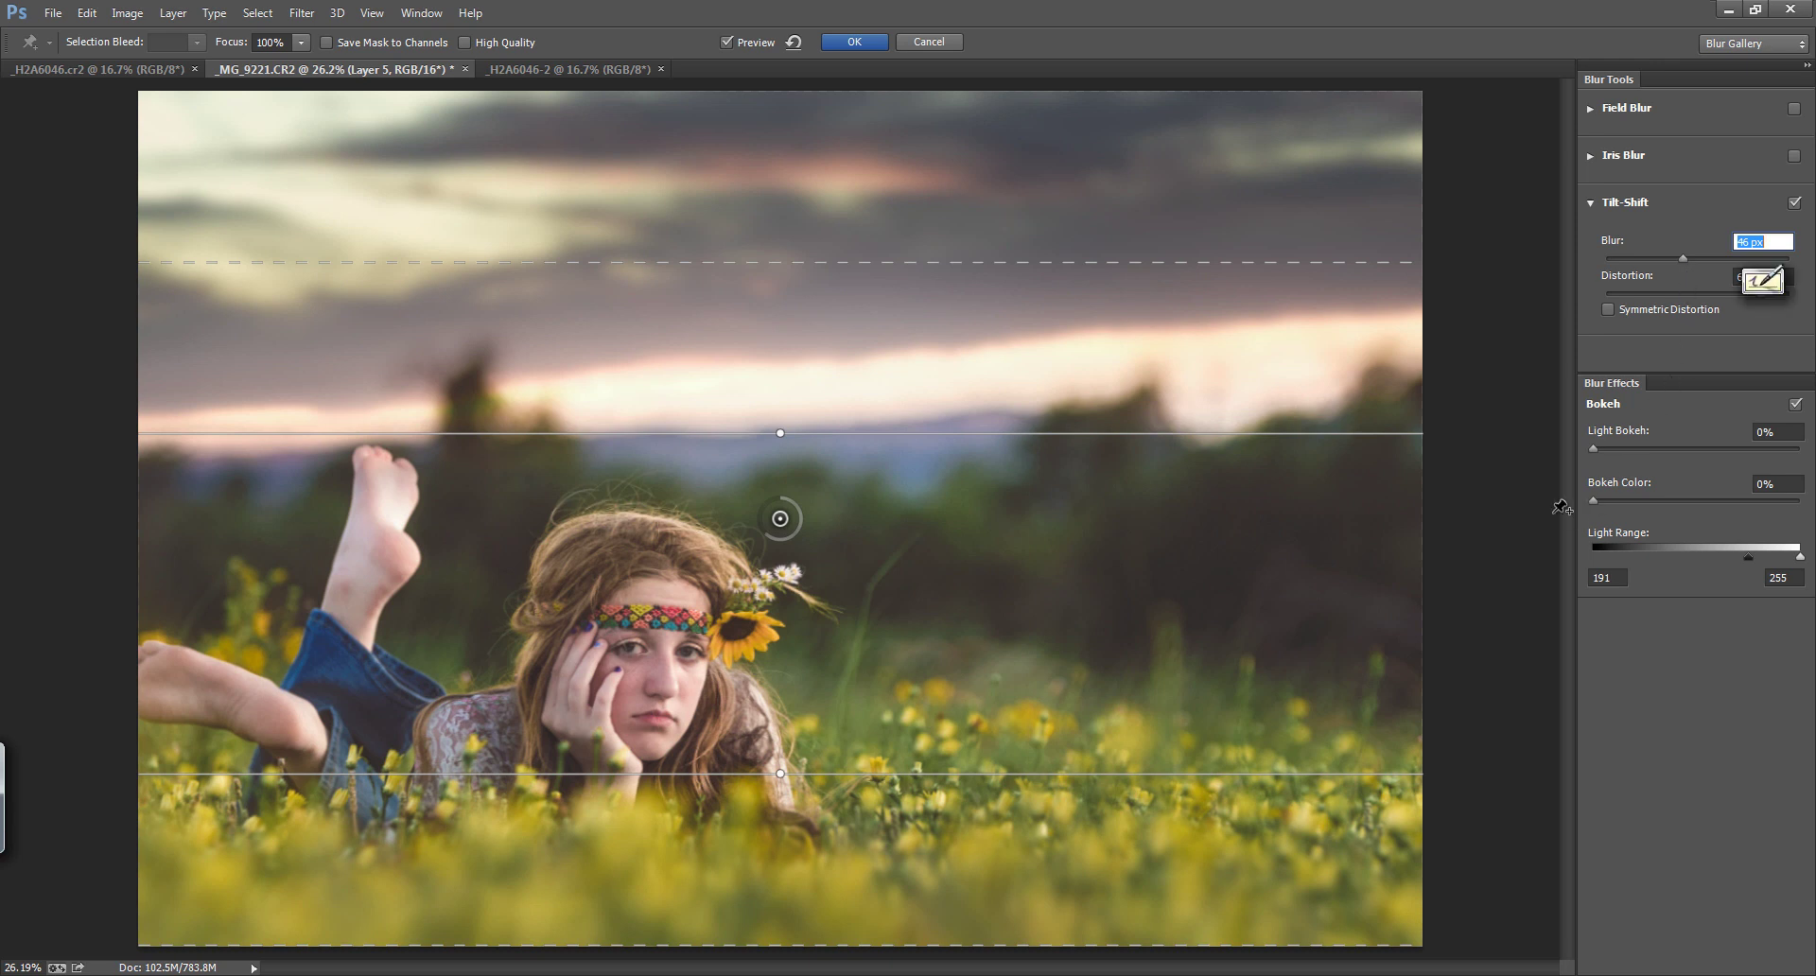
{"action": "left_click", "coordinate": [842, 44]}
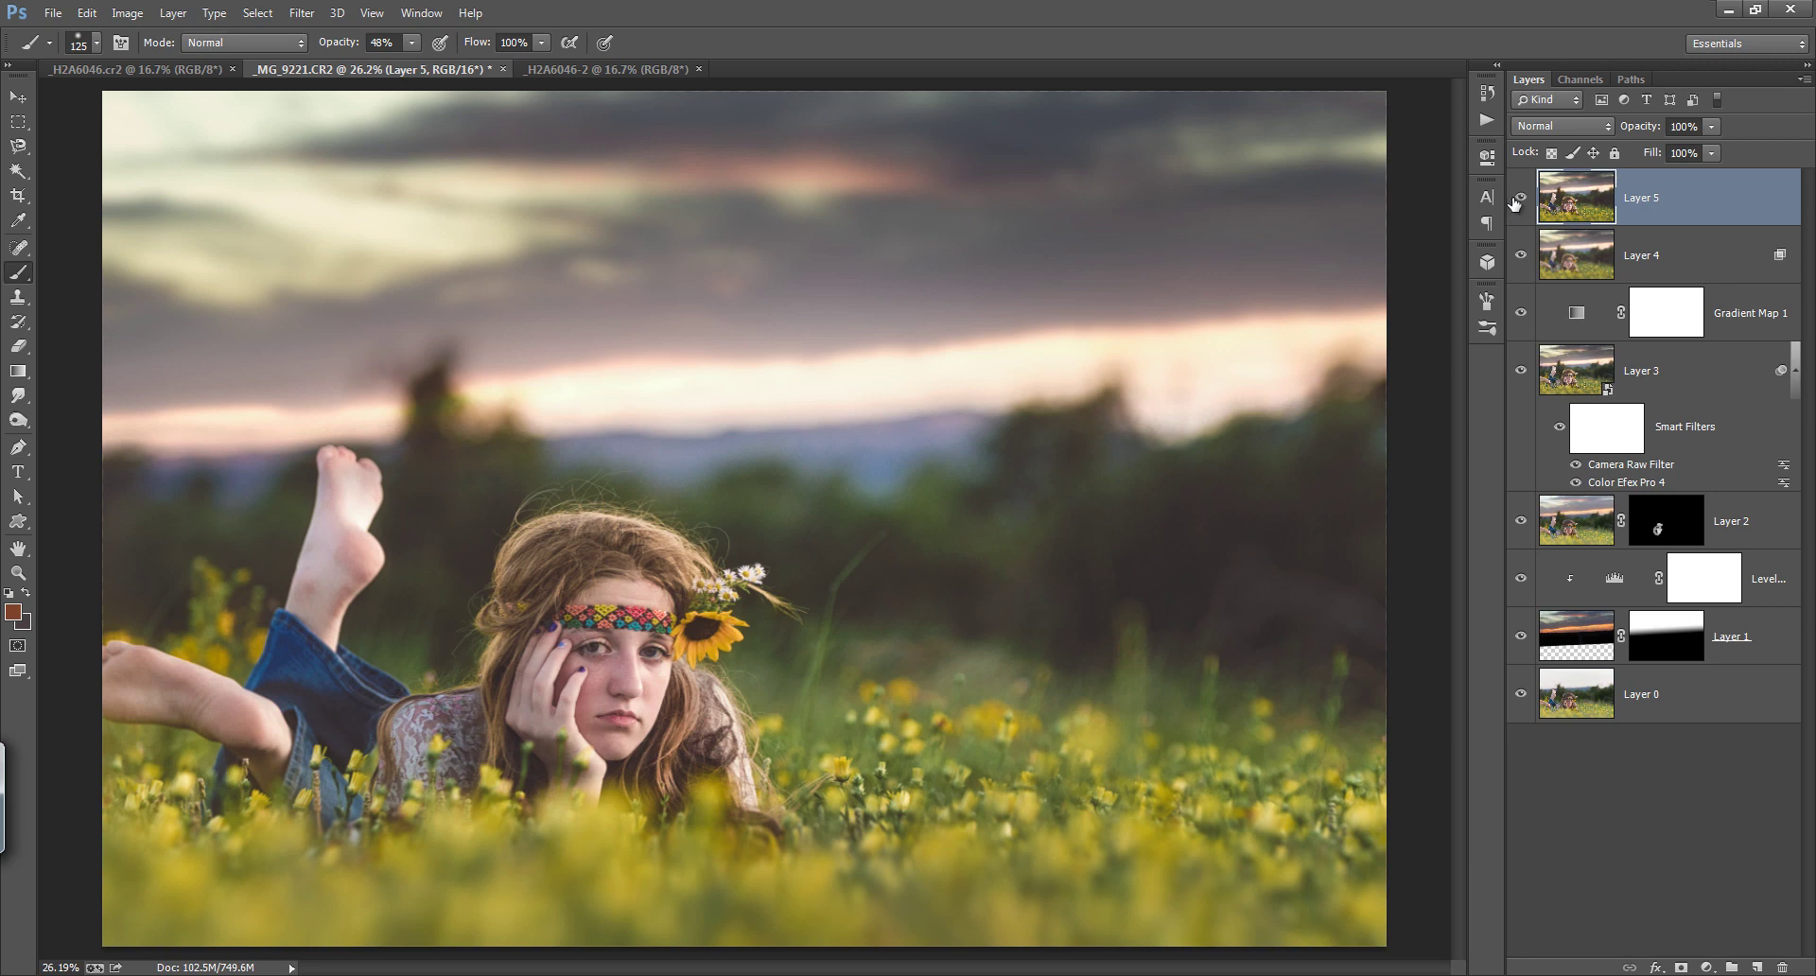
{"action": "mouse_move", "coordinate": [1521, 198]}
{"action": "left_mouse_down"}
{"action": "mouse_move", "coordinate": [1521, 639]}
{"action": "mouse_move", "coordinate": [1522, 201]}
{"action": "left_mouse_up"}
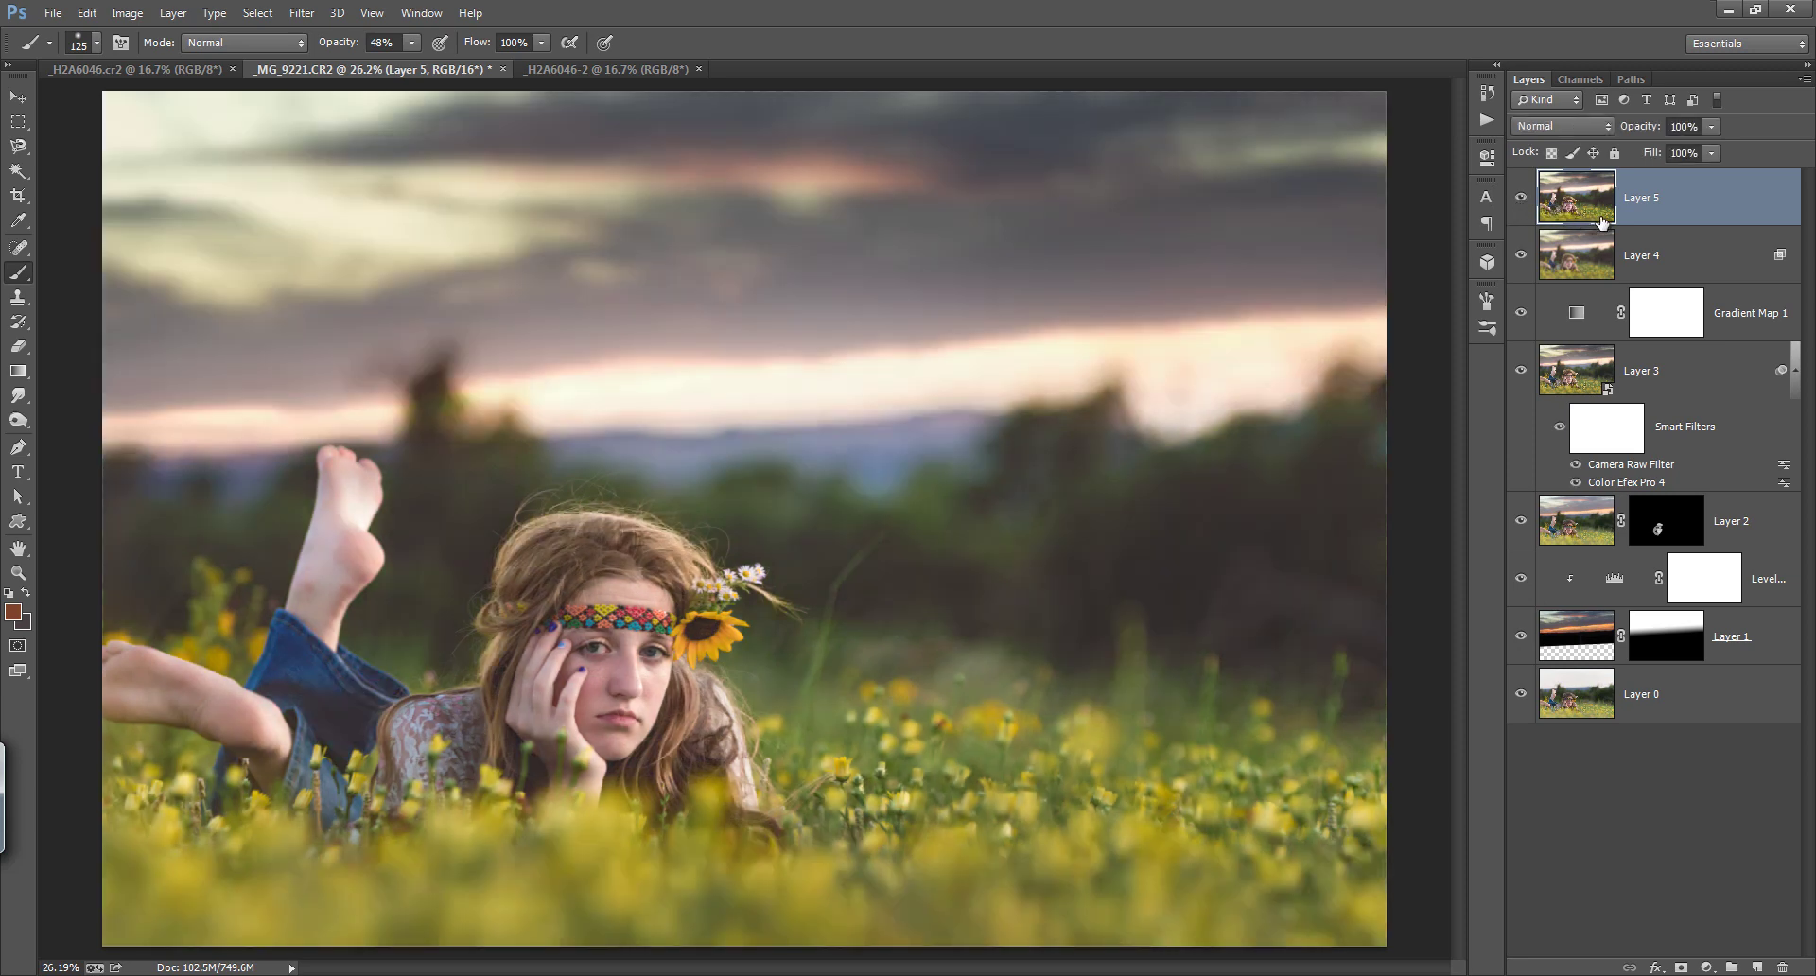